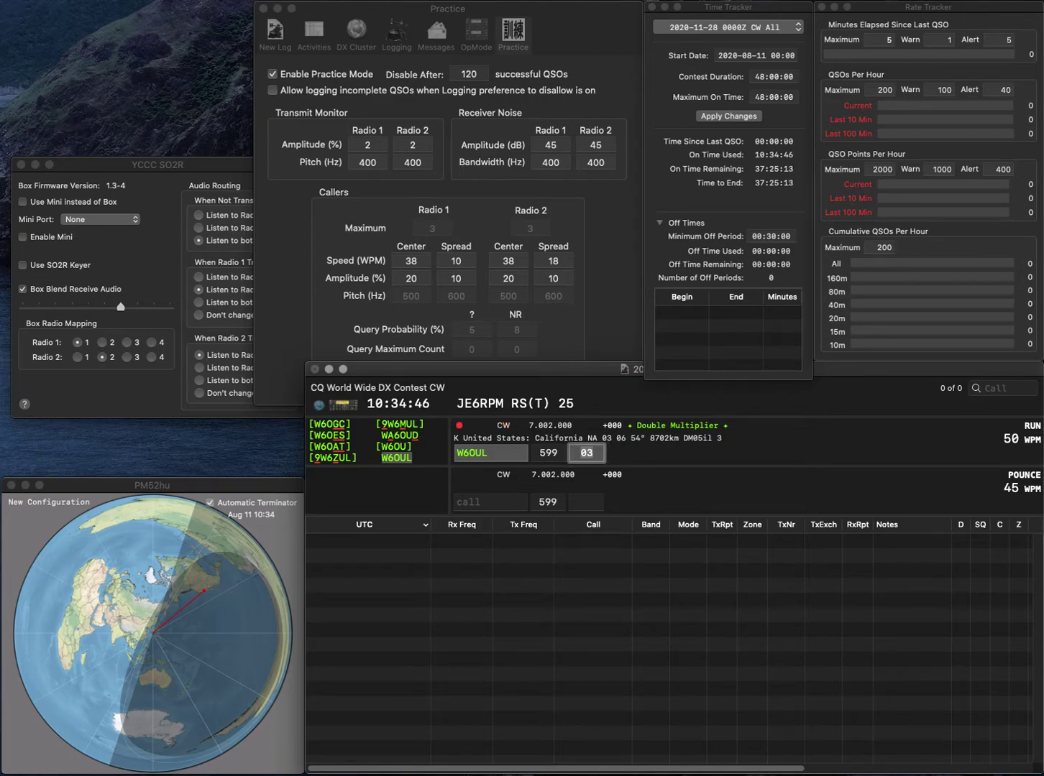
Log the pending W6OUL contact in zone 03, and log a run-radio contact with 7N3ORC in zone 25.
{"action": "key", "text": "Return"}
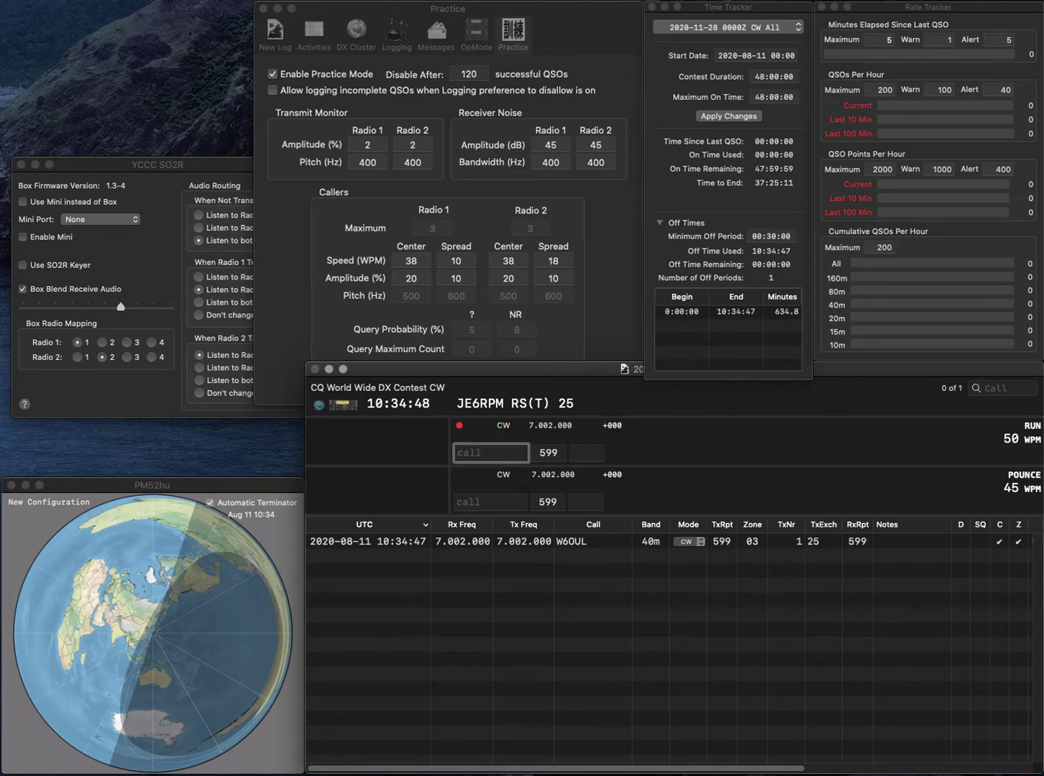
{"action": "type", "text": "ZORC"}
{"action": "left_click", "coordinate": [463, 452]}
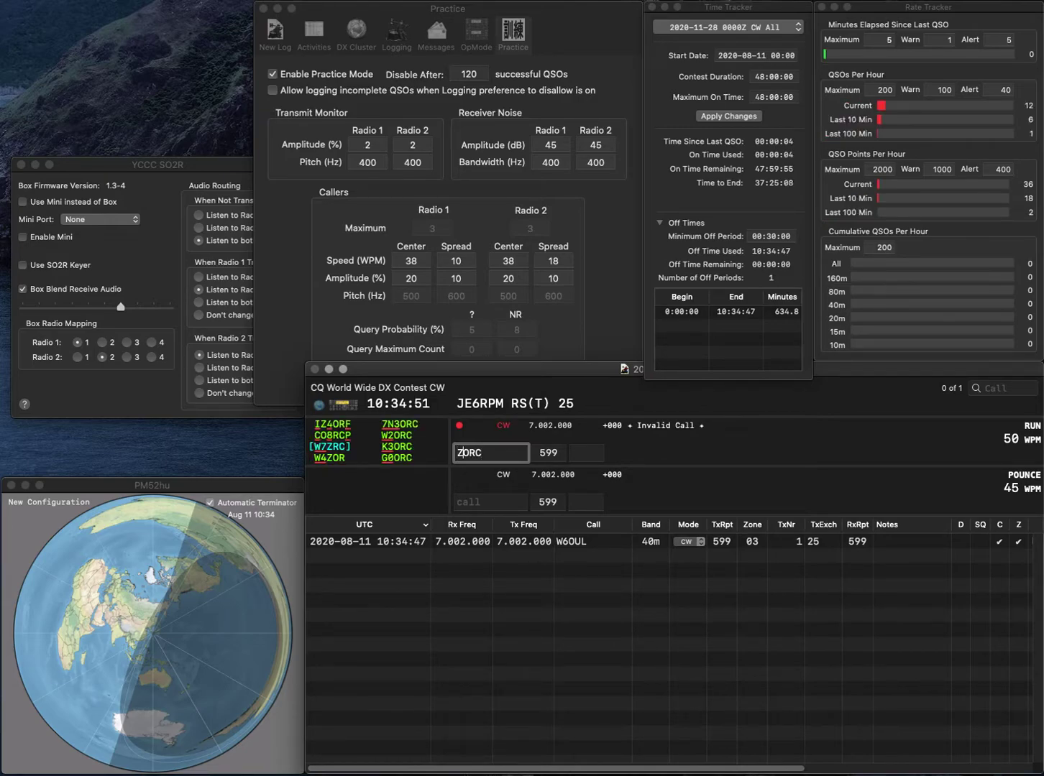
{"action": "key", "text": "BackSpace"}
{"action": "type", "text": "73"}
{"action": "key", "text": "Left"}
{"action": "type", "text": "N"}
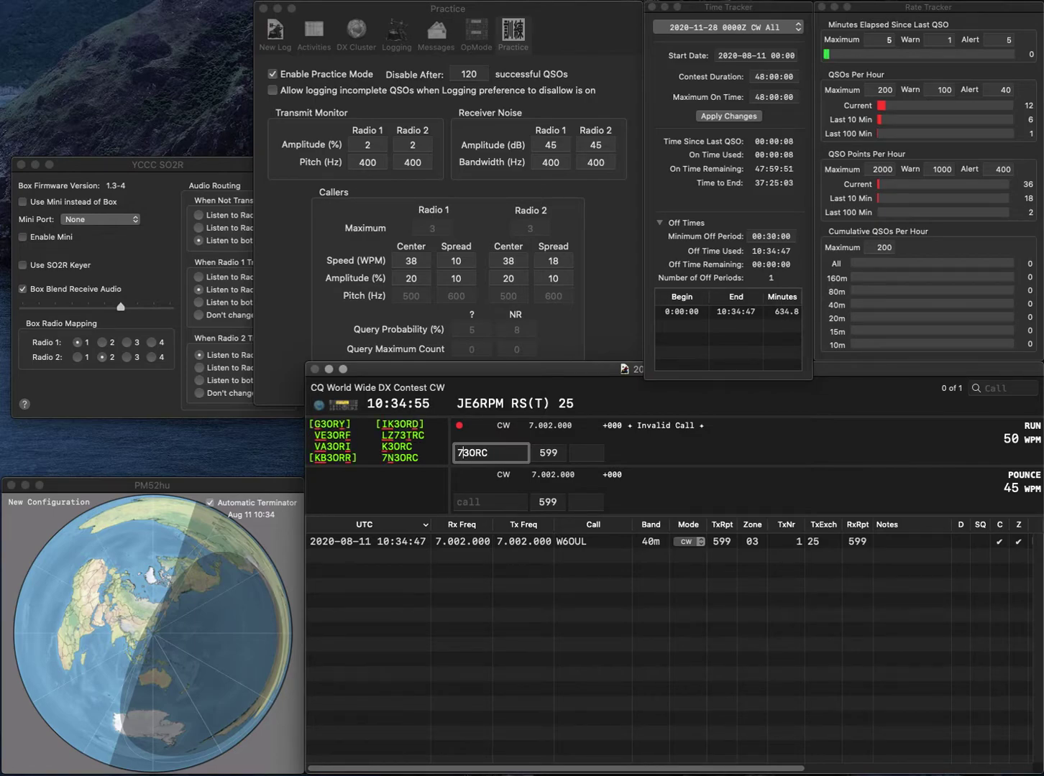
{"action": "key", "text": "Return"}
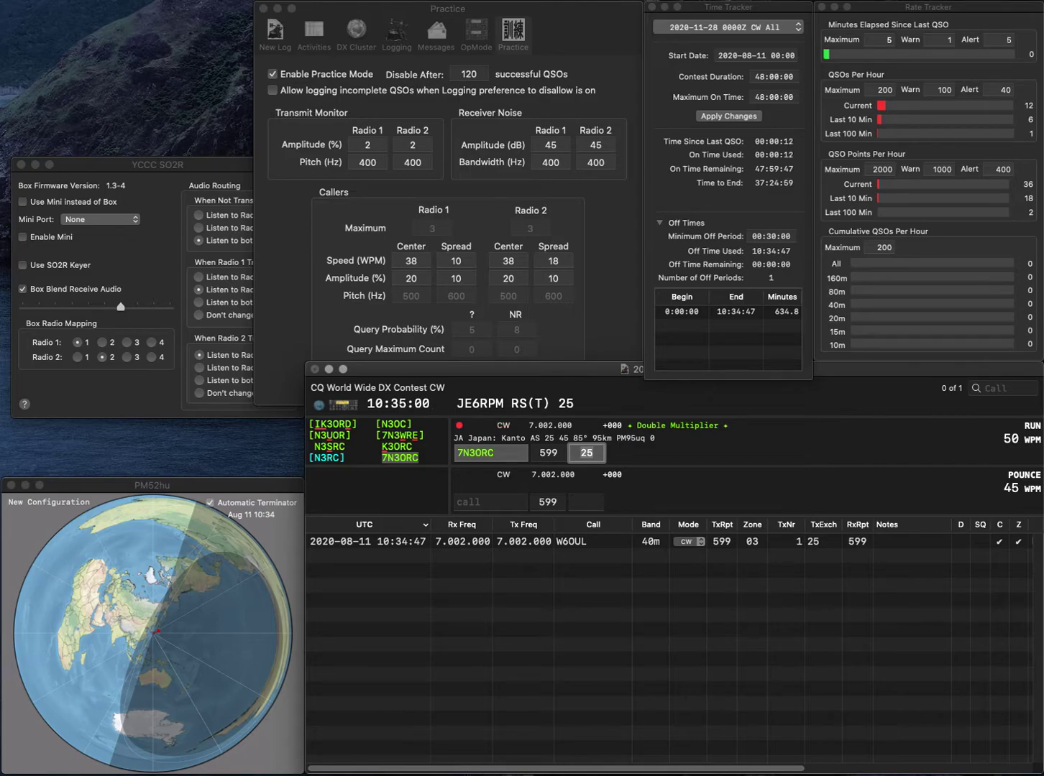
{"action": "key", "text": "Return"}
Enter the call KX5C on the run radio and log the contact with report 599 and zone 04.
{"action": "type", "text": "KX"}
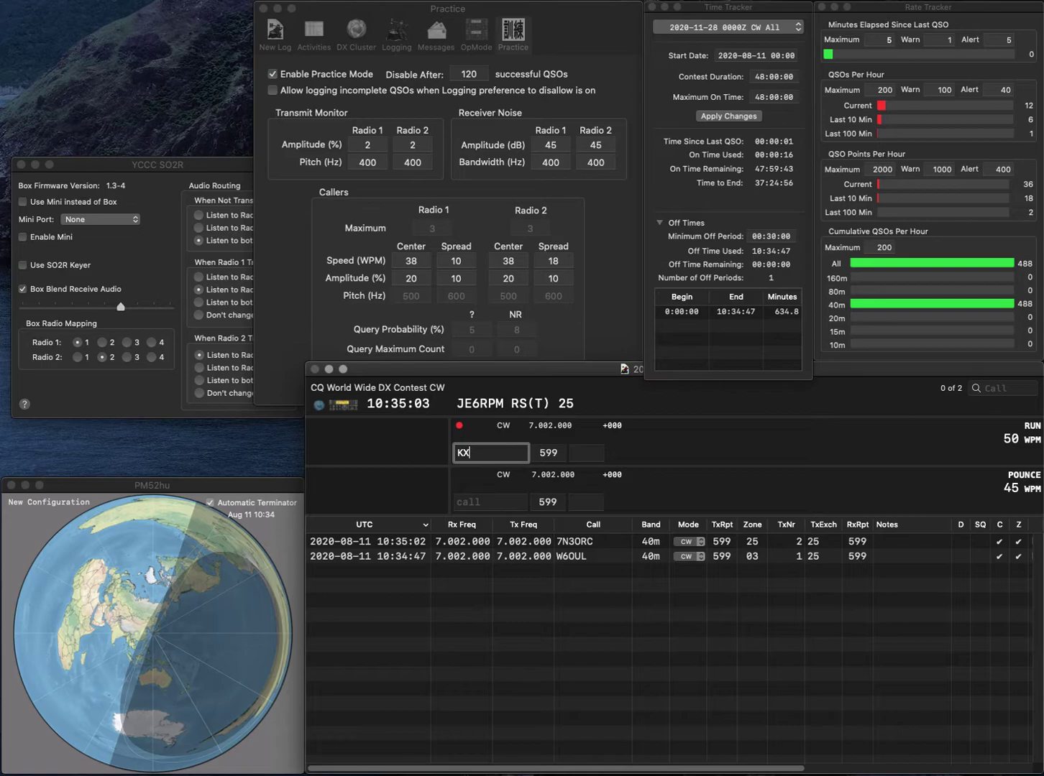
{"action": "type", "text": "4A"}
{"action": "key", "text": "BackSpace"}
{"action": "key", "text": "BackSpace"}
{"action": "type", "text": "5C"}
{"action": "key", "text": "Tab"}
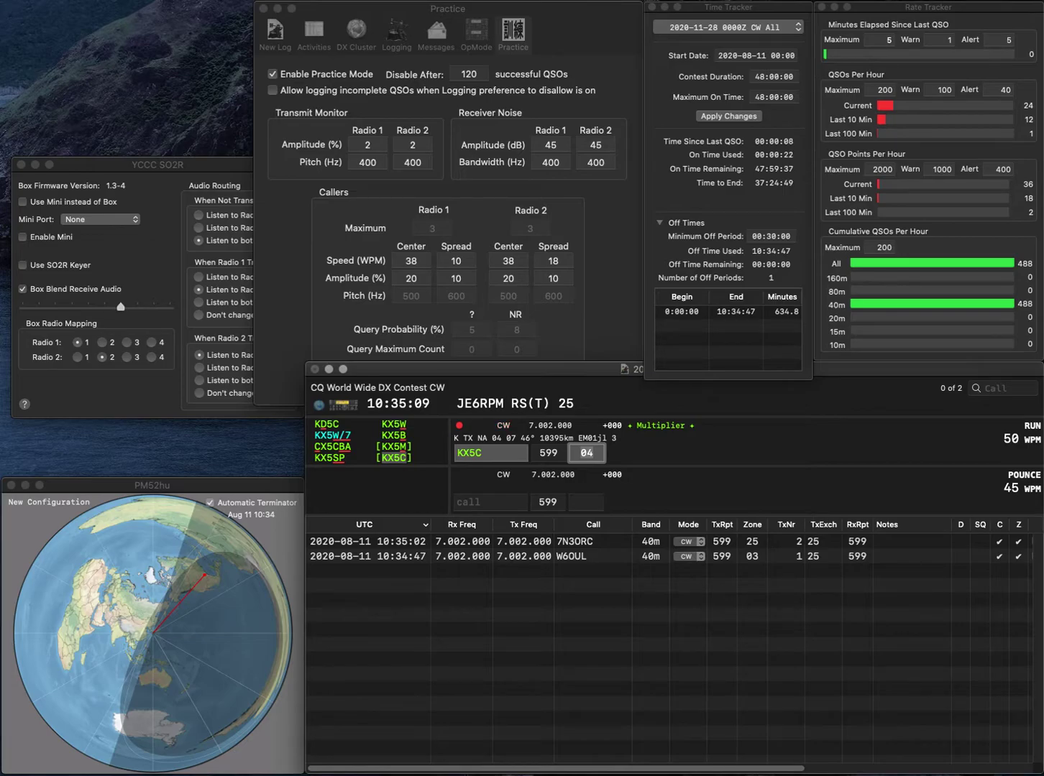
{"action": "key", "text": "Return"}
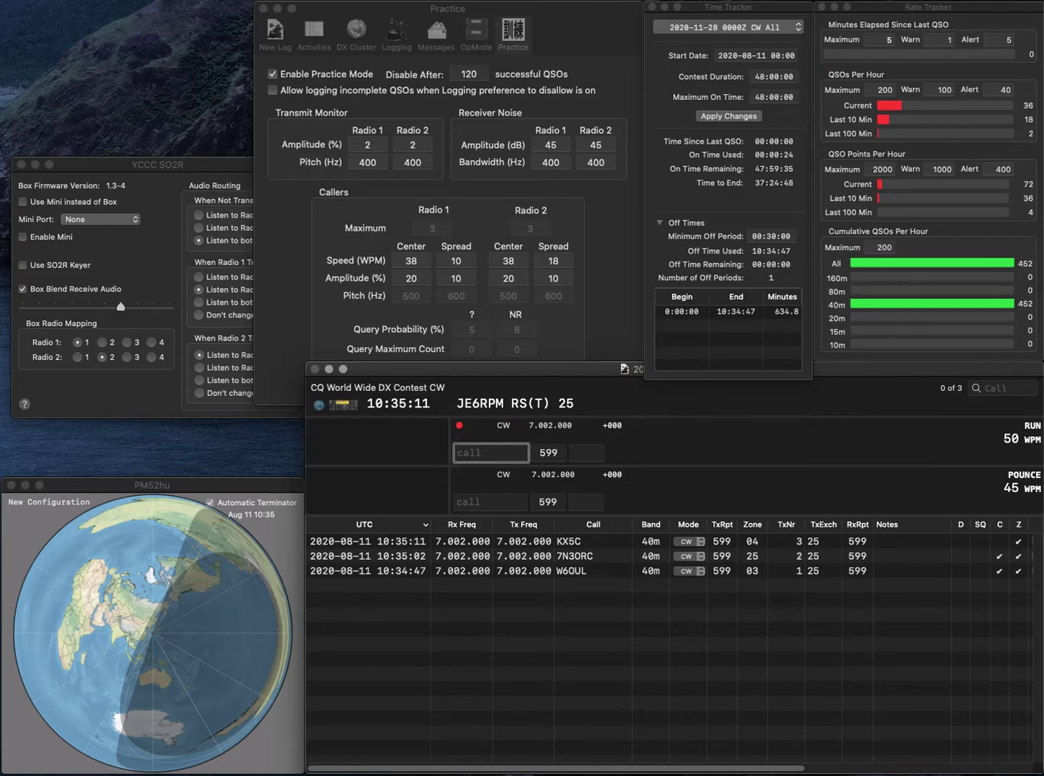
{"action": "type", "text": "W"}
{"action": "type", "text": "7C"}
{"action": "key", "text": "Left"}
{"action": "key", "text": "Left"}
{"action": "type", "text": "L"}
{"action": "key", "text": "End"}
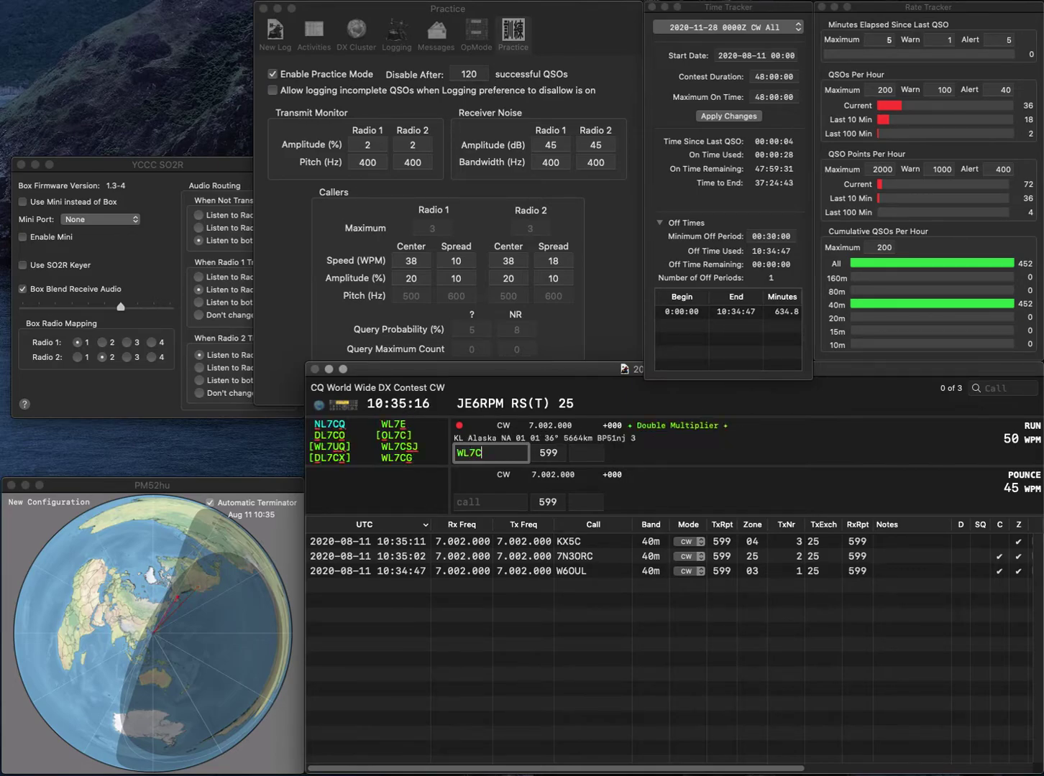
{"action": "type", "text": "G"}
{"action": "key", "text": "space"}
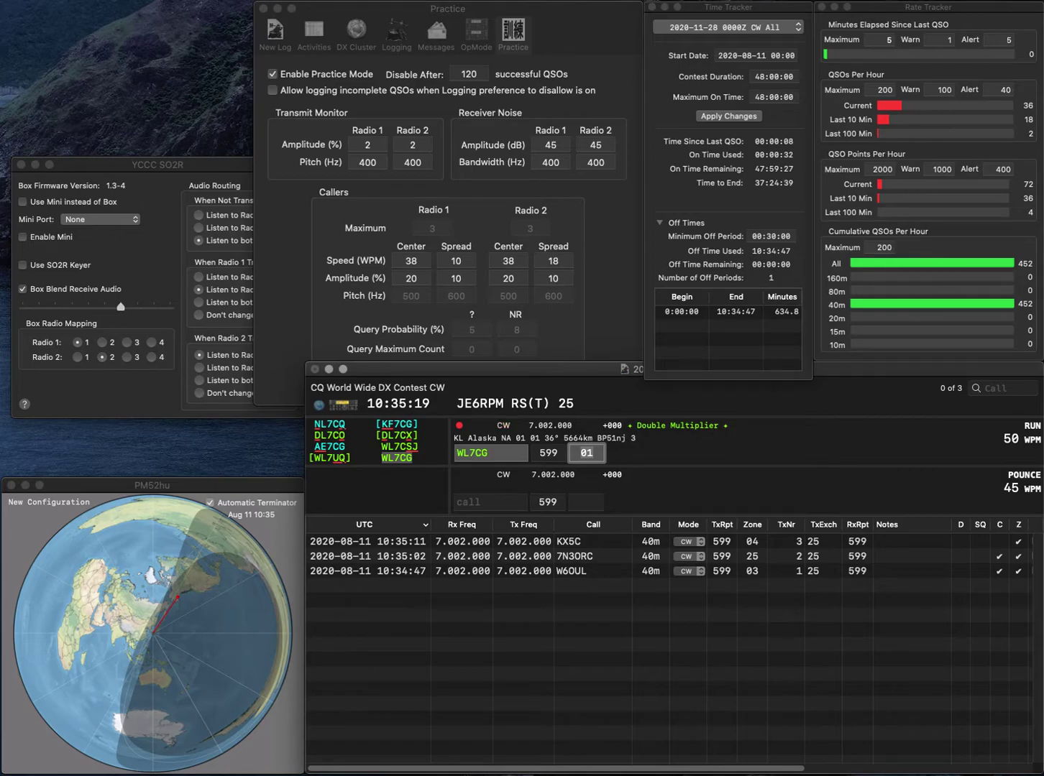
{"action": "key", "text": "Return"}
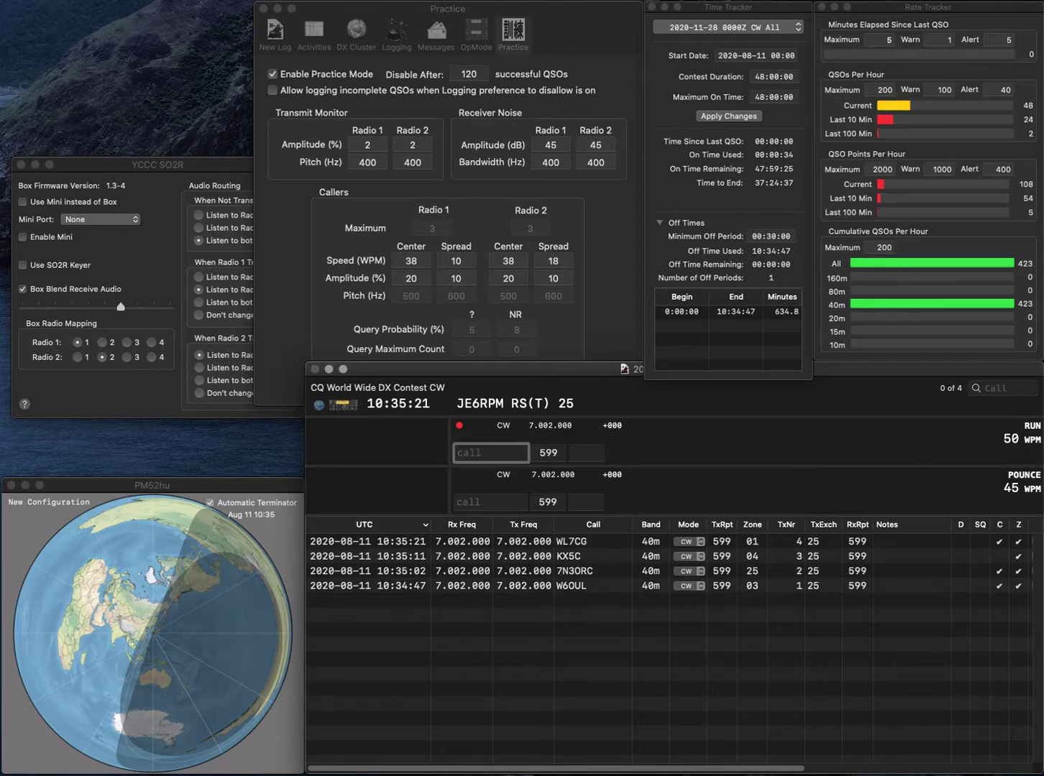
Enter the call OK2CQR on the run radio and log the contact with report 599 and zone 15.
{"action": "type", "text": "OK2CQR"}
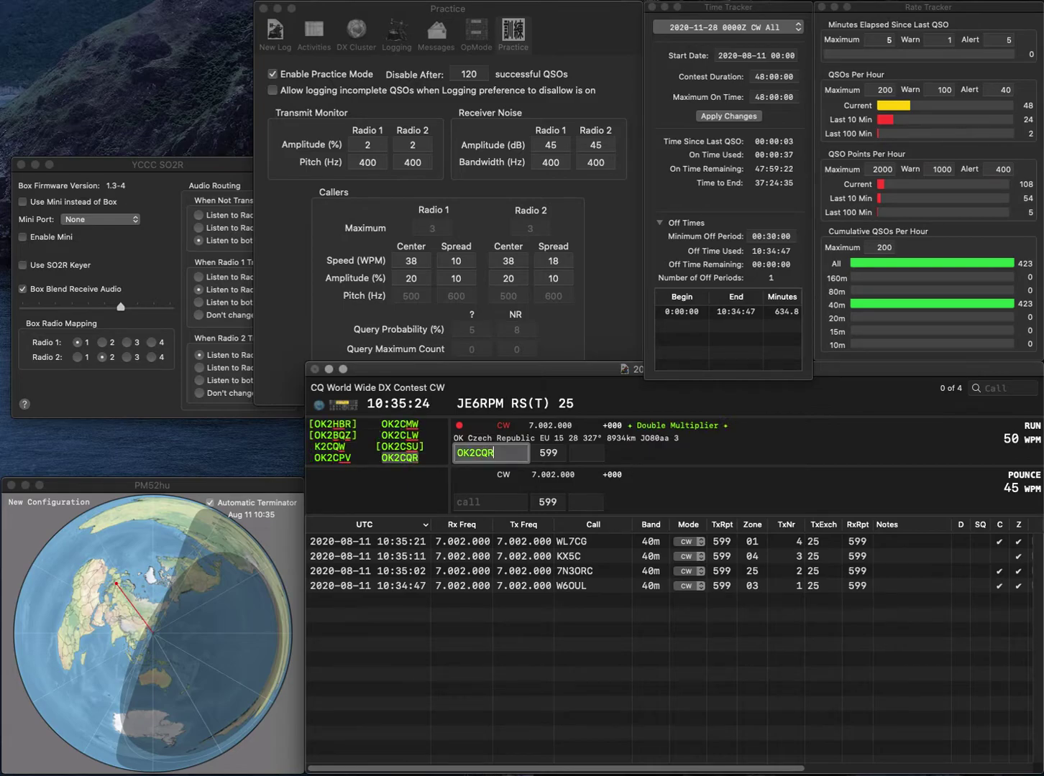
{"action": "key", "text": "Return"}
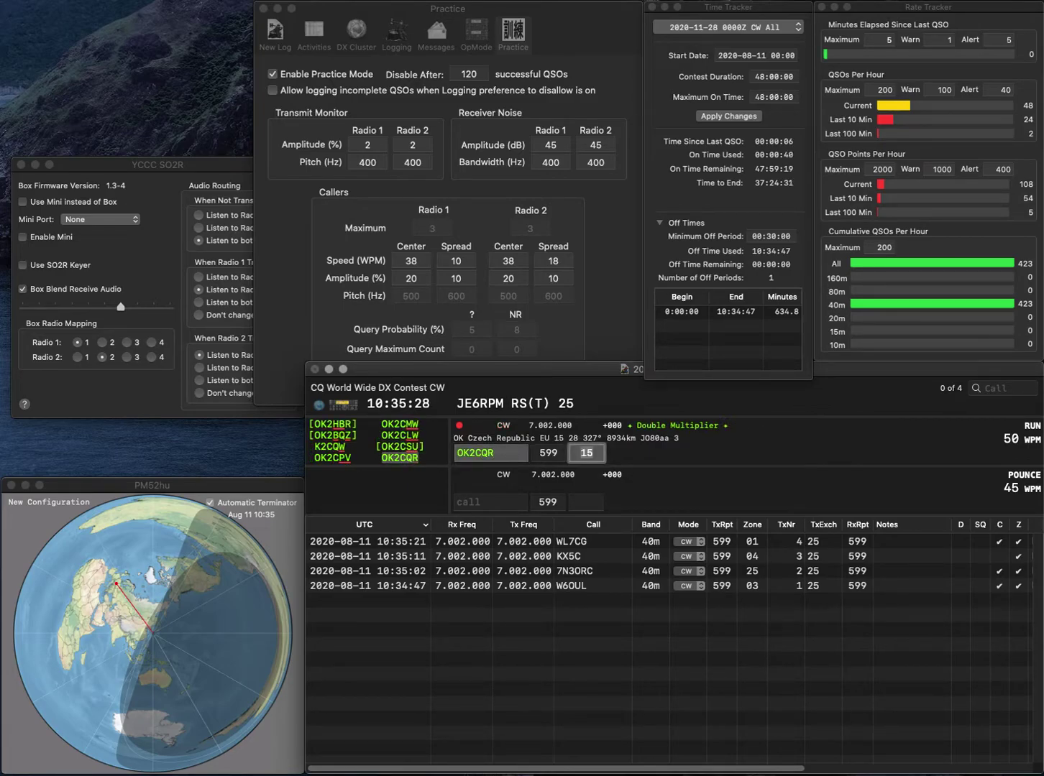
{"action": "key", "text": "Return"}
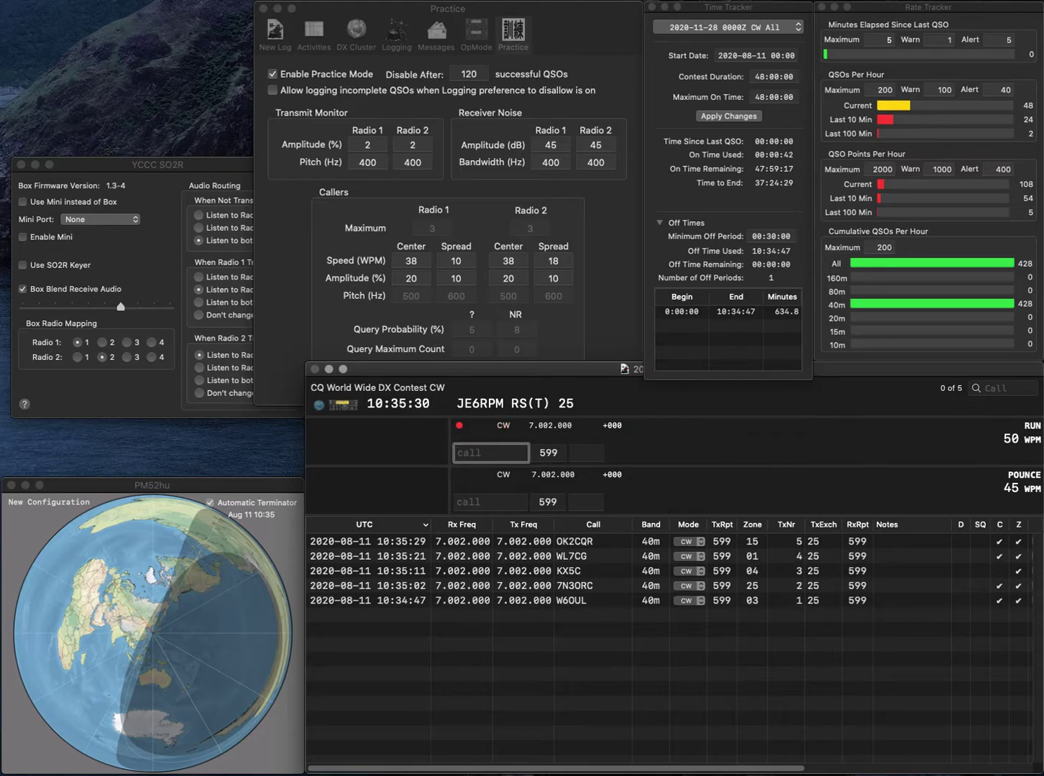
{"action": "type", "text": "K6R"}
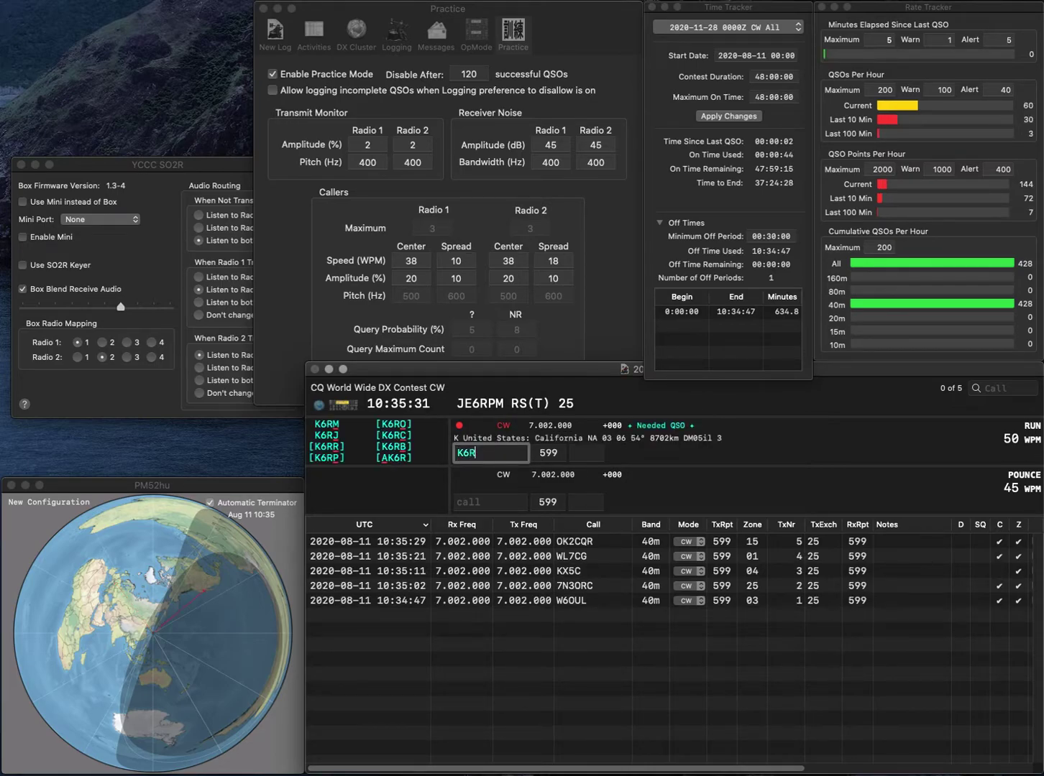
{"action": "key", "text": "BackSpace"}
{"action": "type", "text": "L"}
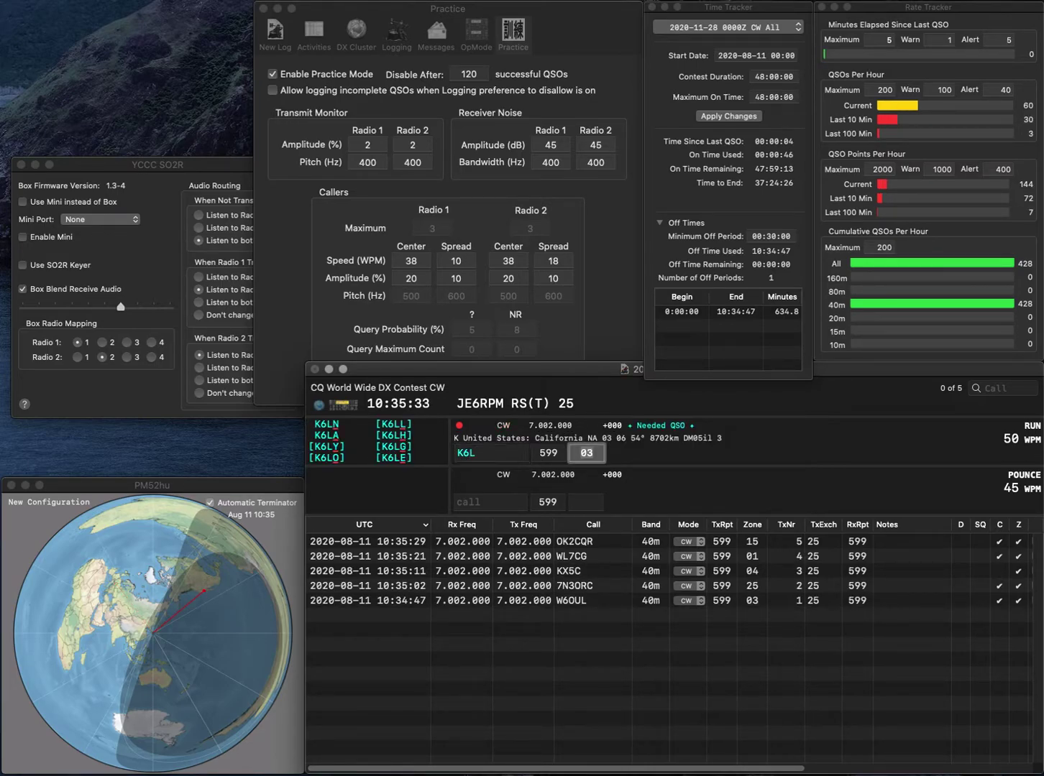
{"action": "type", "text": "L"}
{"action": "key", "text": "Tab"}
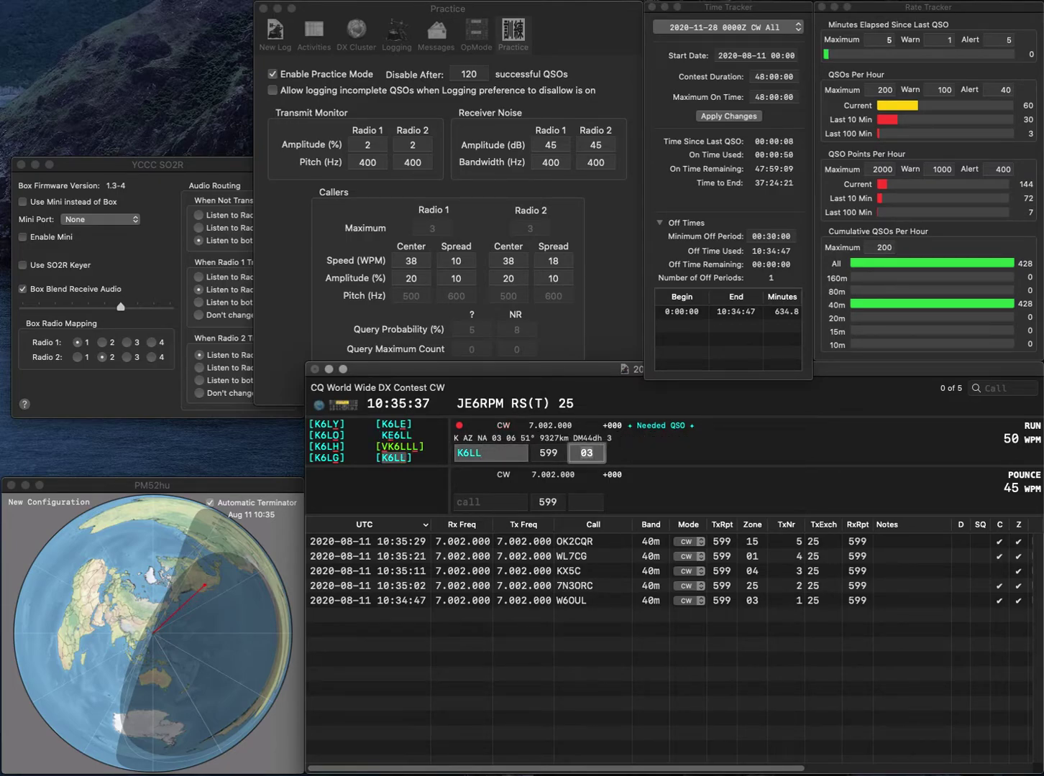
{"action": "key", "text": "Return"}
{"action": "type", "text": "N"}
{"action": "type", "text": "E"}
{"action": "key", "text": "BackSpace"}
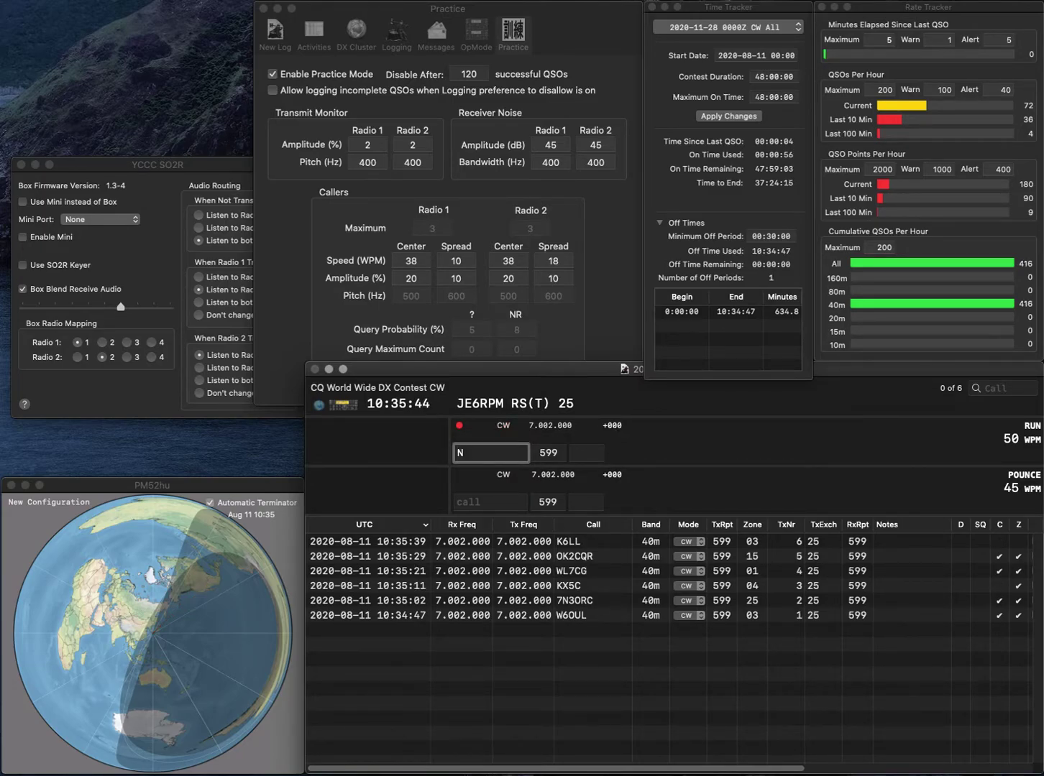
{"action": "type", "text": "4PVH"}
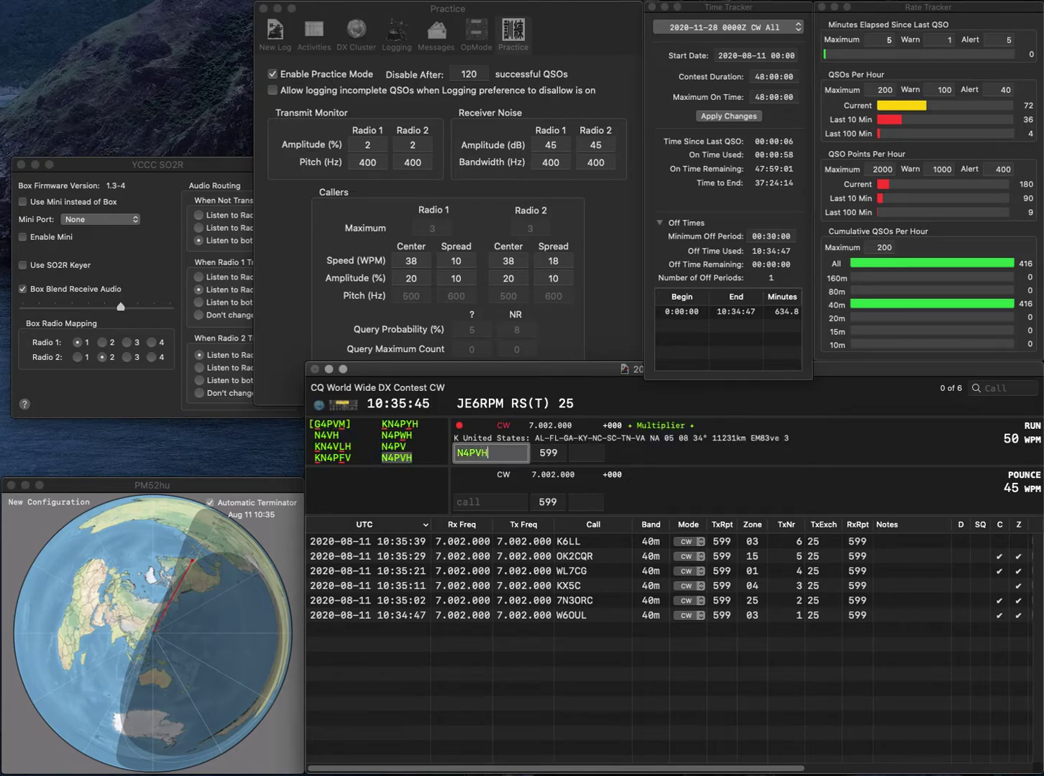
{"action": "key", "text": "Return"}
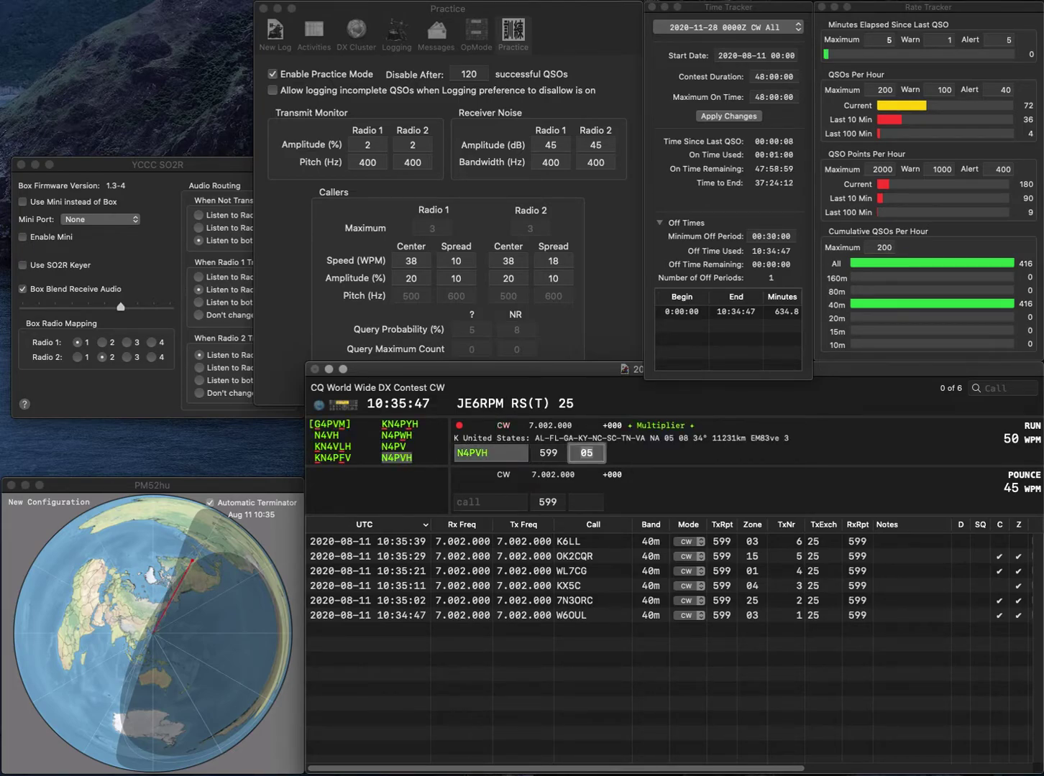
{"action": "key", "text": "Return"}
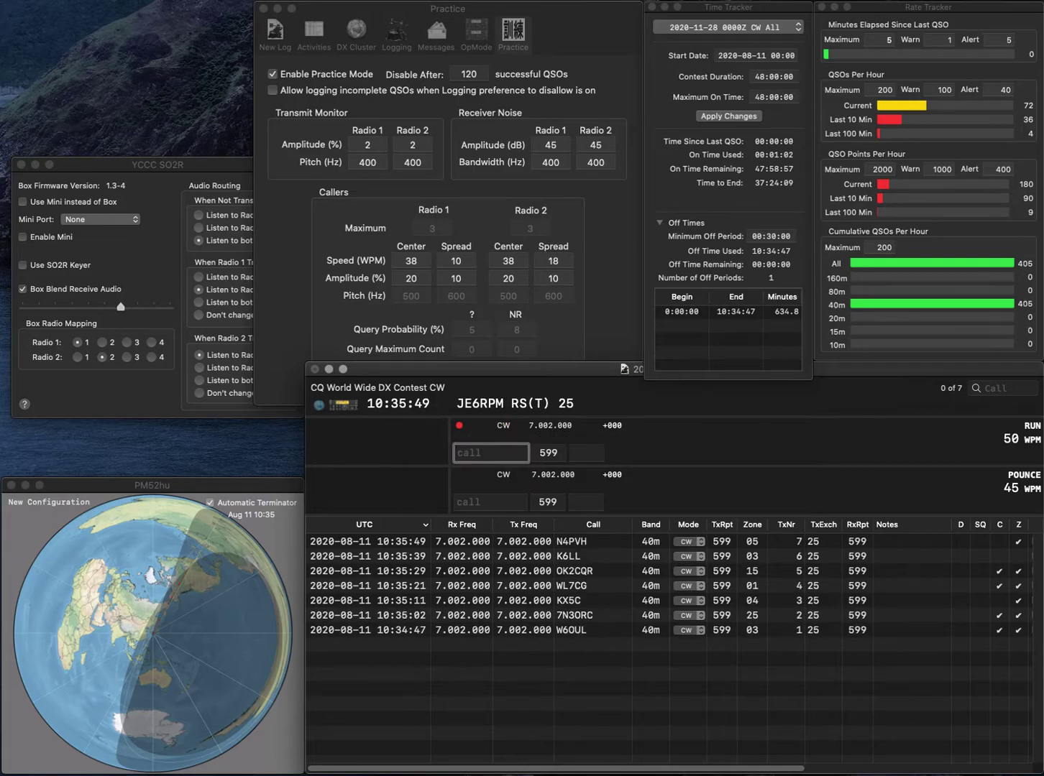
{"action": "type", "text": "UA3RC"}
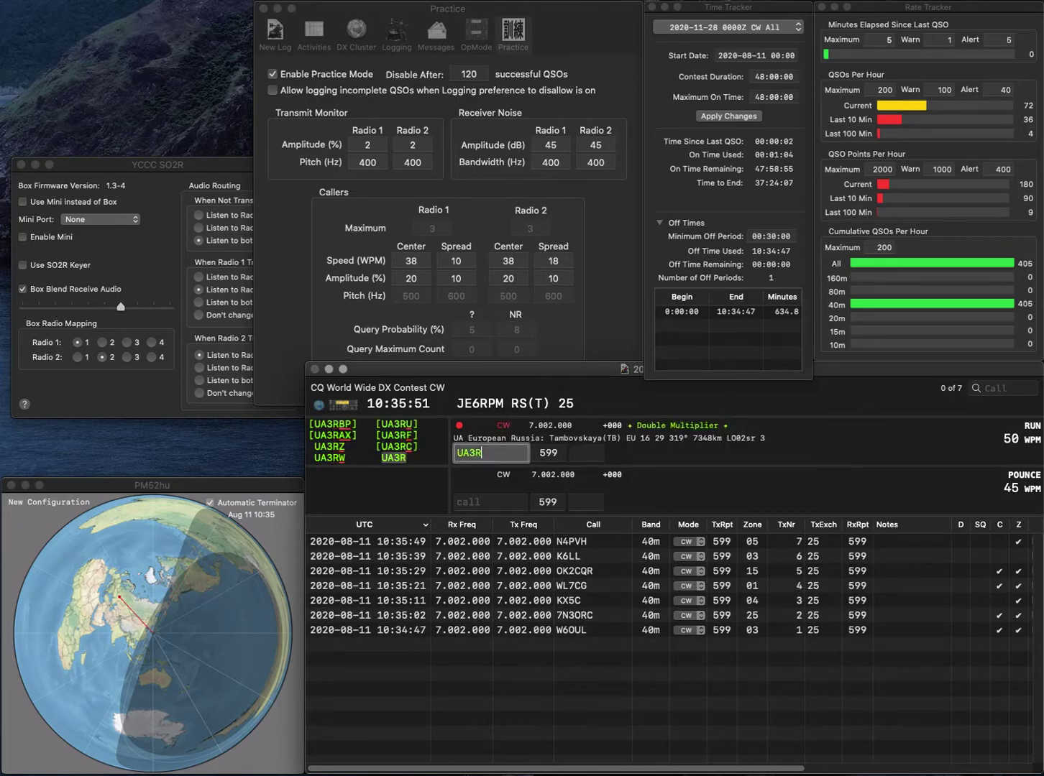
{"action": "key", "text": "Return"}
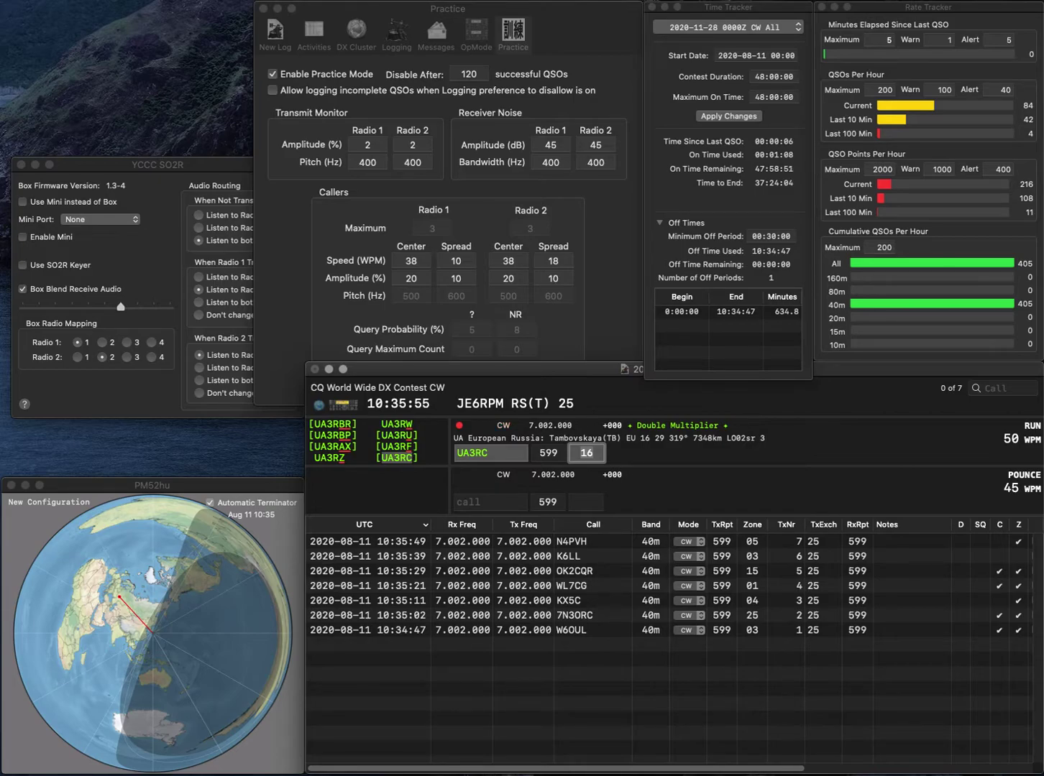
{"action": "key", "text": "Return"}
{"action": "type", "text": "BD7NWZ"}
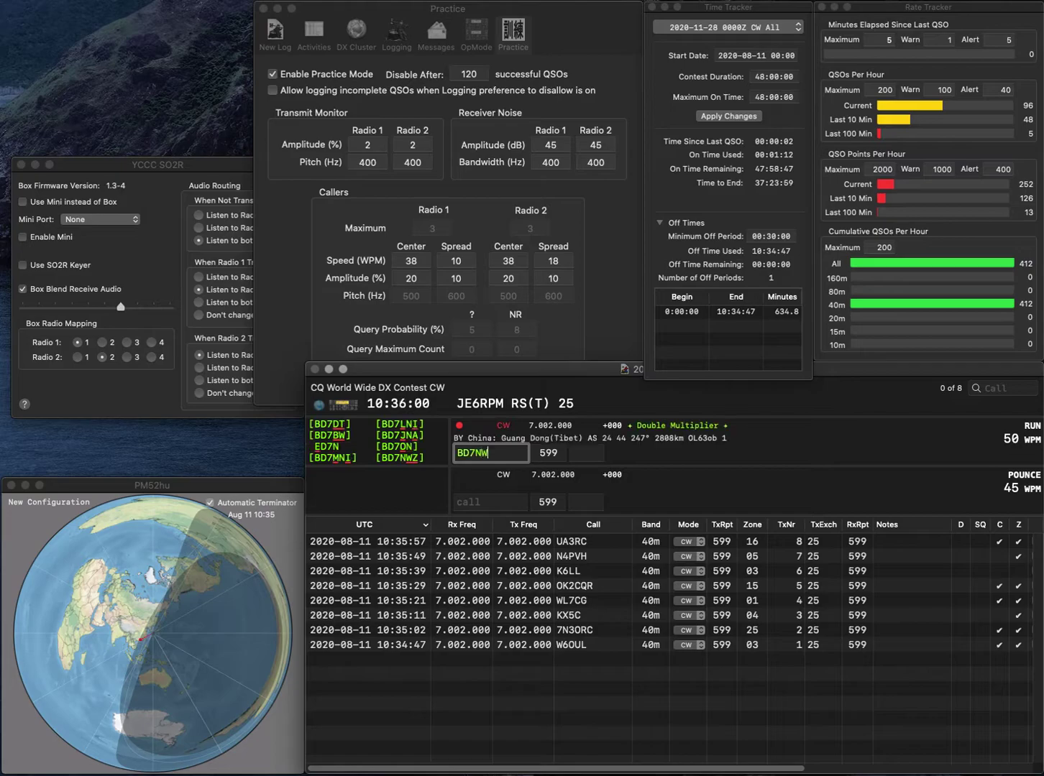
{"action": "key", "text": "space"}
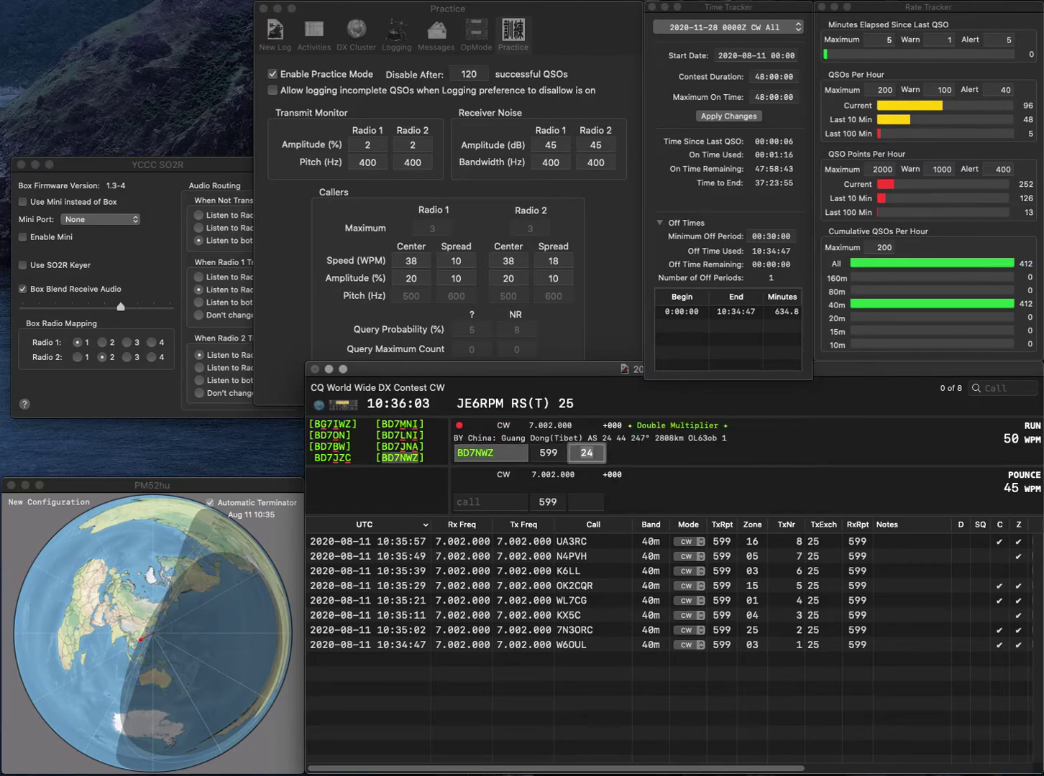
{"action": "key", "text": "Return"}
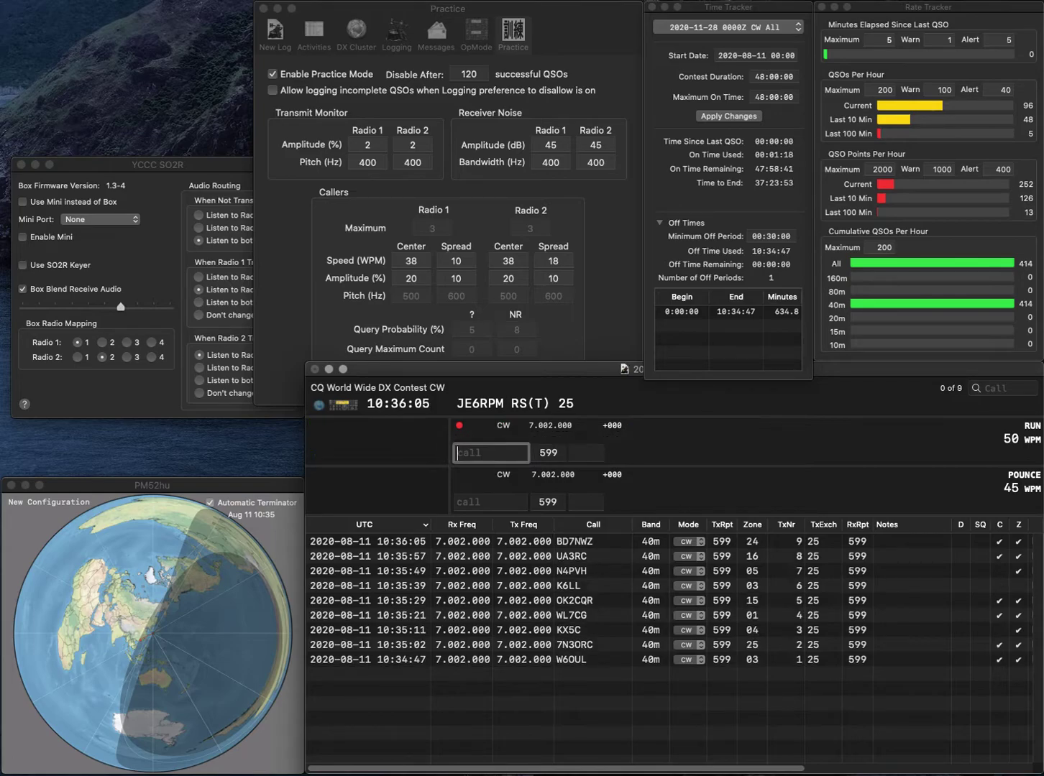
{"action": "type", "text": "1"}
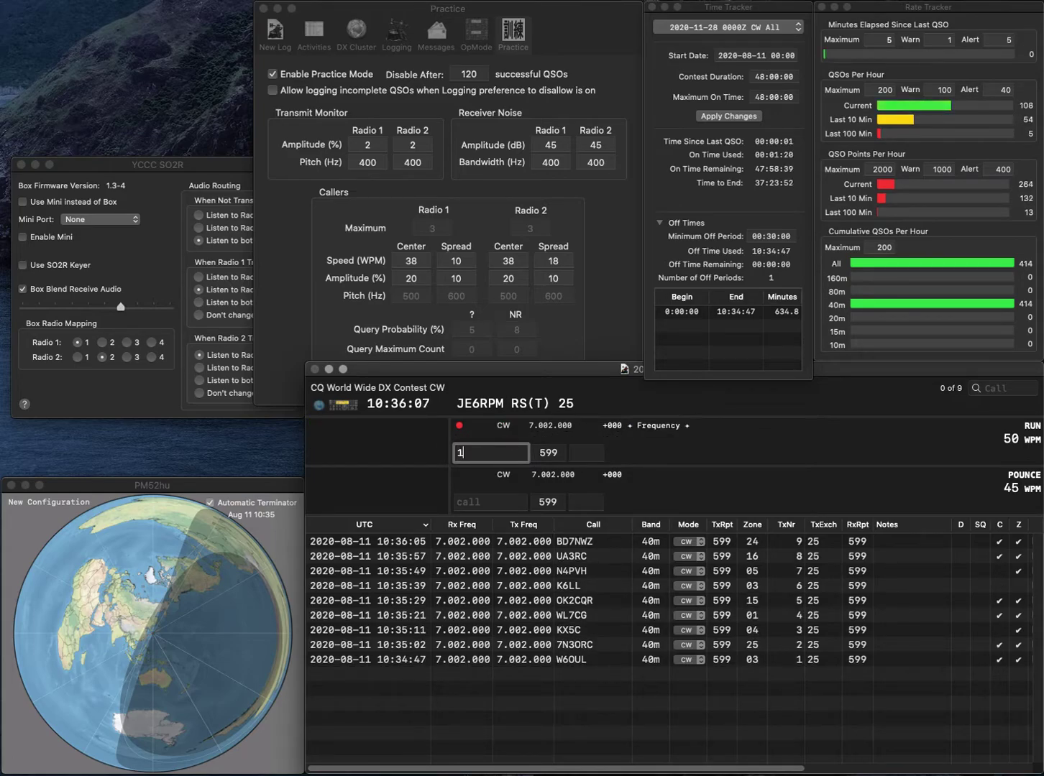
{"action": "type", "text": "CDO"}
{"action": "key", "text": "super+Left"}
{"action": "type", "text": "9A"}
{"action": "key", "text": "Return"}
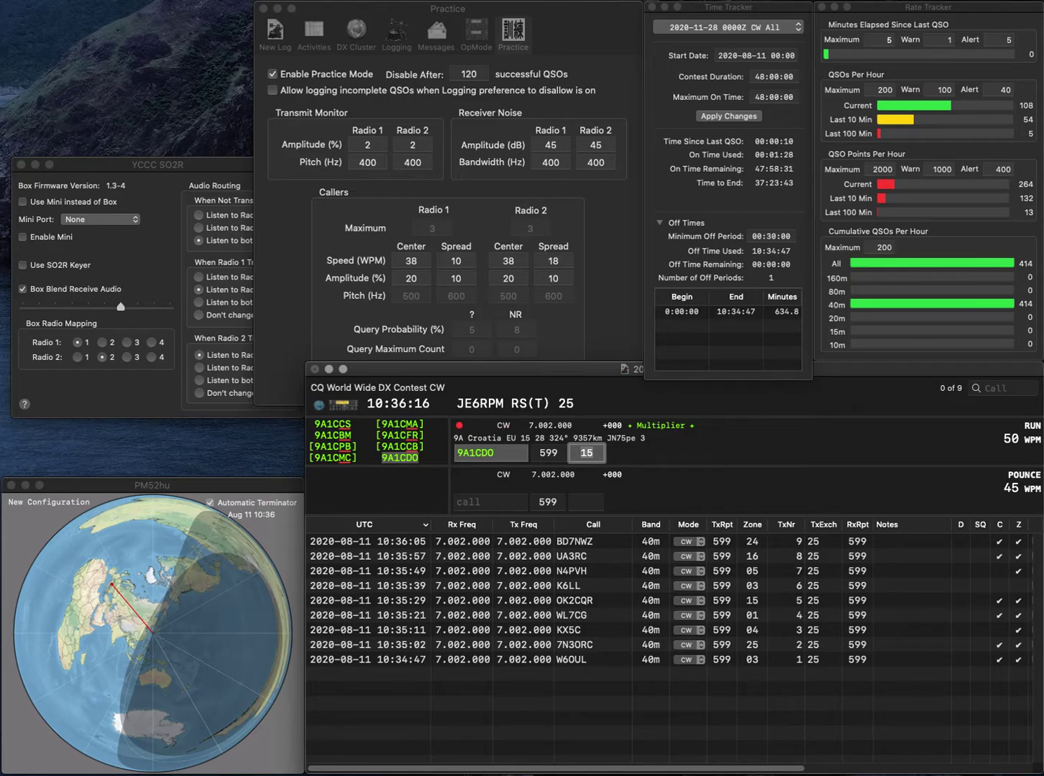
{"action": "key", "text": "Return"}
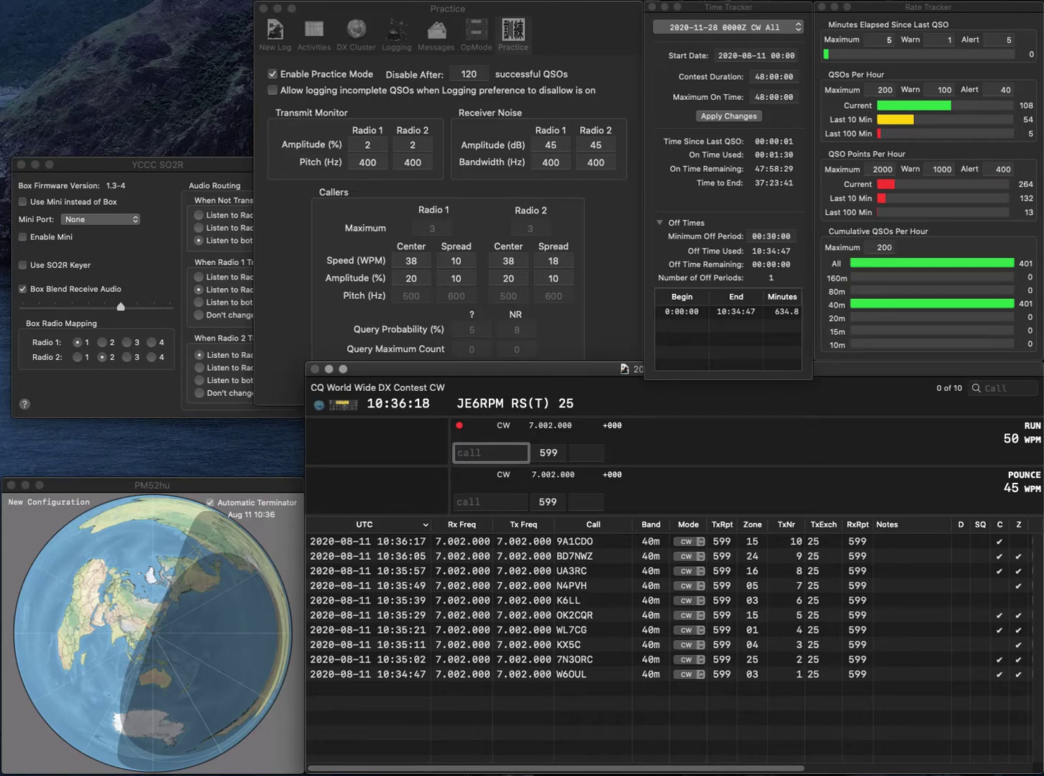
{"action": "type", "text": "IW0SK"}
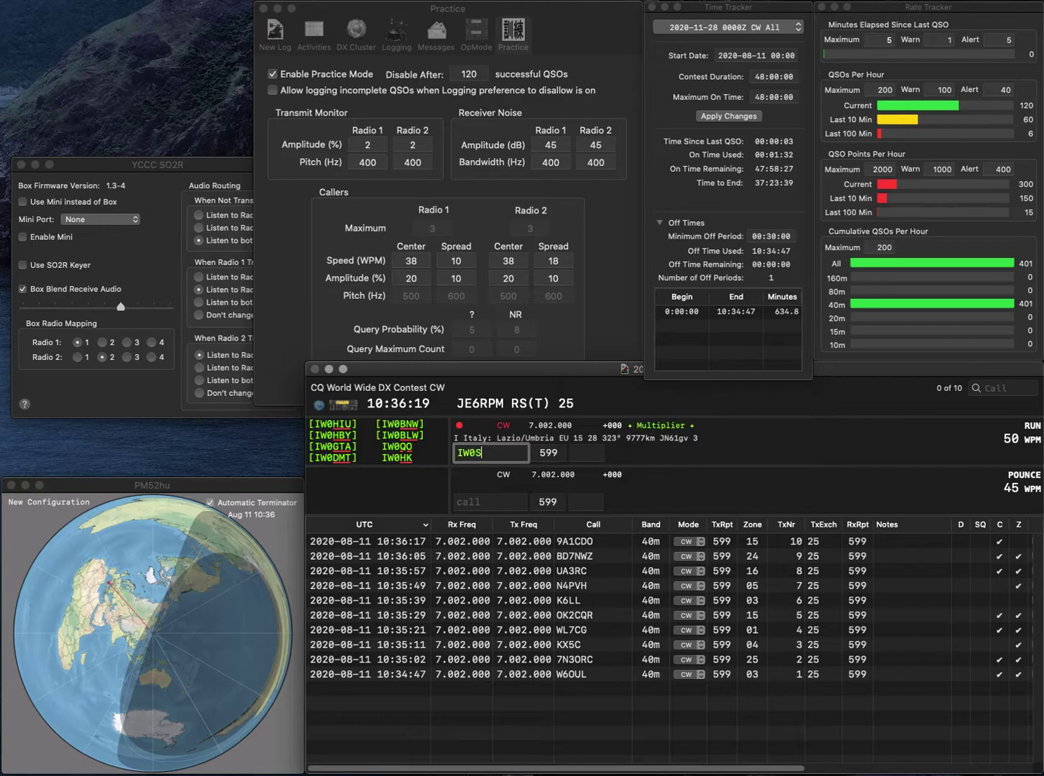
{"action": "key", "text": "Left"}
{"action": "key", "text": "Left"}
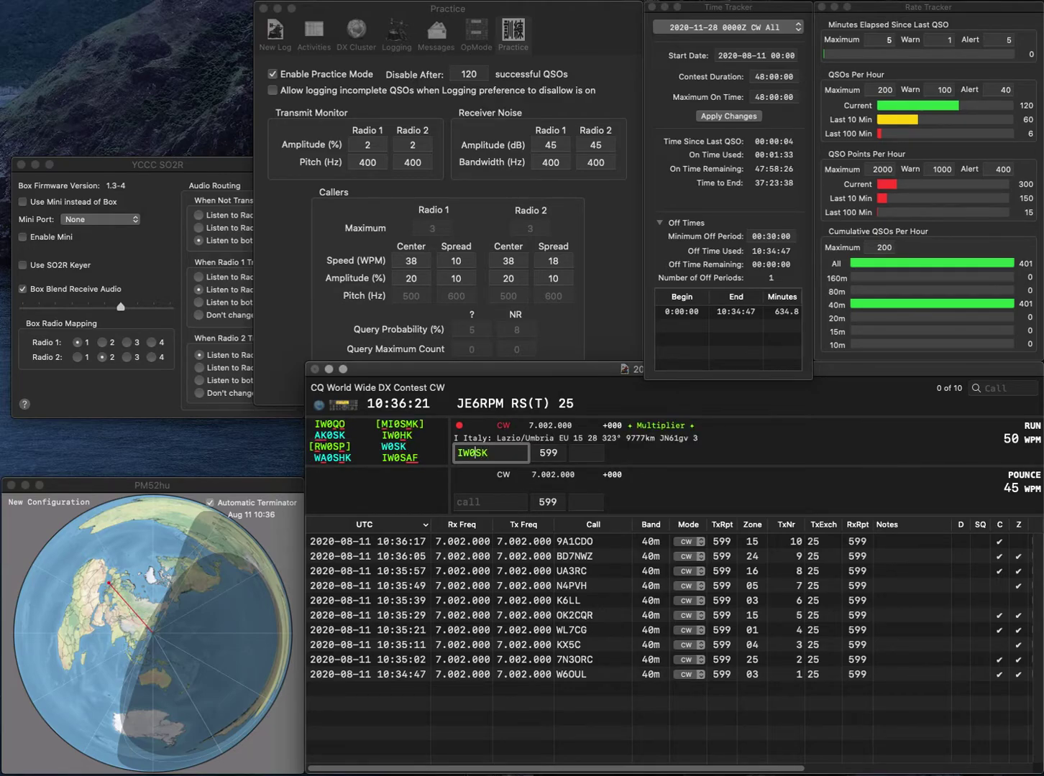
{"action": "key", "text": "Delete"}
{"action": "type", "text": "H"}
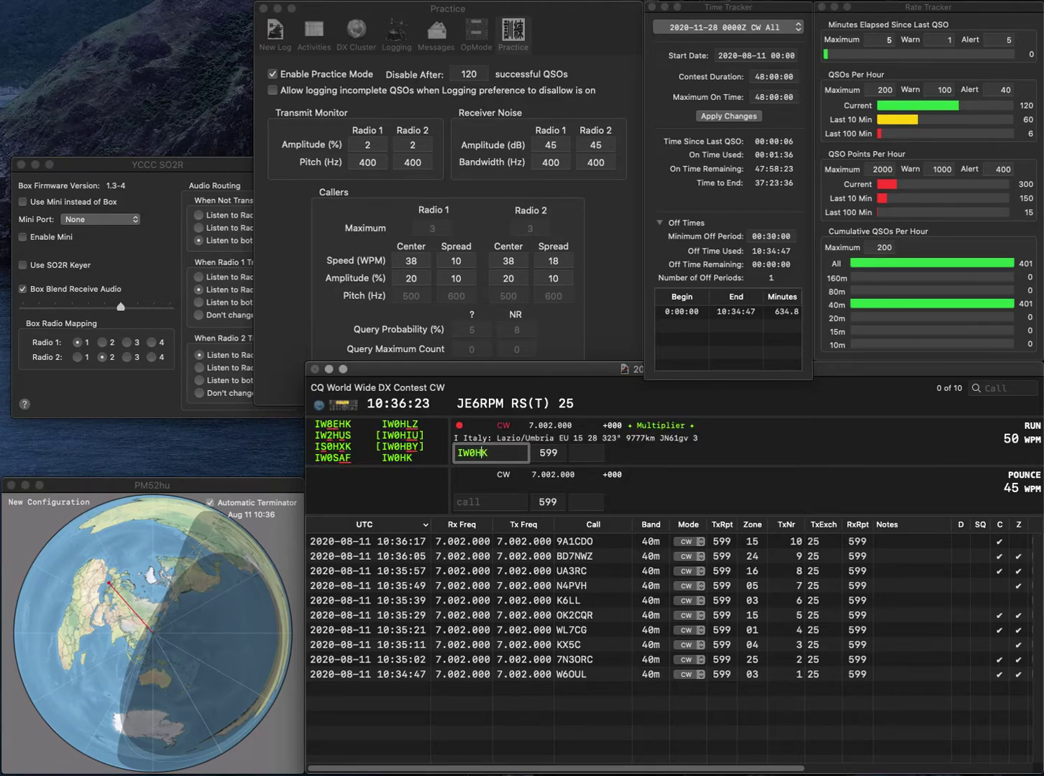
{"action": "key", "text": "space"}
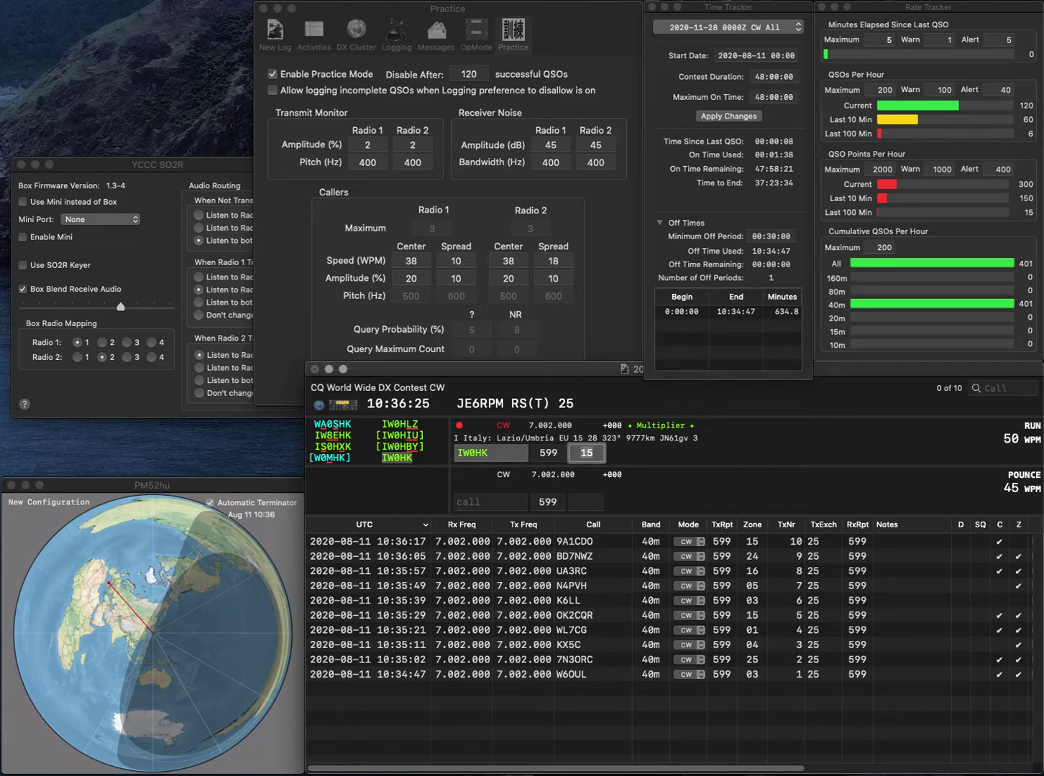
{"action": "key", "text": "Return"}
Enter the call WW0Z on the run radio and log the contact with report 599 and zone 04.
{"action": "type", "text": "WW0Z"}
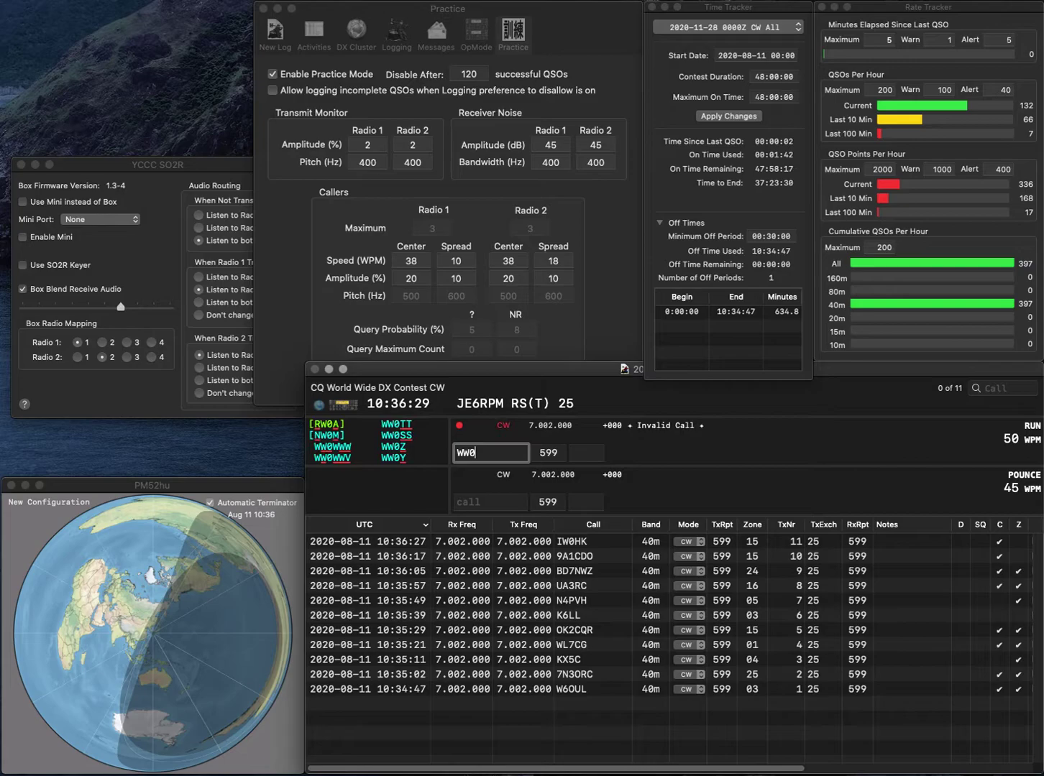
{"action": "key", "text": "space"}
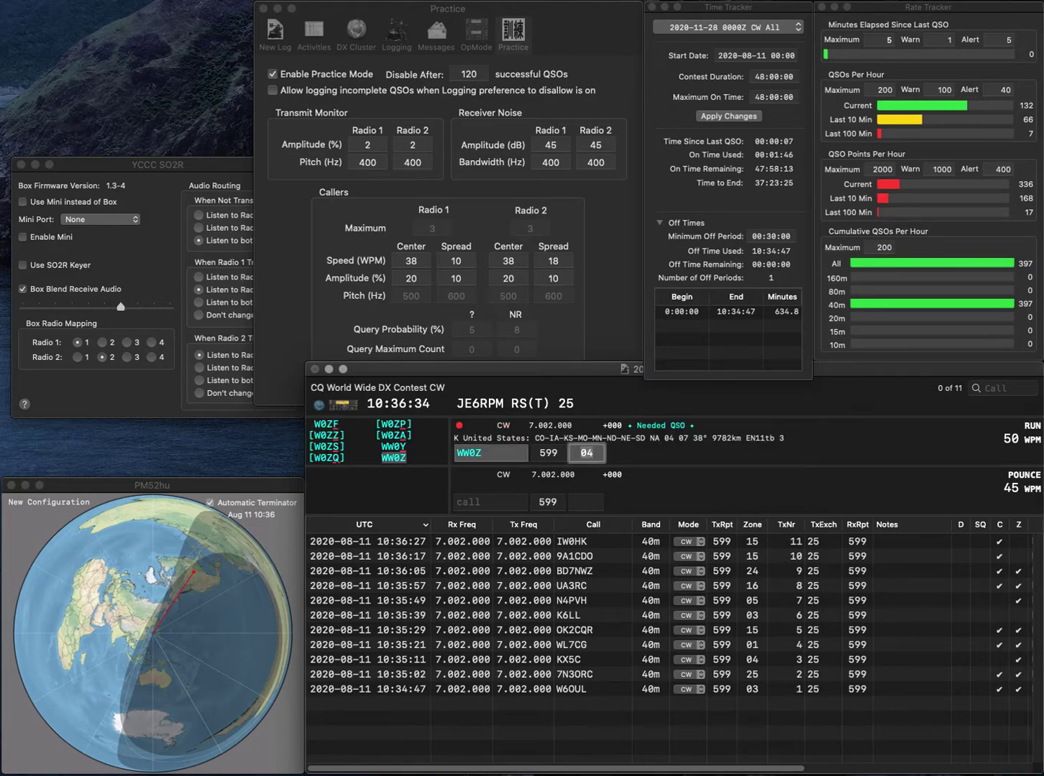
{"action": "key", "text": "Return"}
{"action": "type", "text": "KT4Q"}
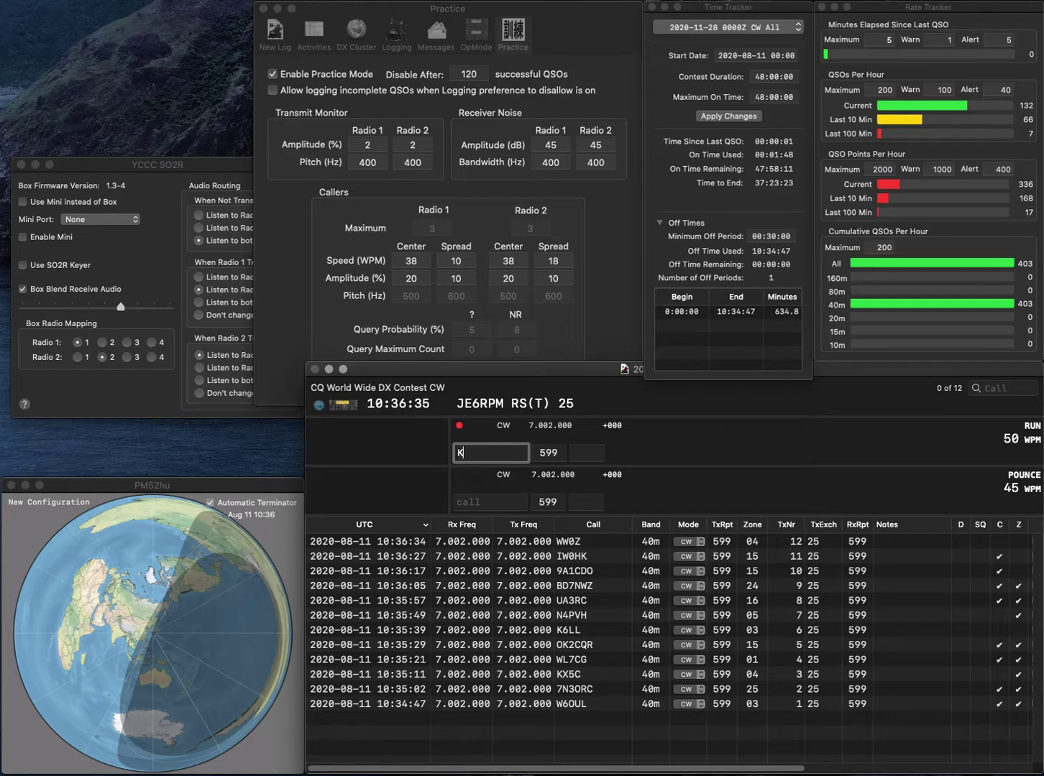
{"action": "key", "text": "space"}
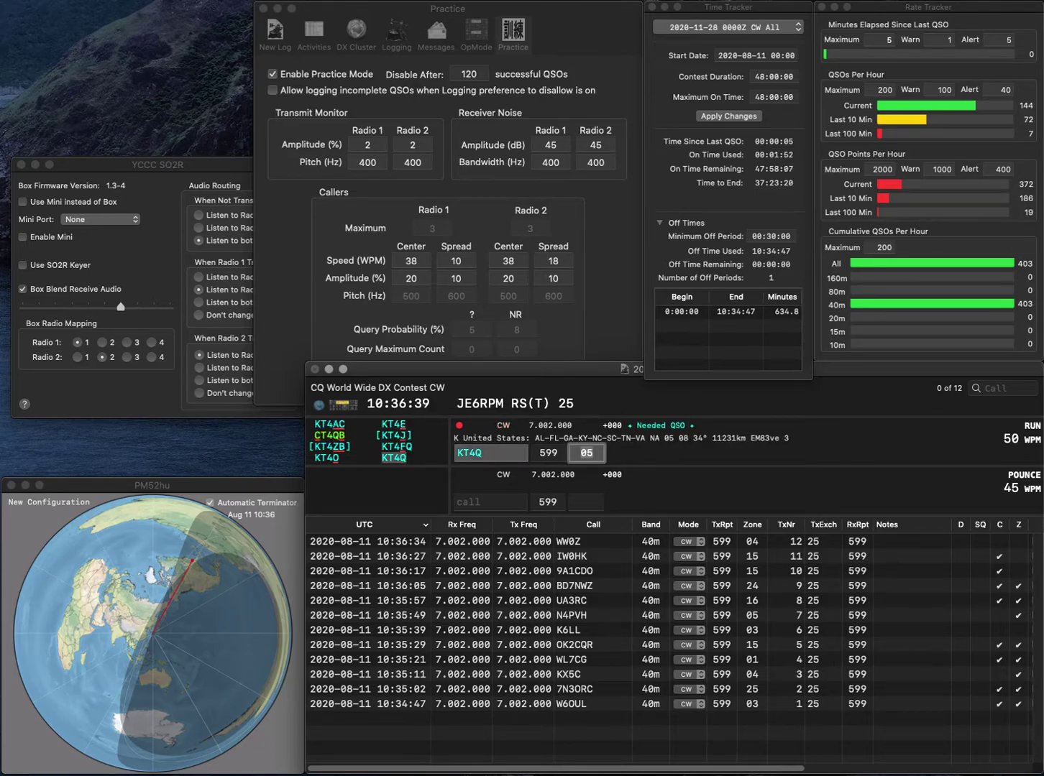
{"action": "key", "text": "Return"}
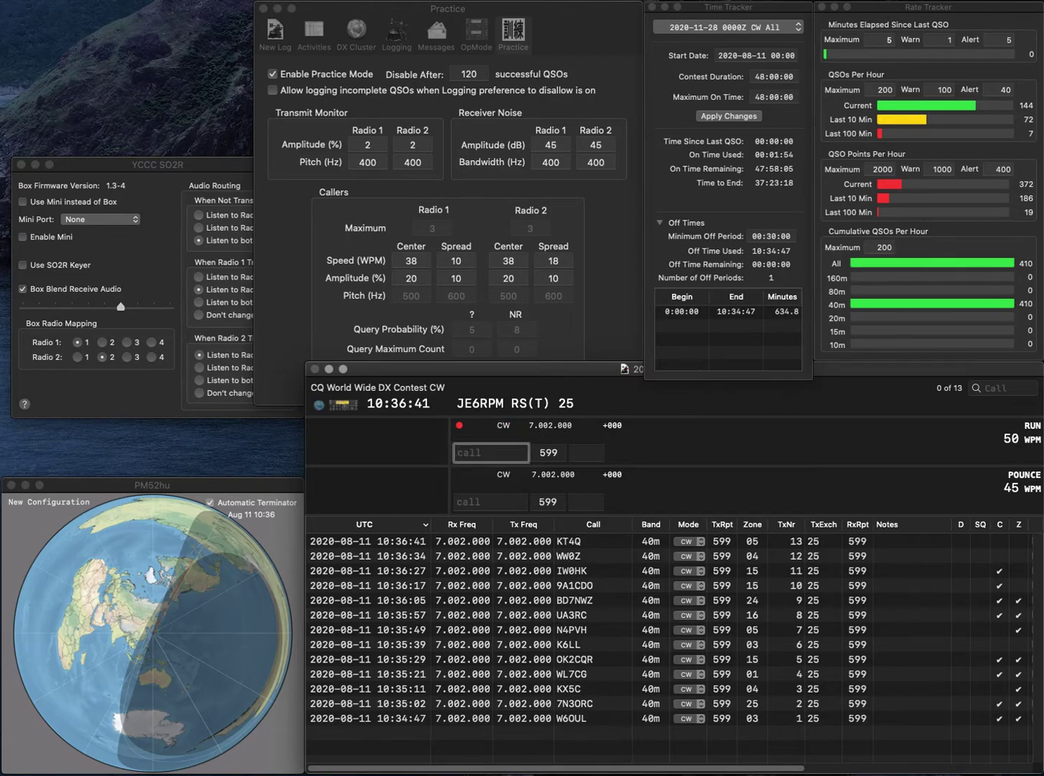
{"action": "type", "text": "LQ7E"}
{"action": "key", "text": "space"}
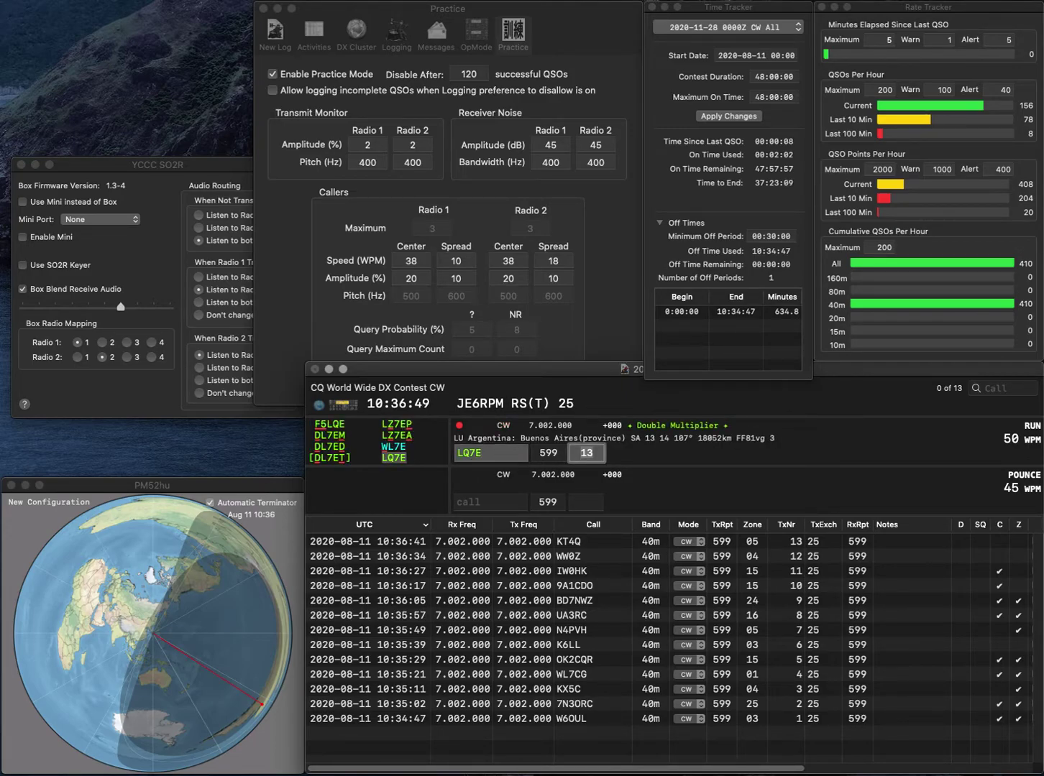
{"action": "key", "text": "Return"}
{"action": "type", "text": "KE4"}
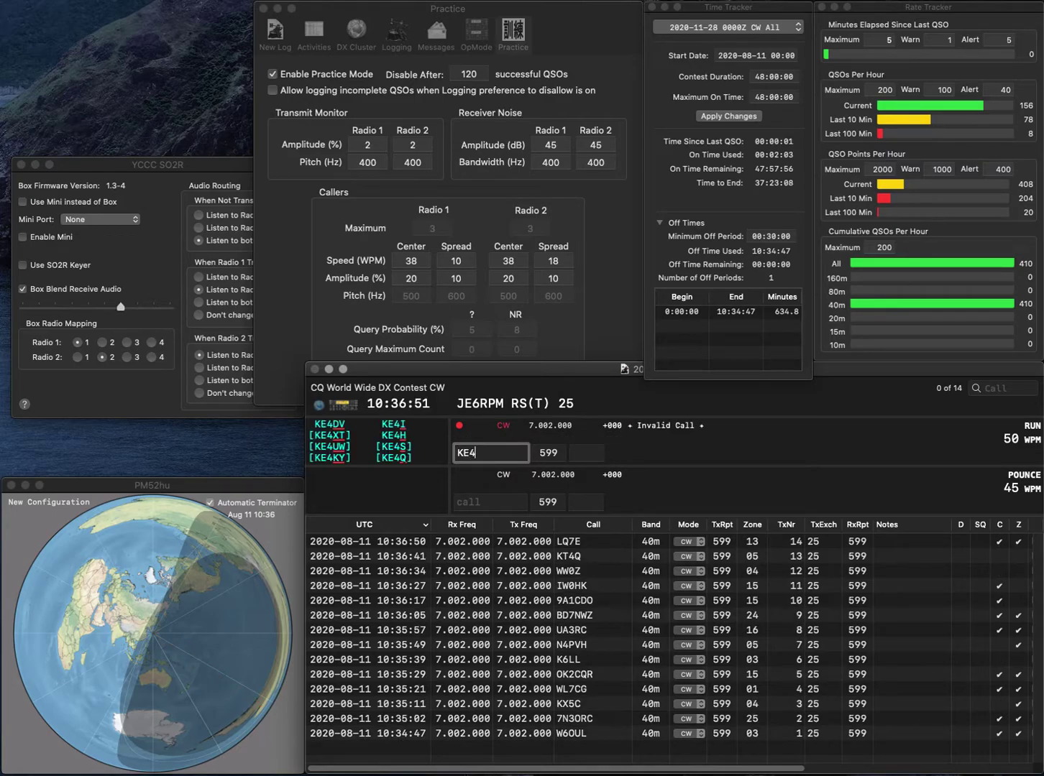
{"action": "type", "text": "ZIP"}
{"action": "key", "text": "Tab"}
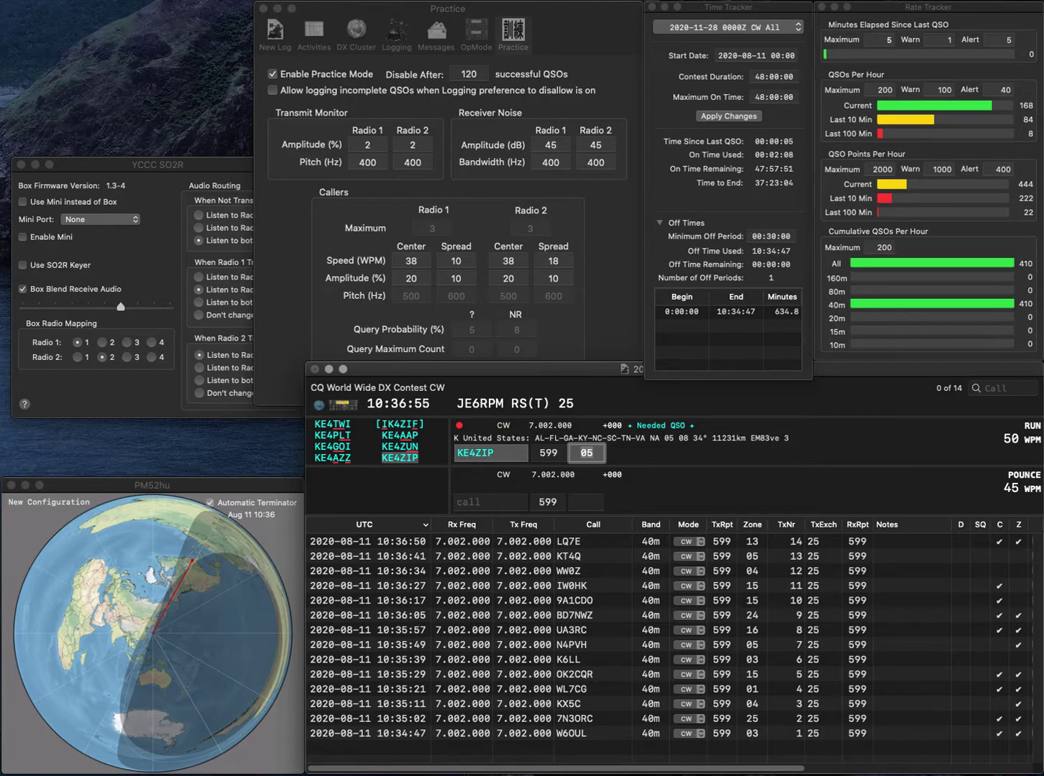
{"action": "key", "text": "Return"}
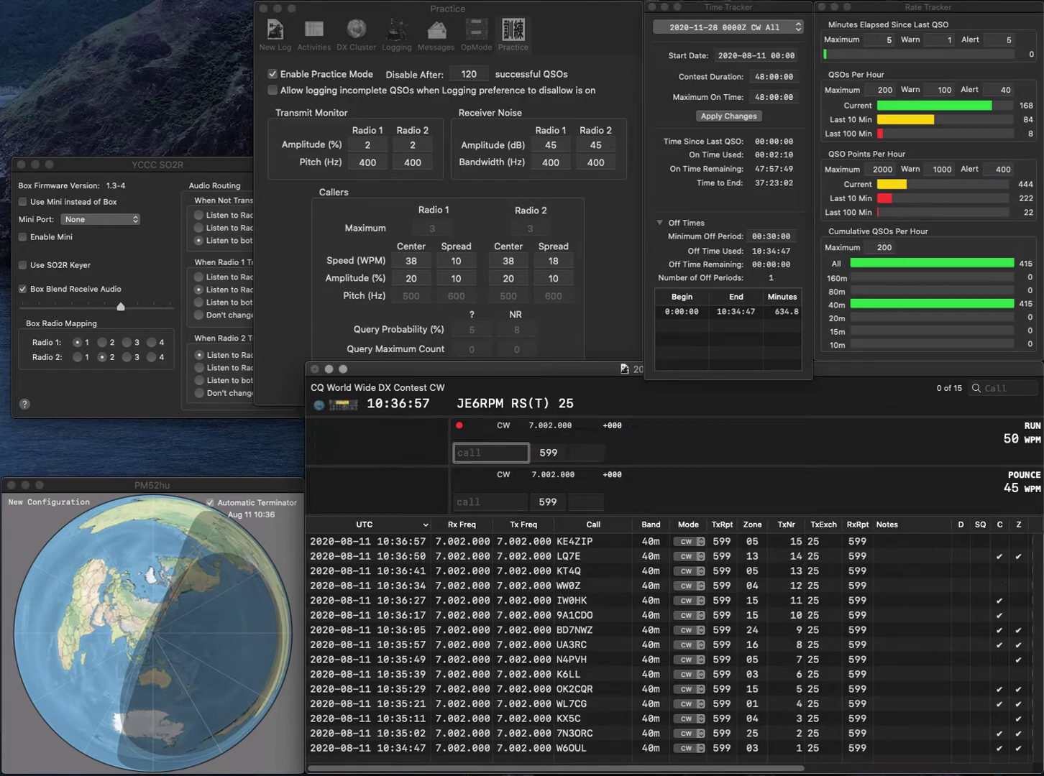
{"action": "type", "text": "VE2GTZ"}
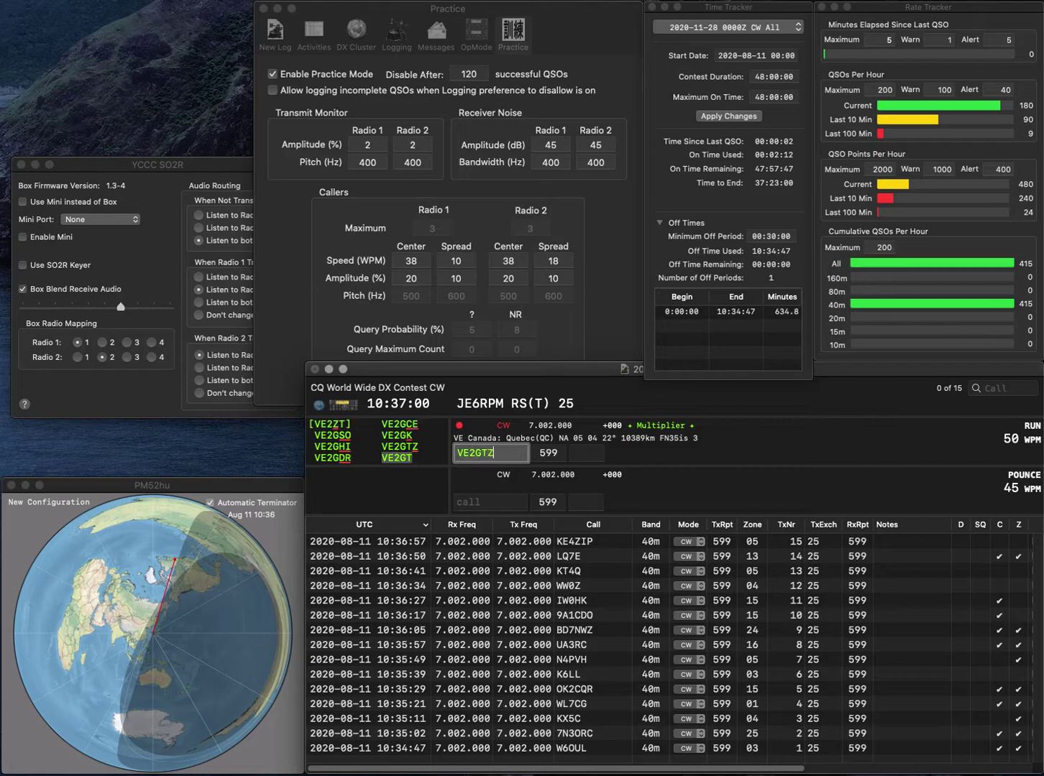
{"action": "key", "text": "Tab"}
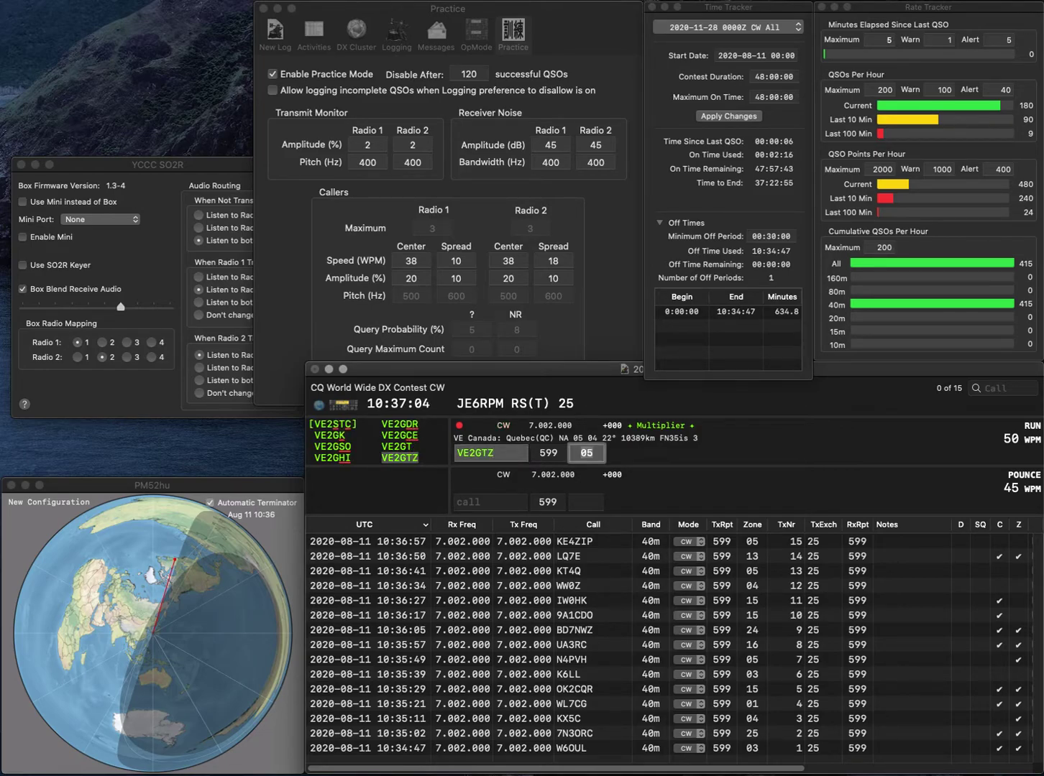
{"action": "key", "text": "Return"}
{"action": "type", "text": "DL7DZ"}
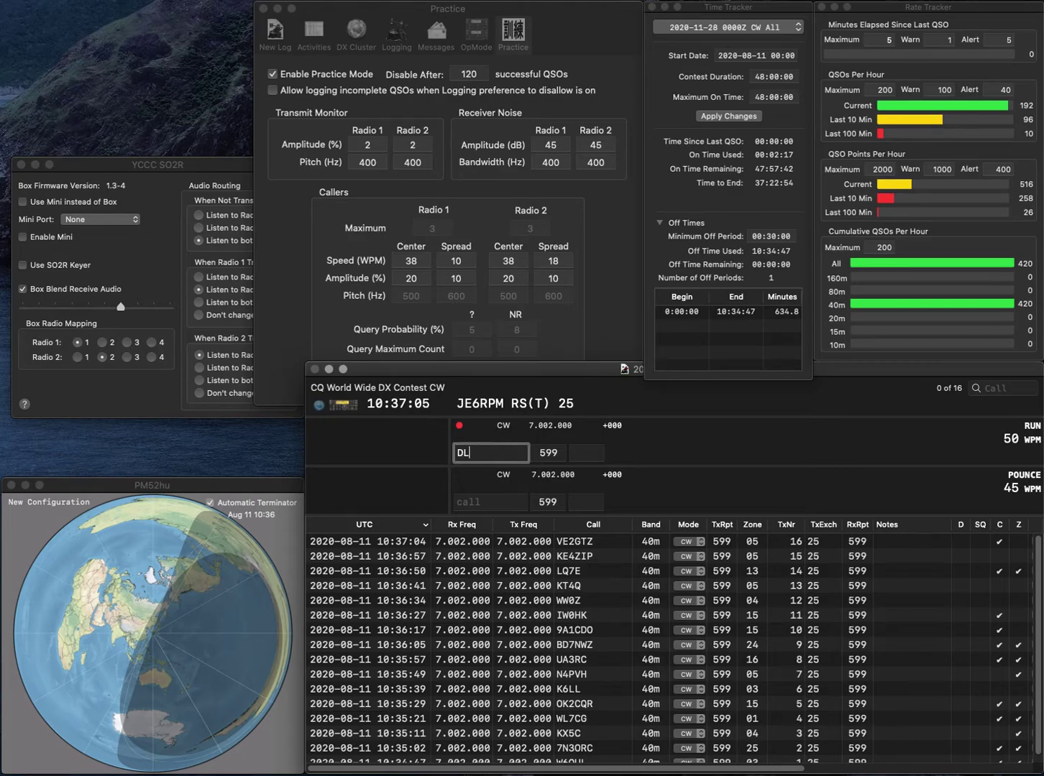
{"action": "key", "text": "Tab"}
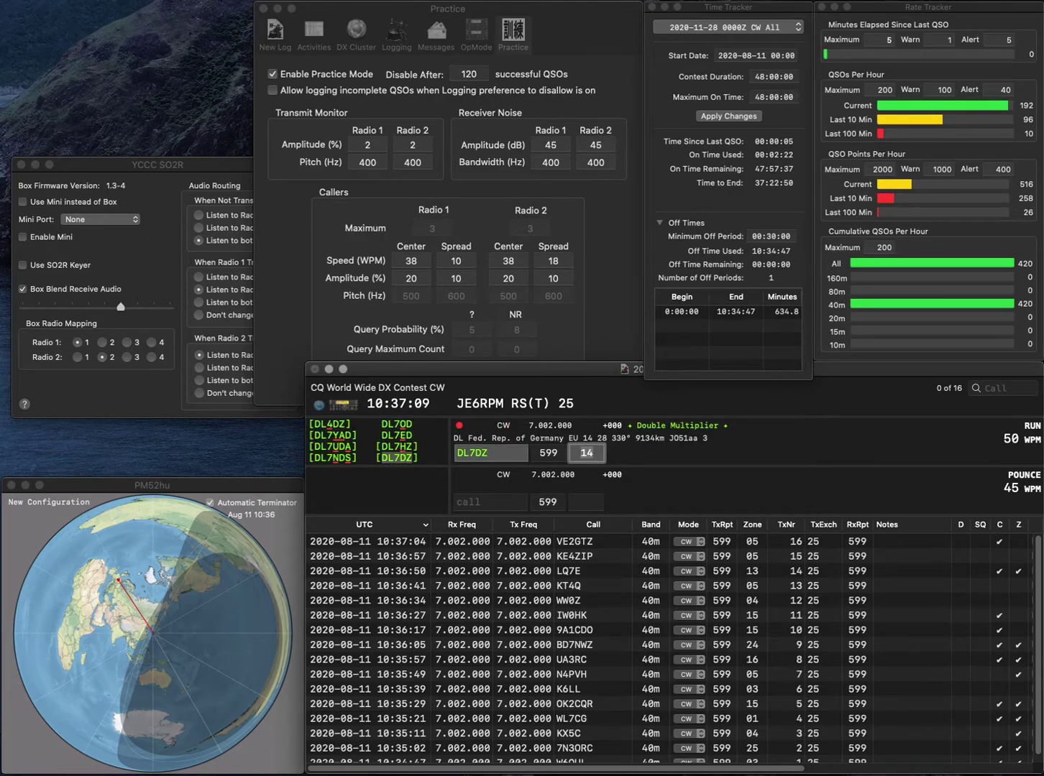
{"action": "key", "text": "Return"}
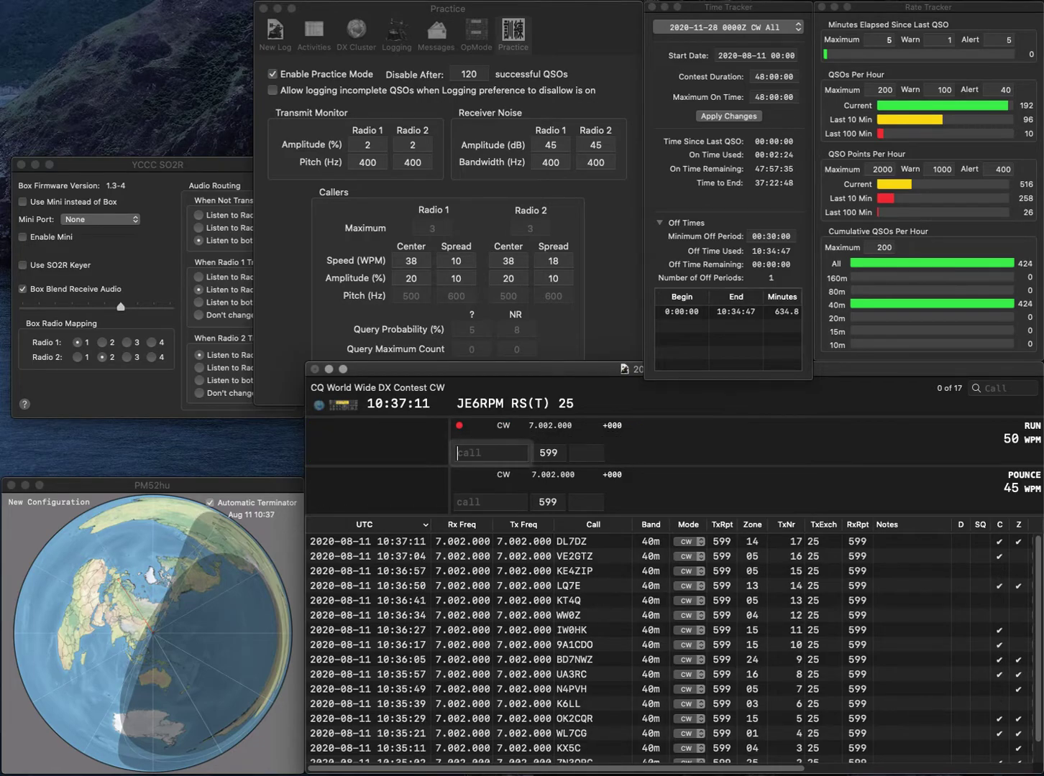
{"action": "type", "text": "VE7WO"}
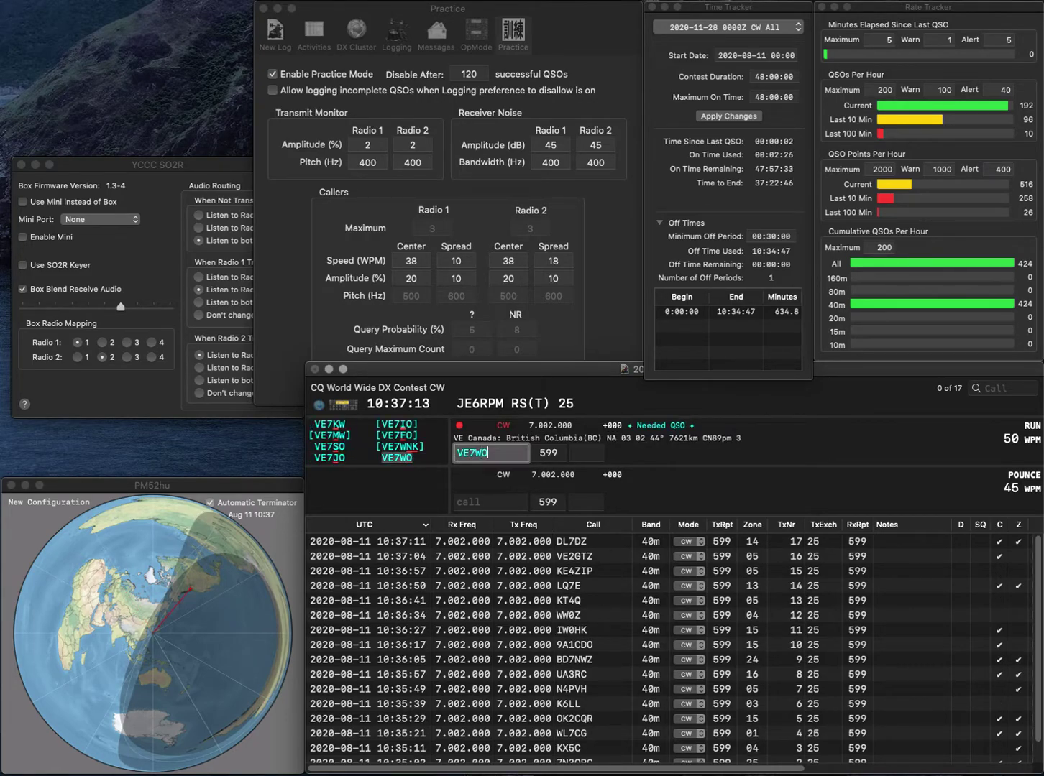
{"action": "key", "text": "Tab"}
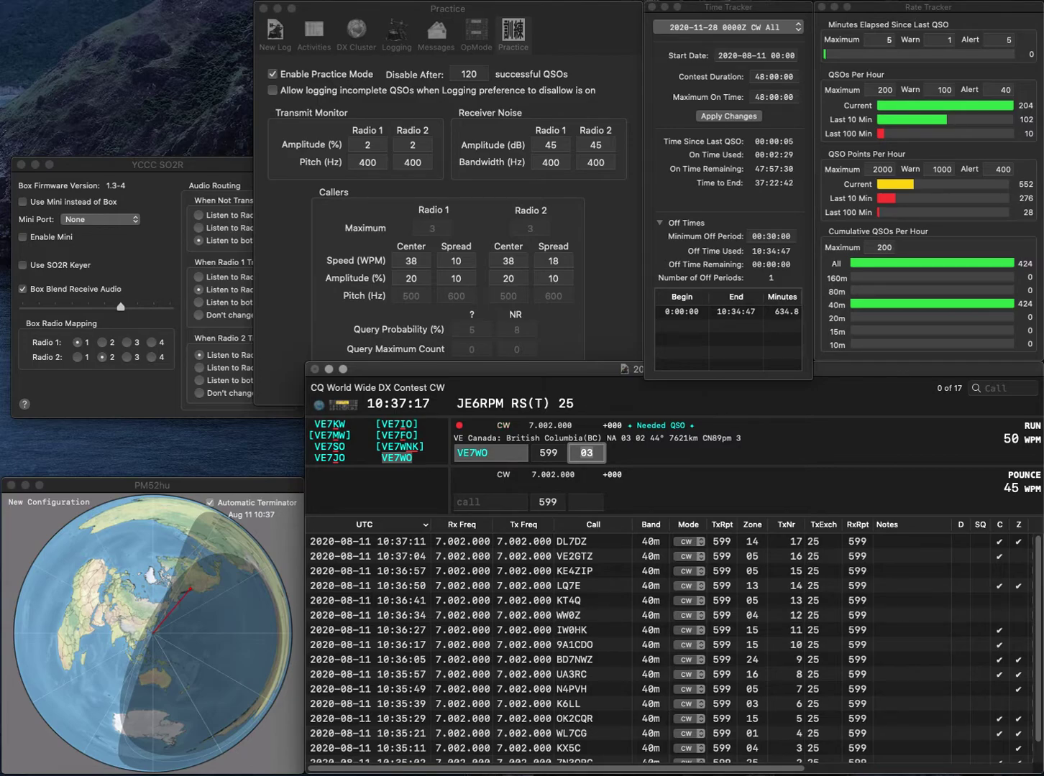
{"action": "key", "text": "Return"}
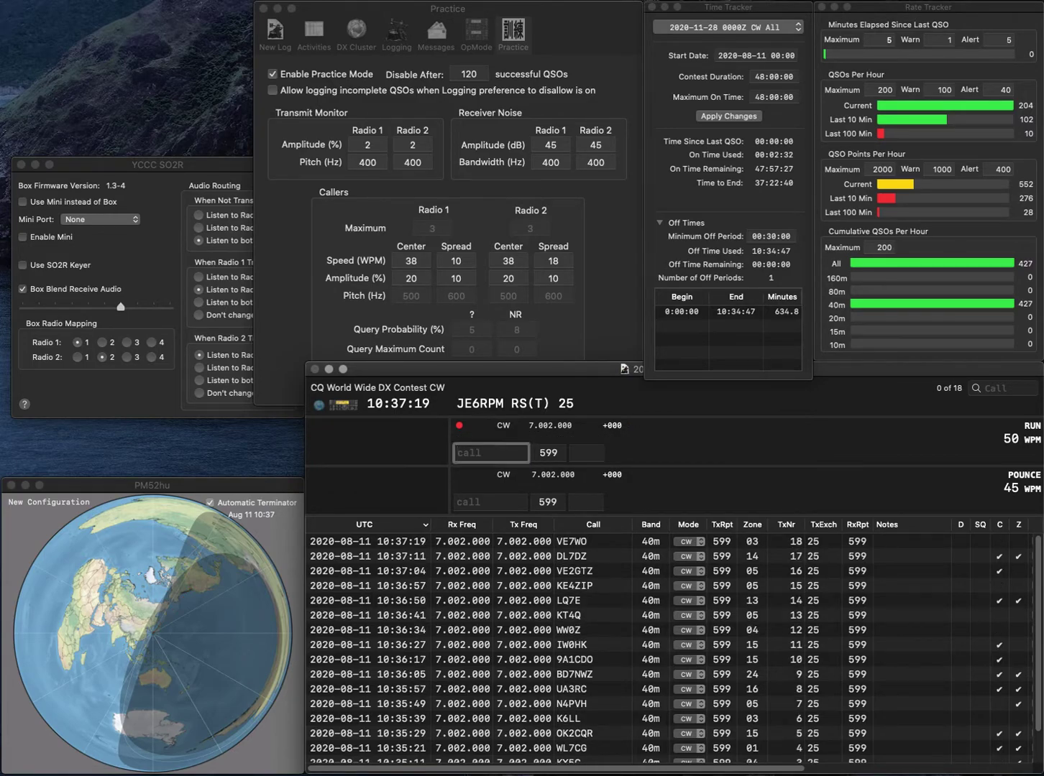
Enter the call K2EJ on the run radio and log the contact with report 599 and zone 05.
{"action": "type", "text": "K2E"}
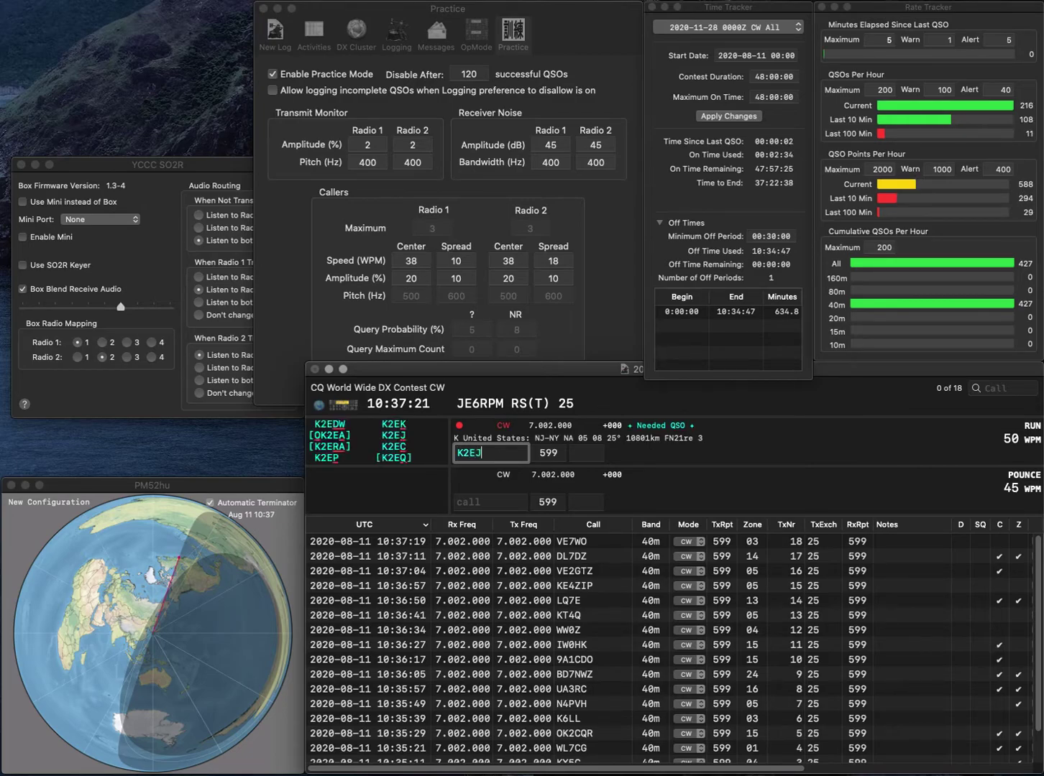
{"action": "type", "text": "J"}
{"action": "key", "text": "space"}
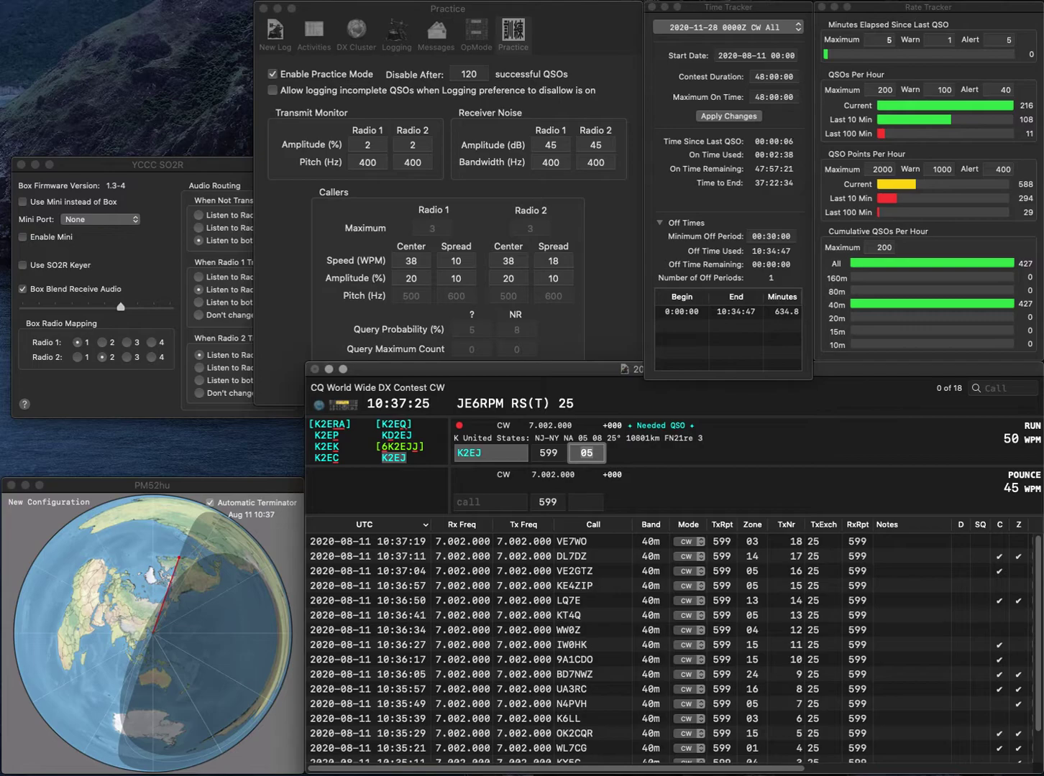
{"action": "key", "text": "Return"}
{"action": "type", "text": "KO"}
{"action": "key", "text": "BackSpace"}
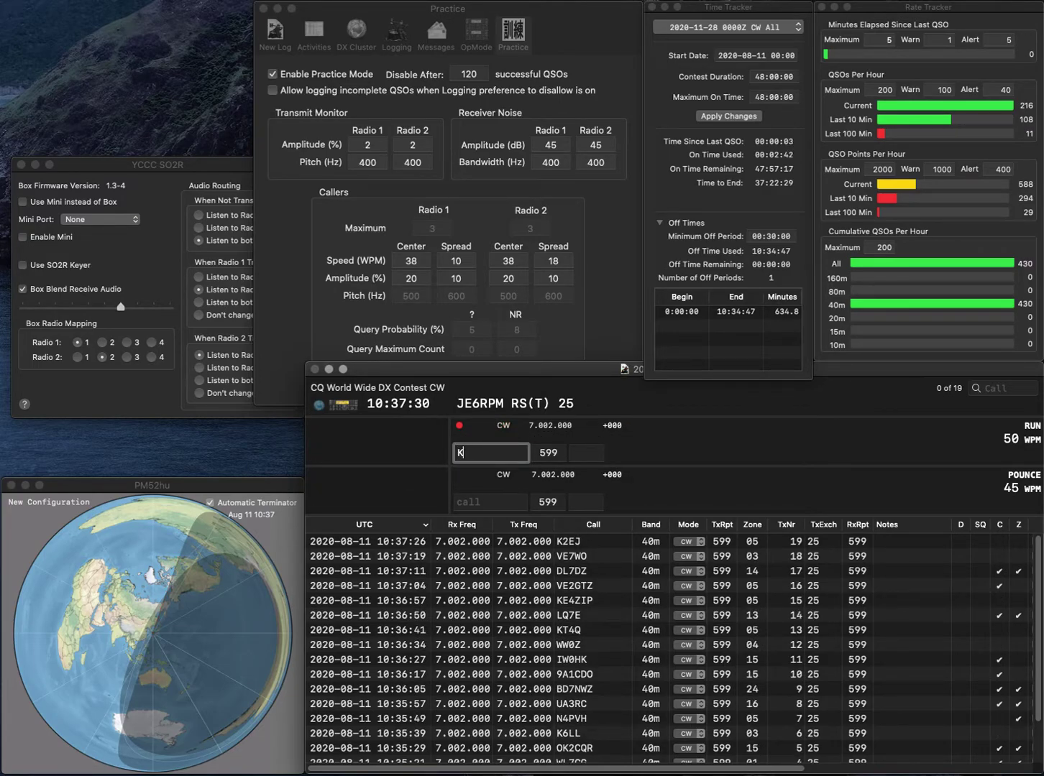
{"action": "type", "text": "G5WAW"}
{"action": "key", "text": "Tab"}
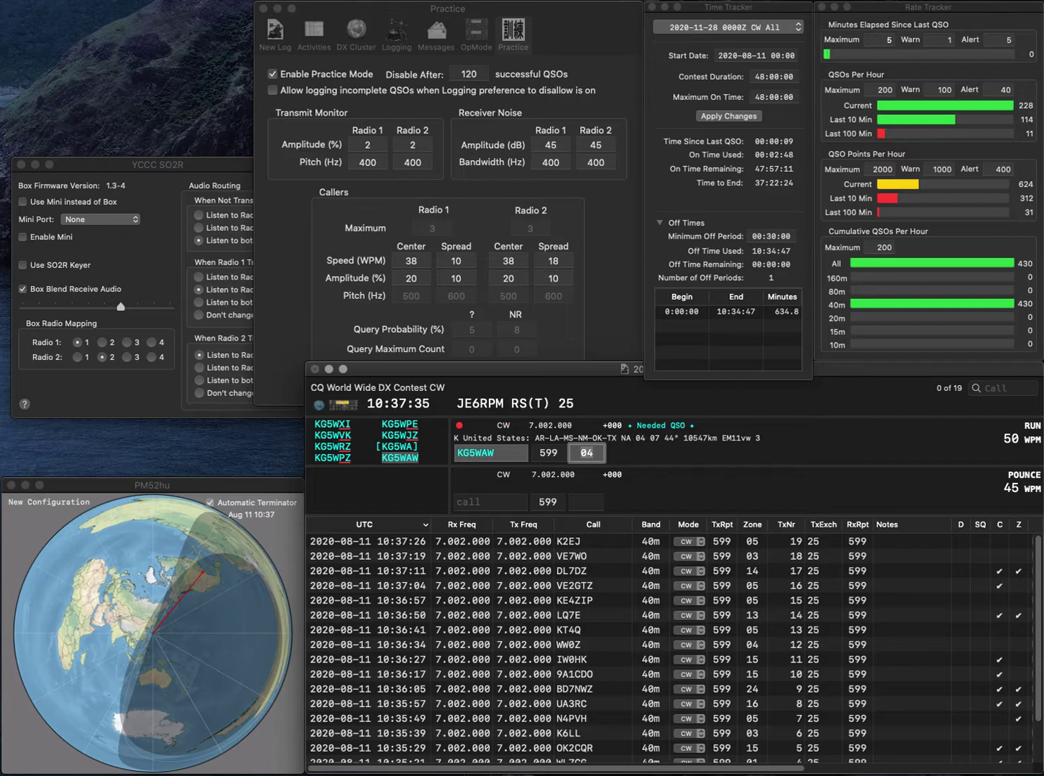
{"action": "key", "text": "Return"}
Log run-radio contacts with SV0XAZ in zone 20 and SO3N in zone 15, both with report 599.
{"action": "type", "text": "SV0XAZ"}
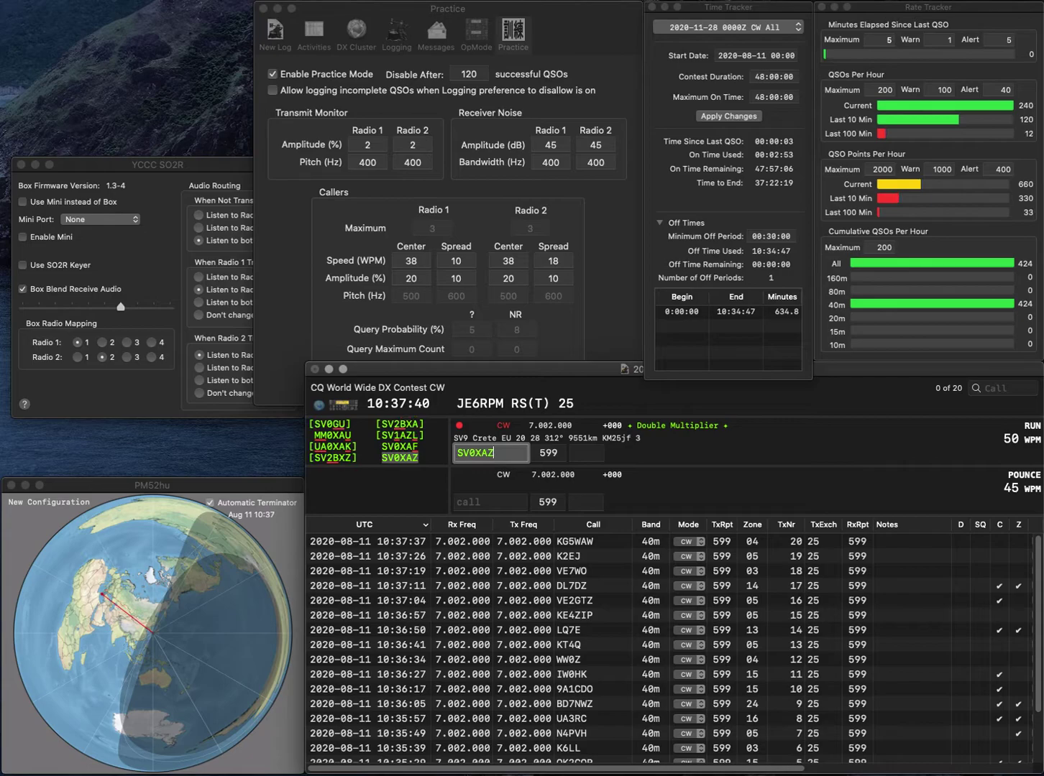
{"action": "key", "text": "space"}
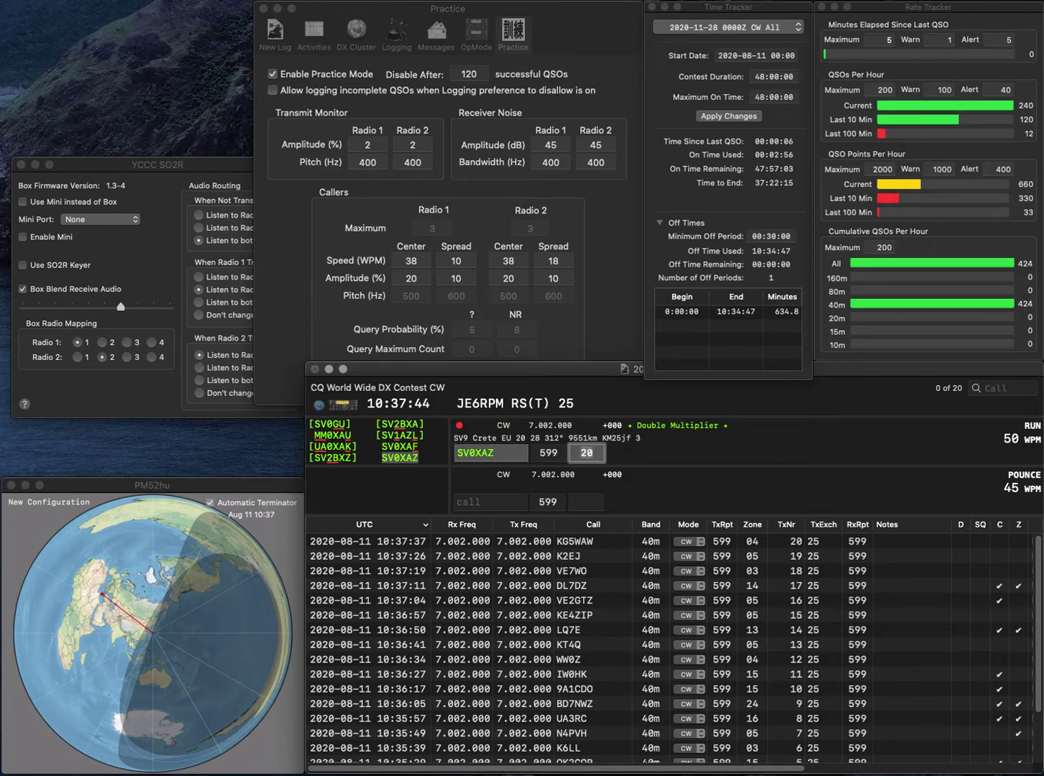
{"action": "key", "text": "Return"}
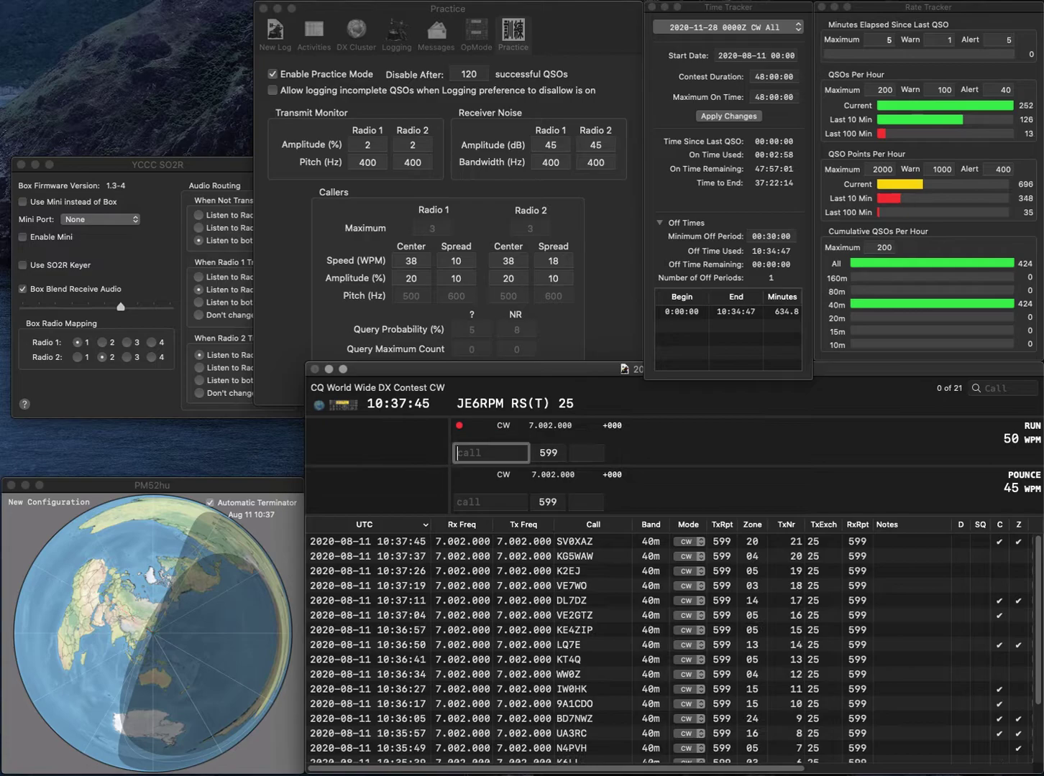
{"action": "type", "text": "SO3N"}
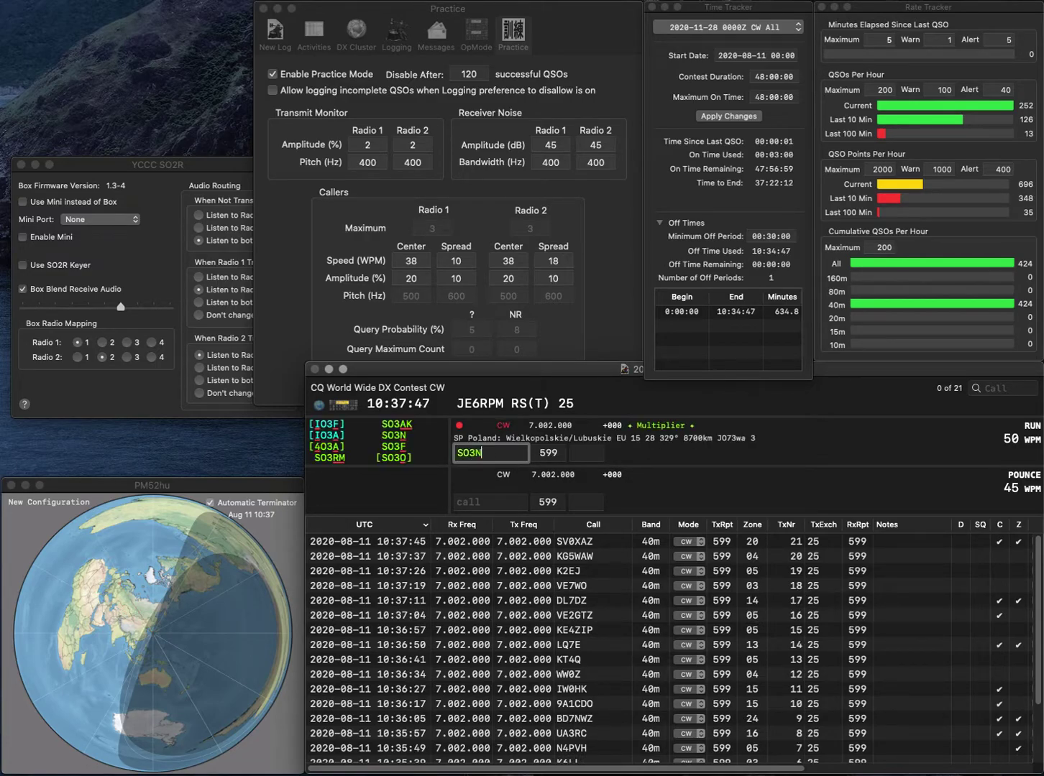
{"action": "key", "text": "space"}
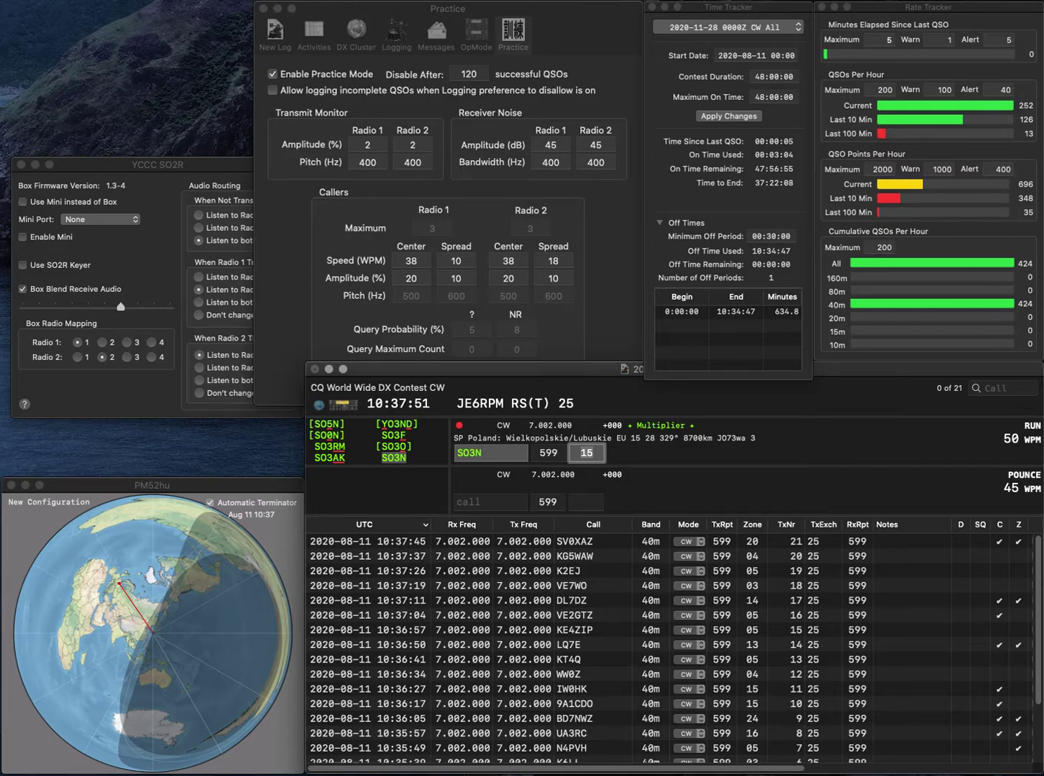
{"action": "key", "text": "Return"}
Enter the call II7P on the run radio and log the contact with report 599 and zone 15.
{"action": "type", "text": "II"}
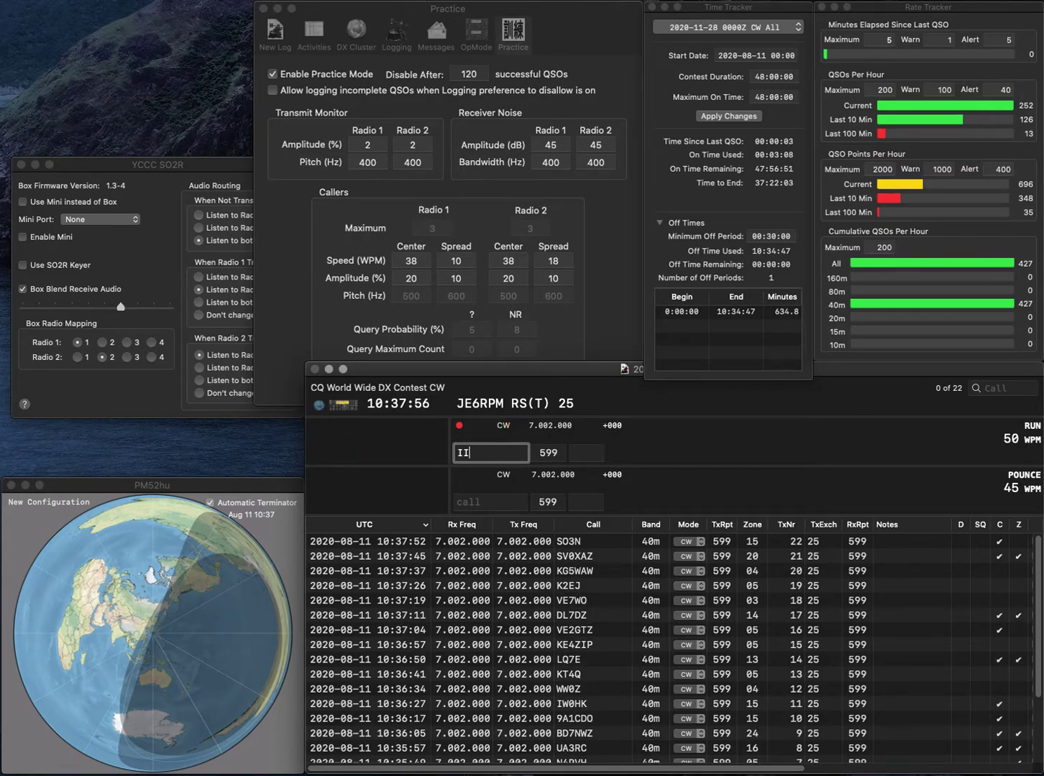
{"action": "type", "text": "7P"}
{"action": "key", "text": "Tab"}
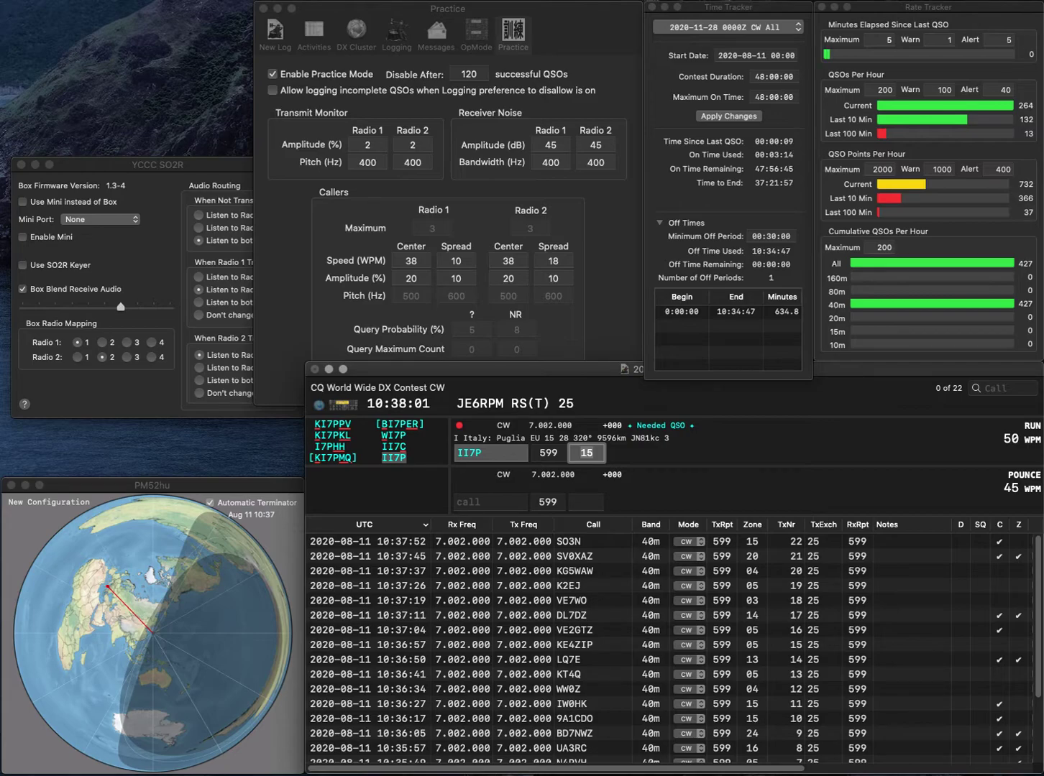
{"action": "key", "text": "Return"}
{"action": "type", "text": "C3"}
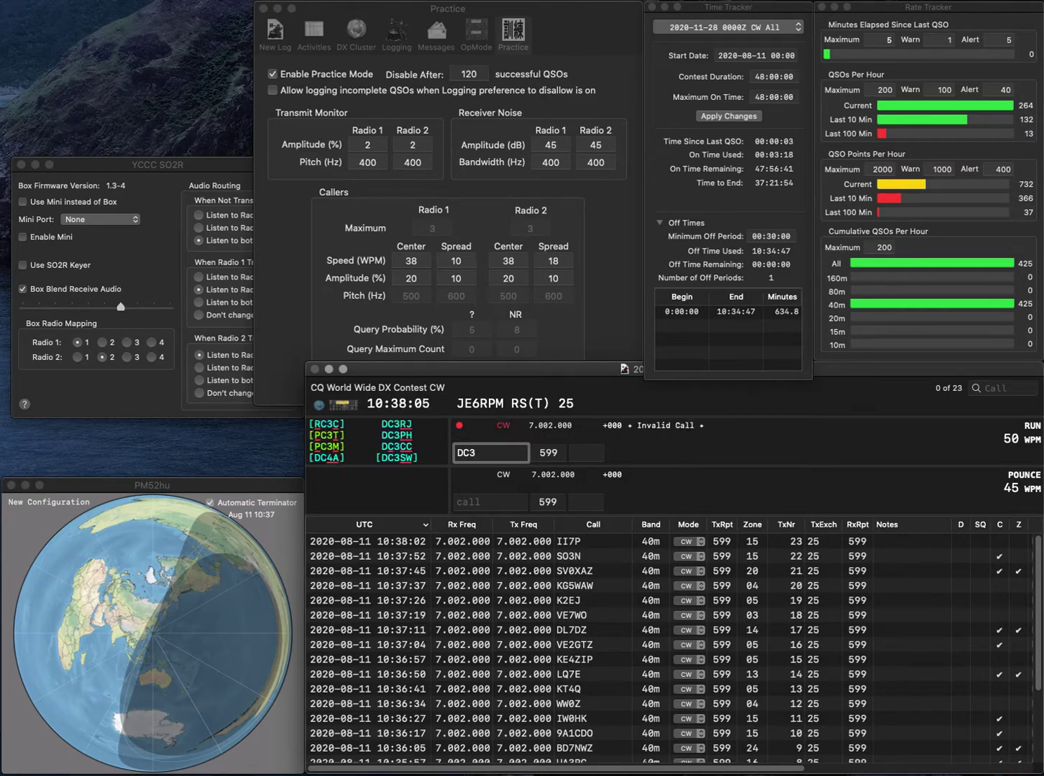
{"action": "type", "text": "CJ"}
{"action": "left_click", "coordinate": [475, 453]}
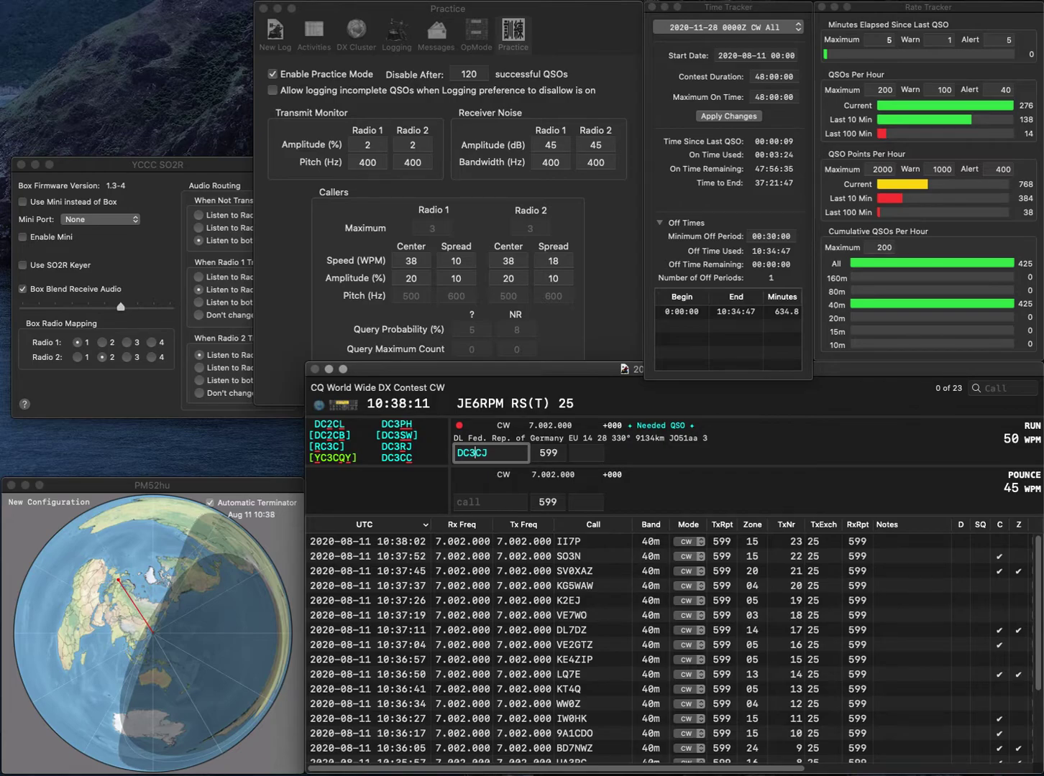
{"action": "key", "text": "Delete"}
{"action": "type", "text": "R"}
{"action": "key", "text": "space"}
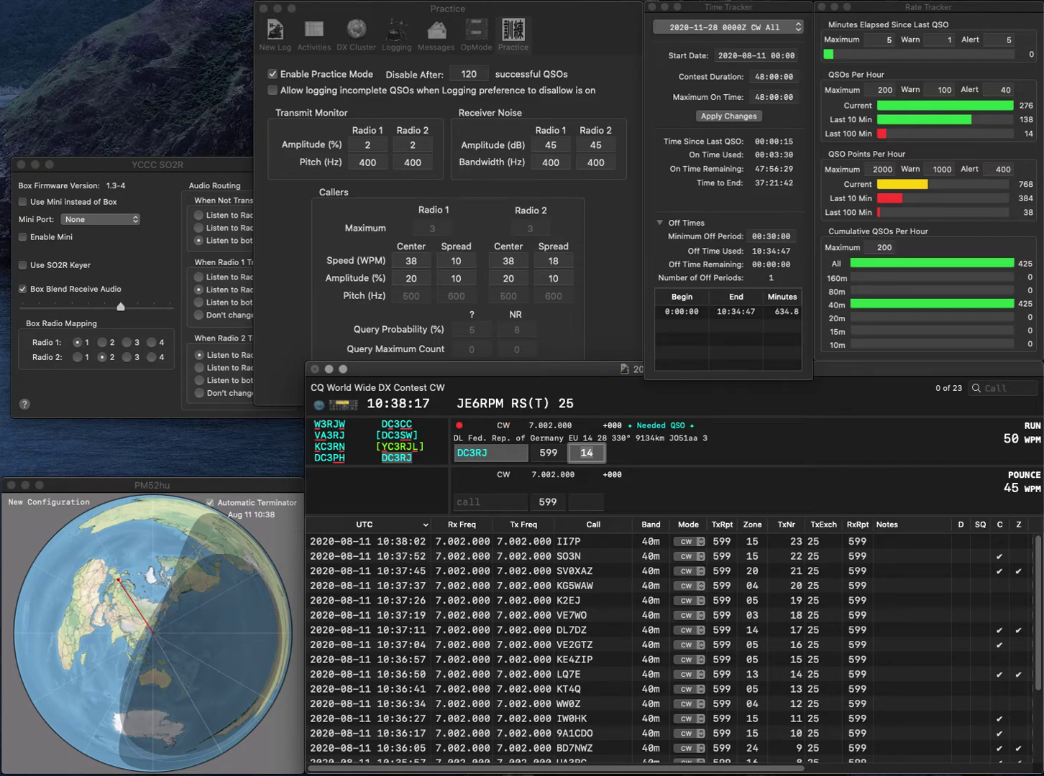
{"action": "key", "text": "Return"}
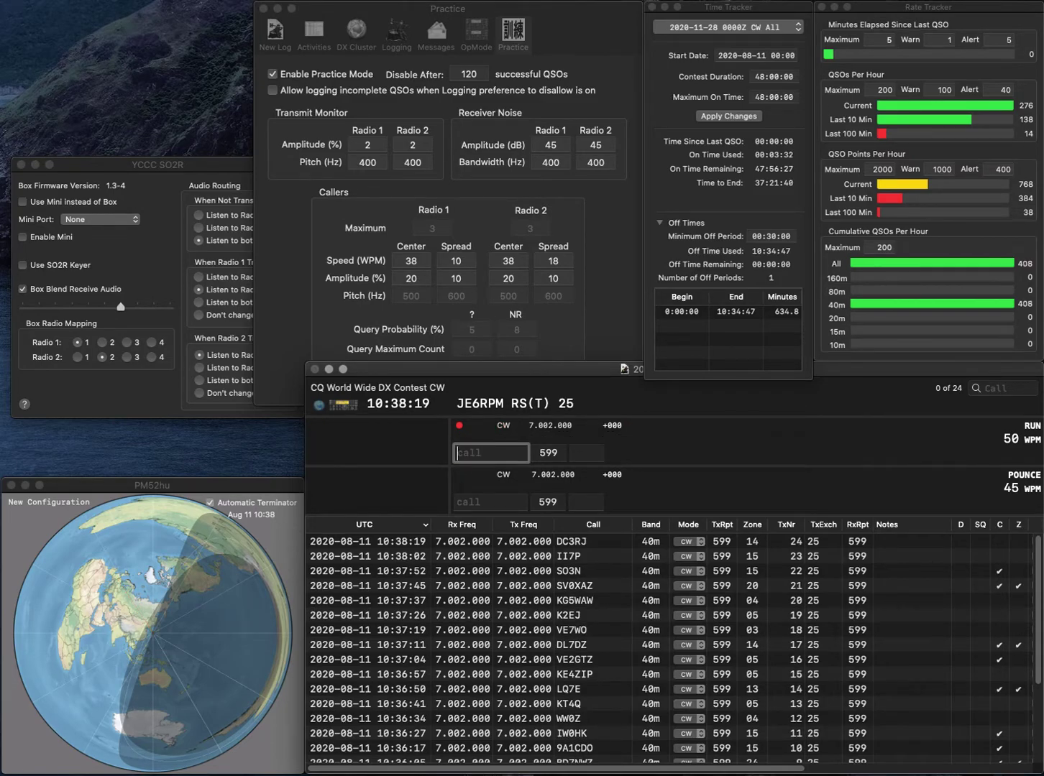
Enter the call IK4WMH on the run radio and log the contact with report 599 and zone 15.
{"action": "type", "text": "IK4"}
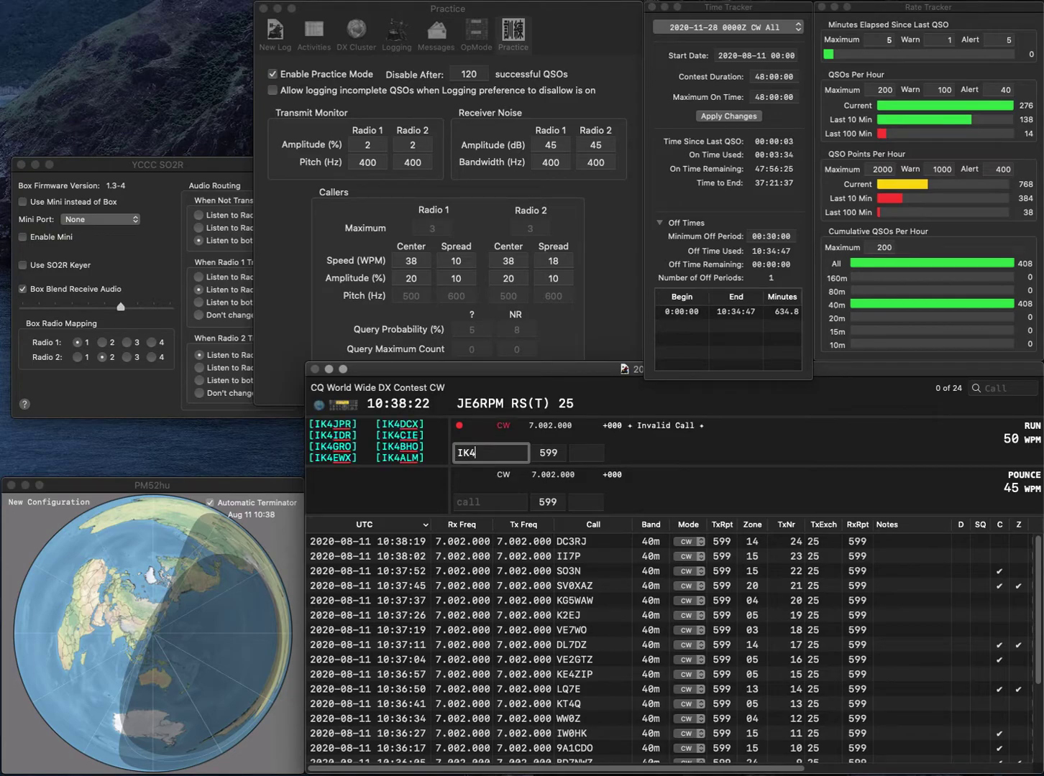
{"action": "type", "text": "WMH"}
{"action": "key", "text": "space"}
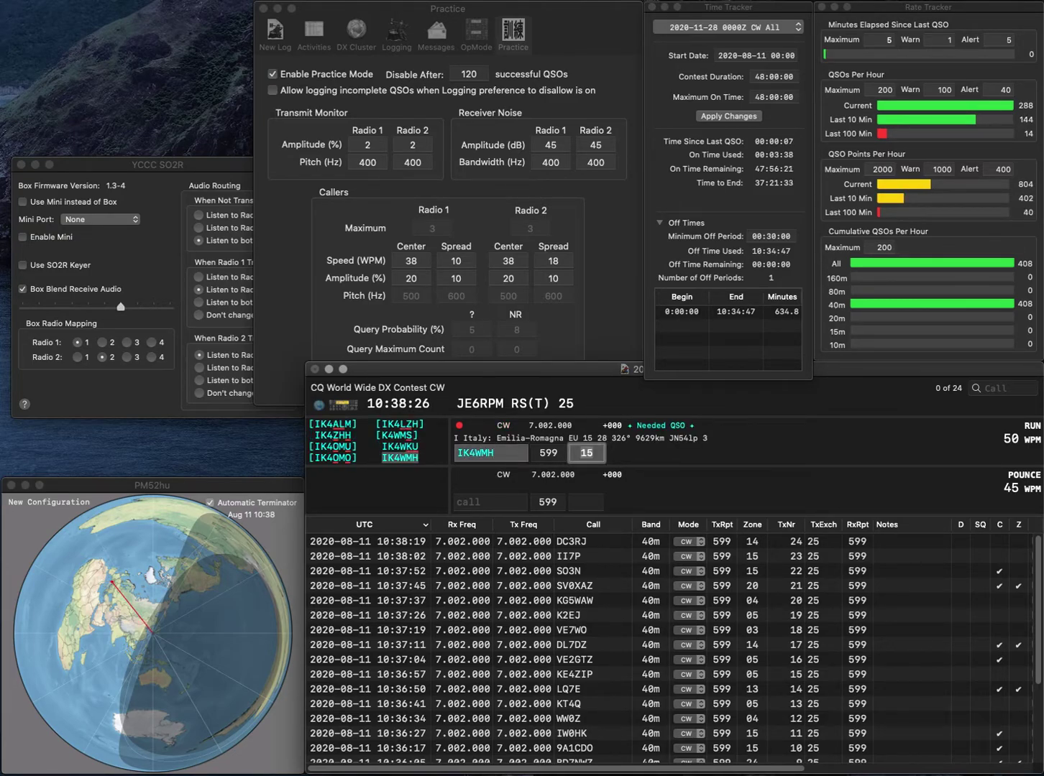
{"action": "key", "text": "Return"}
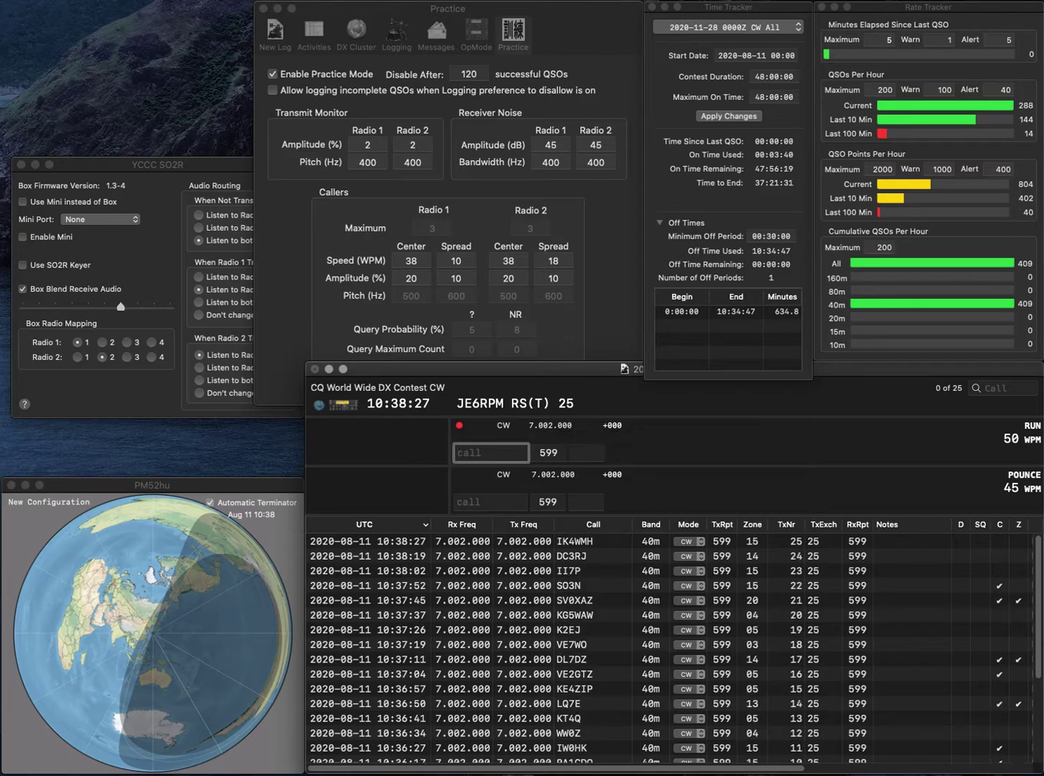
{"action": "type", "text": "PA5FN"}
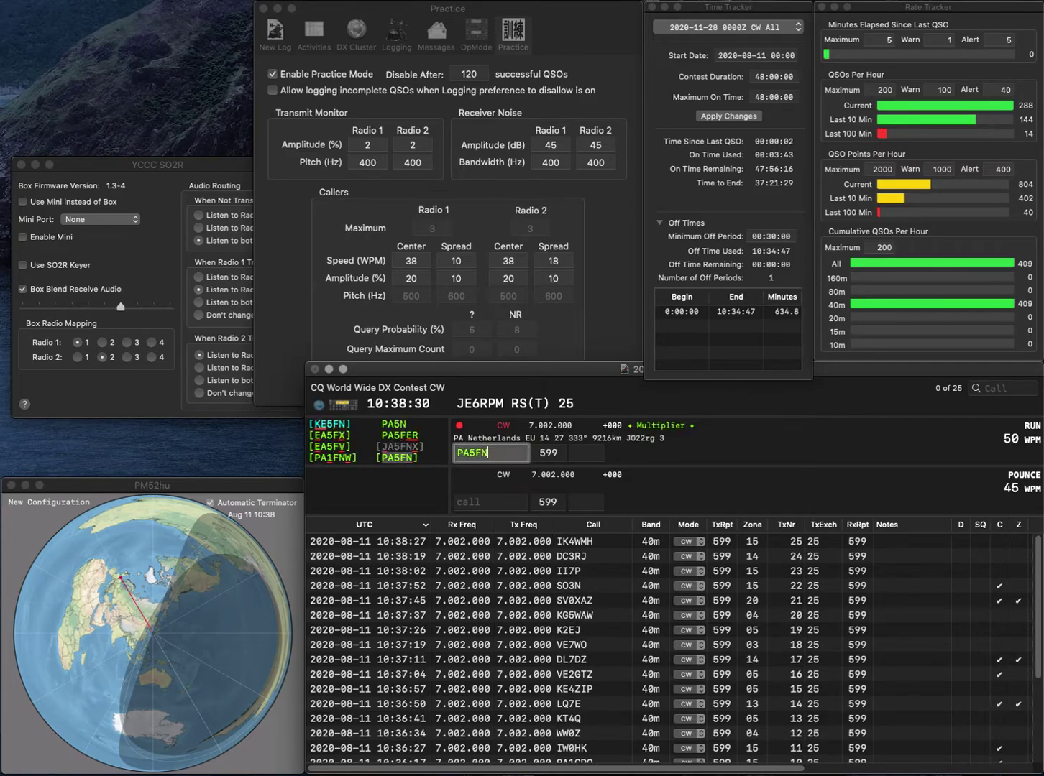
{"action": "key", "text": "space"}
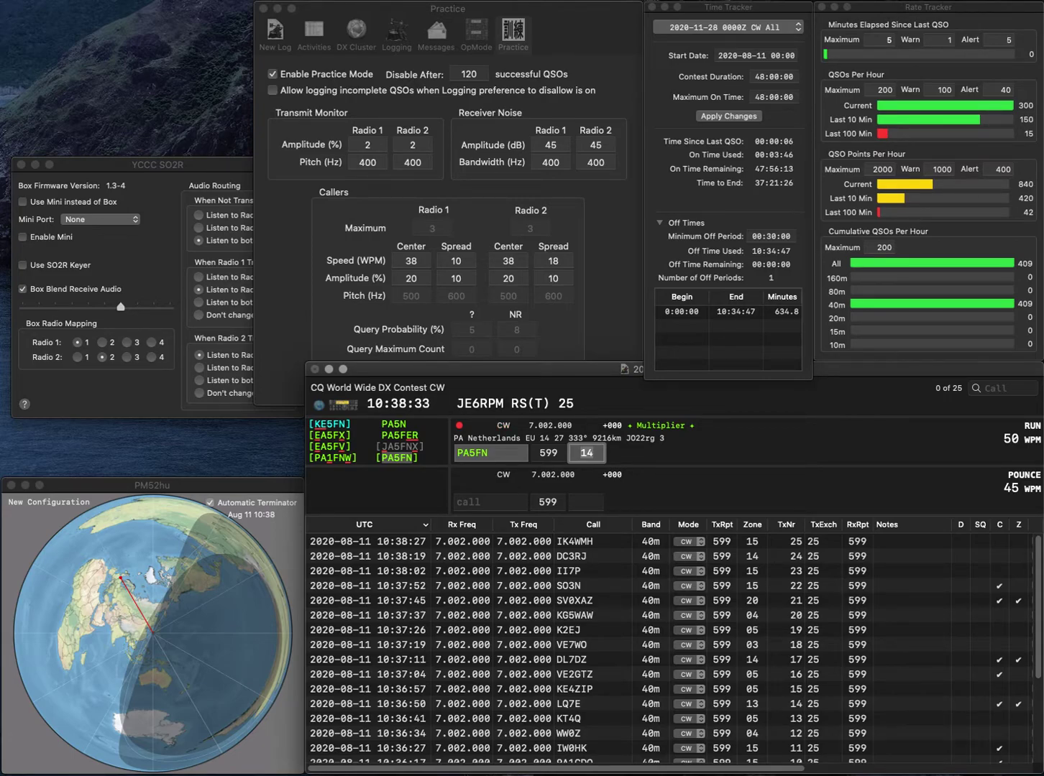
{"action": "key", "text": "Return"}
{"action": "type", "text": "K4MWW"}
{"action": "key", "text": "space"}
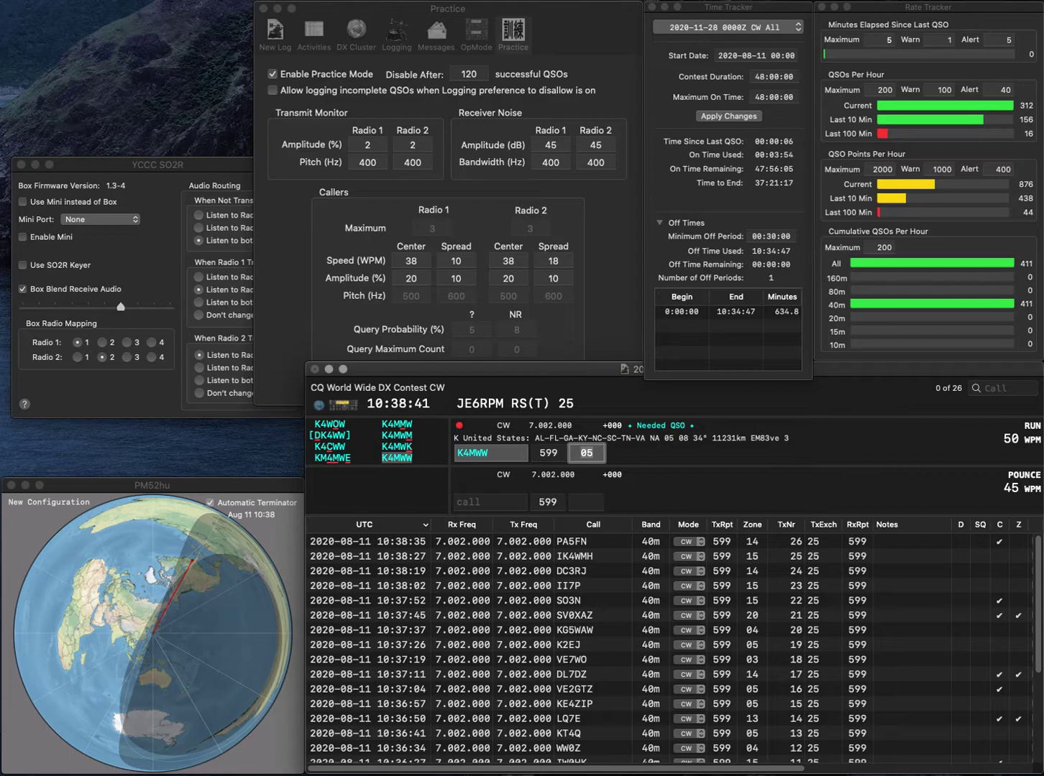
{"action": "key", "text": "Return"}
{"action": "type", "text": "JA"}
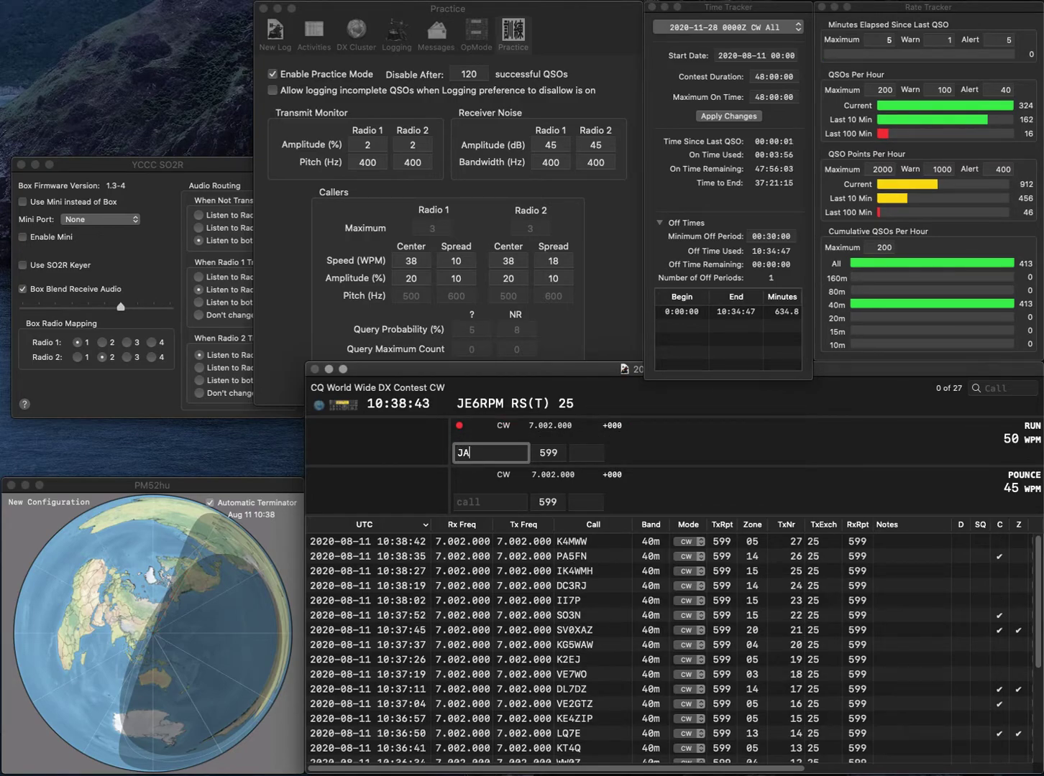
{"action": "type", "text": "2QVP"}
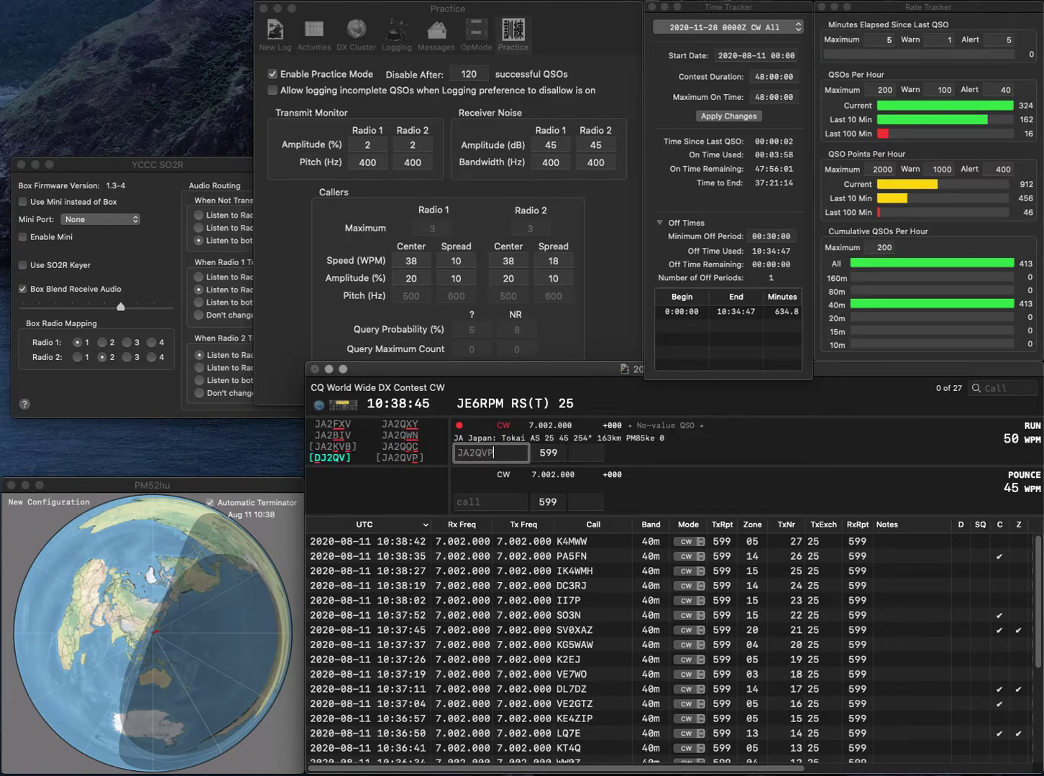
{"action": "key", "text": "Return"}
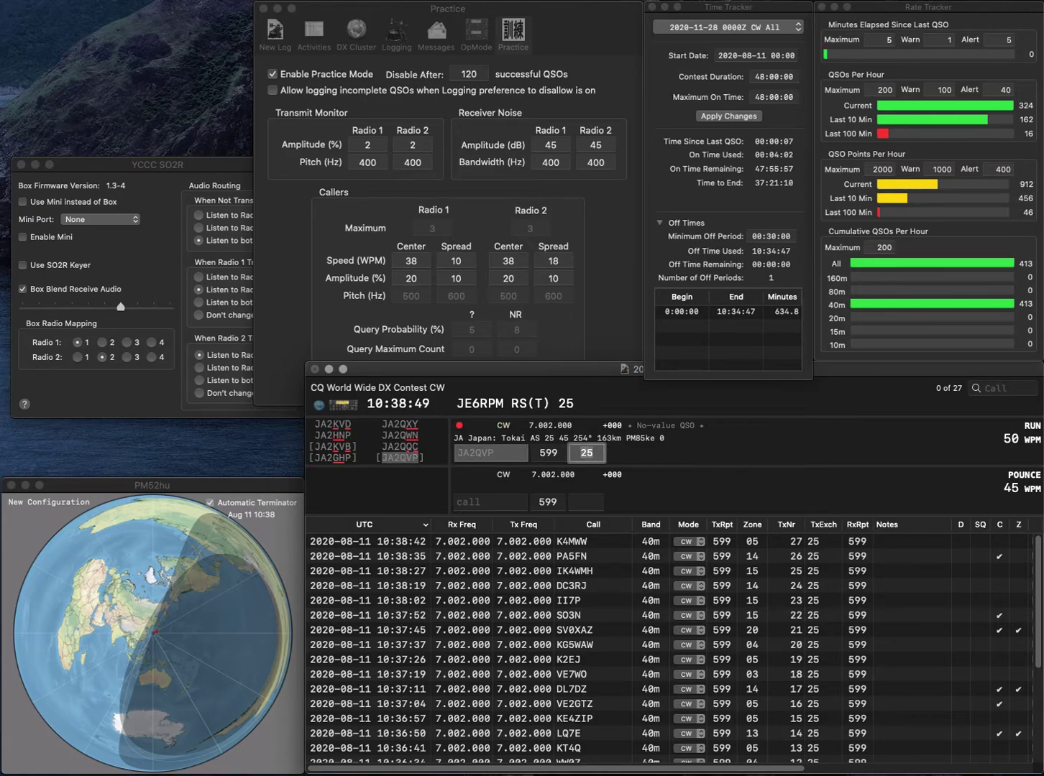
{"action": "key", "text": "Return"}
{"action": "type", "text": "RA3QSY"}
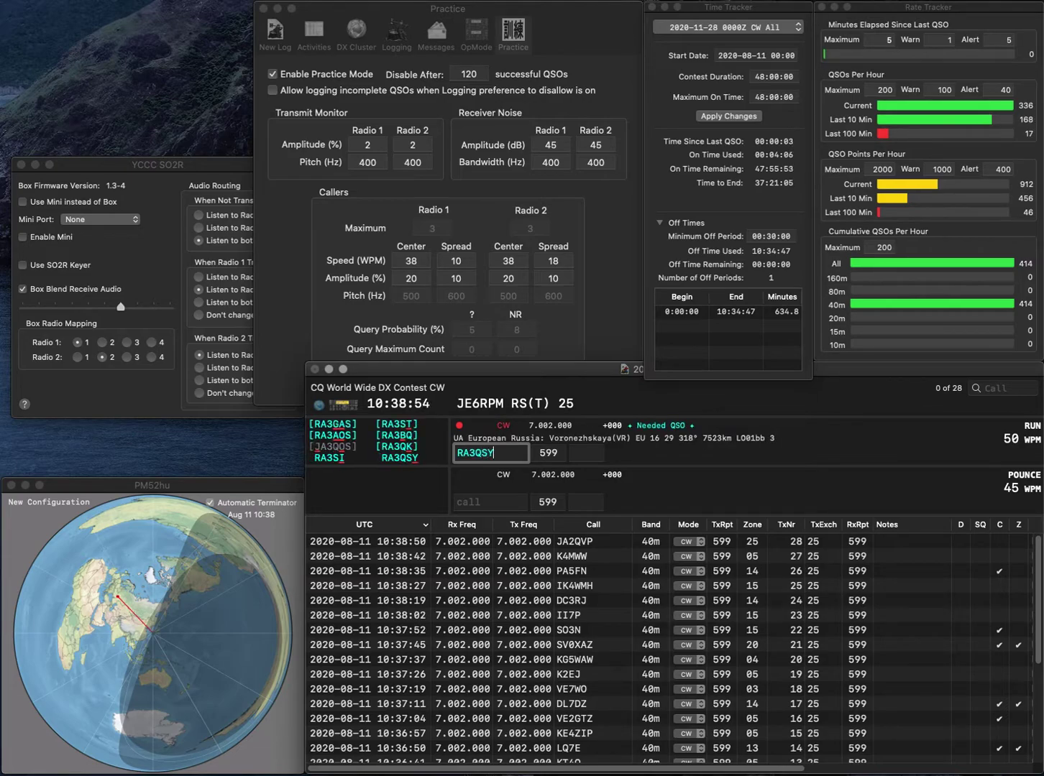
{"action": "key", "text": "space"}
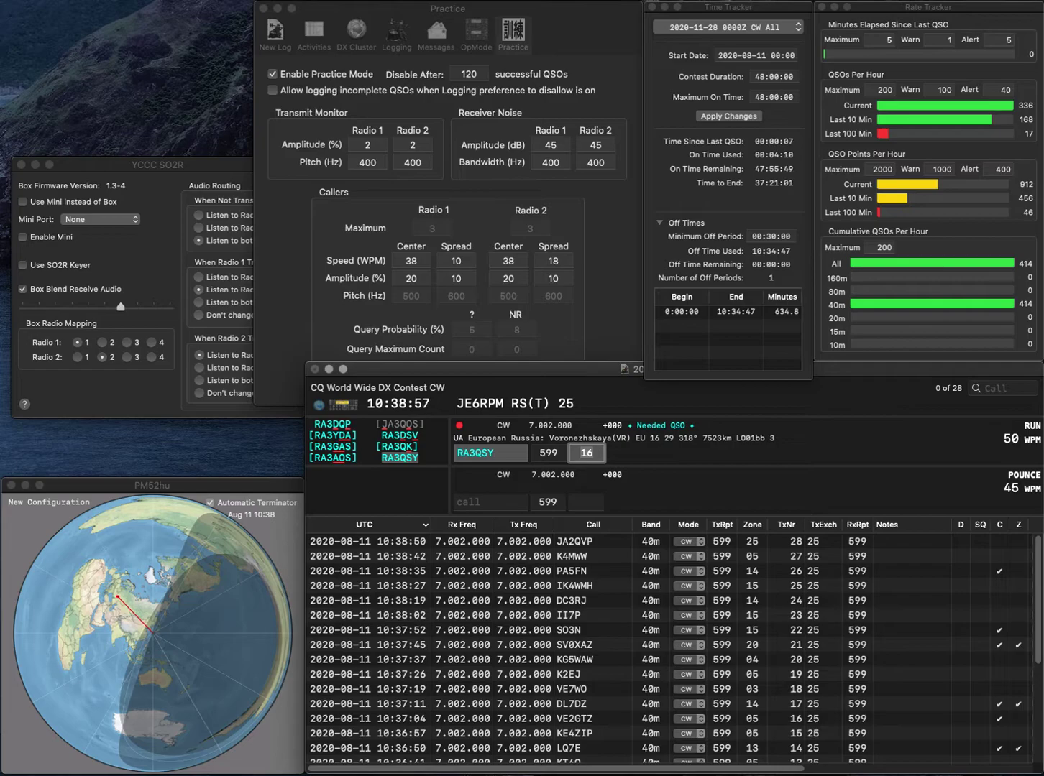
{"action": "key", "text": "Return"}
Log run-radio contacts with W1IE and VA1RST, both with report 599 and zone 05.
{"action": "type", "text": "W"}
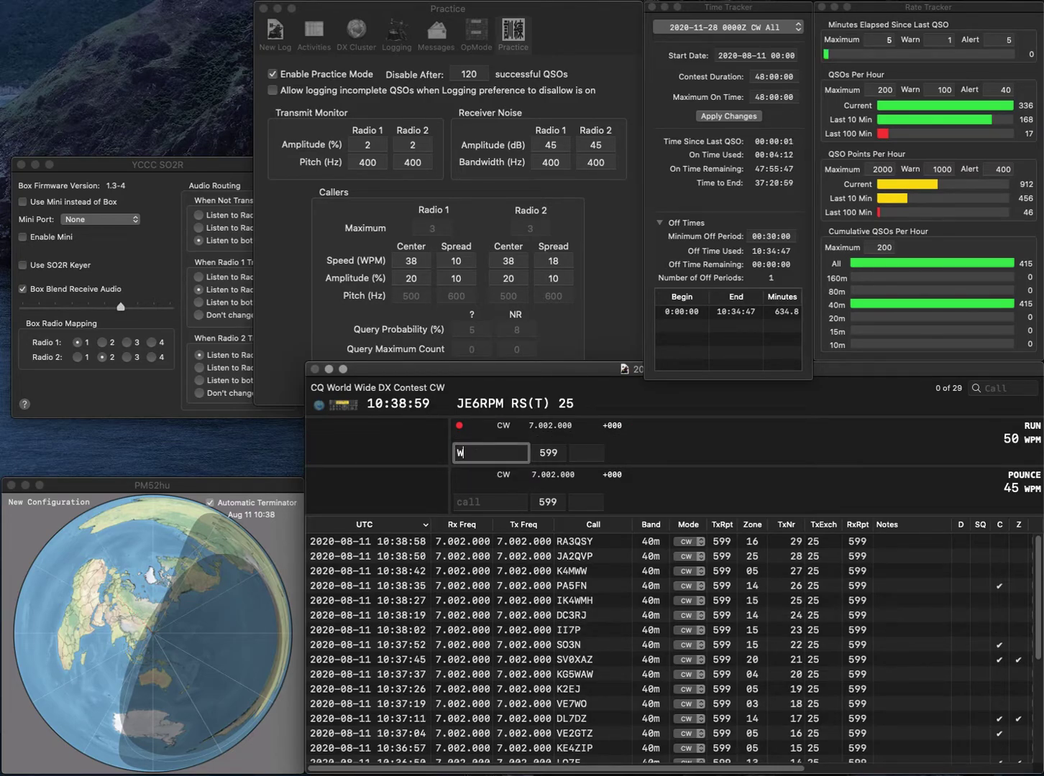
{"action": "type", "text": "1IE"}
{"action": "key", "text": "space"}
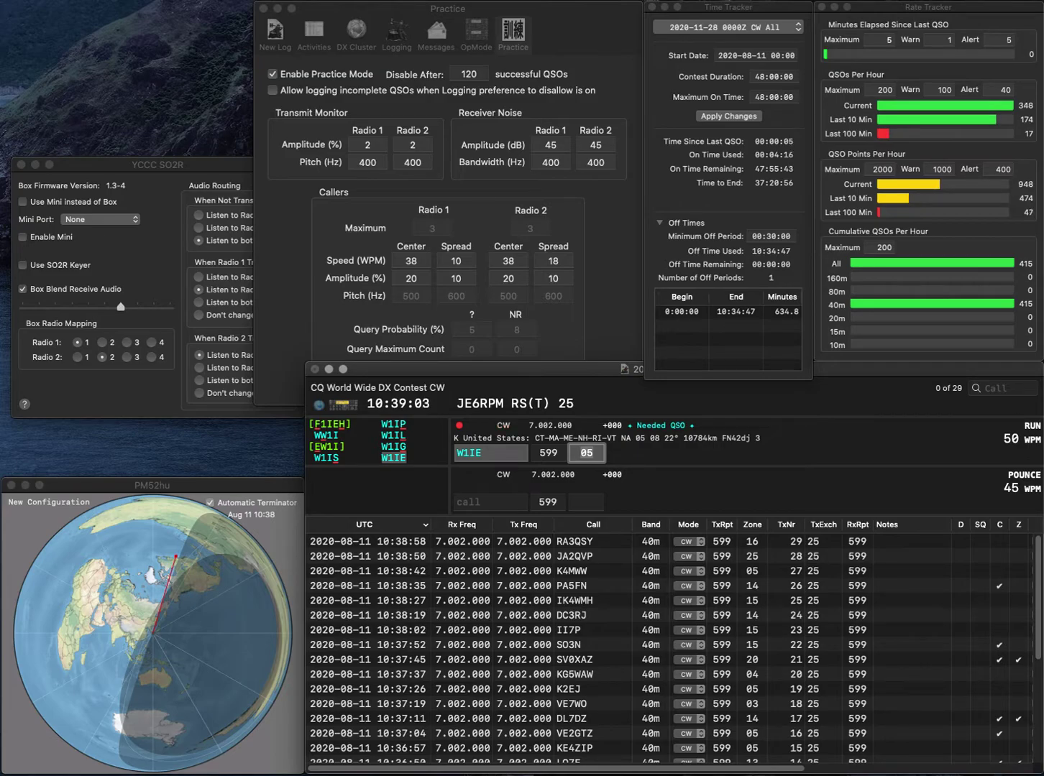
{"action": "key", "text": "Return"}
{"action": "type", "text": "V"}
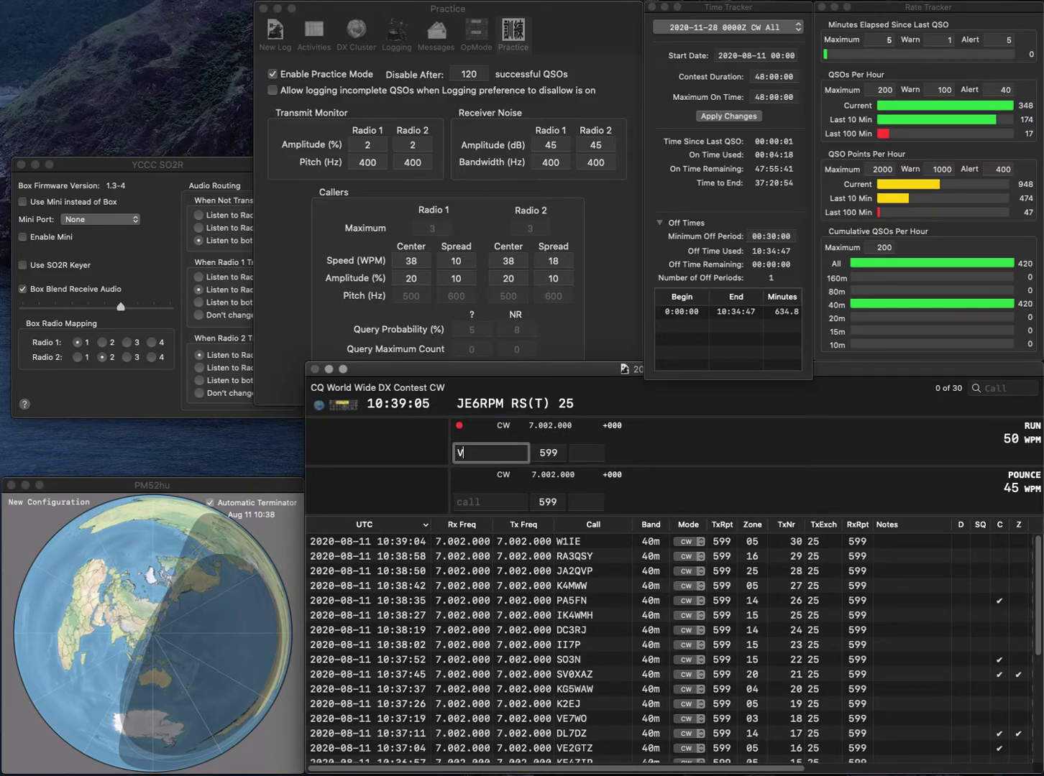
{"action": "type", "text": "A1RST"}
{"action": "key", "text": "Tab"}
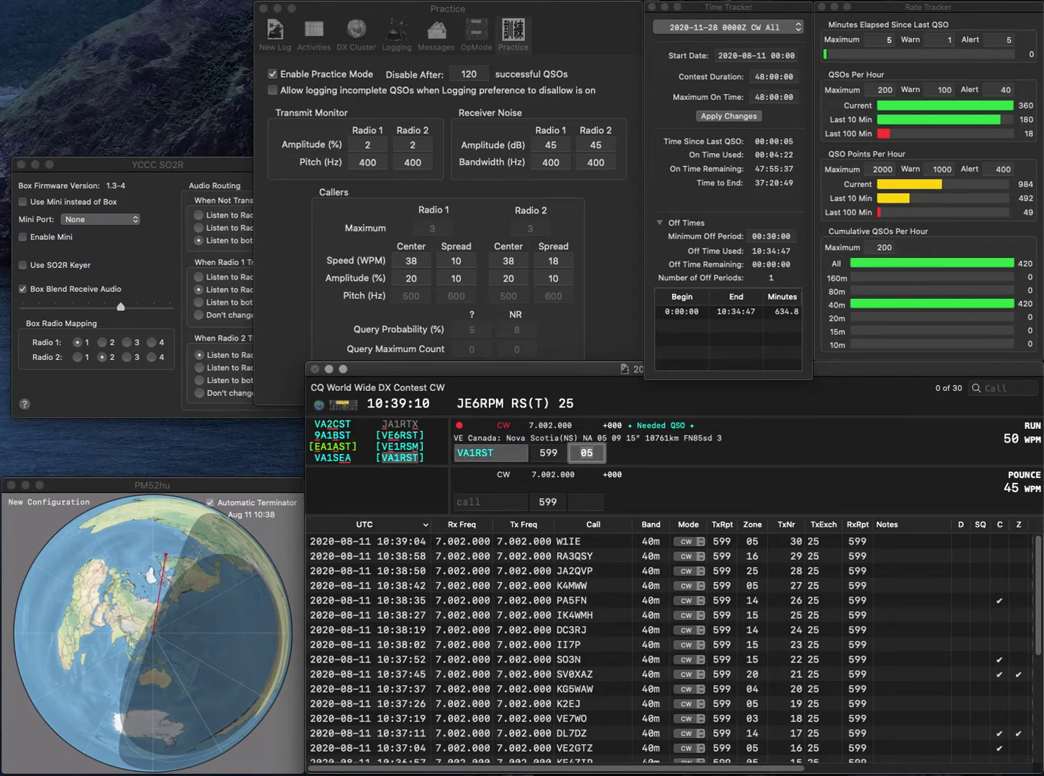
{"action": "key", "text": "Return"}
{"action": "type", "text": "IK4DCX"}
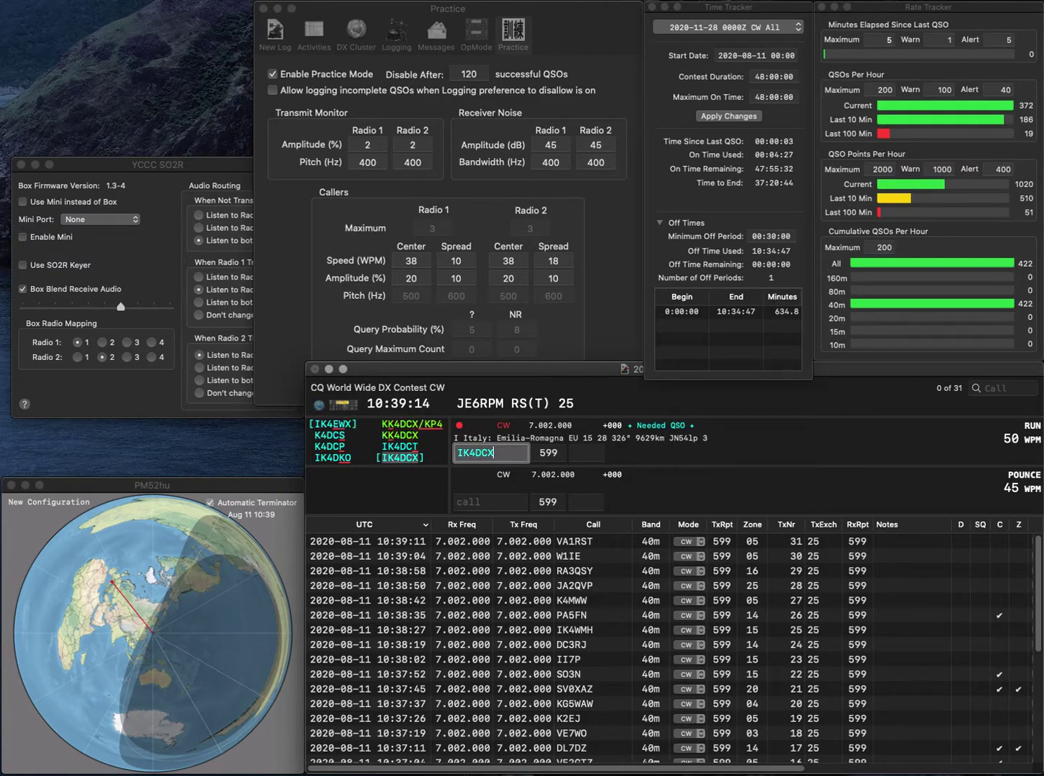
{"action": "key", "text": "Tab"}
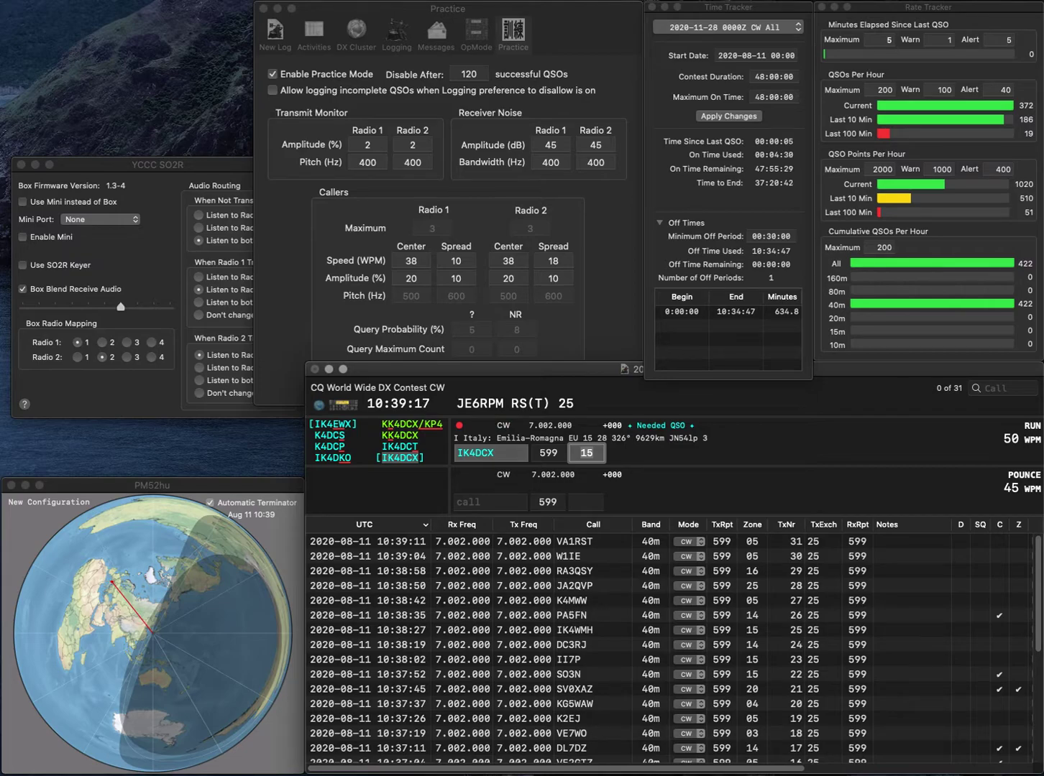
{"action": "key", "text": "Return"}
{"action": "type", "text": "K2SS"}
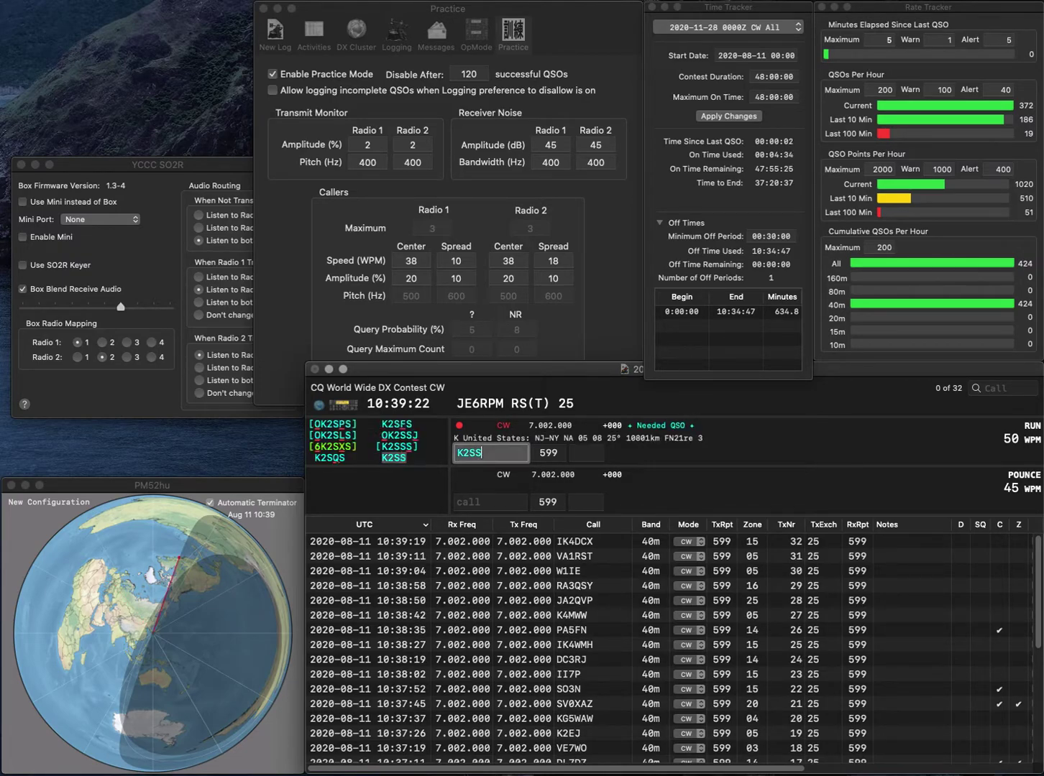
{"action": "key", "text": "Tab"}
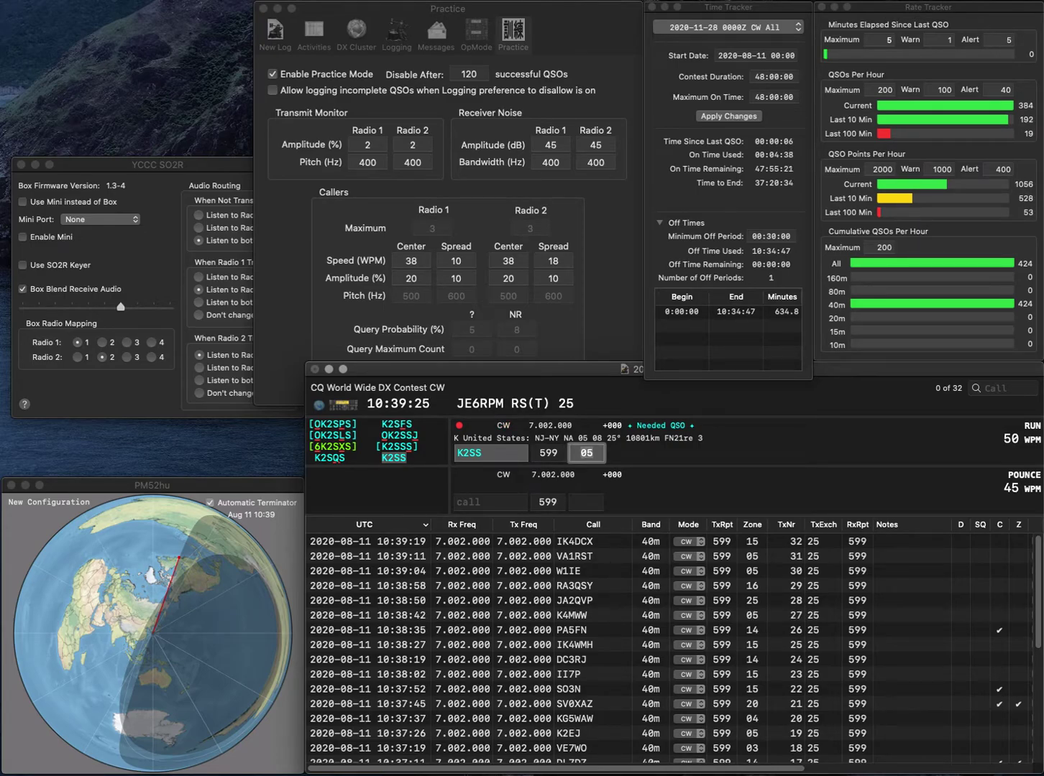
{"action": "key", "text": "Return"}
{"action": "type", "text": "DL6"}
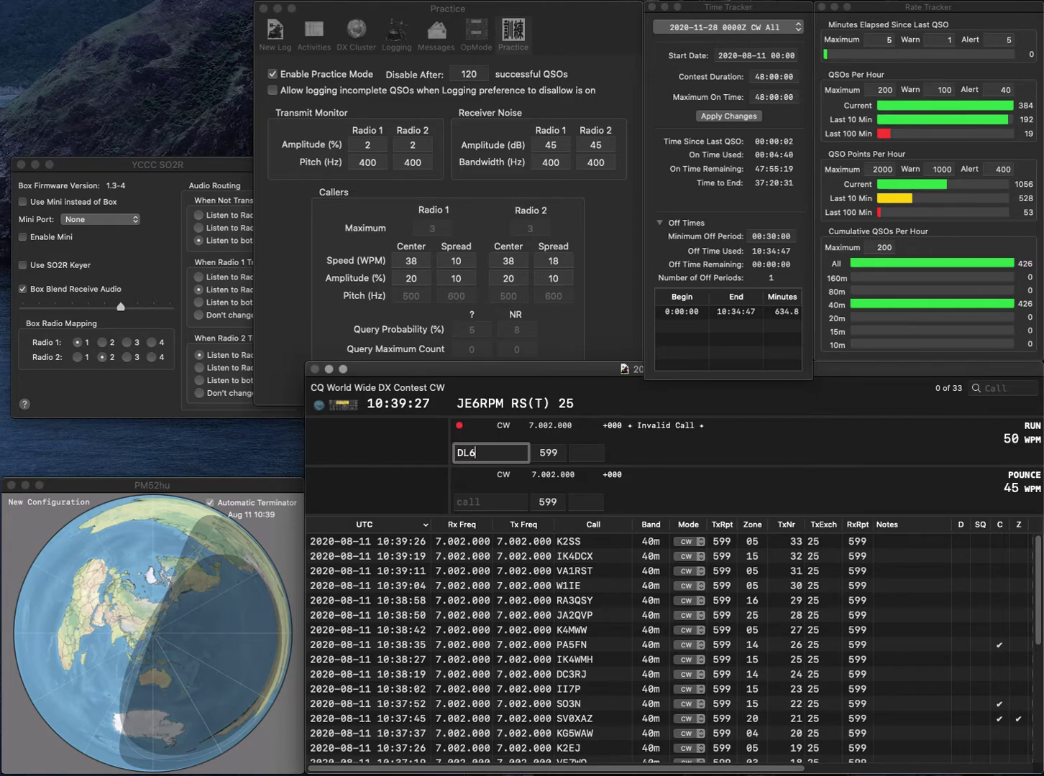
{"action": "type", "text": "DCX"}
{"action": "key", "text": "Tab"}
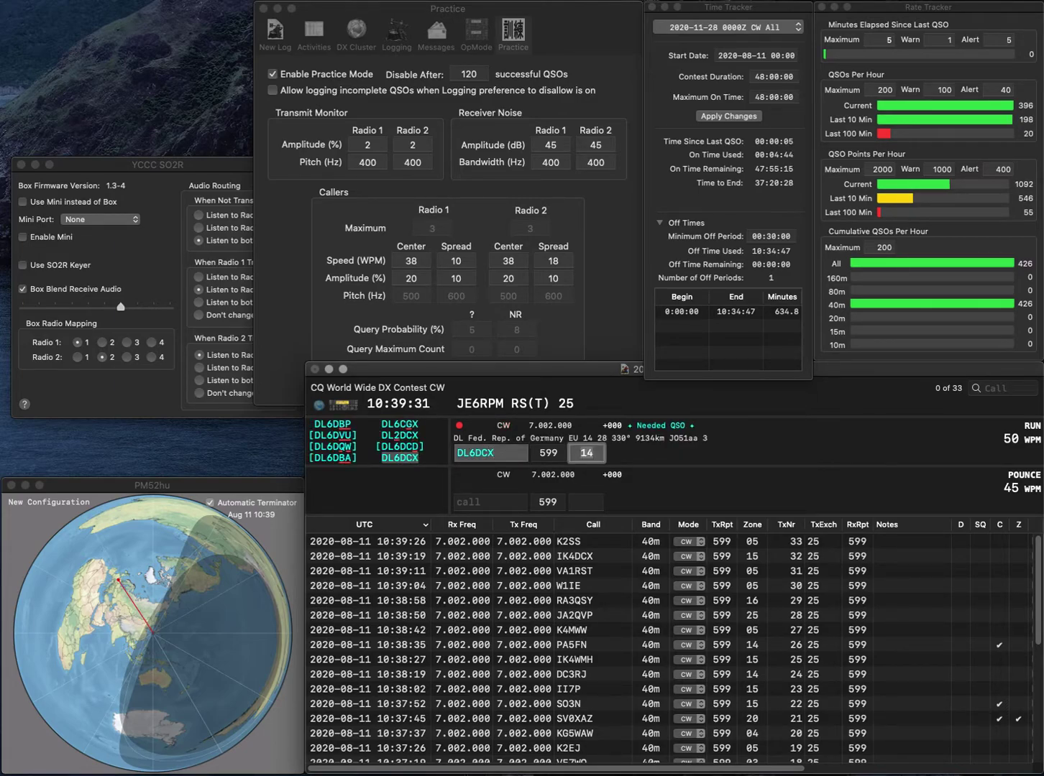
{"action": "key", "text": "Return"}
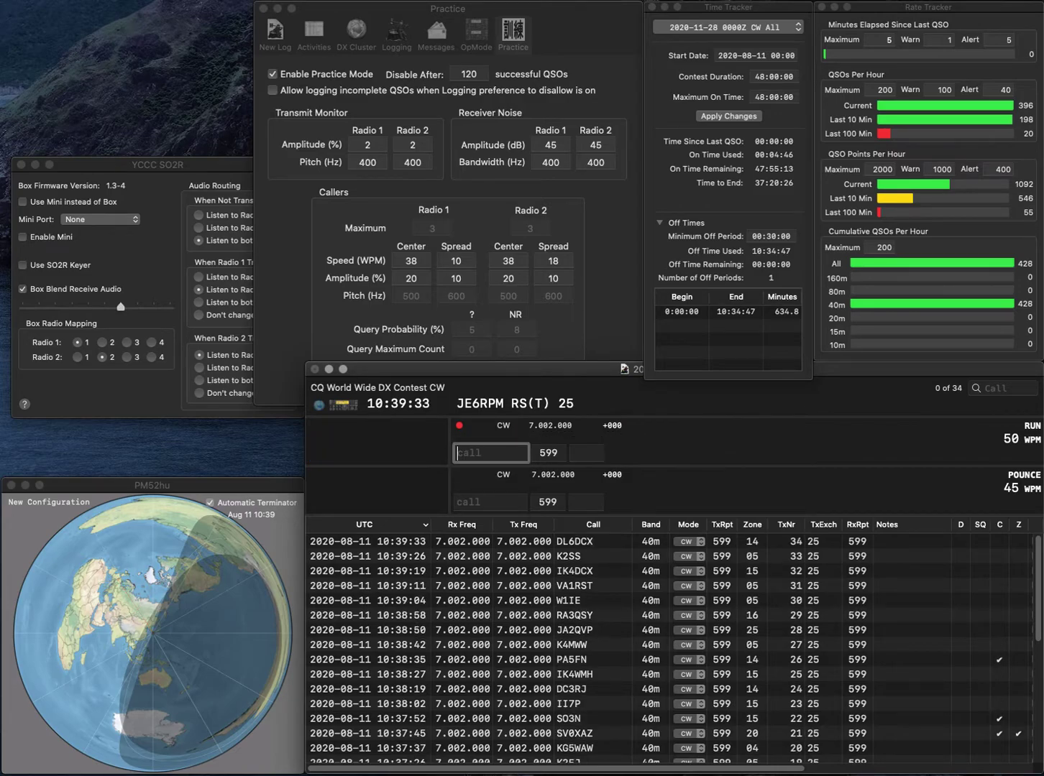
Enter the call DG7AZ on the run radio, correct it to BG7SAZ, and log the contact with report 599 and zone 24.
{"action": "type", "text": "DG7"}
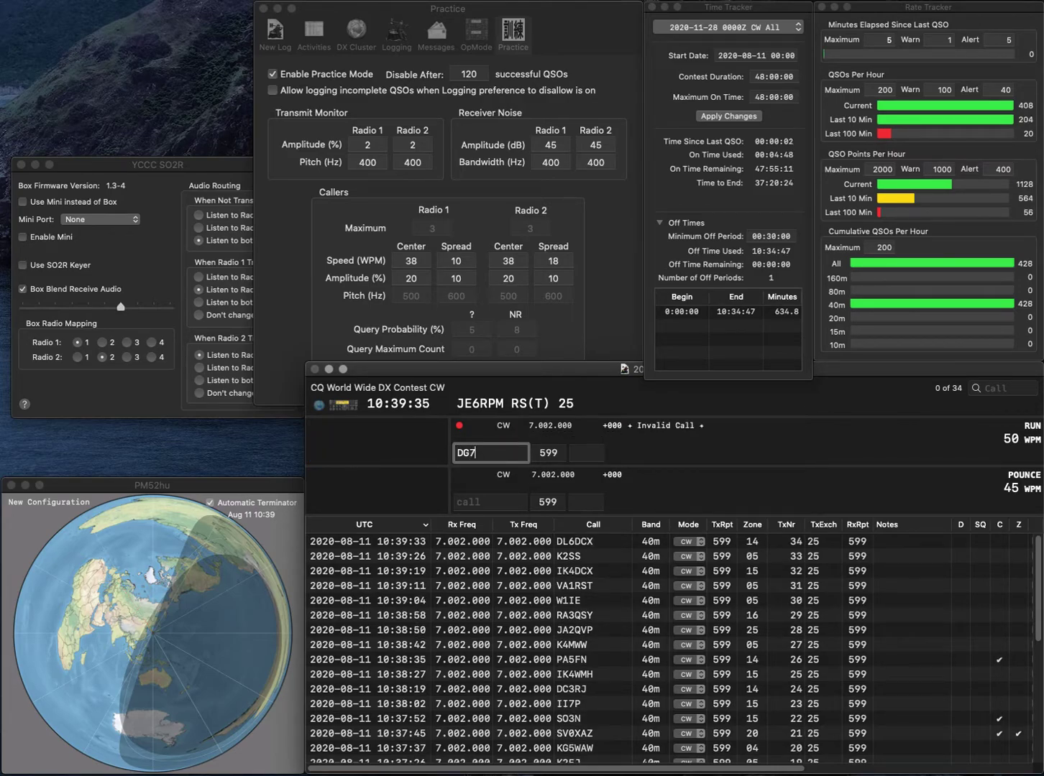
{"action": "type", "text": "AZ"}
{"action": "key", "text": "Left"}
{"action": "key", "text": "Left"}
{"action": "type", "text": "S"}
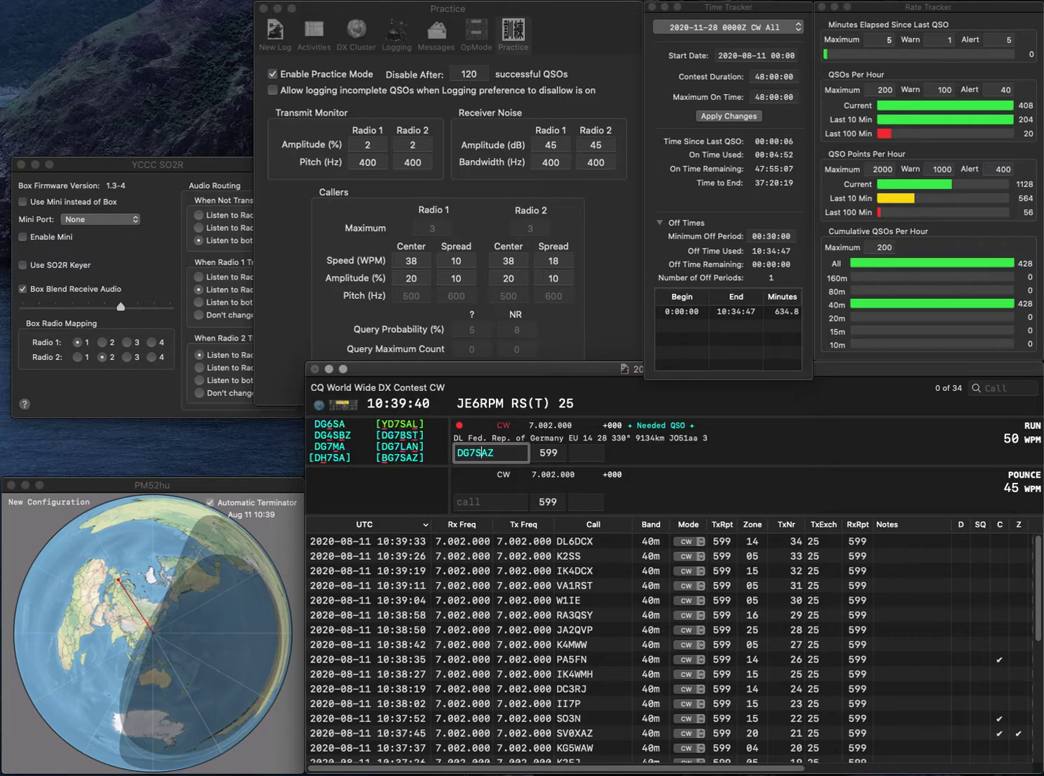
{"action": "key", "text": "Left"}
{"action": "key", "text": "Left"}
{"action": "key", "text": "Left"}
{"action": "key", "text": "BackSpace"}
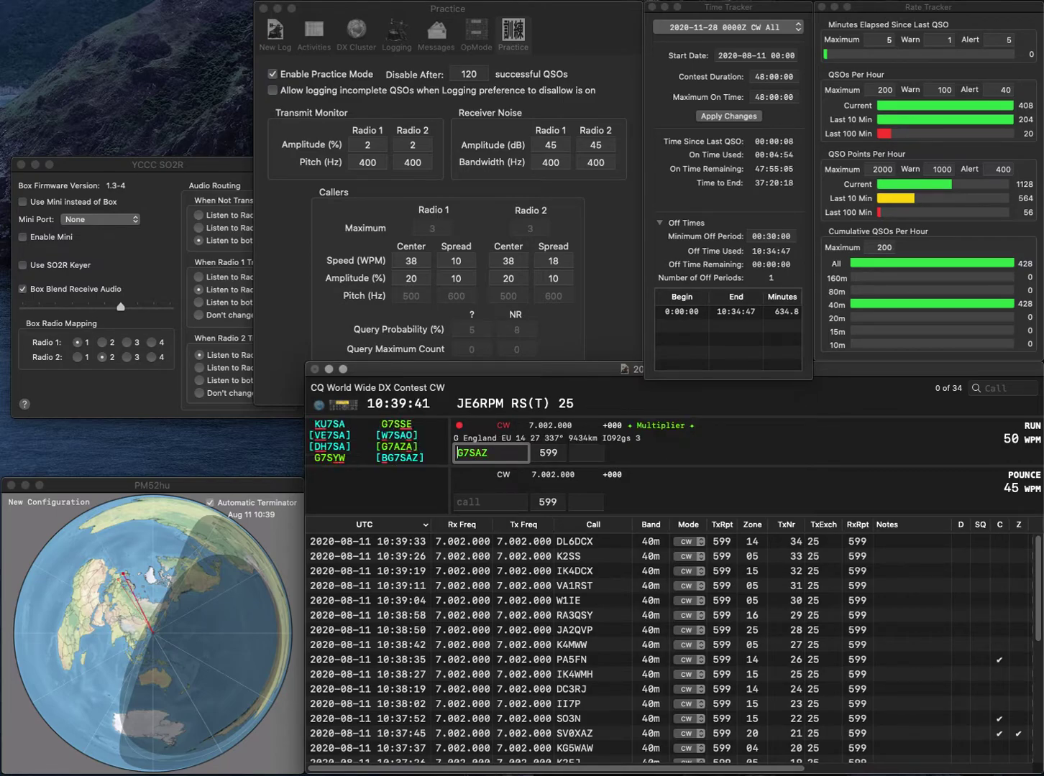
{"action": "type", "text": "B"}
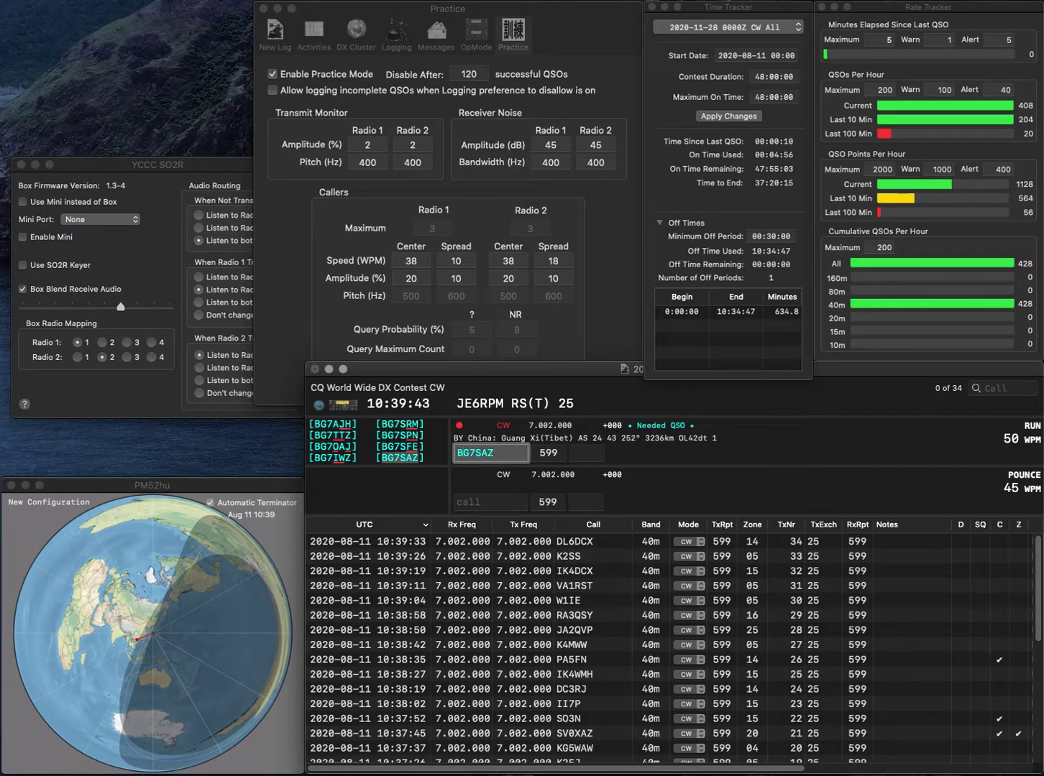
{"action": "key", "text": "Tab"}
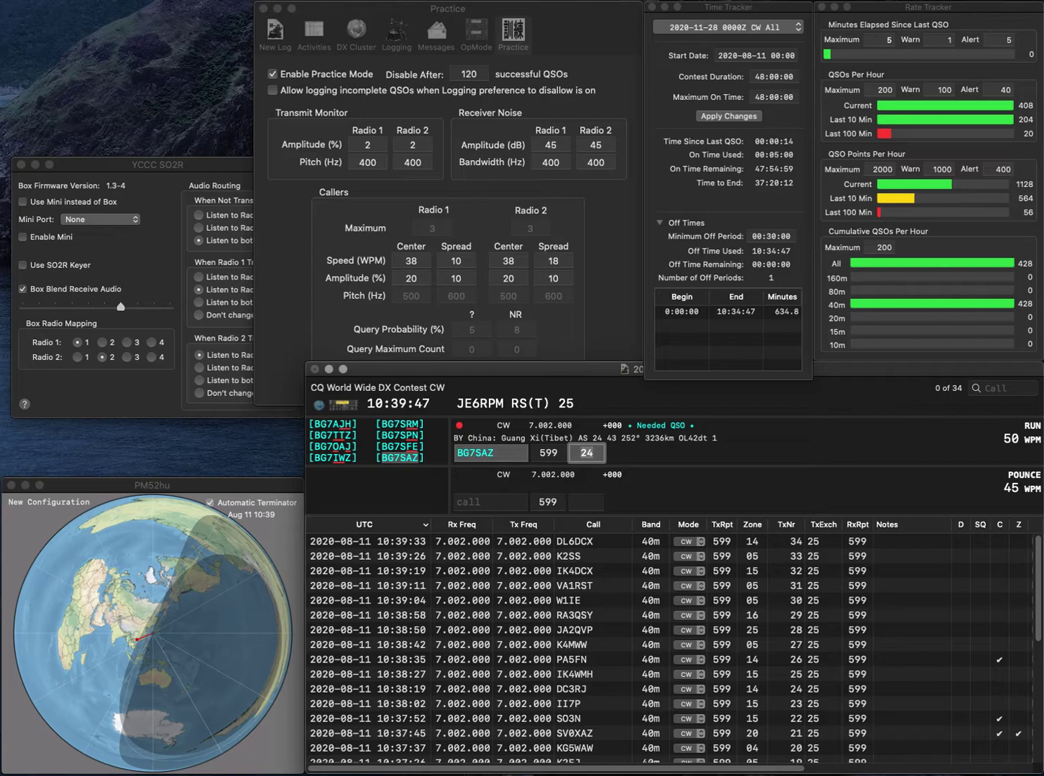
{"action": "key", "text": "Return"}
{"action": "type", "text": "AC2K"}
{"action": "key", "text": "space"}
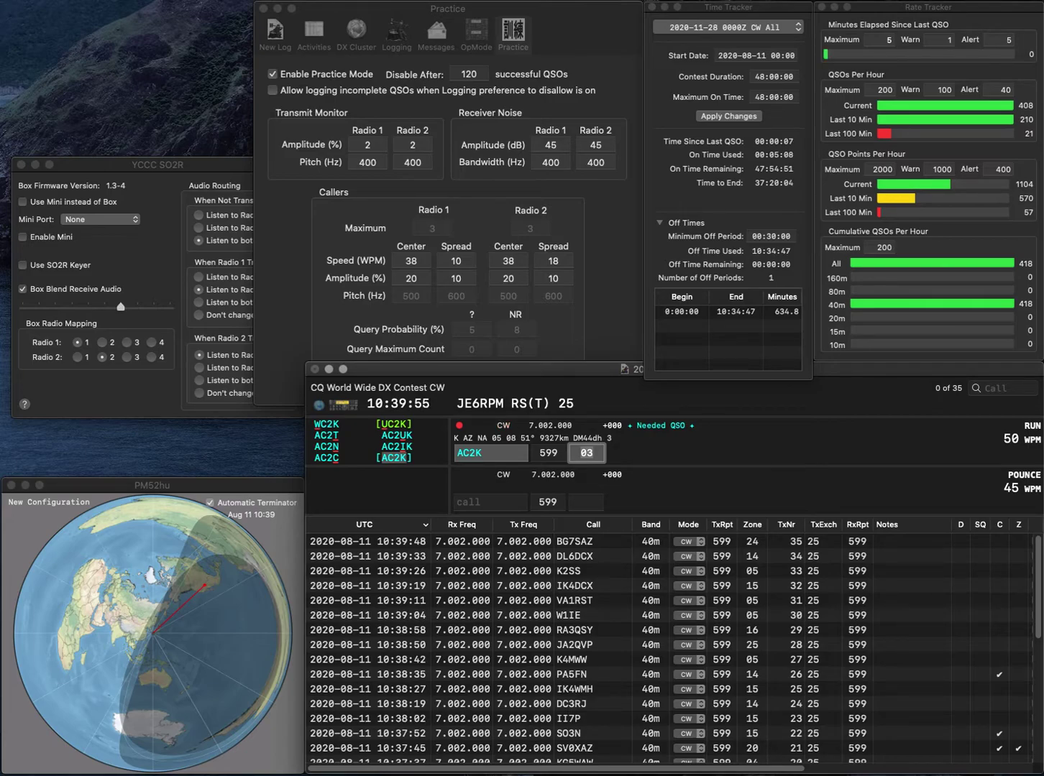
{"action": "key", "text": "Return"}
{"action": "type", "text": "V"}
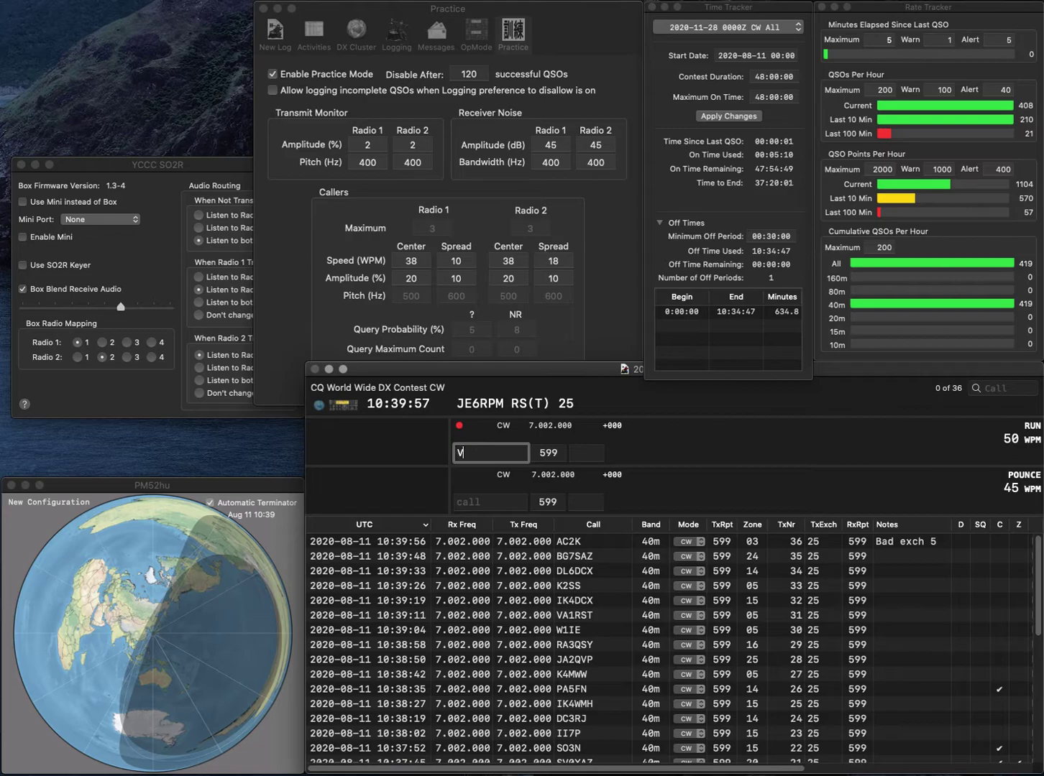
{"action": "type", "text": "Y0CF"}
{"action": "key", "text": "space"}
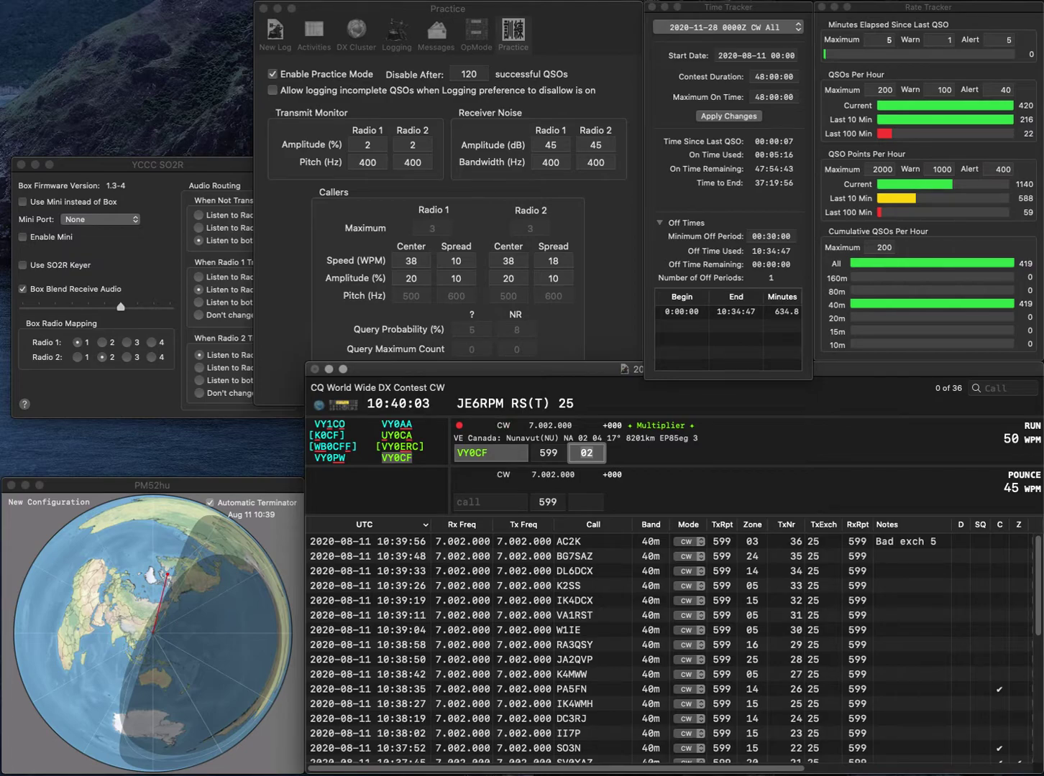
{"action": "key", "text": "Return"}
{"action": "type", "text": "HA"}
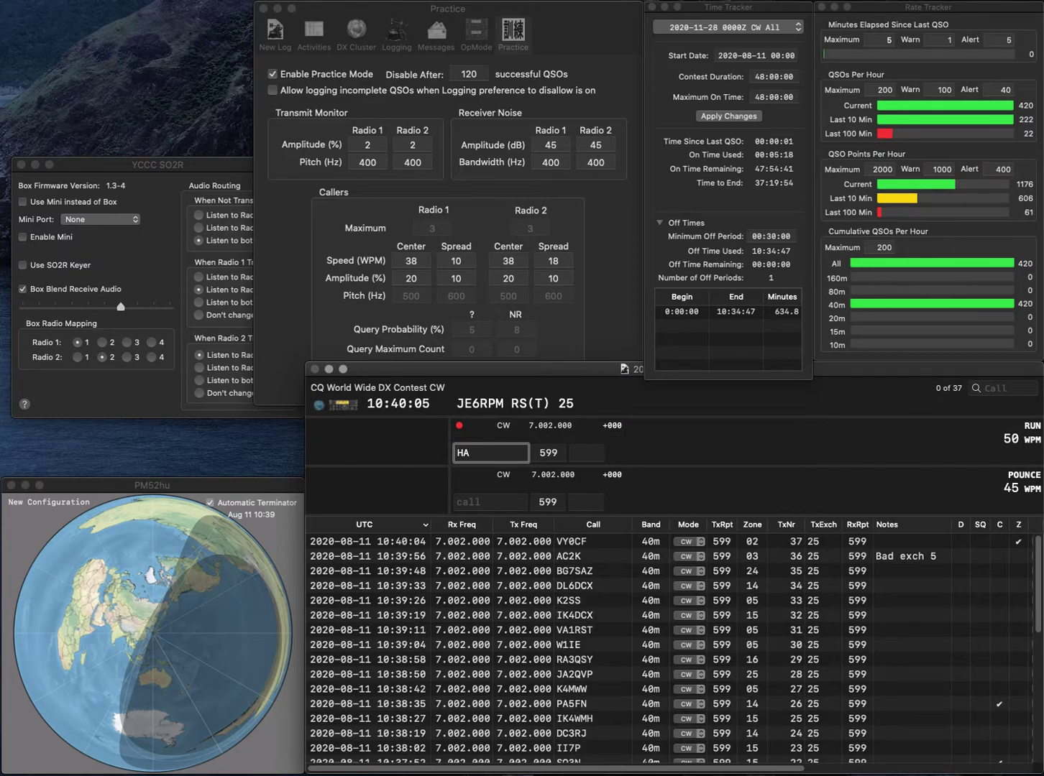
{"action": "type", "text": "8MZ"}
{"action": "key", "text": "Tab"}
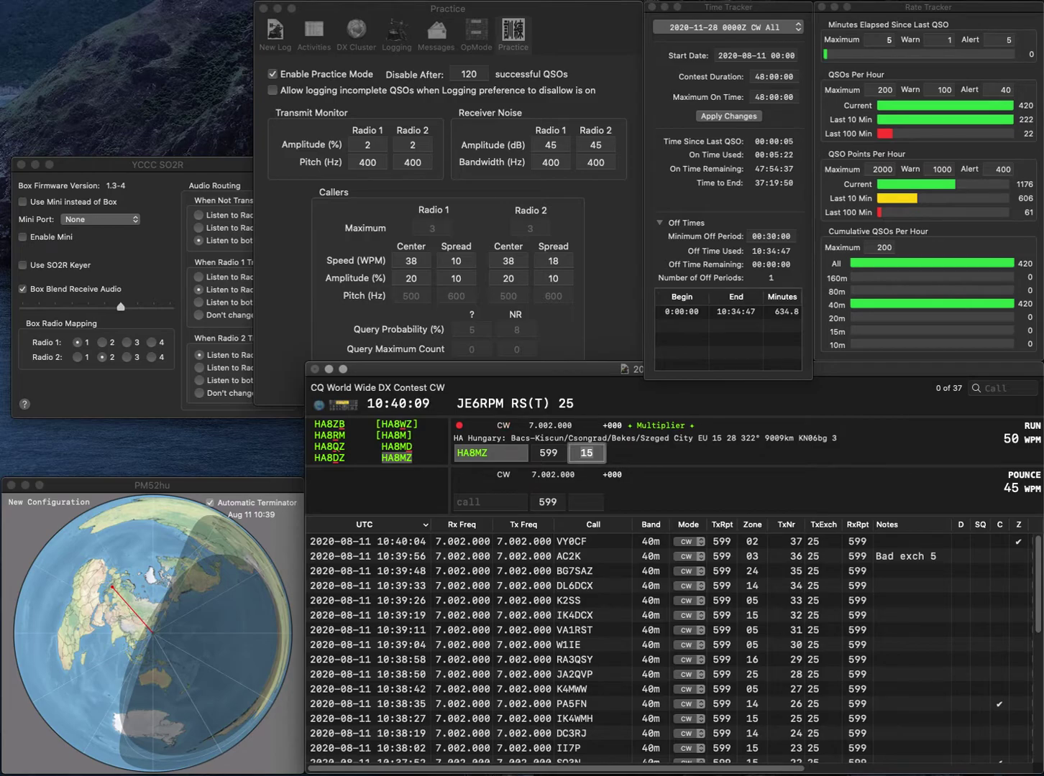
{"action": "key", "text": "Return"}
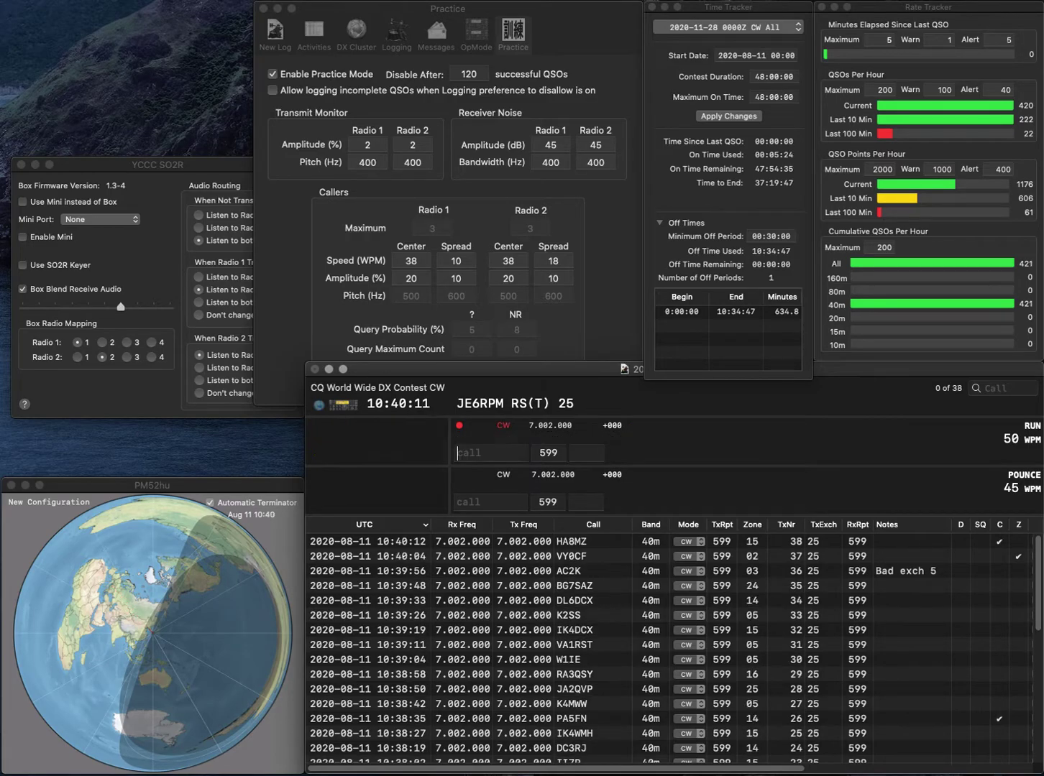
Enter the call ON7ON on the run radio, correct it to ON8ON, and log the contact with report 599 and zone 14.
{"action": "type", "text": "ON7ON"}
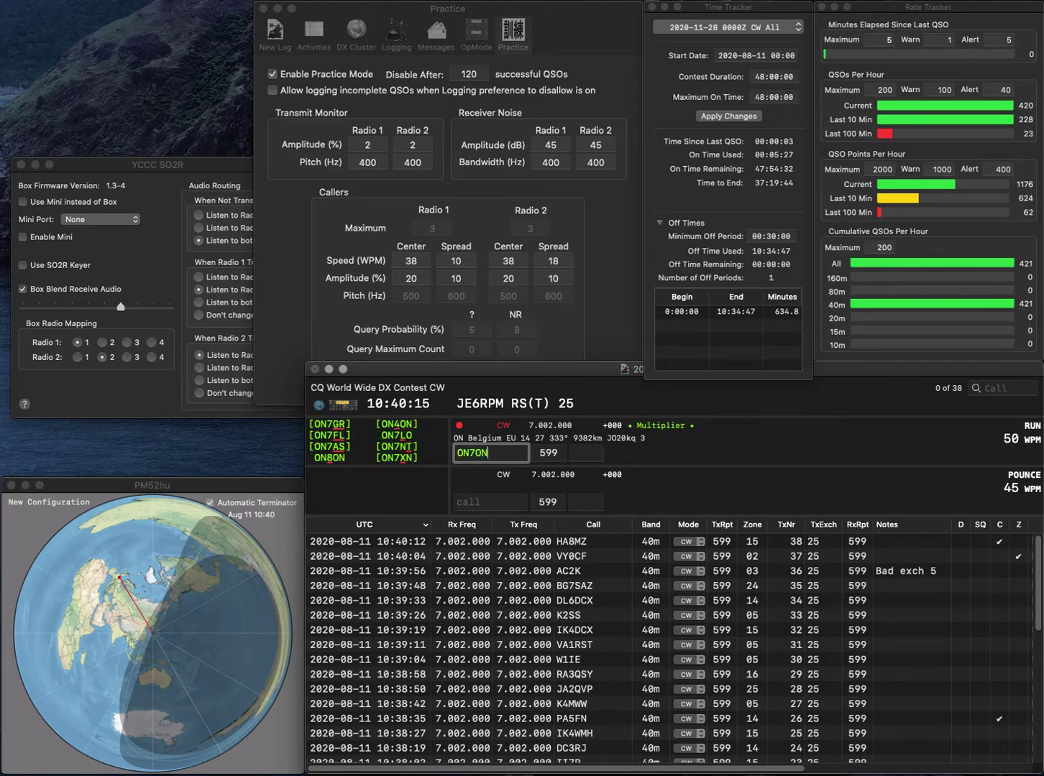
{"action": "key", "text": "space"}
{"action": "key", "text": "shift+Tab"}
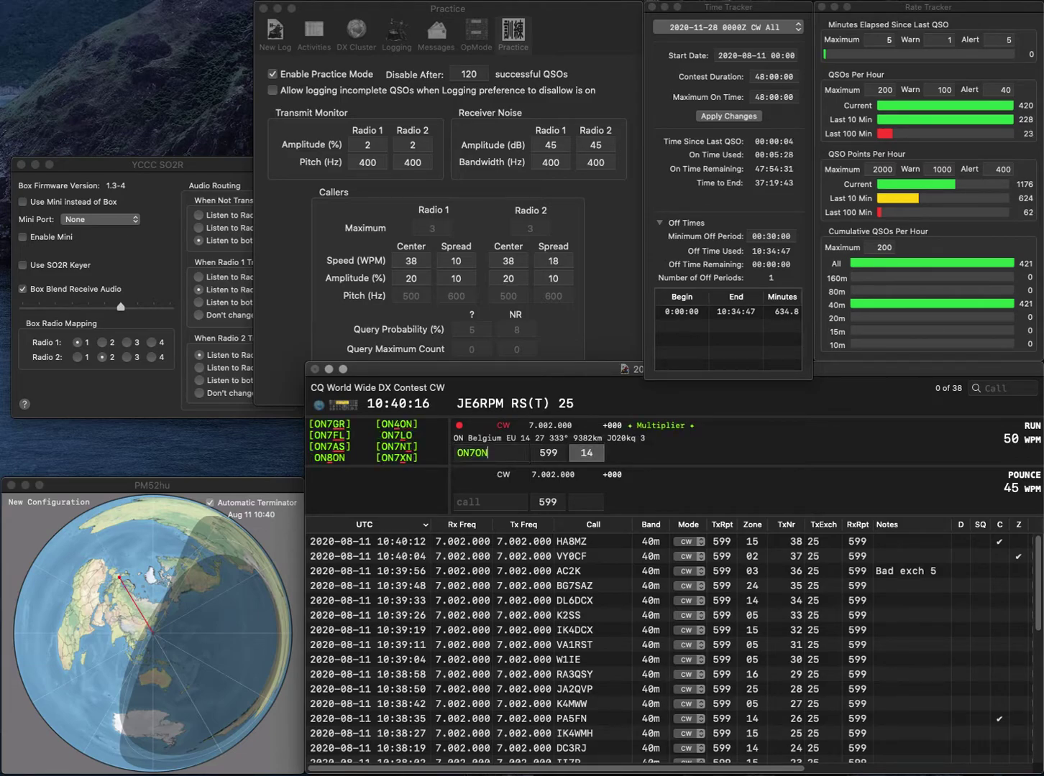
{"action": "type", "text": "ON8ON"}
{"action": "key", "text": "space"}
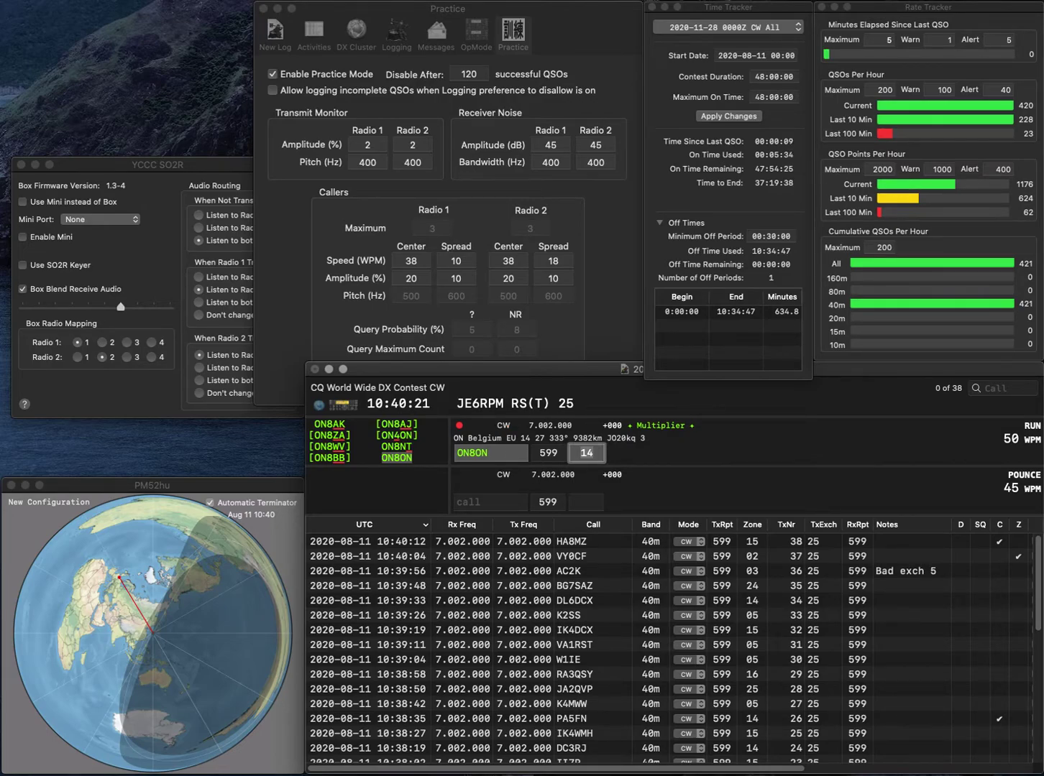
{"action": "key", "text": "Return"}
{"action": "type", "text": "VA7"}
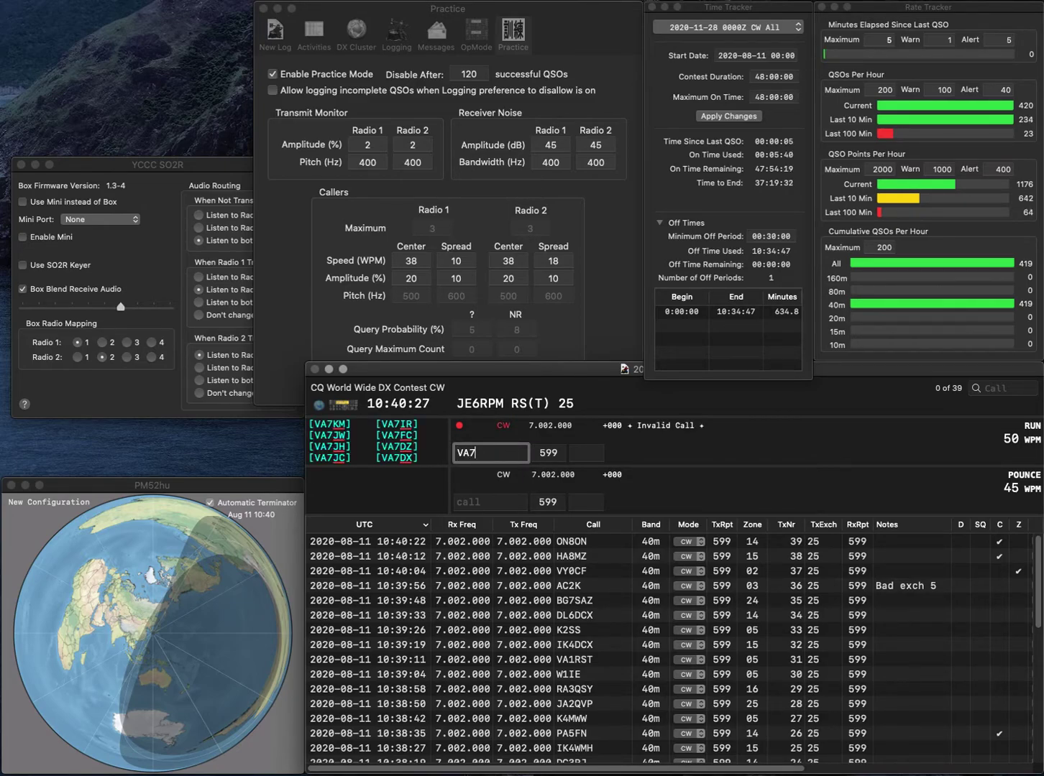
{"action": "type", "text": "ADI"}
{"action": "key", "text": "space"}
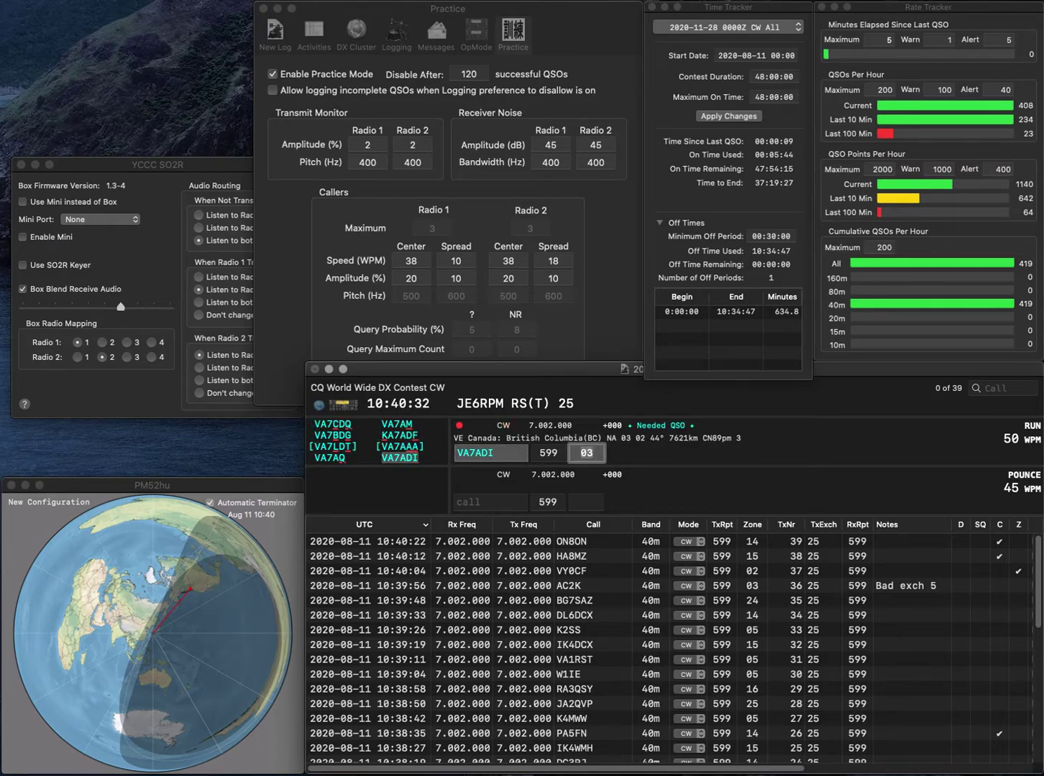
{"action": "key", "text": "Return"}
{"action": "type", "text": "WA"}
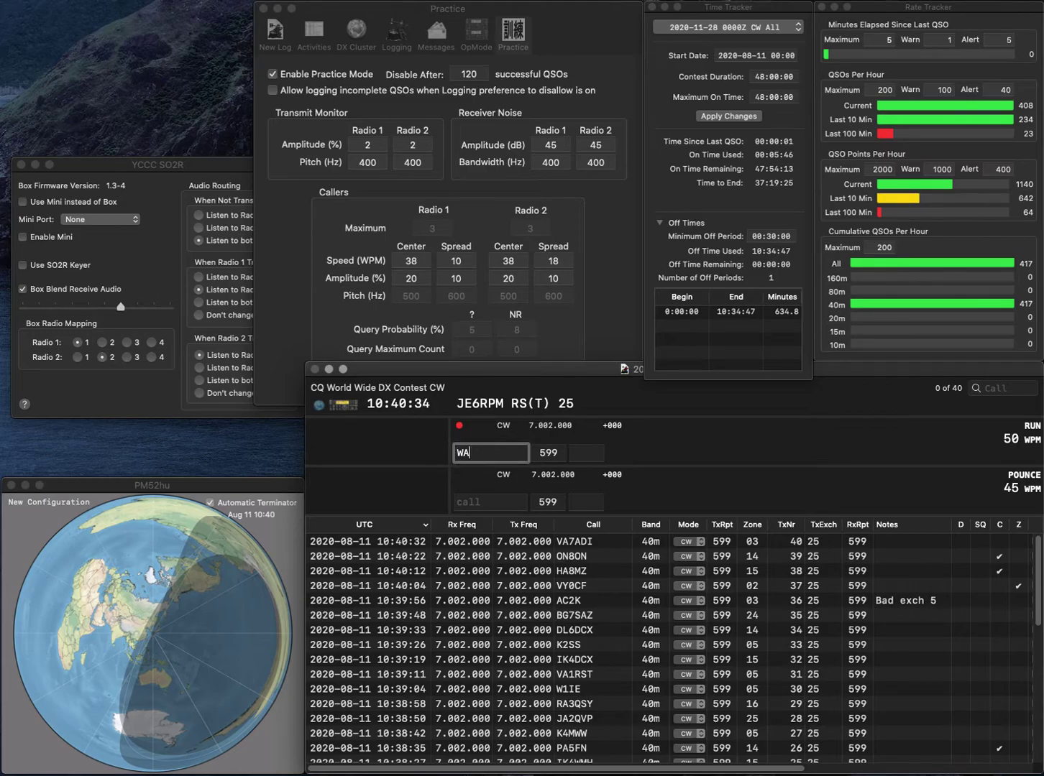
{"action": "type", "text": "REP"}
{"action": "key", "text": "Tab"}
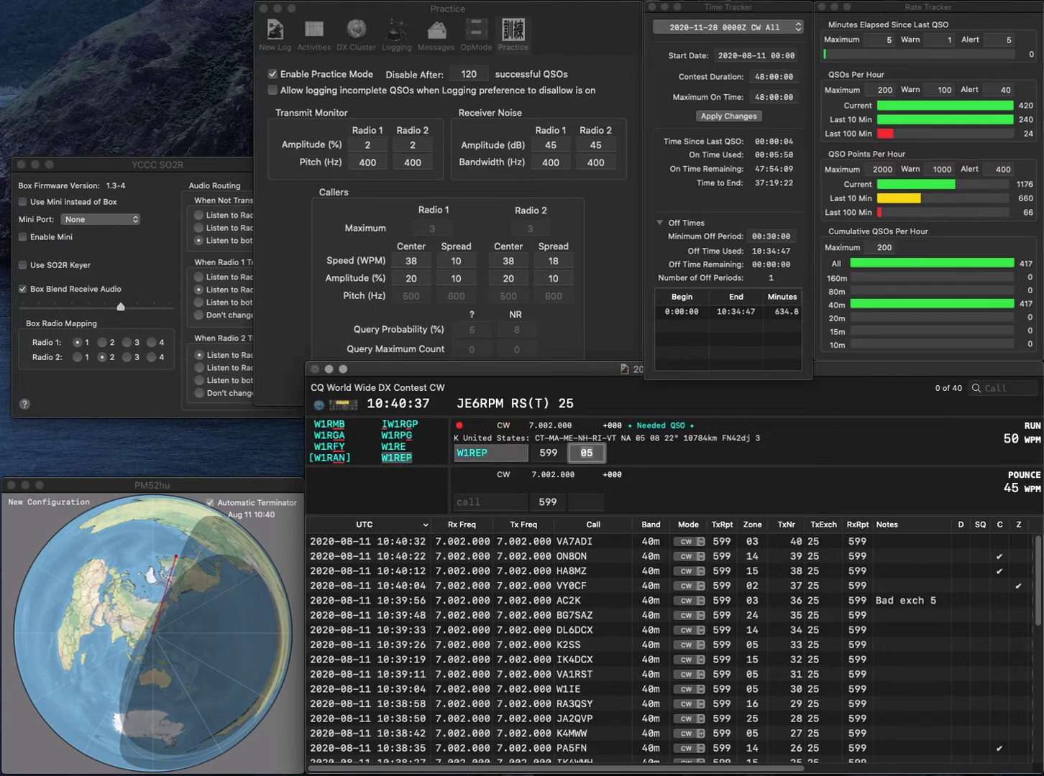
{"action": "key", "text": "Return"}
{"action": "type", "text": "DL1ZU"}
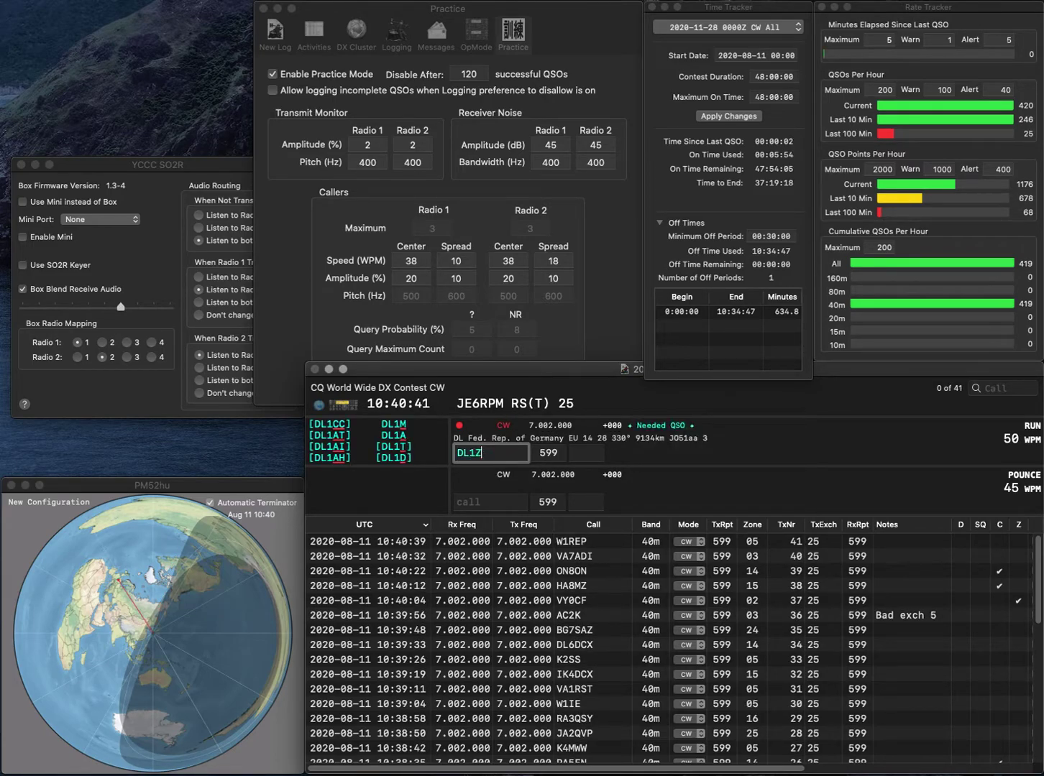
{"action": "key", "text": "Tab"}
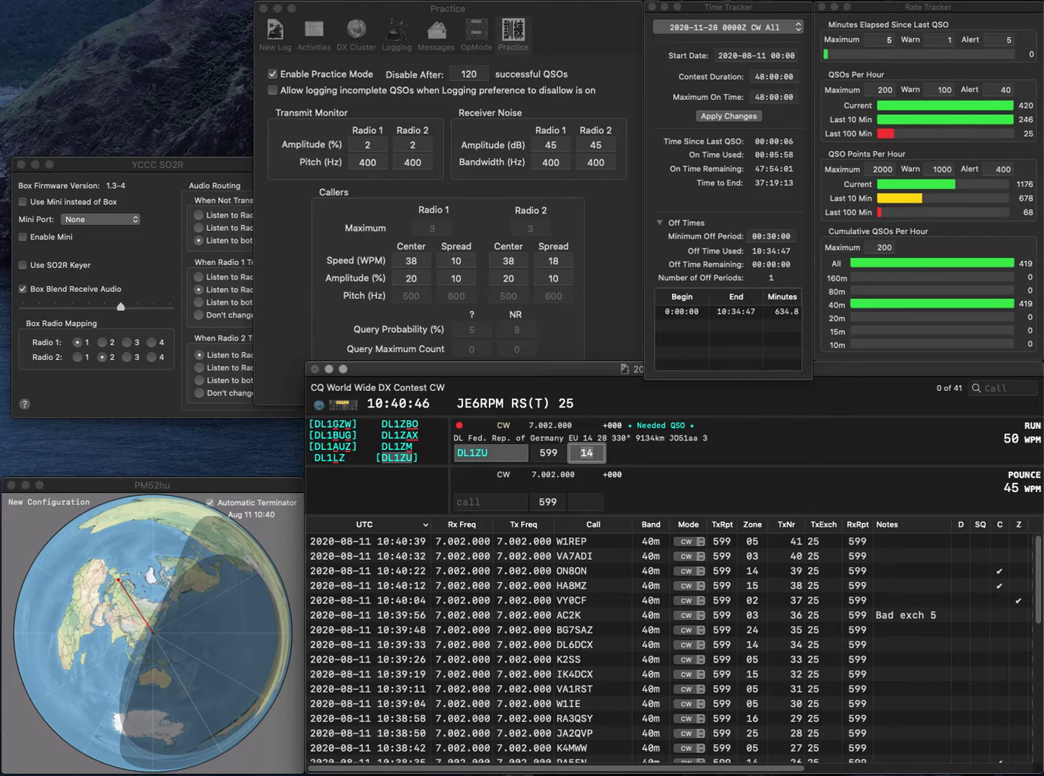
{"action": "key", "text": "Return"}
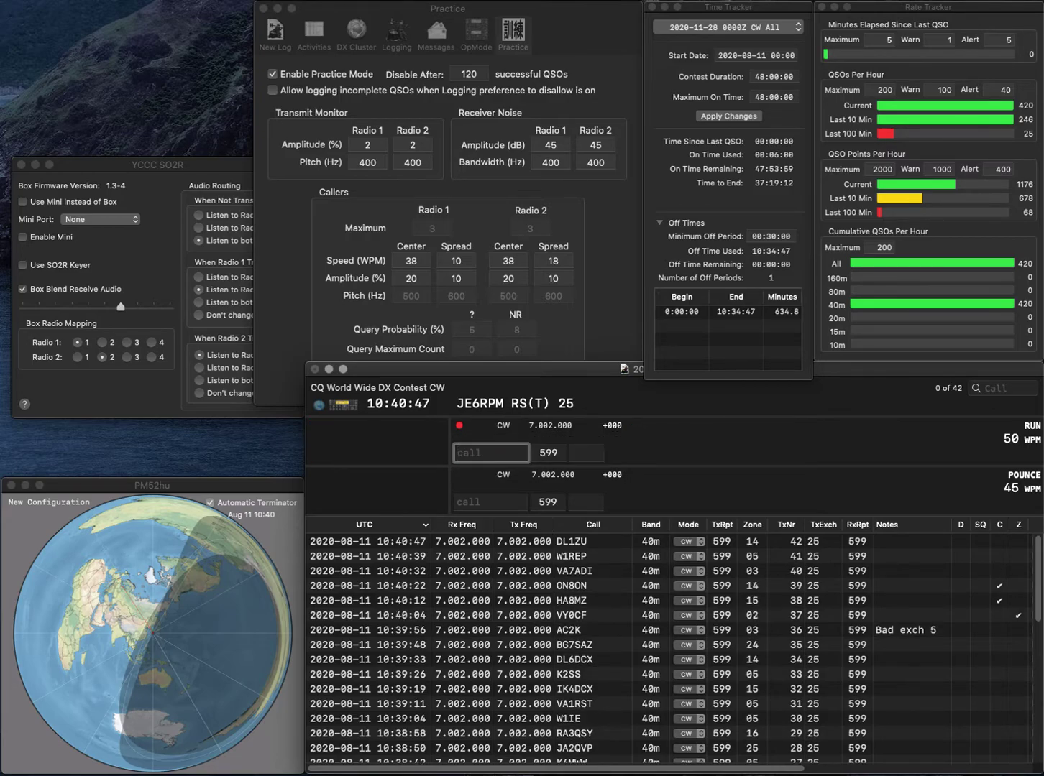
{"action": "type", "text": "DC6MT"}
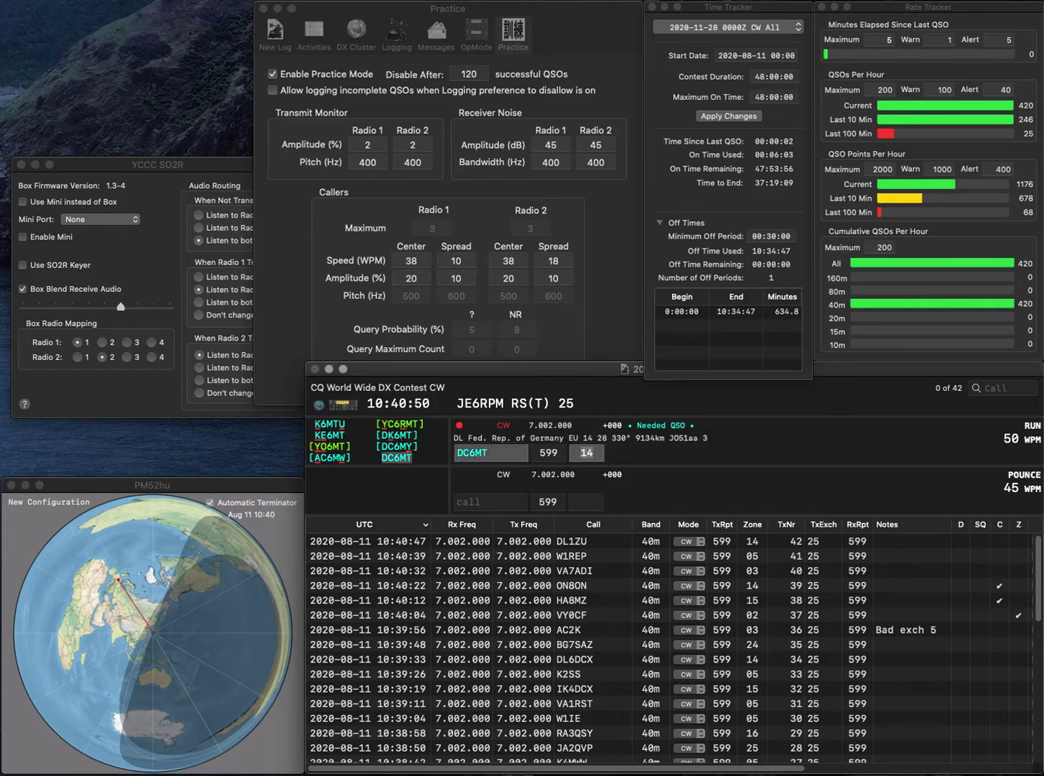
{"action": "key", "text": "Tab"}
{"action": "key", "text": "Return"}
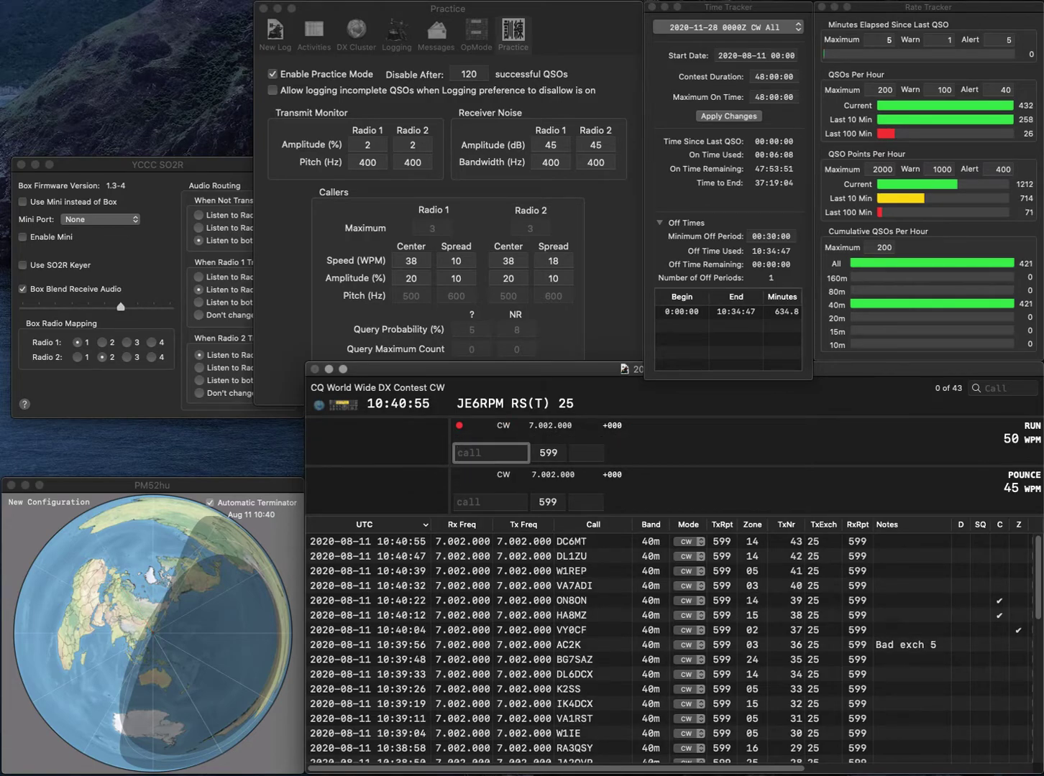
{"action": "type", "text": "93M"}
{"action": "type", "text": "L"}
{"action": "type", "text": "A"}
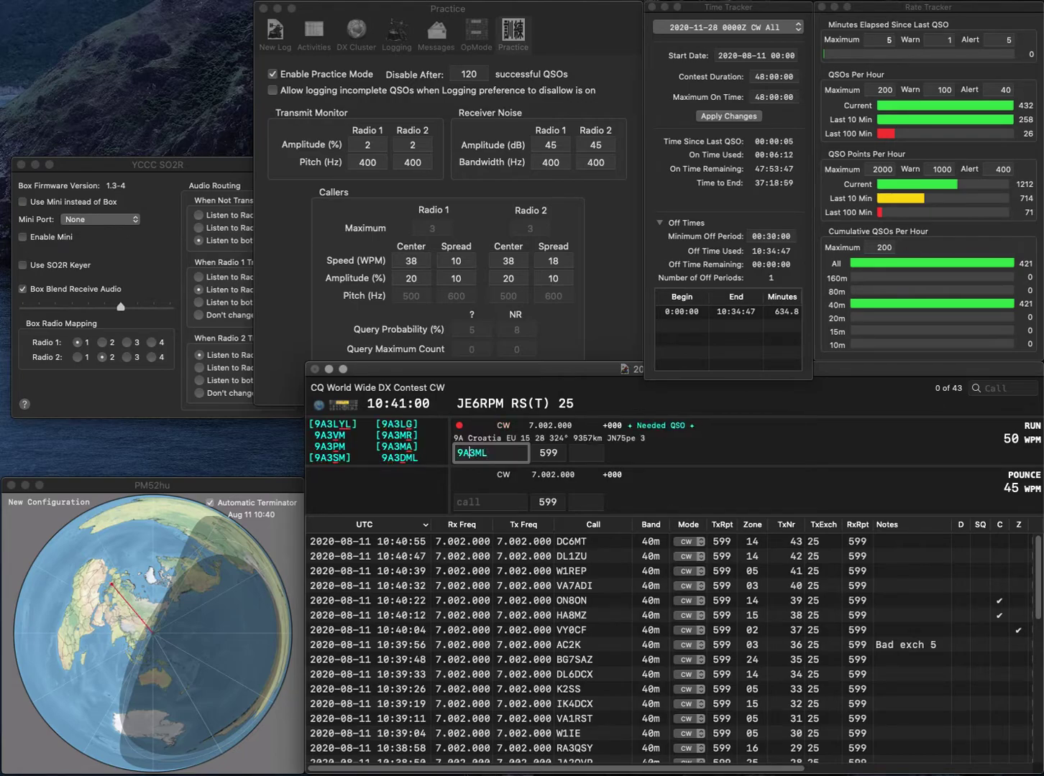
{"action": "key", "text": "Right"}
{"action": "type", "text": "D"}
{"action": "key", "text": "space"}
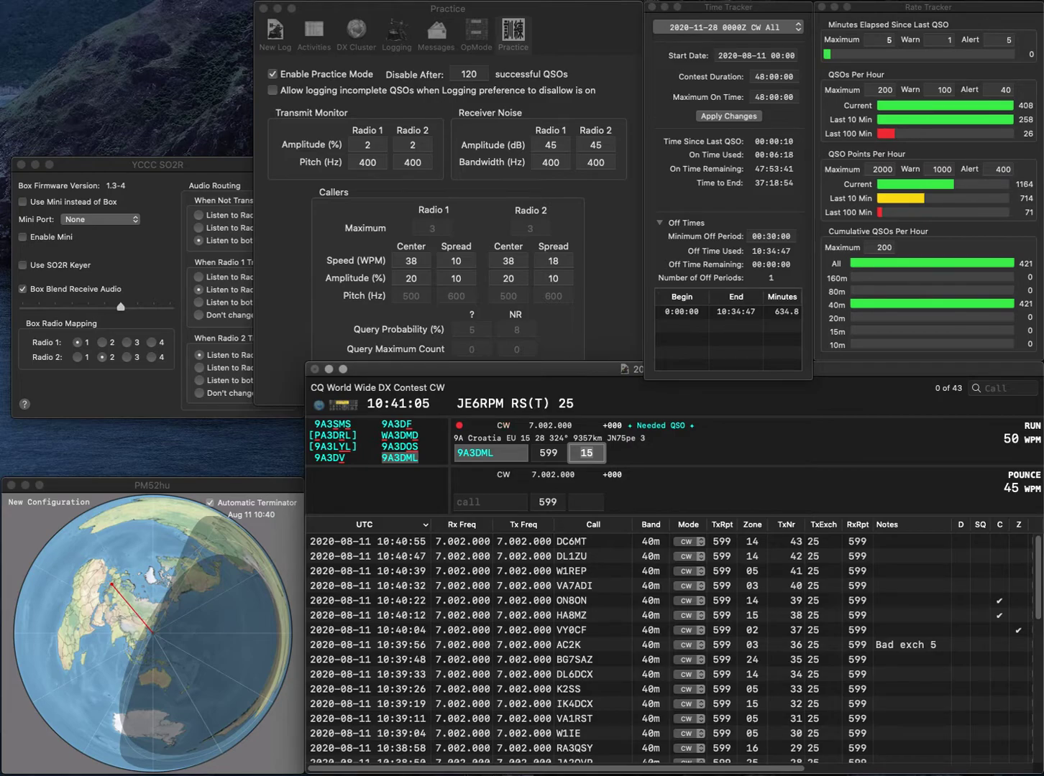
{"action": "key", "text": "Return"}
{"action": "type", "text": "SP3J"}
{"action": "key", "text": "space"}
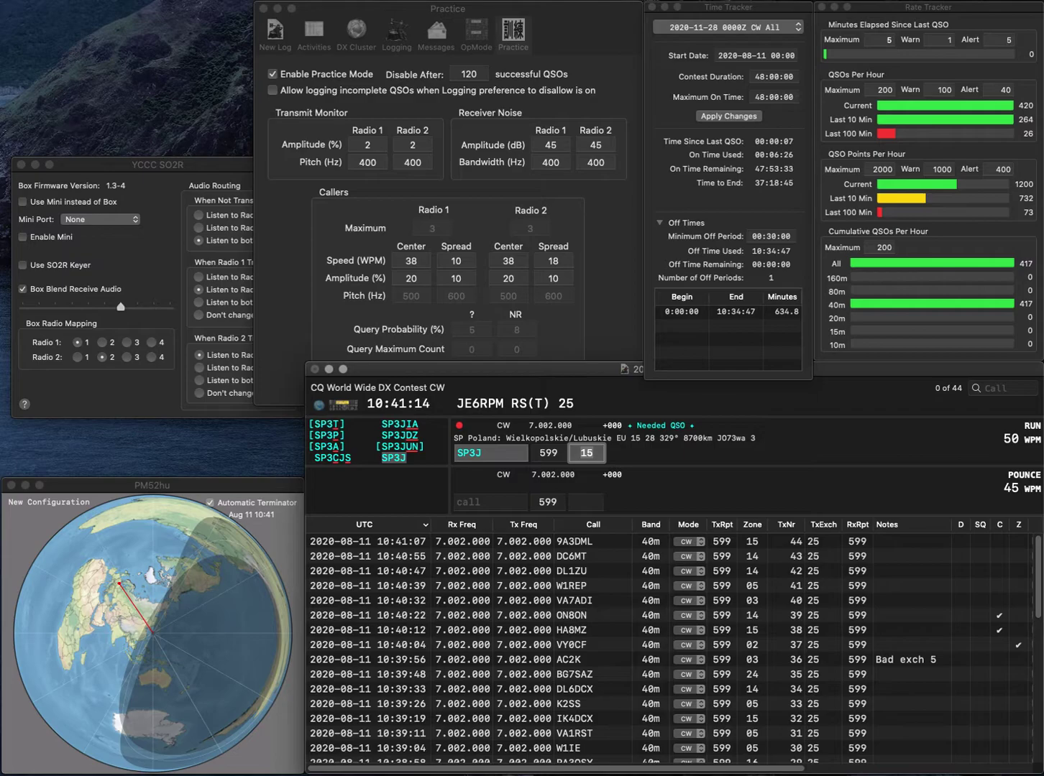
{"action": "key", "text": "Return"}
{"action": "type", "text": "CS2C"}
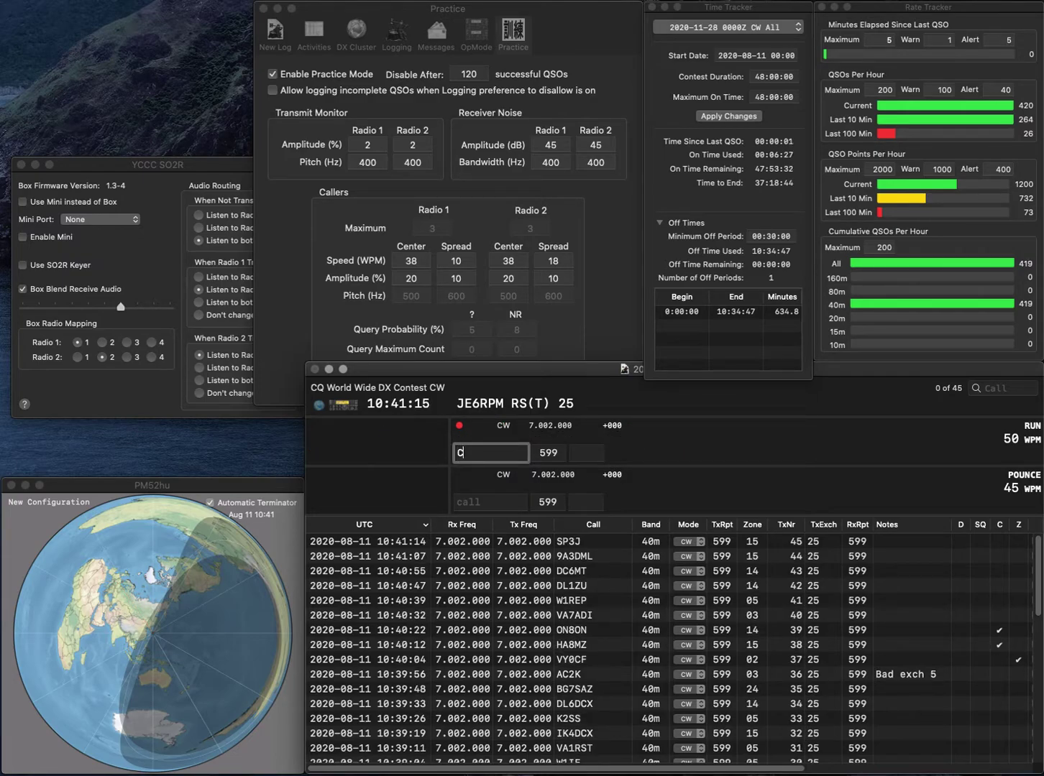
{"action": "key", "text": "space"}
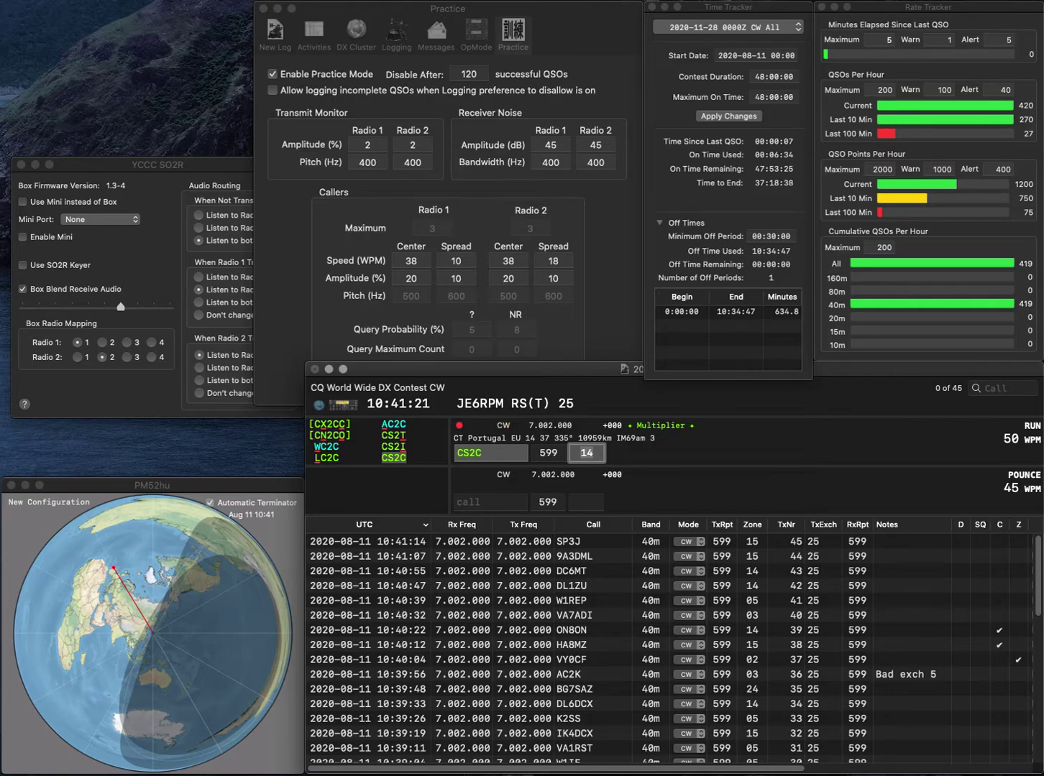
{"action": "key", "text": "Return"}
{"action": "key", "text": "BackSpace"}
{"action": "type", "text": "G"}
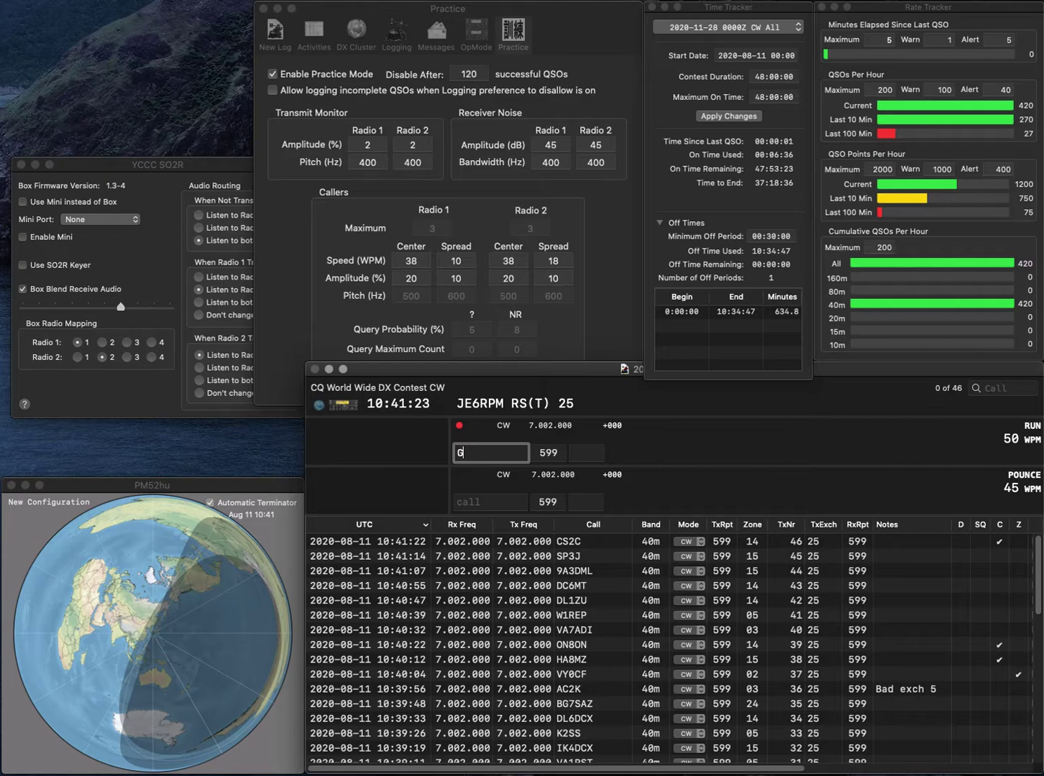
{"action": "type", "text": "M3POI"}
{"action": "key", "text": "space"}
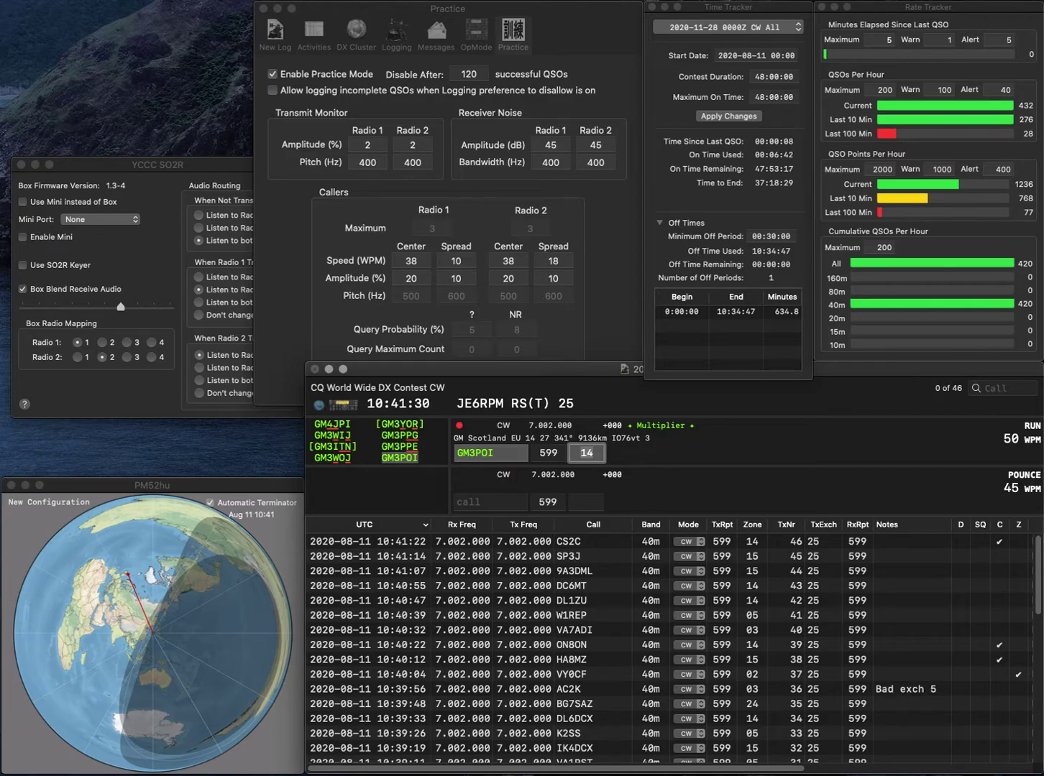
{"action": "key", "text": "Return"}
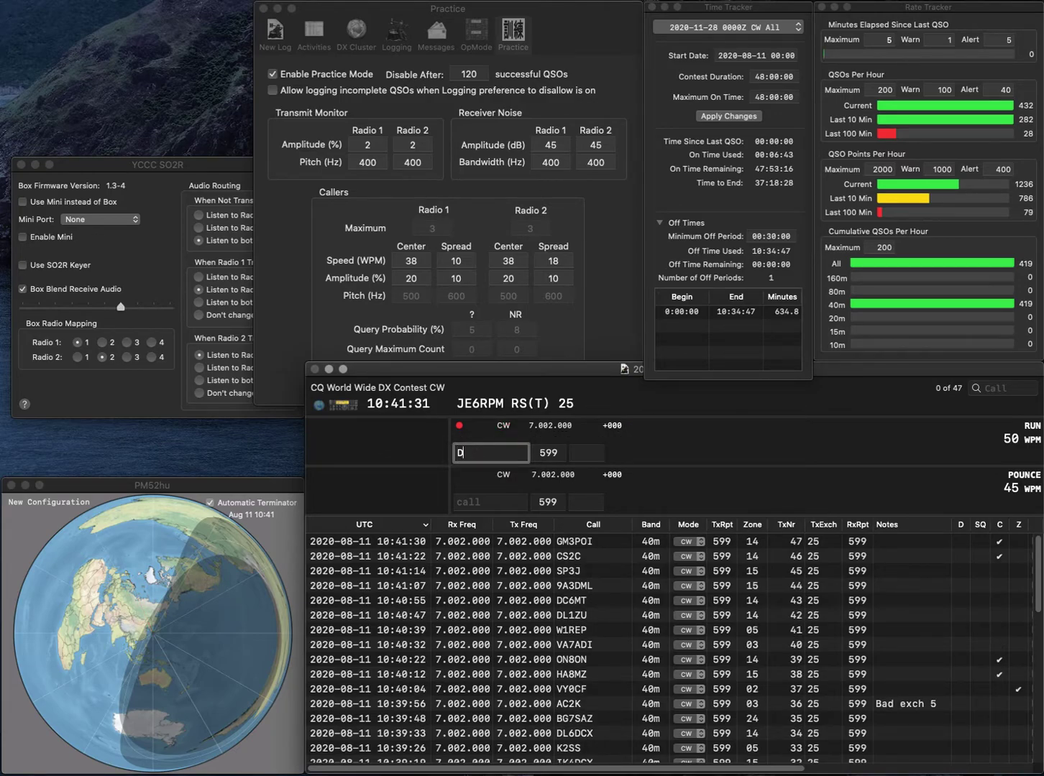
{"action": "type", "text": "NYY"}
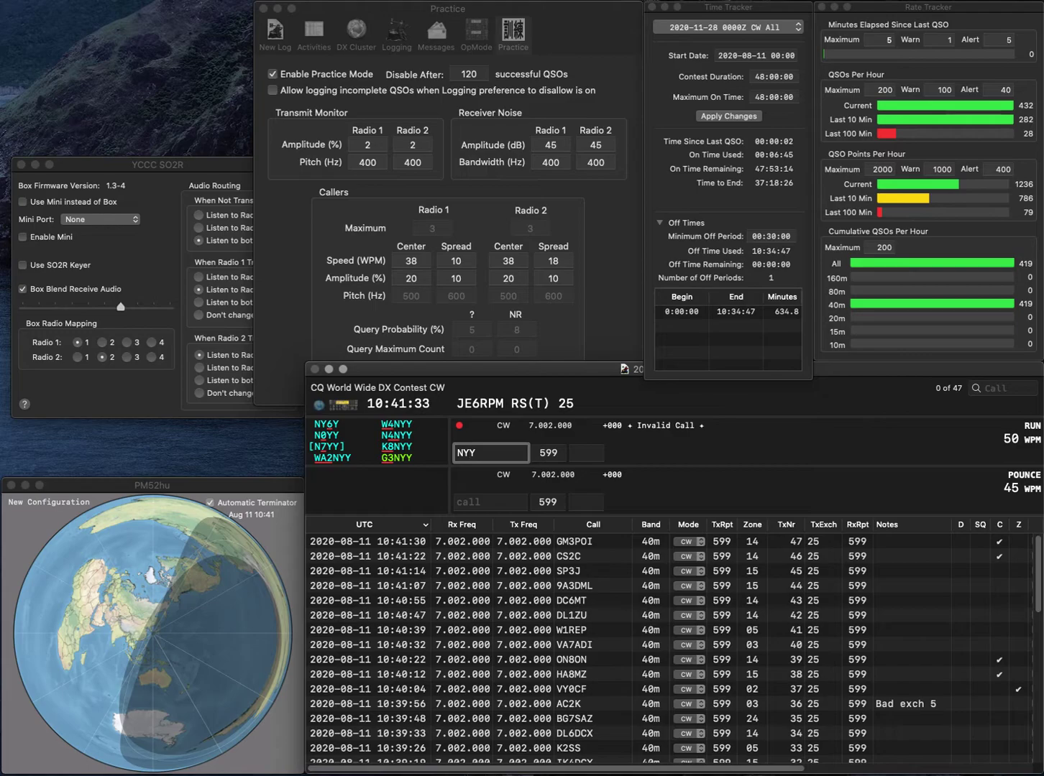
{"action": "key", "text": "BackSpace"}
{"action": "key", "text": "Left"}
{"action": "type", "text": "7Y"}
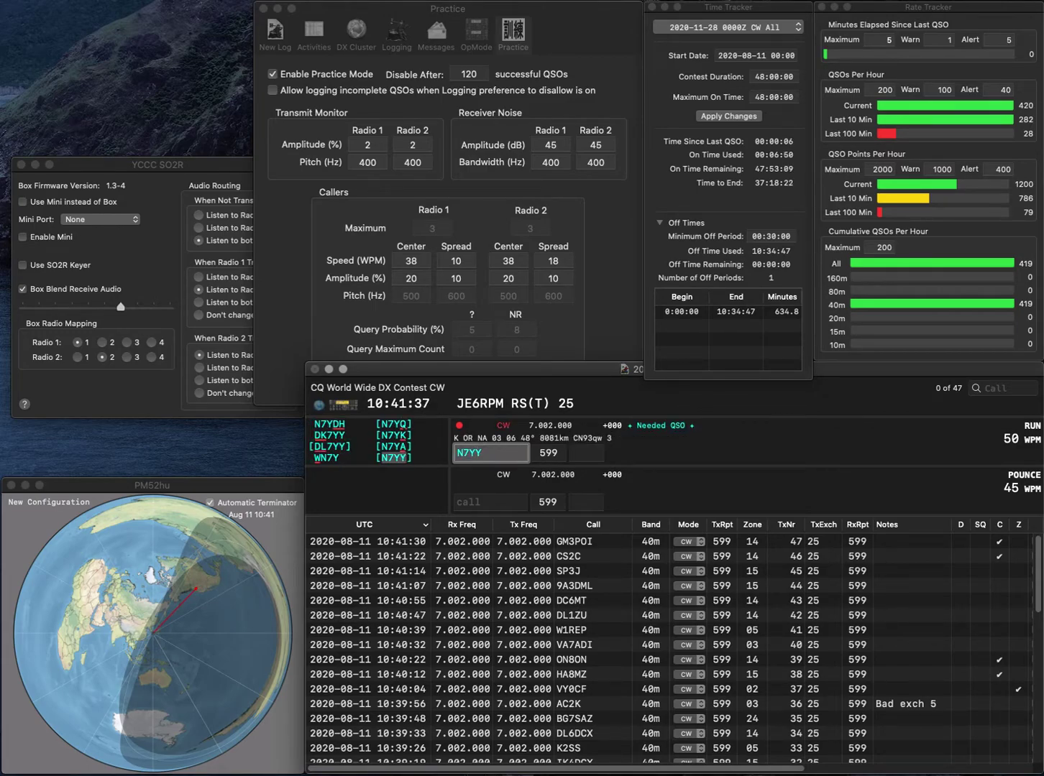
{"action": "key", "text": "space"}
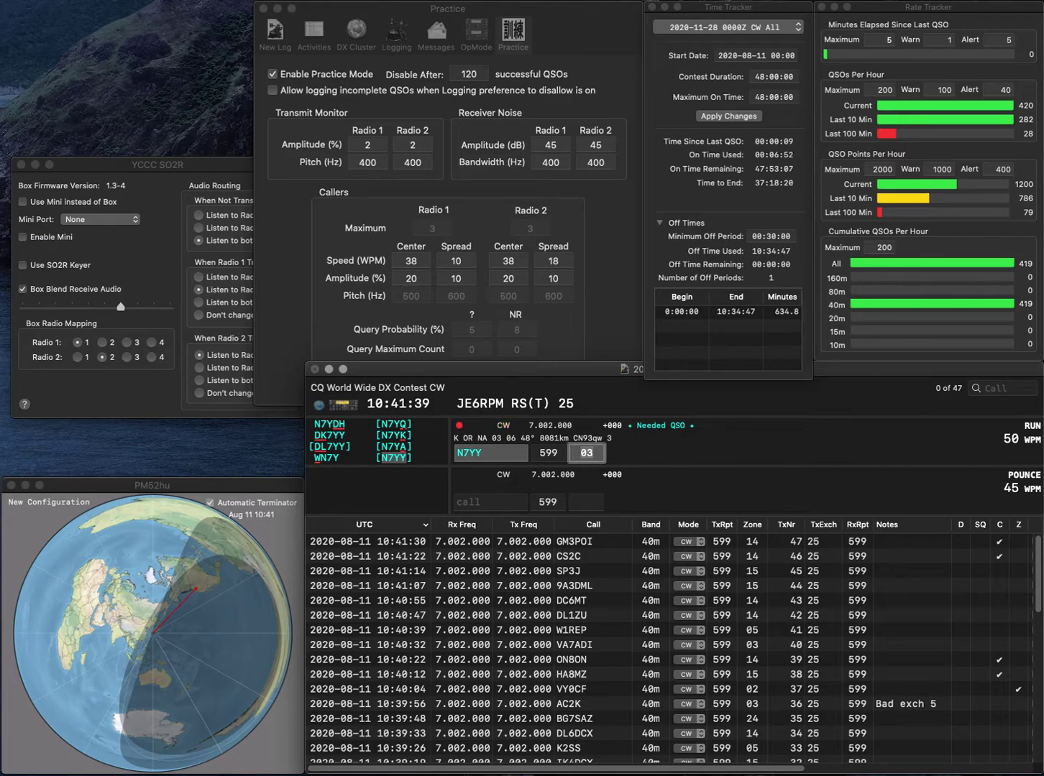
{"action": "key", "text": "Return"}
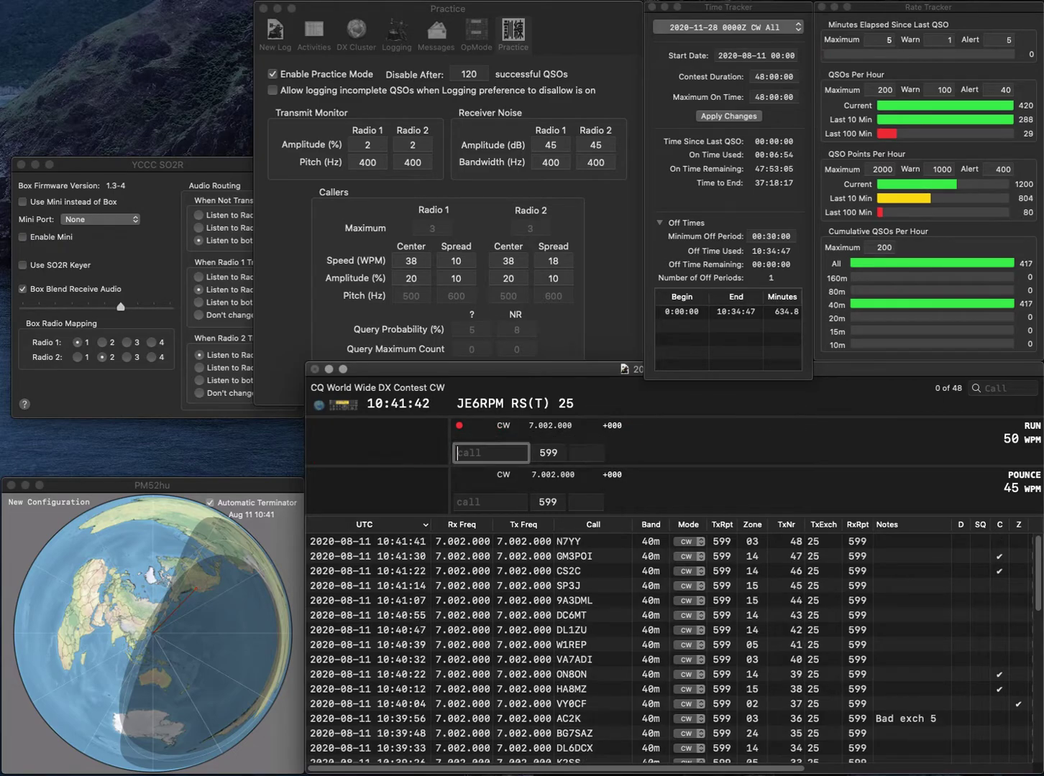
{"action": "type", "text": "DM3ZM"}
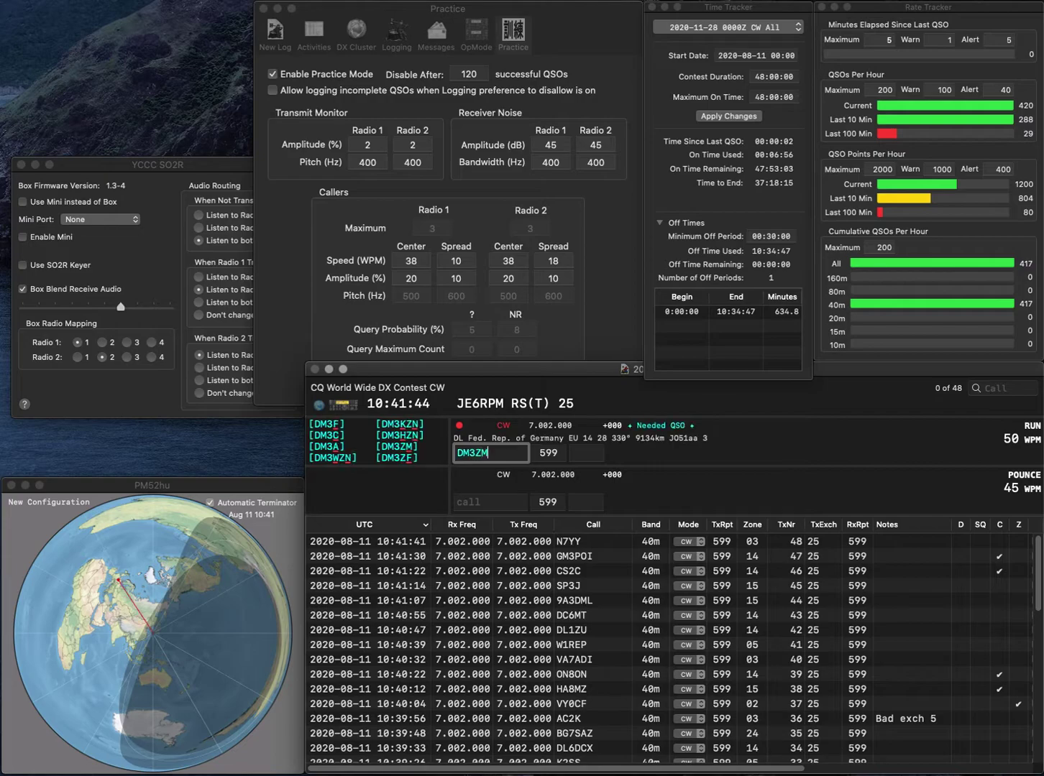
{"action": "key", "text": "Tab"}
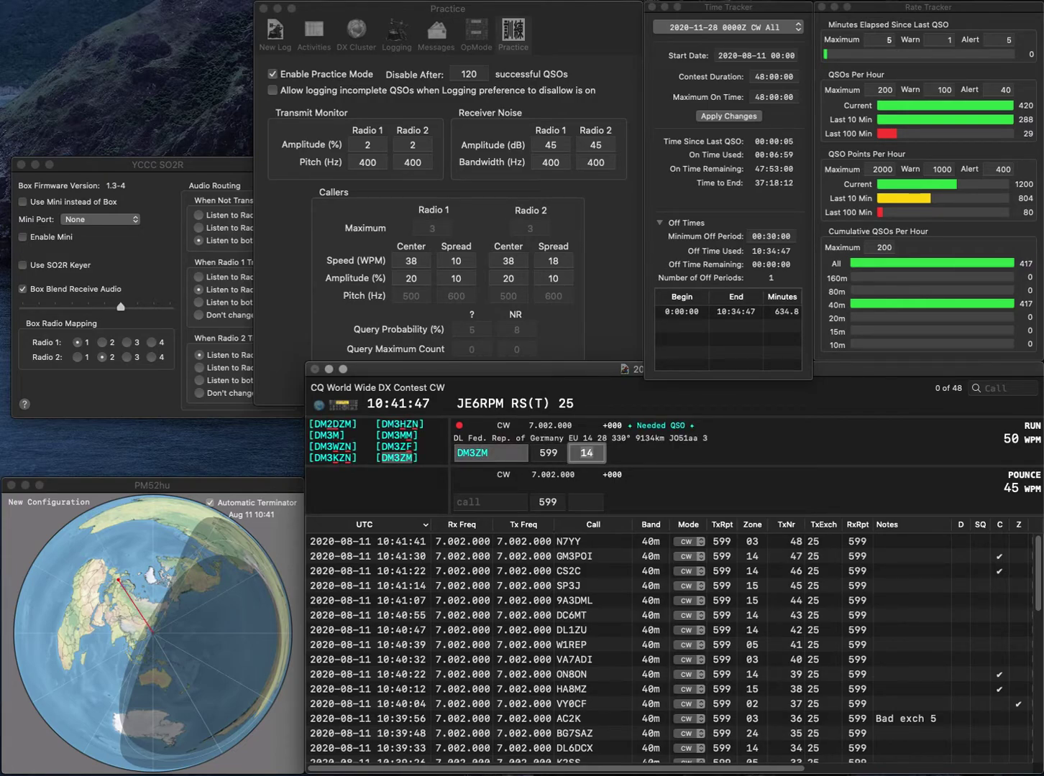
{"action": "key", "text": "Return"}
{"action": "type", "text": "AK2U"}
{"action": "key", "text": "Tab"}
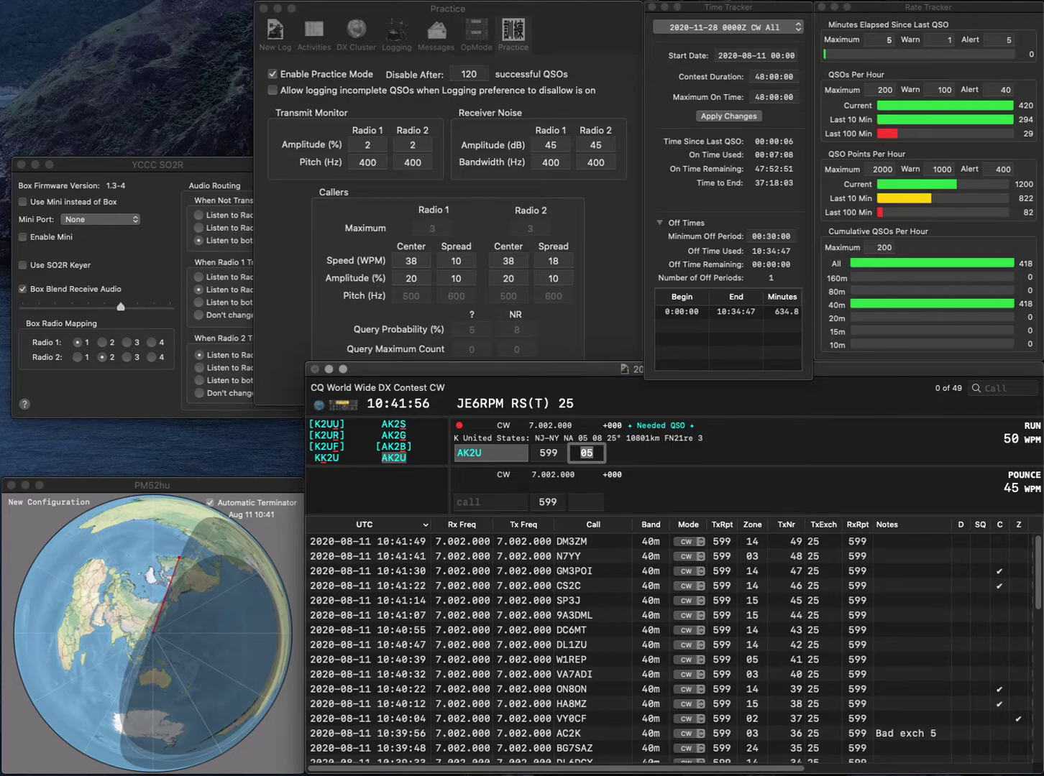
{"action": "key", "text": "Return"}
{"action": "type", "text": "K9JM"}
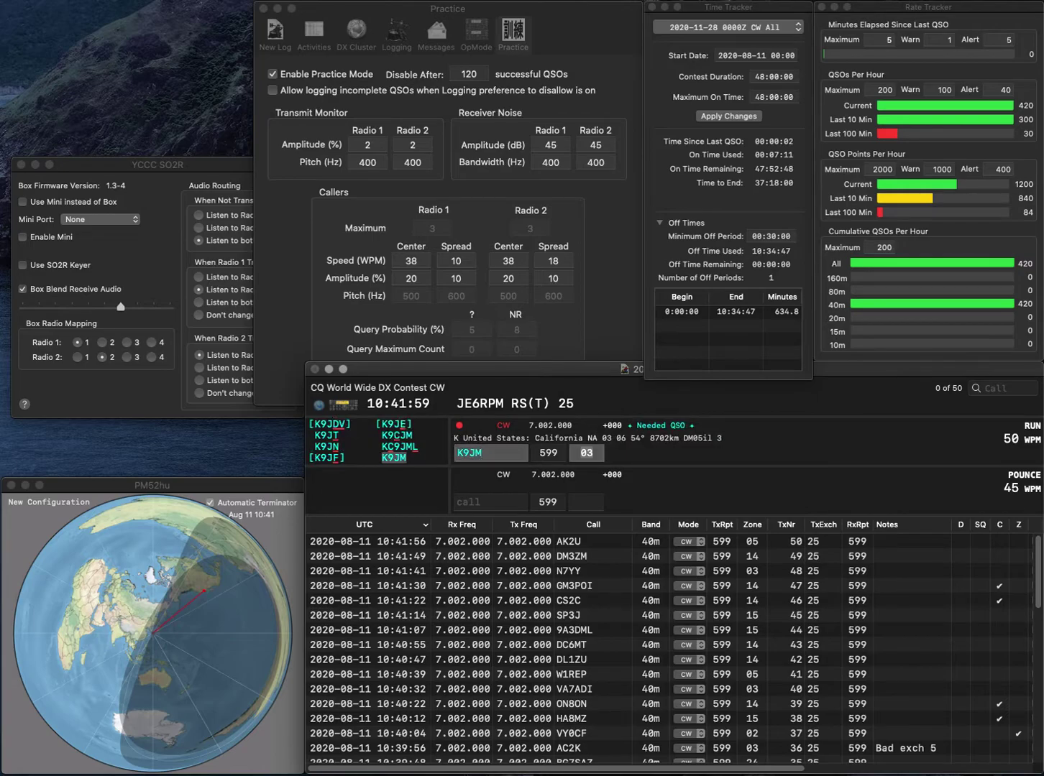
{"action": "key", "text": "Tab"}
{"action": "key", "text": "Return"}
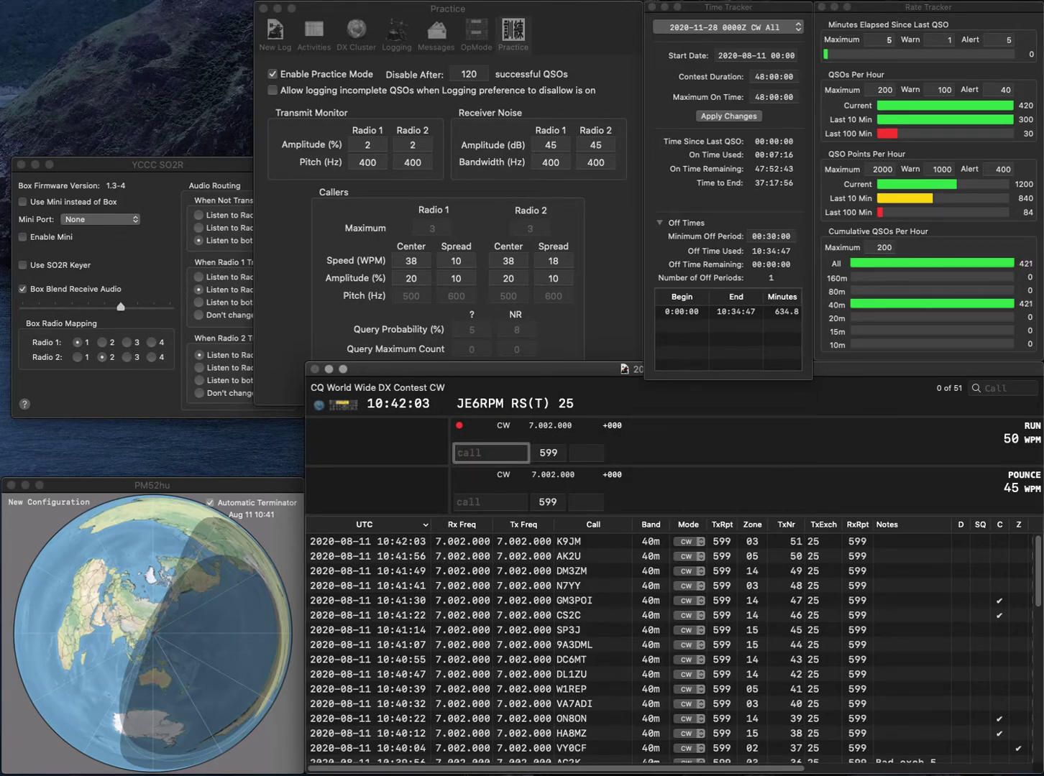
{"action": "type", "text": "JO2"}
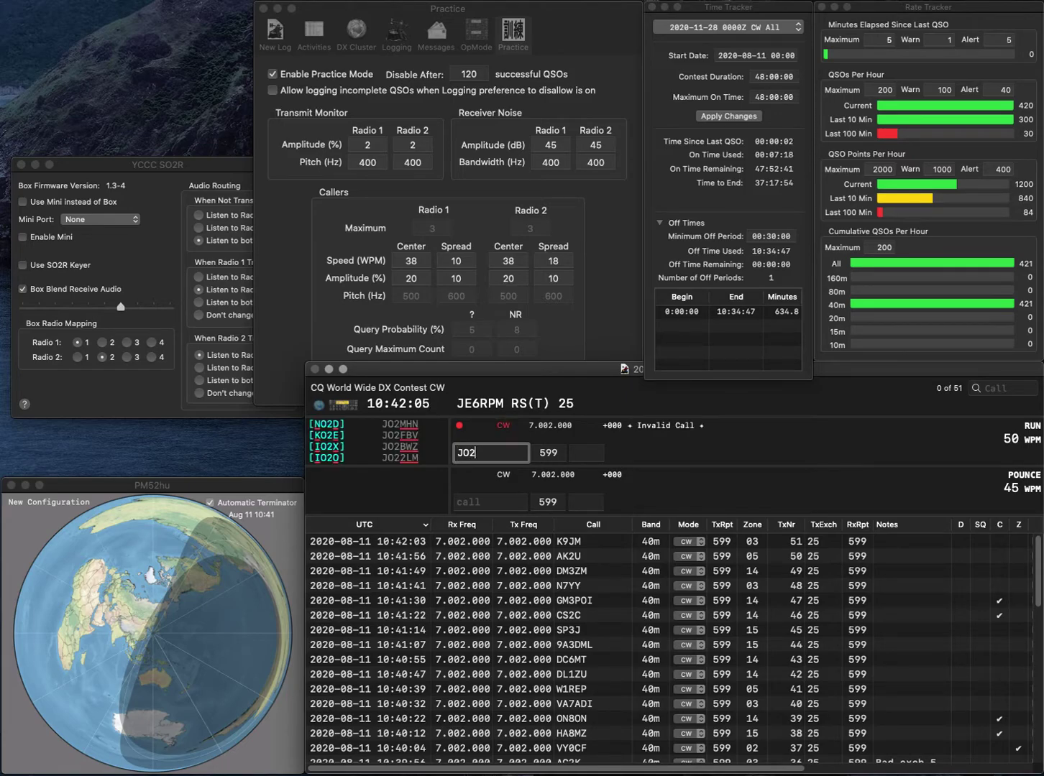
{"action": "type", "text": "MHN"}
{"action": "key", "text": "Return"}
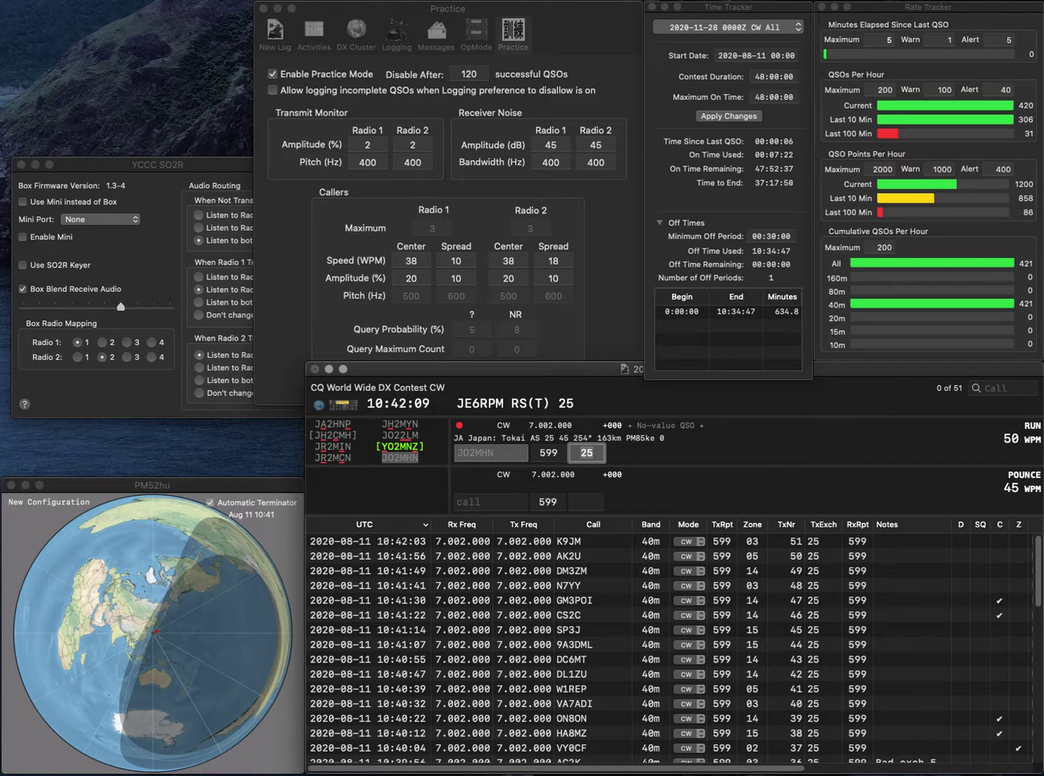
{"action": "key", "text": "Return"}
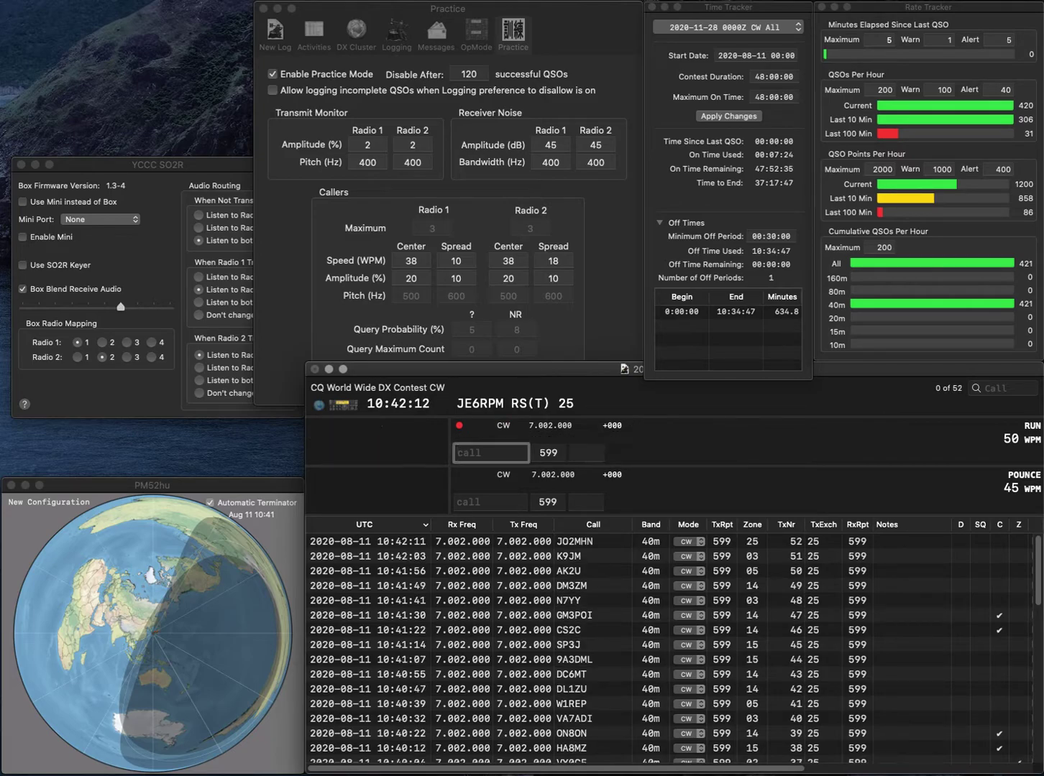
{"action": "type", "text": "N2AX"}
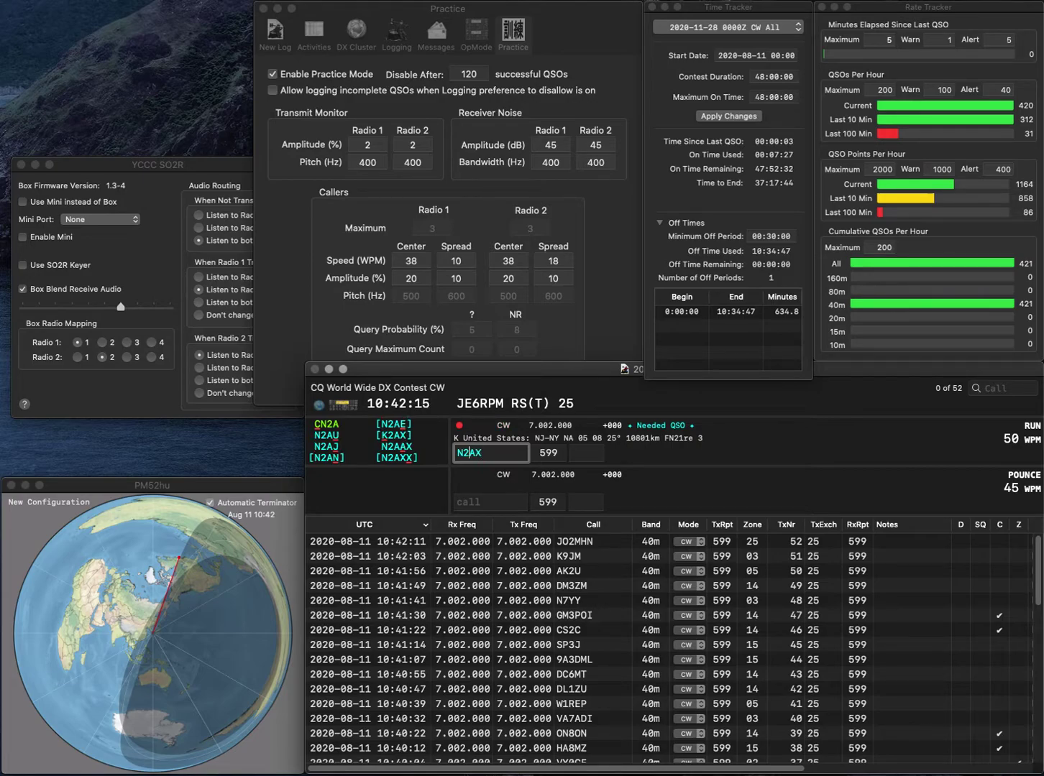
{"action": "type", "text": "A"}
{"action": "key", "text": "space"}
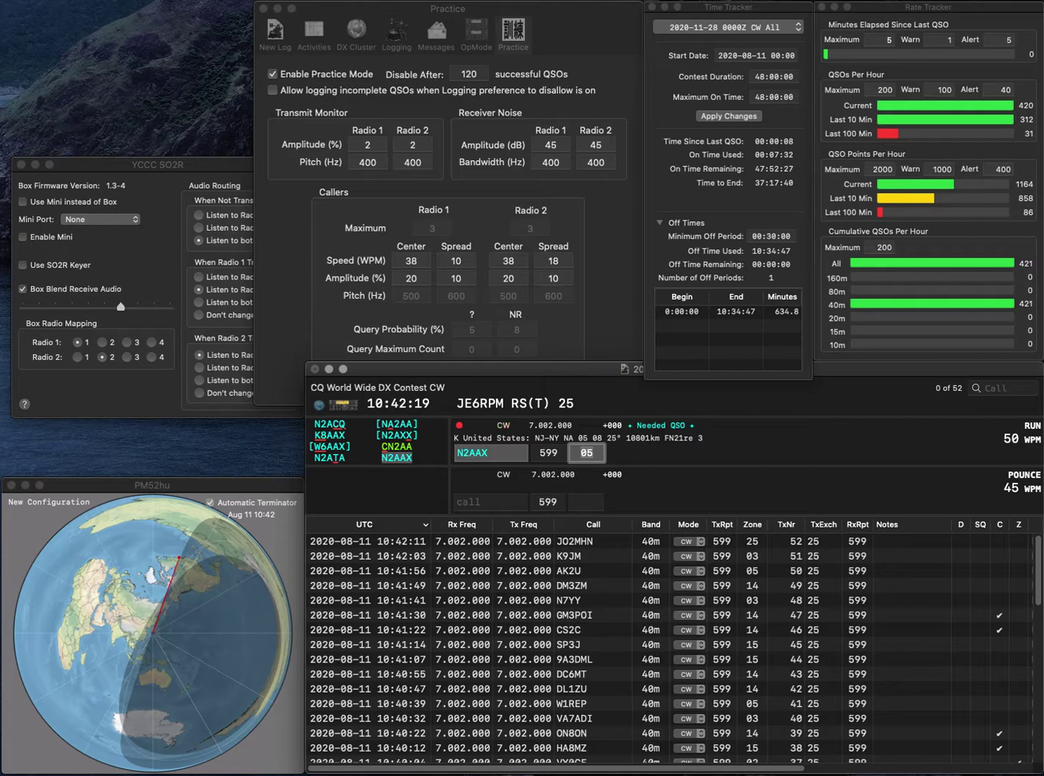
{"action": "key", "text": "Return"}
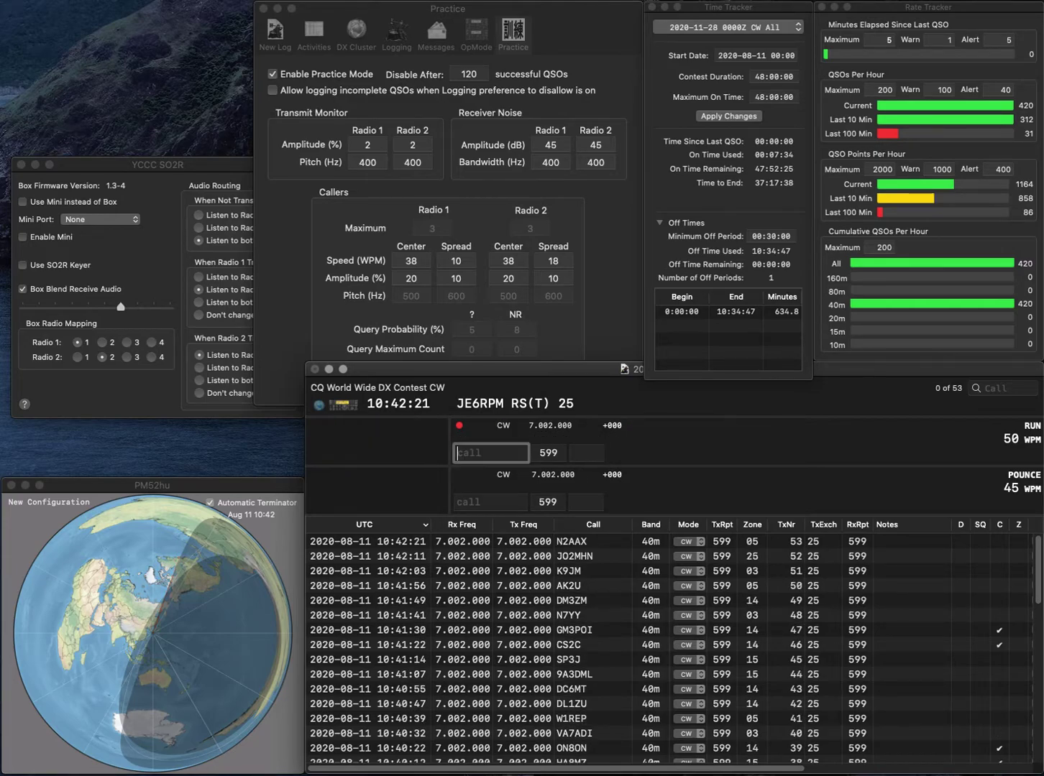
Enter the call JL3VUL on the run radio and log the contact with report 599 and zone 25.
{"action": "type", "text": "JL3"}
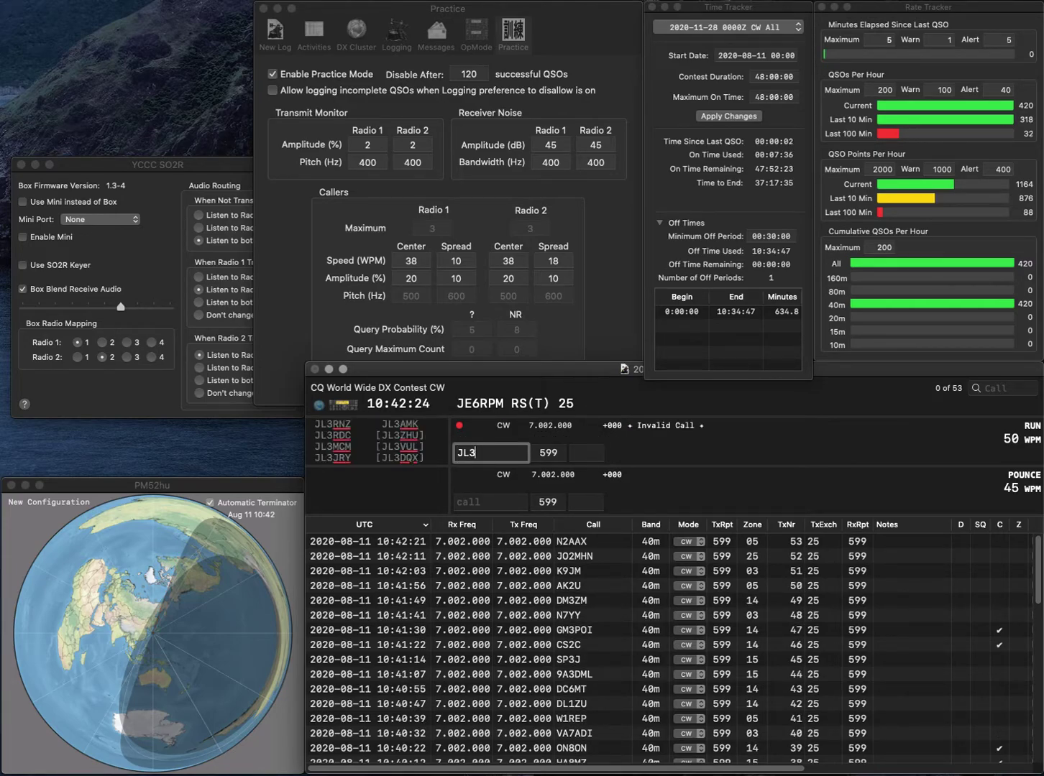
{"action": "type", "text": "VUL"}
{"action": "key", "text": "Tab"}
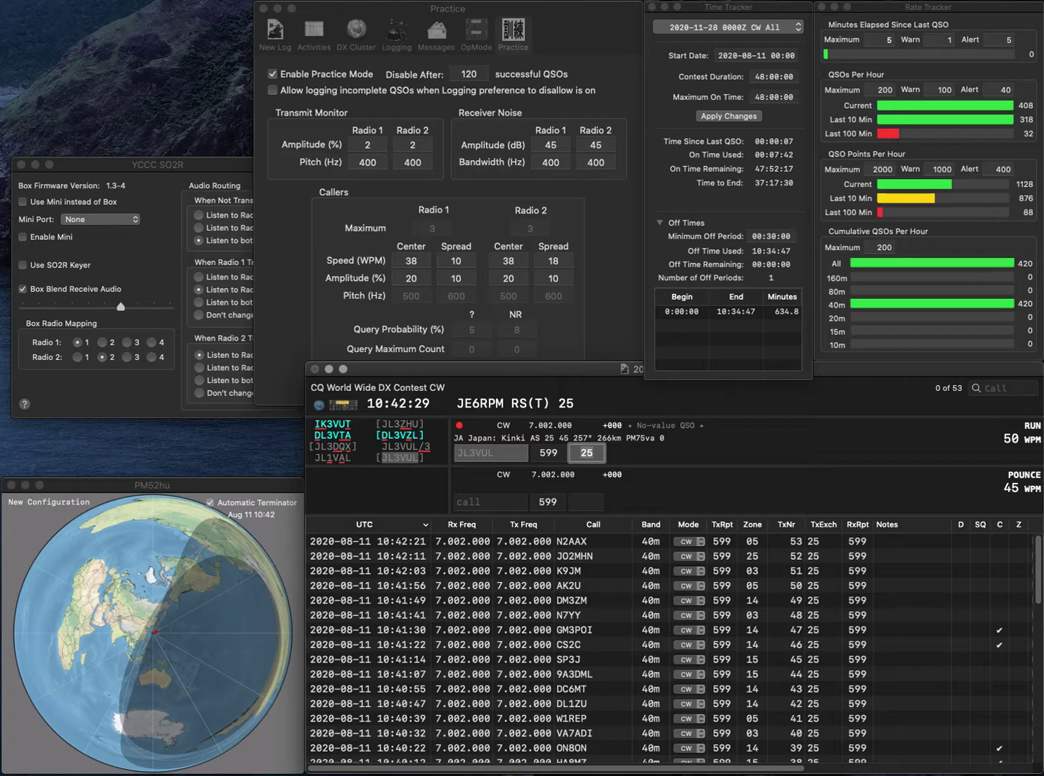
{"action": "key", "text": "Return"}
{"action": "type", "text": "7D"}
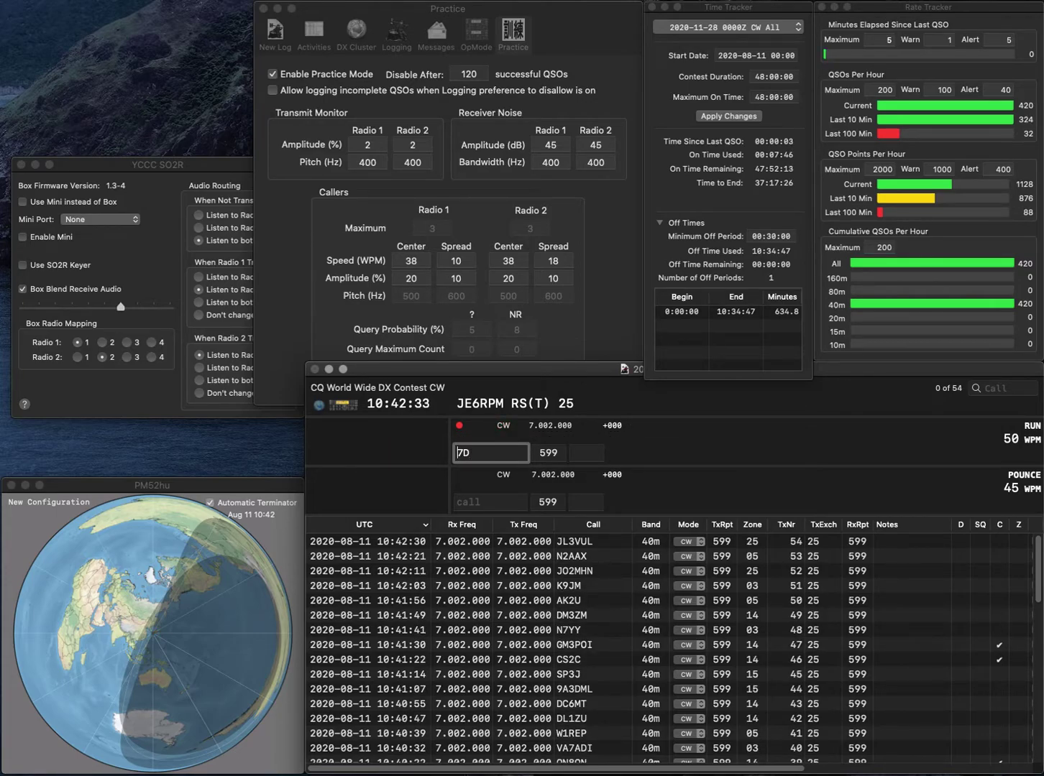
{"action": "type", "text": "UR"}
{"action": "key", "text": "space"}
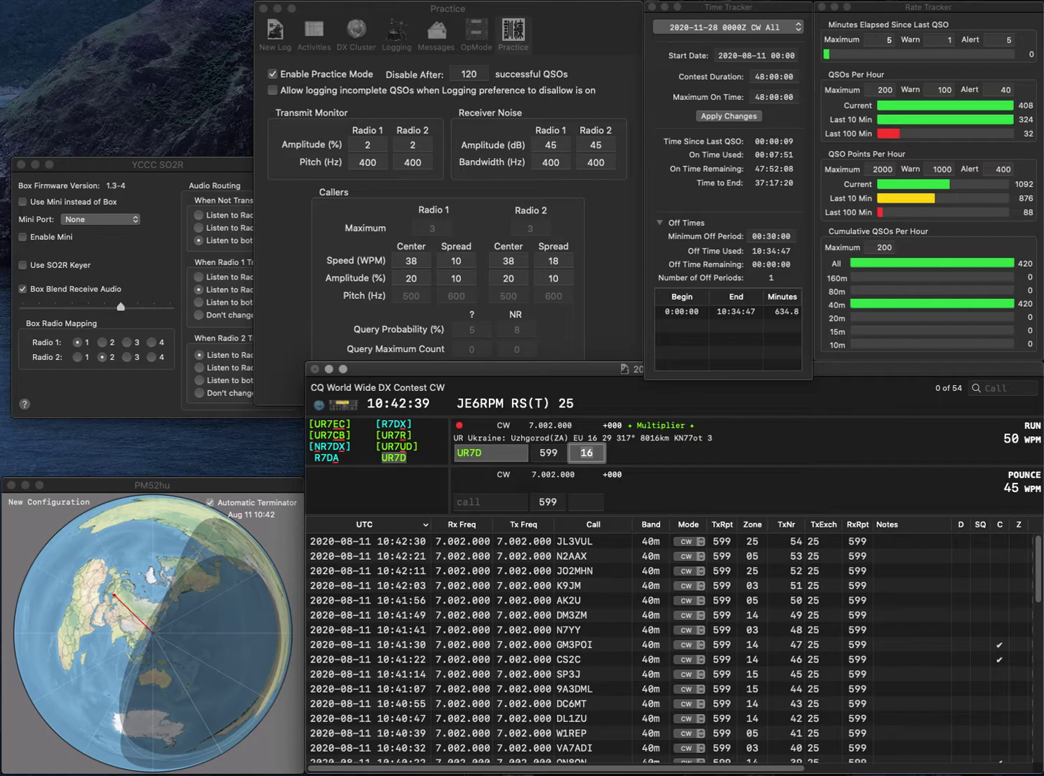
{"action": "key", "text": "Return"}
{"action": "type", "text": "SA"}
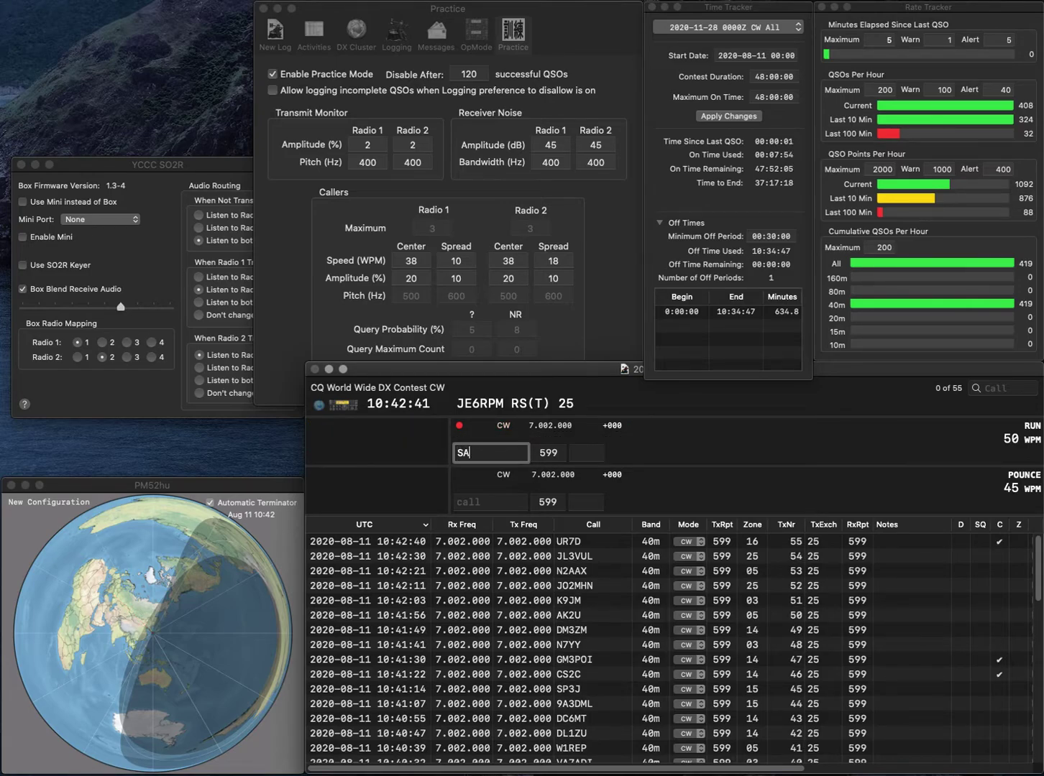
{"action": "type", "text": "5JUS"}
{"action": "key", "text": "space"}
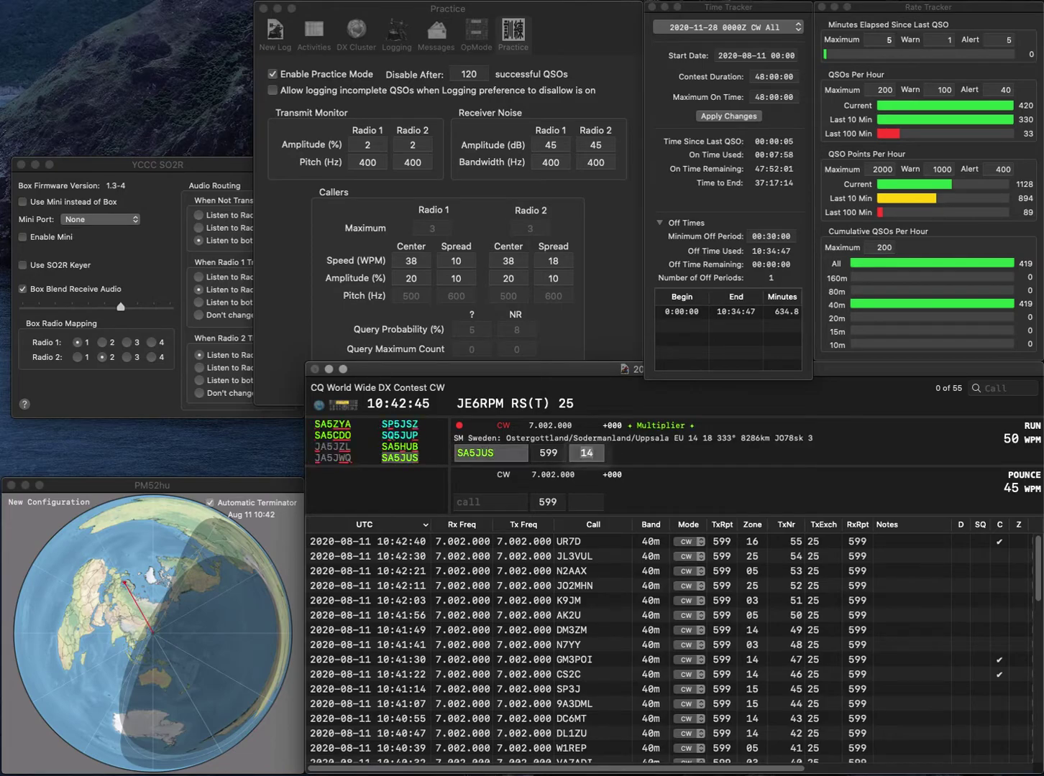
{"action": "key", "text": "Return"}
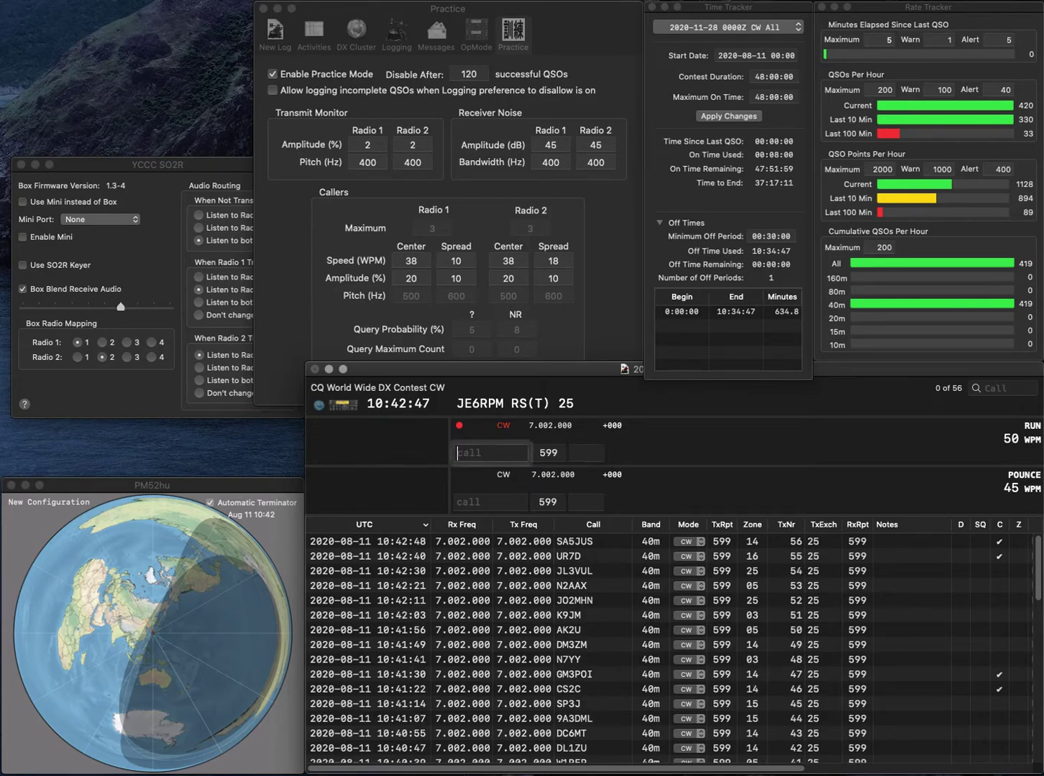
Log run-radio contacts with DL1MAJ in zone 14 and IU0DMP in zone 15, both with report 599.
{"action": "type", "text": "DL"}
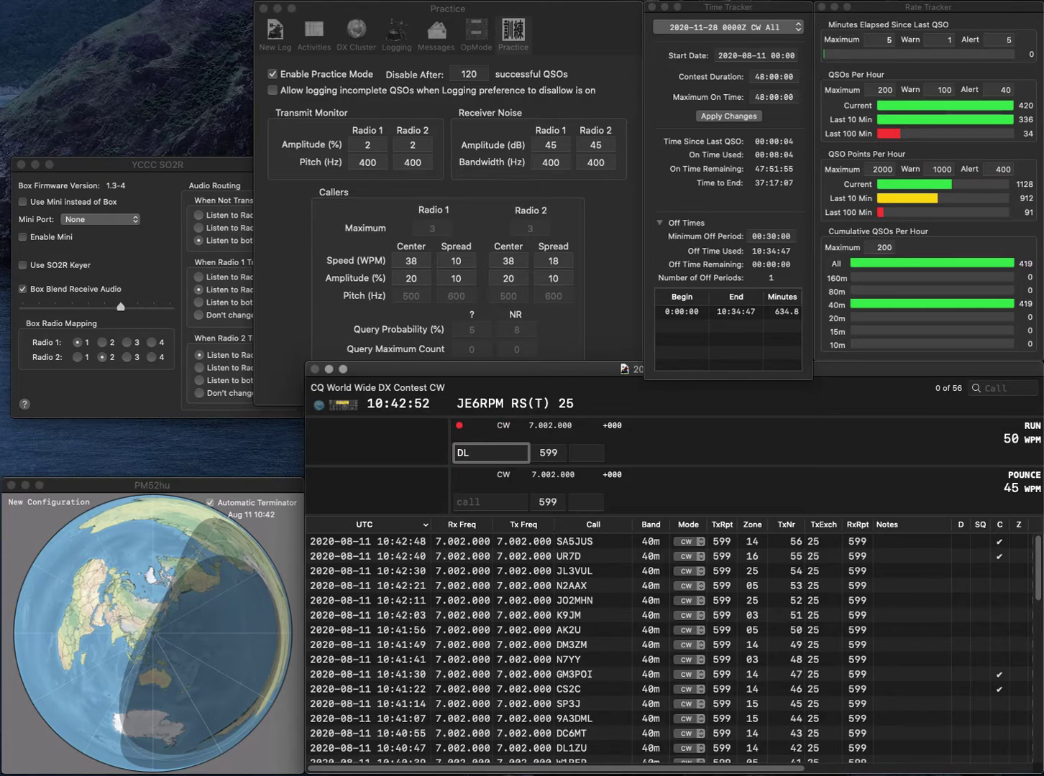
{"action": "type", "text": "1MAJ"}
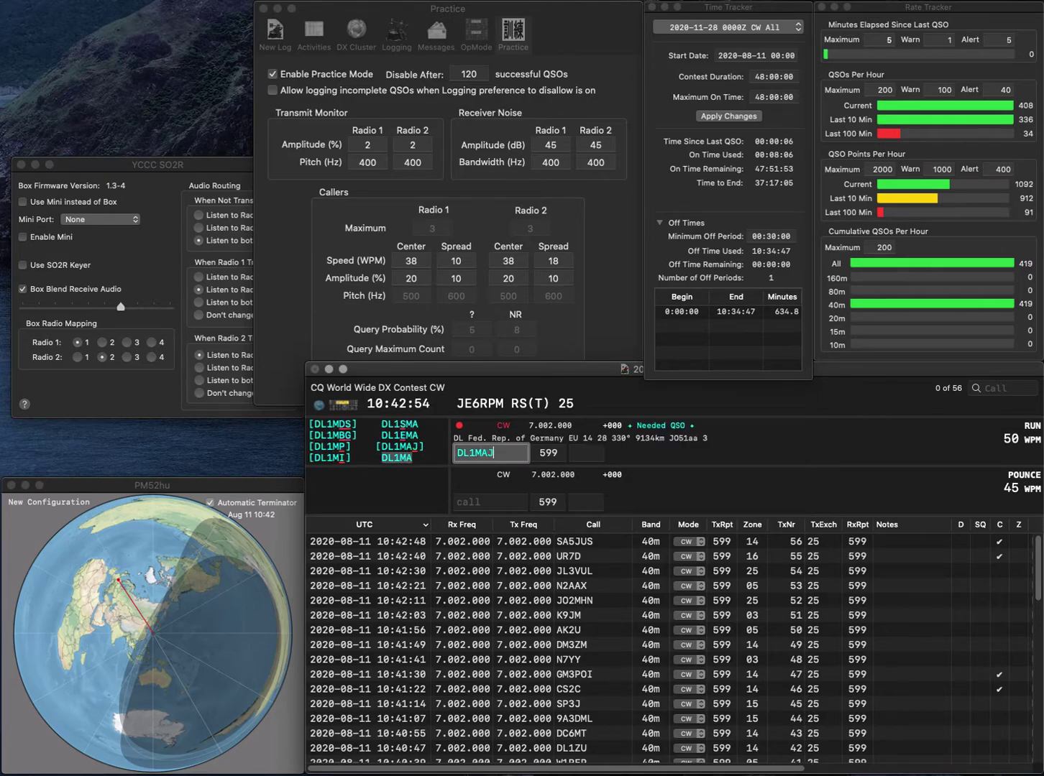
{"action": "key", "text": "Tab"}
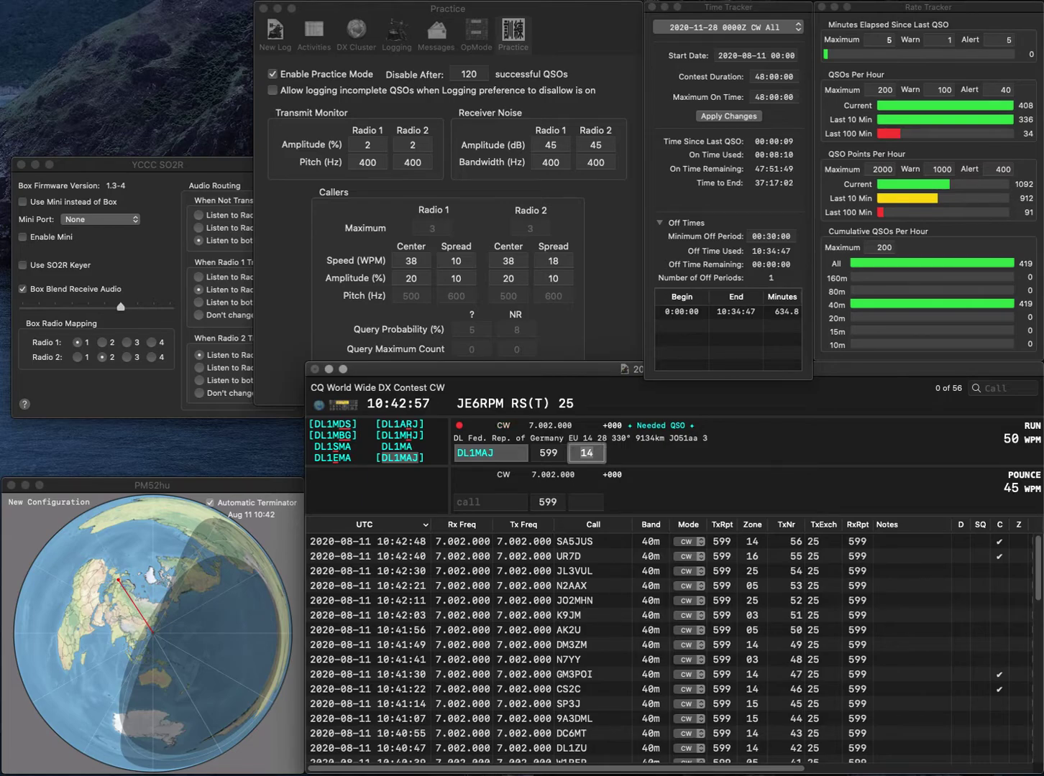
{"action": "key", "text": "Return"}
{"action": "type", "text": "IU0DMP"}
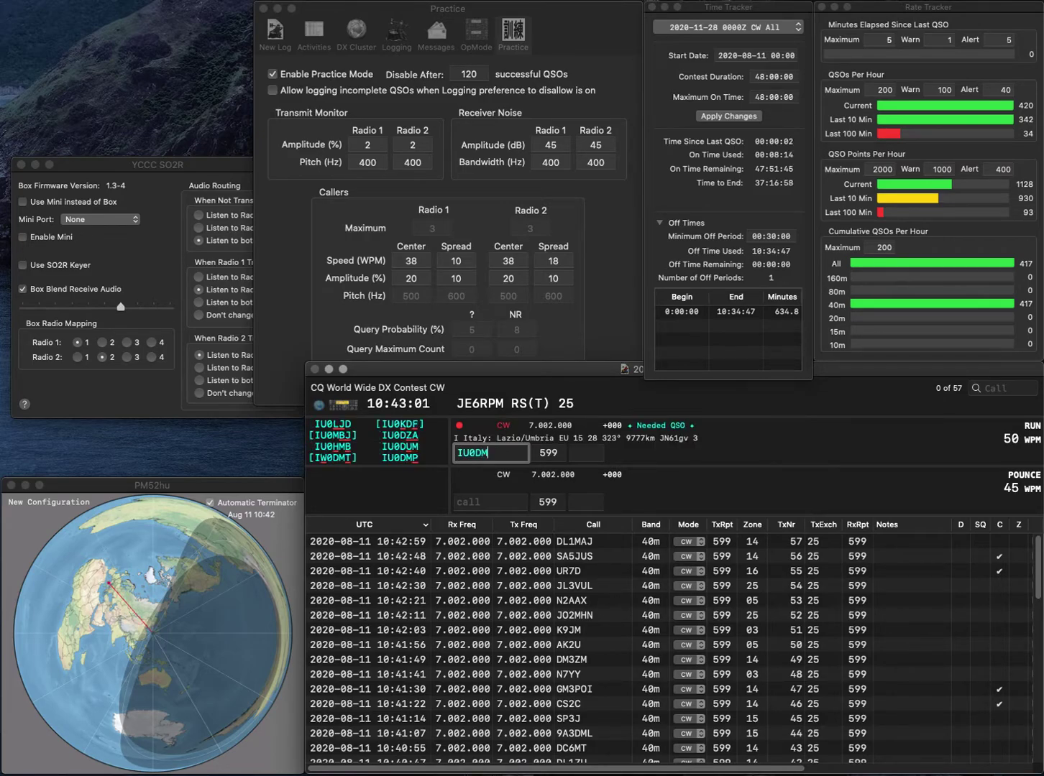
{"action": "key", "text": "Tab"}
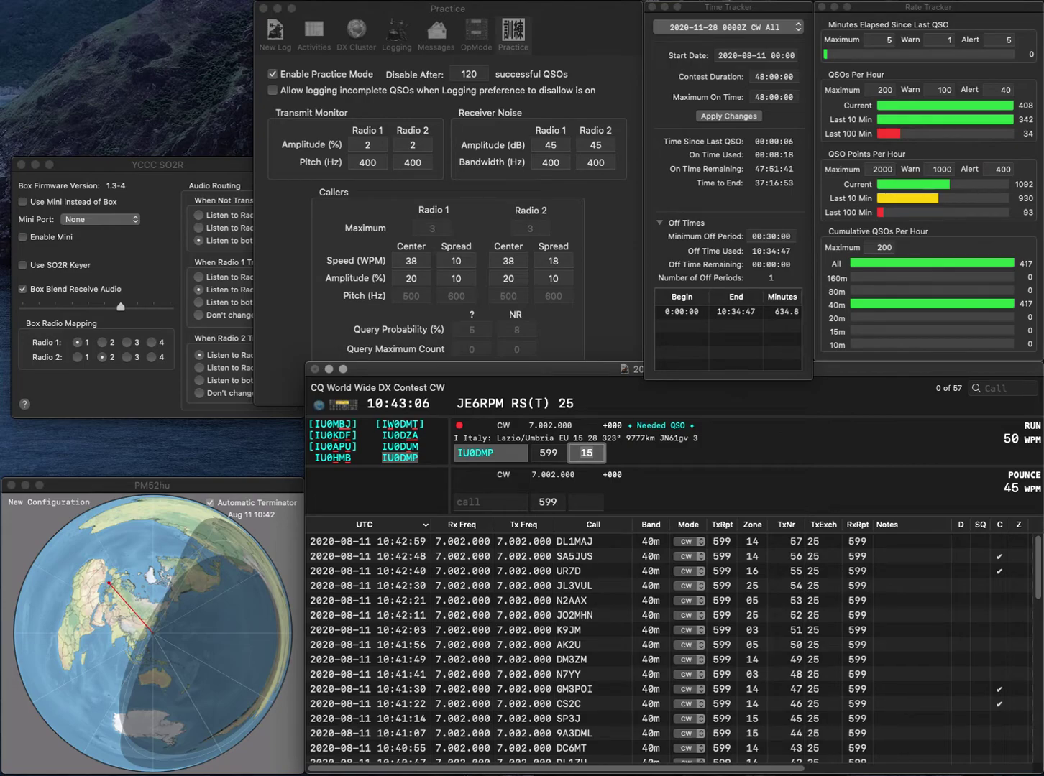
{"action": "key", "text": "Return"}
Enter the call JI2IXA on the run radio and log the contact with report 599 and zone 25.
{"action": "type", "text": "JI2IXA"}
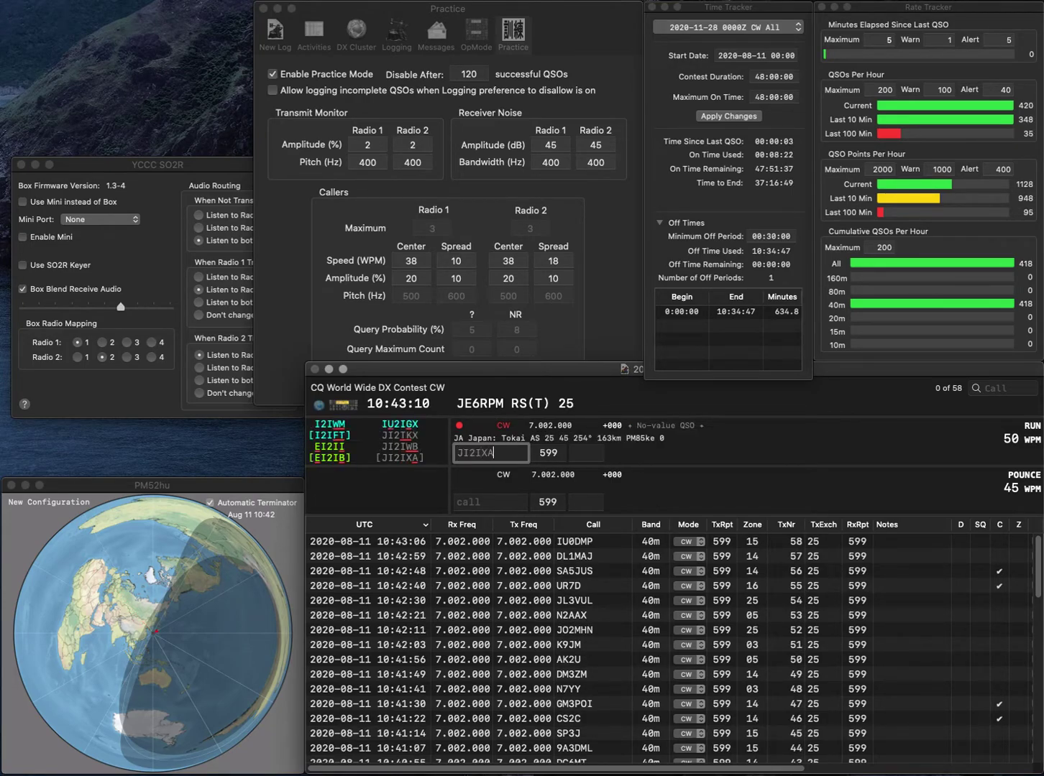
{"action": "key", "text": "space"}
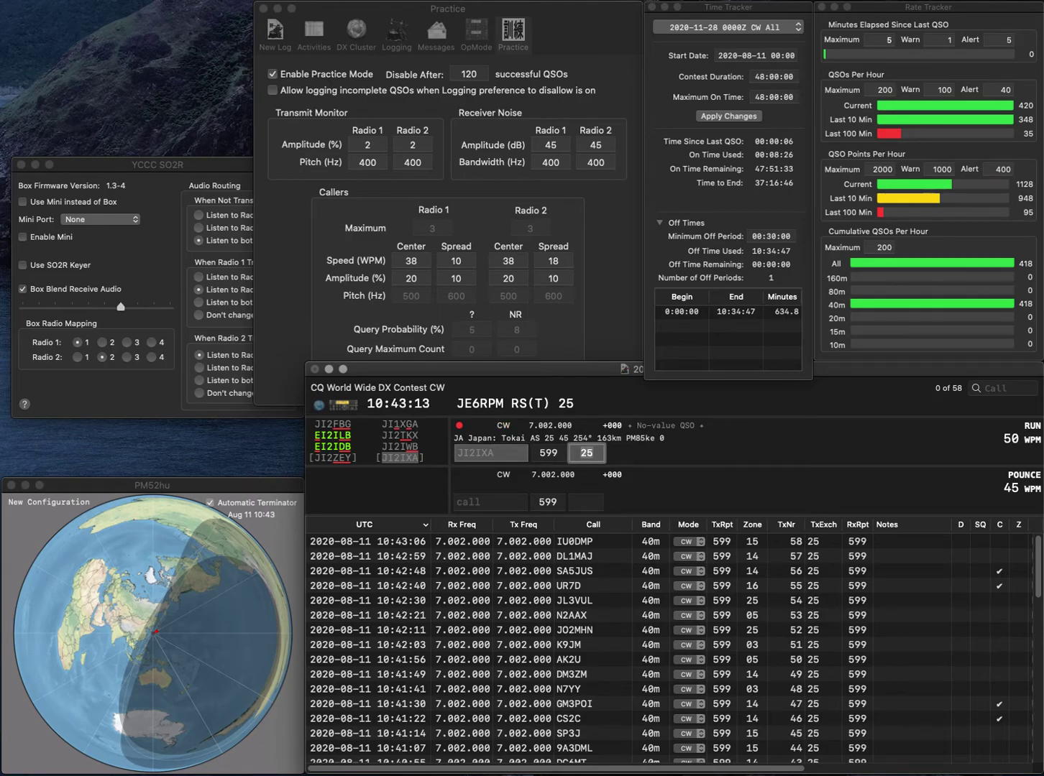
{"action": "key", "text": "Return"}
Enter the call I6BX on the run radio, correct it to IB4X, and log the contact with report 599 and zone 15.
{"action": "type", "text": "I6"}
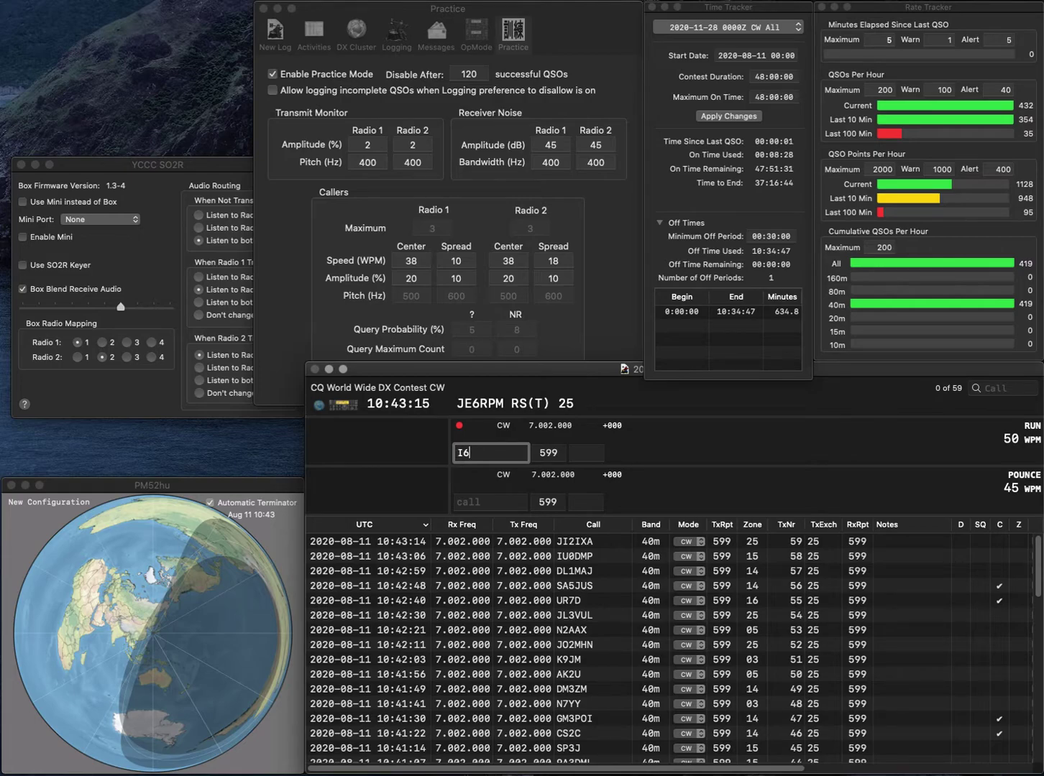
{"action": "type", "text": "BX"}
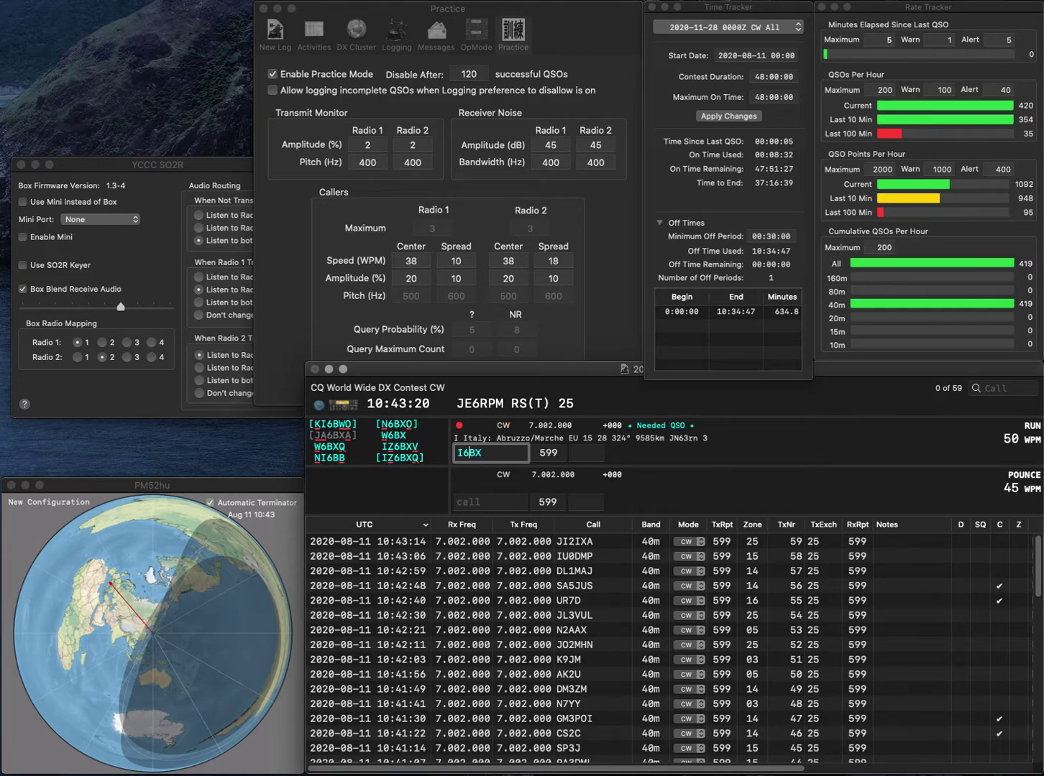
{"action": "key", "text": "BackSpace"}
{"action": "left_click", "coordinate": [468, 452]}
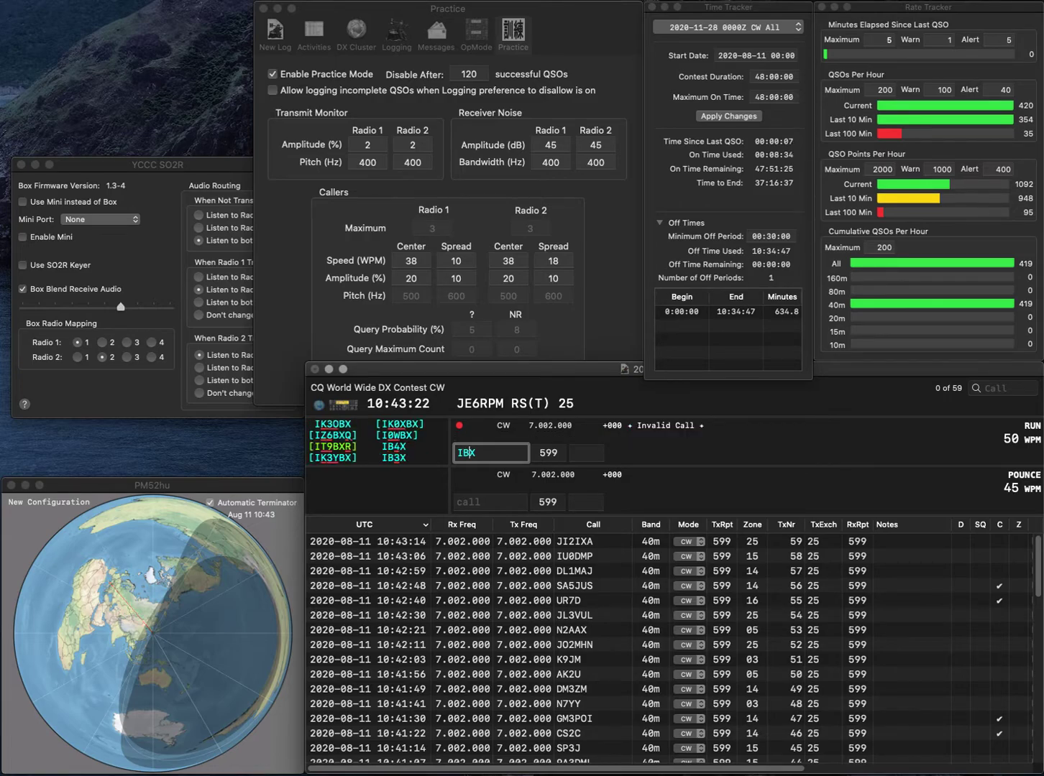
{"action": "type", "text": "3"}
{"action": "key", "text": "BackSpace"}
{"action": "type", "text": "4"}
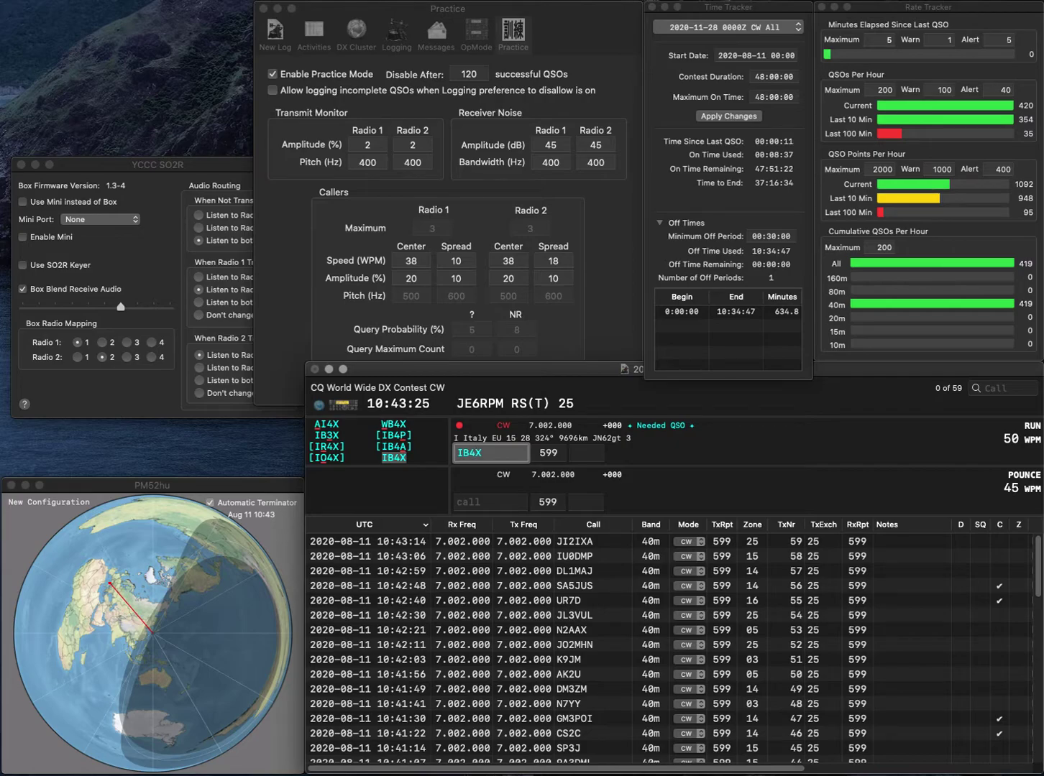
{"action": "key", "text": "Tab"}
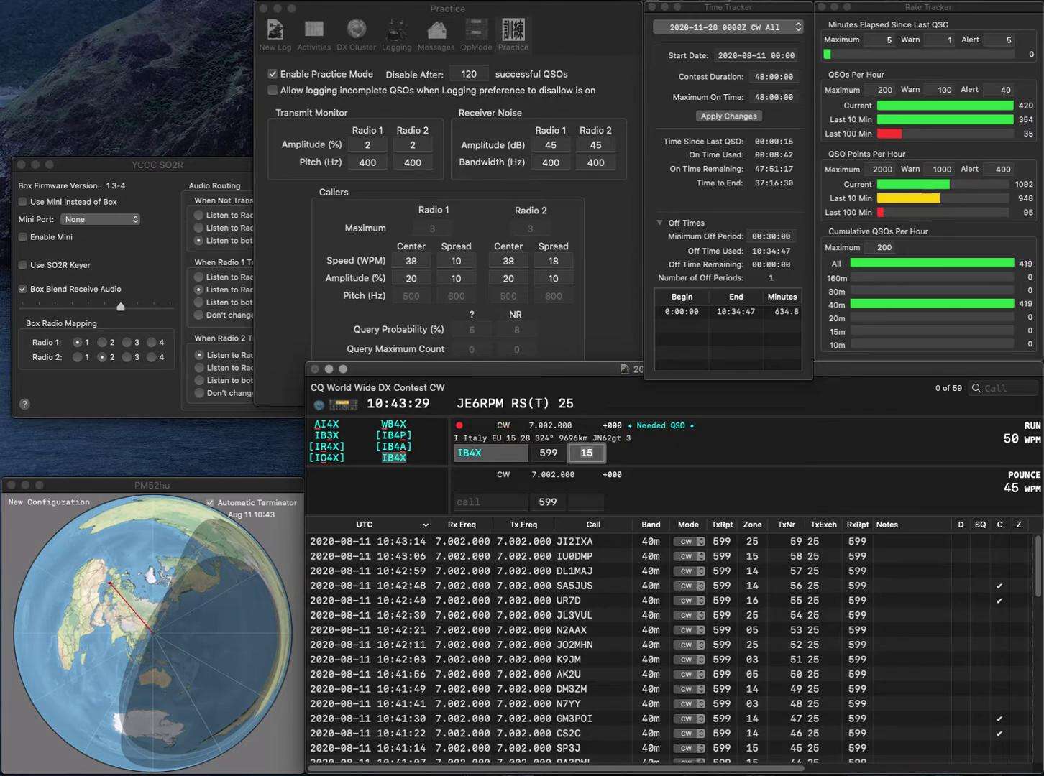
{"action": "key", "text": "Return"}
Enter the call K9MWM on the run radio and log the contact with report 599 and zone 04.
{"action": "type", "text": "K9MWM"}
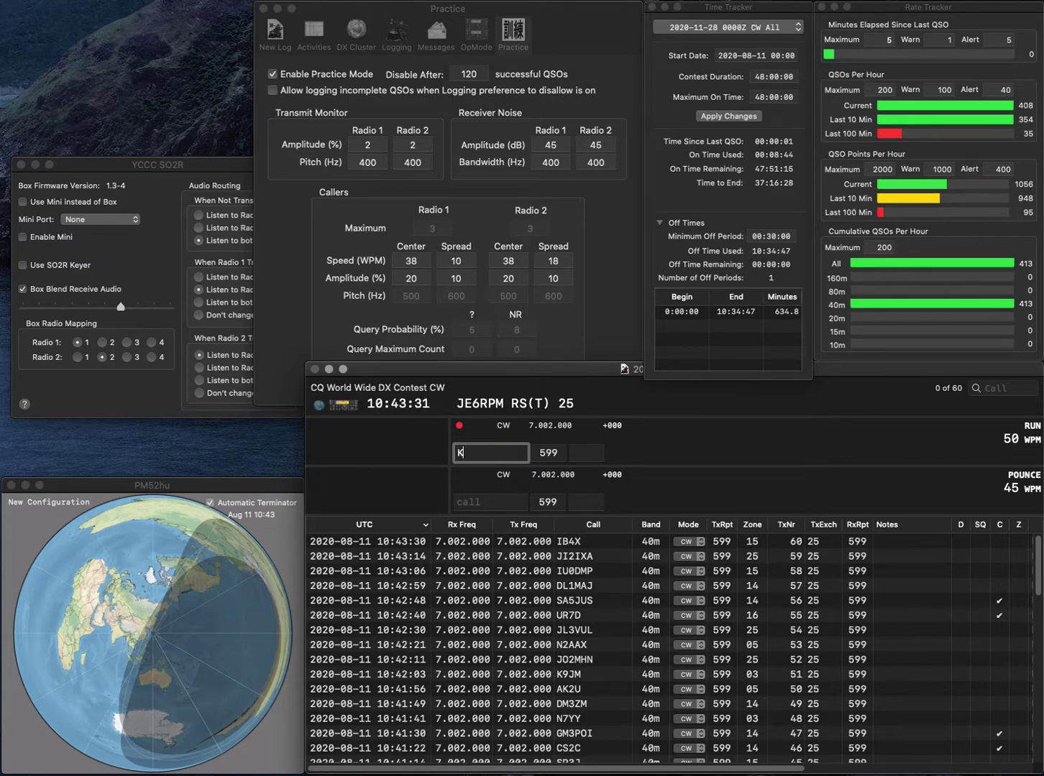
{"action": "key", "text": "space"}
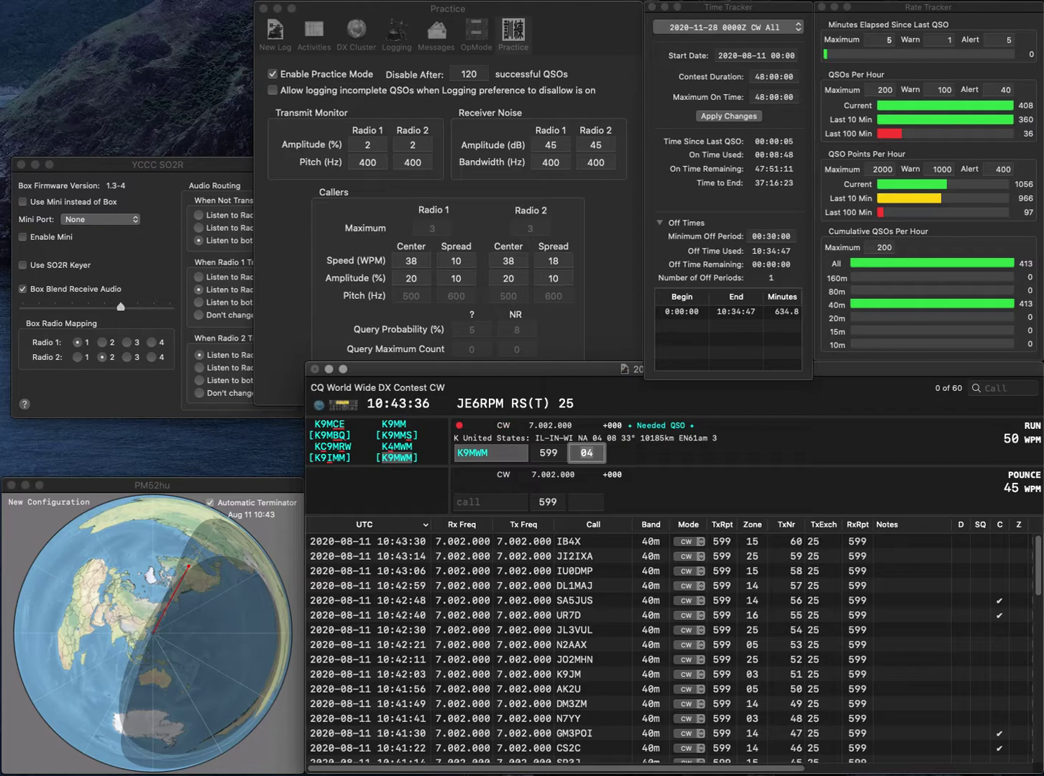
{"action": "key", "text": "Return"}
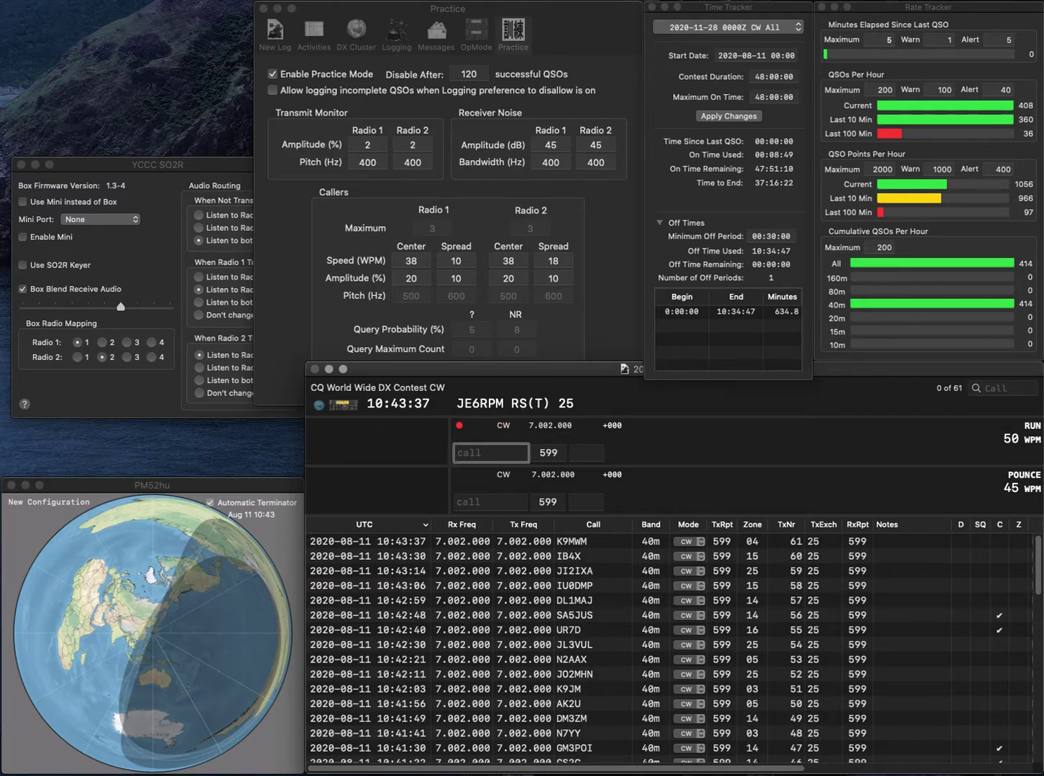
{"action": "type", "text": "SQ7"}
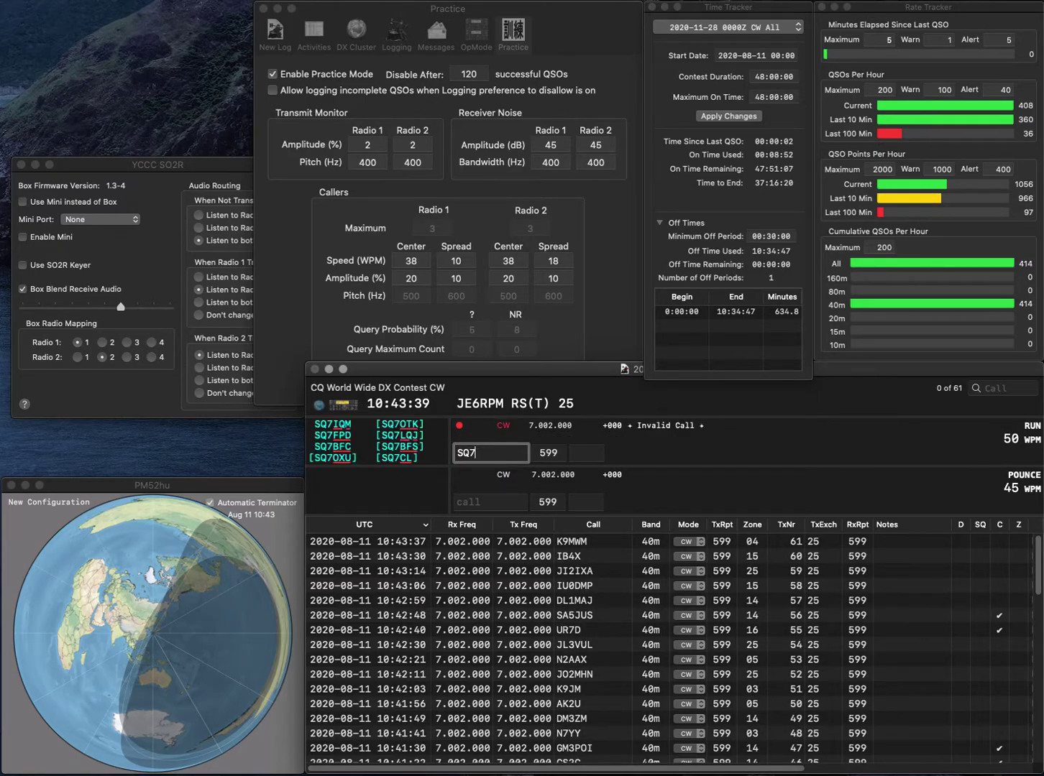
{"action": "type", "text": "OTY"}
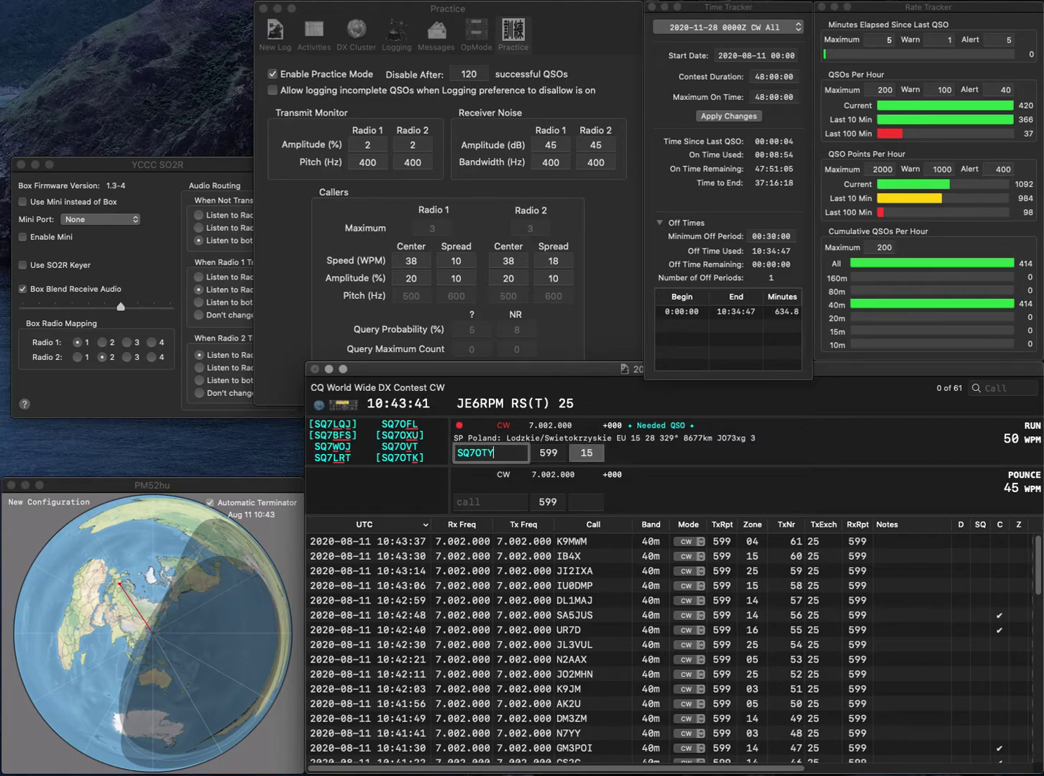
{"action": "key", "text": "BackSpace"}
{"action": "type", "text": "K"}
{"action": "key", "text": "Tab"}
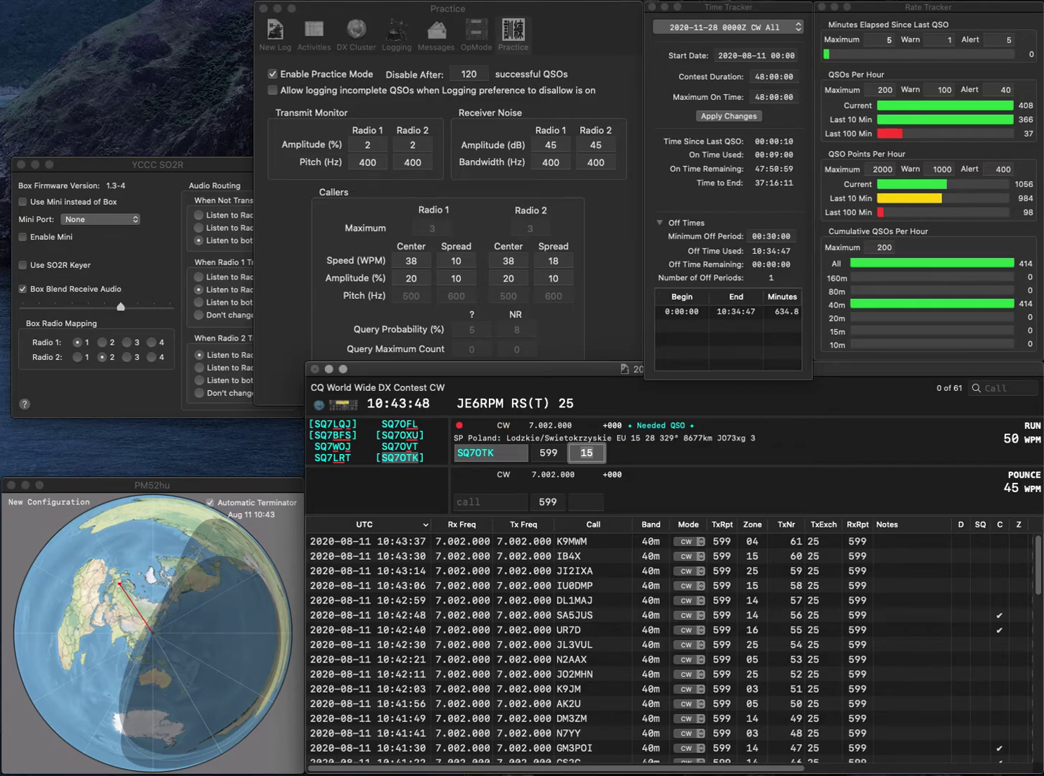
{"action": "key", "text": "Return"}
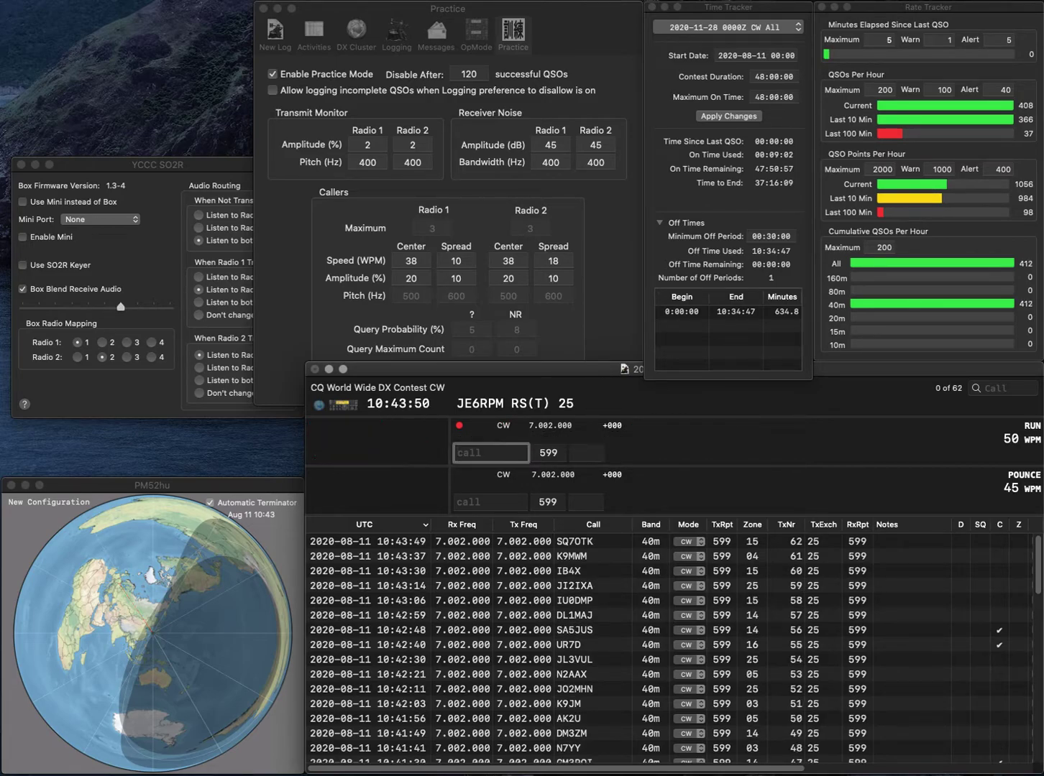
{"action": "type", "text": "NE2"}
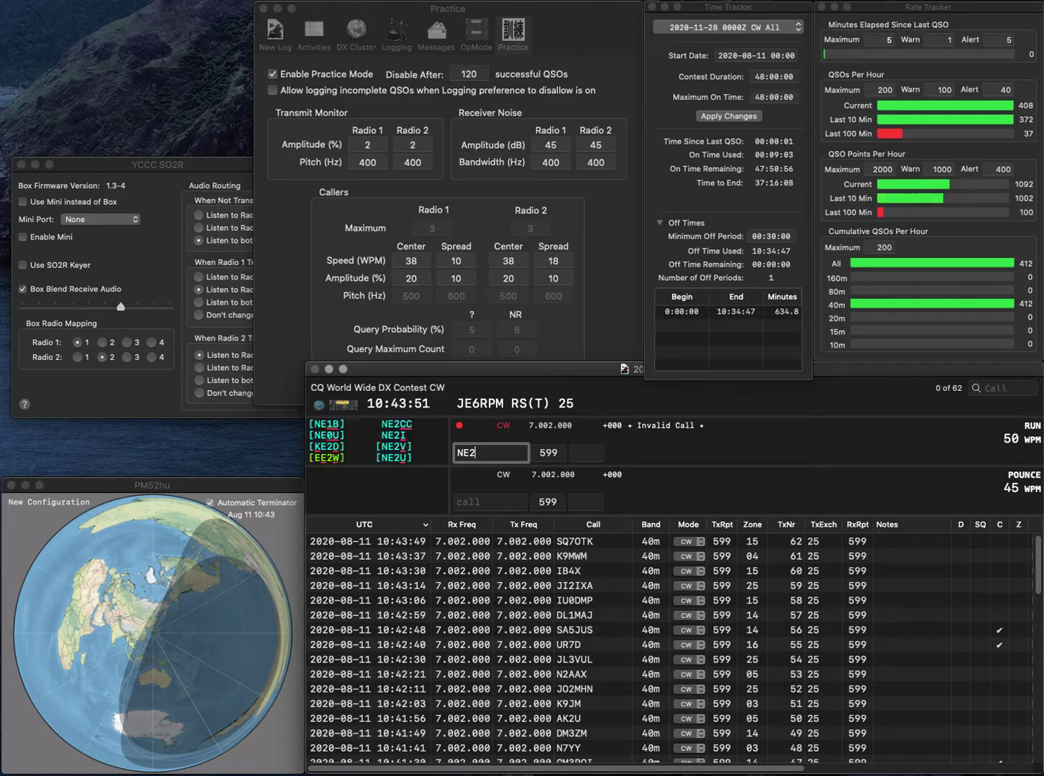
{"action": "type", "text": "CC"}
{"action": "key", "text": "space"}
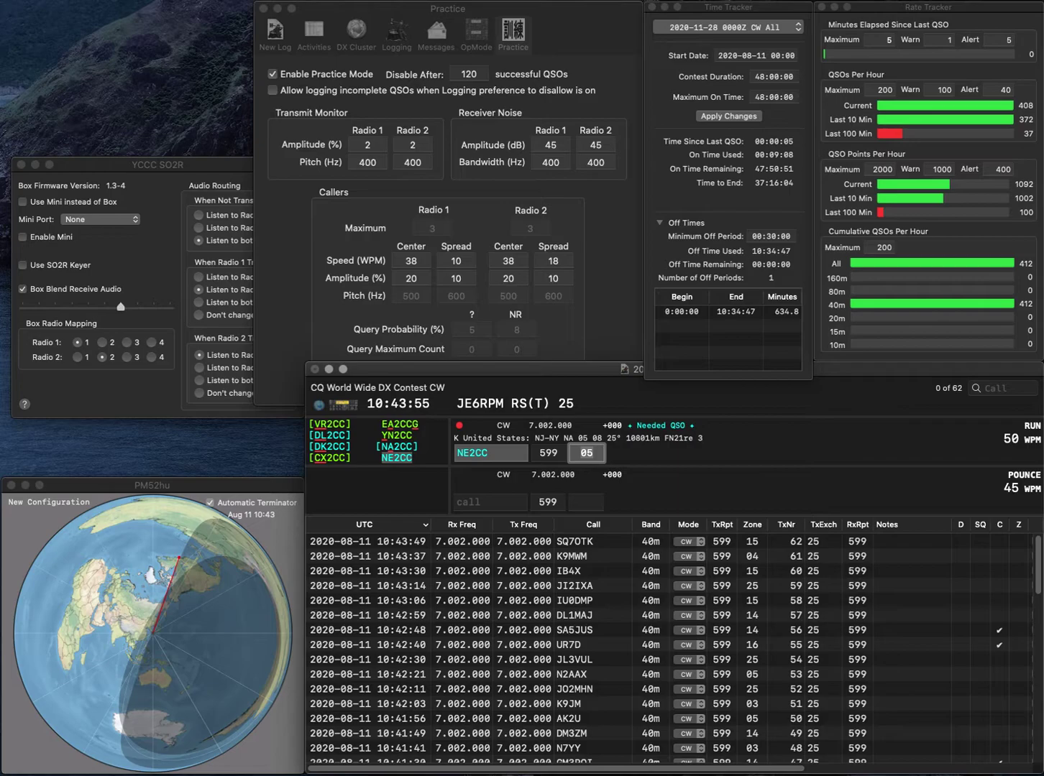
{"action": "key", "text": "Return"}
{"action": "type", "text": "LU8VC"}
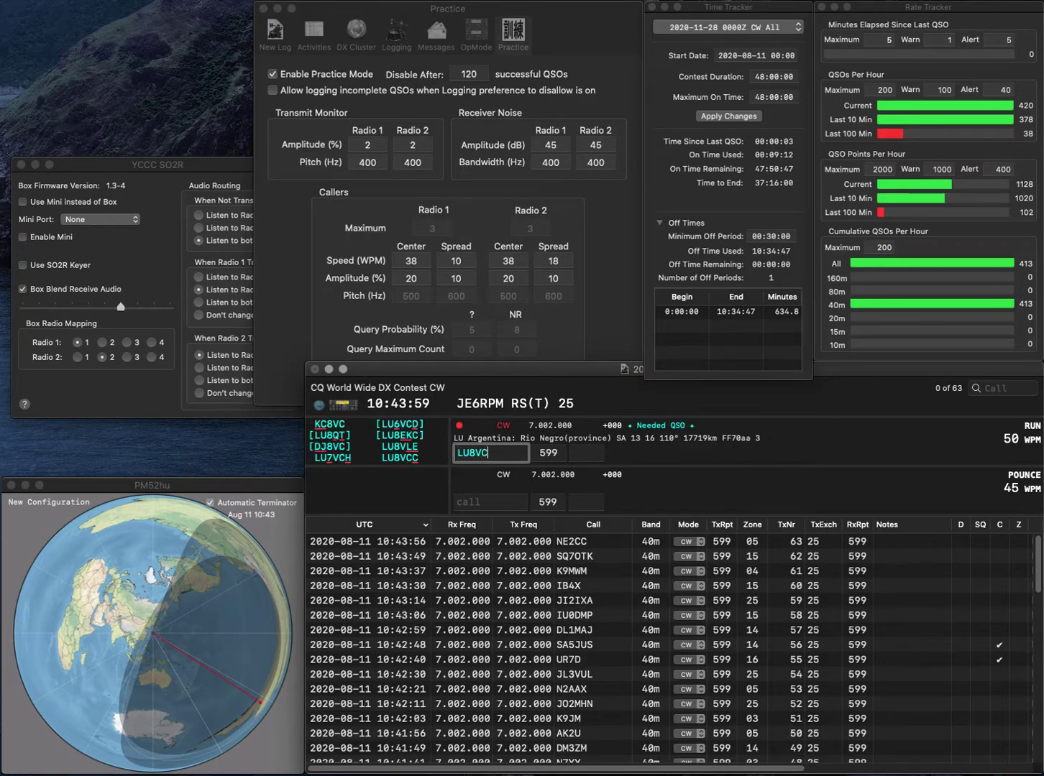
{"action": "type", "text": "C"}
{"action": "key", "text": "space"}
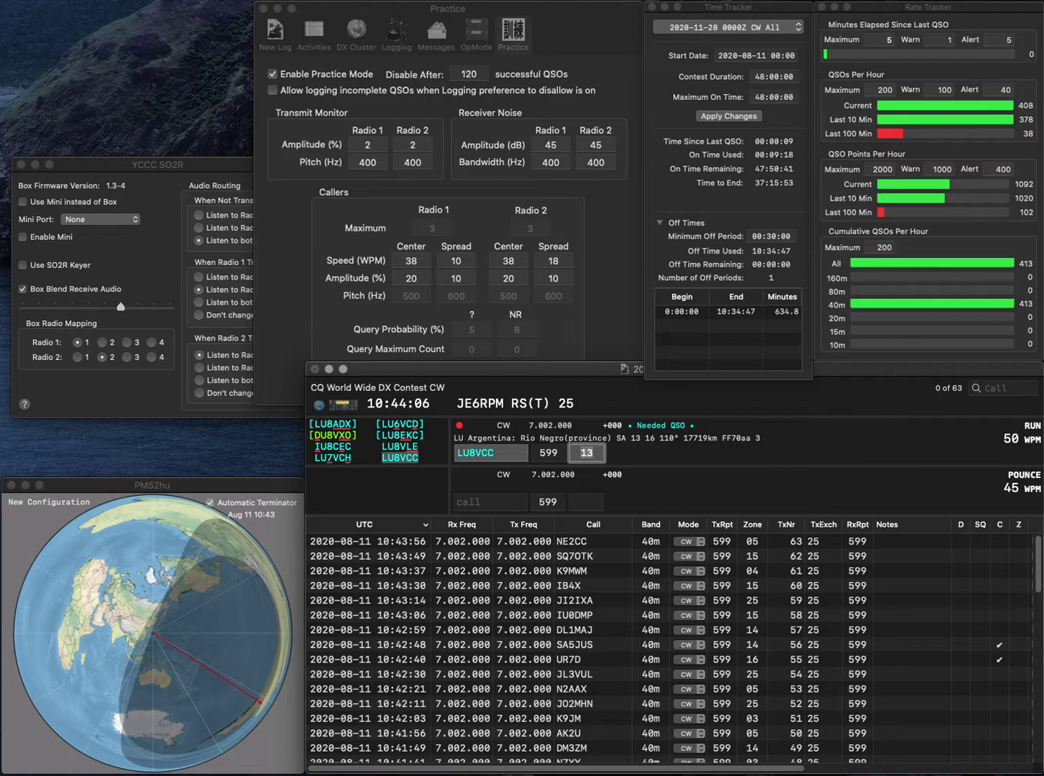
{"action": "key", "text": "Return"}
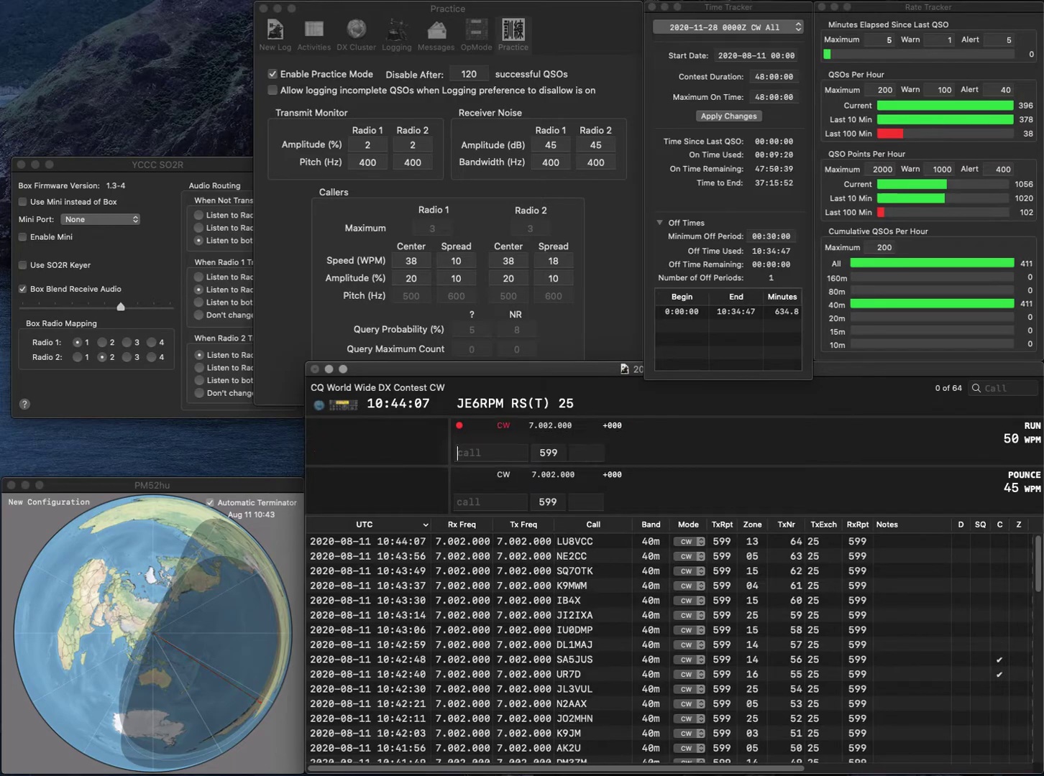
Log run-radio contacts with WI4L in zone 05 and K0GQ in zone 04, both with report 599.
{"action": "type", "text": "WI4L"}
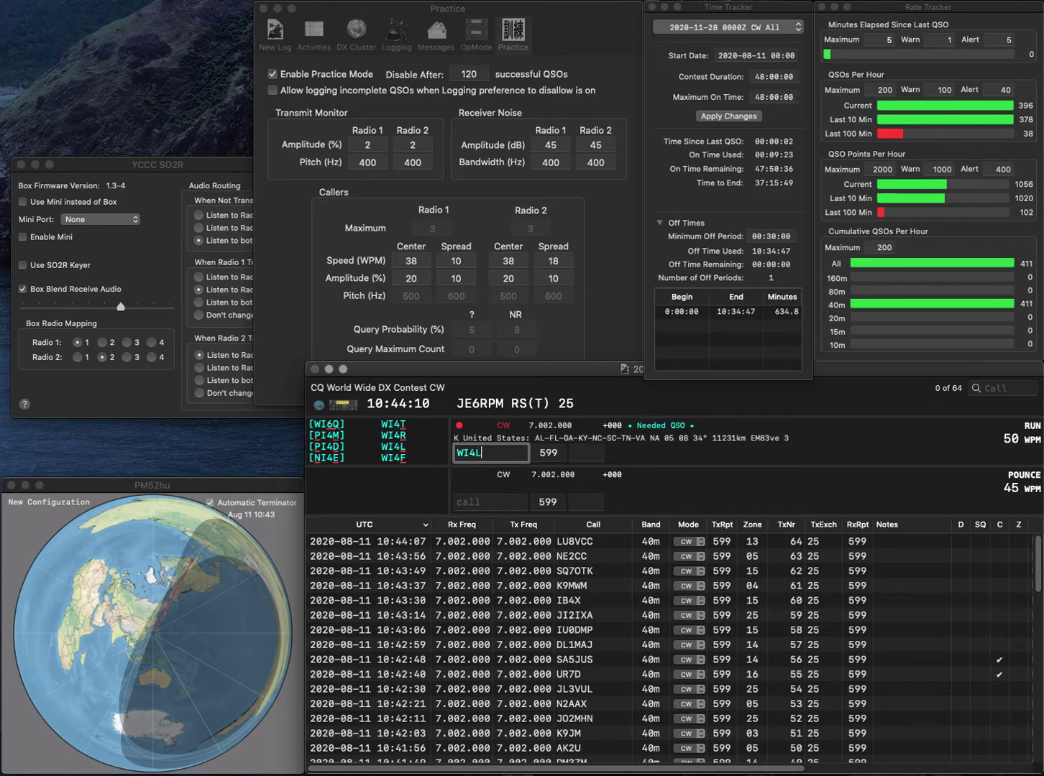
{"action": "key", "text": "space"}
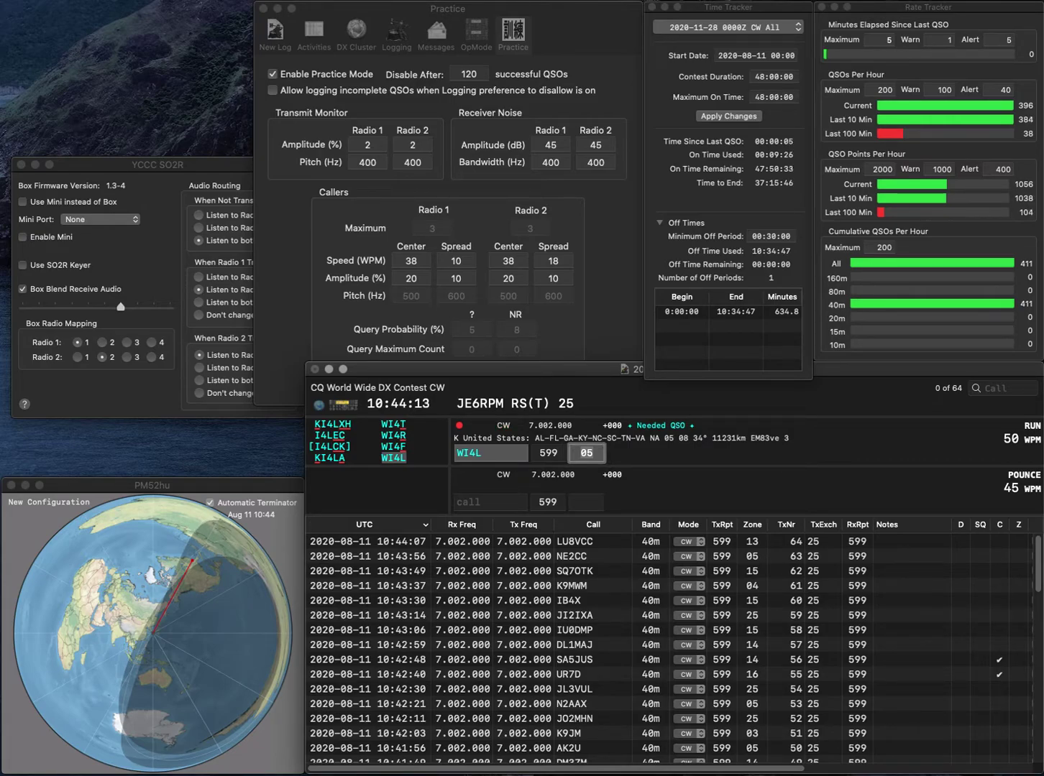
{"action": "key", "text": "Return"}
{"action": "type", "text": "K0GQ"}
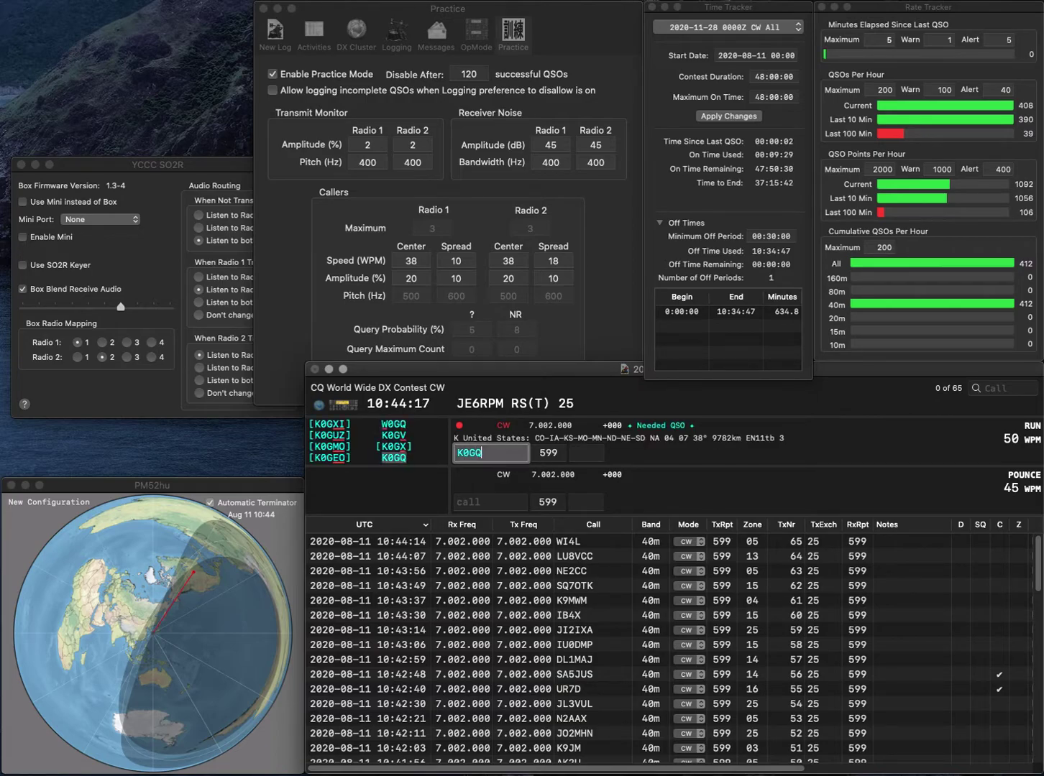
{"action": "key", "text": "Return"}
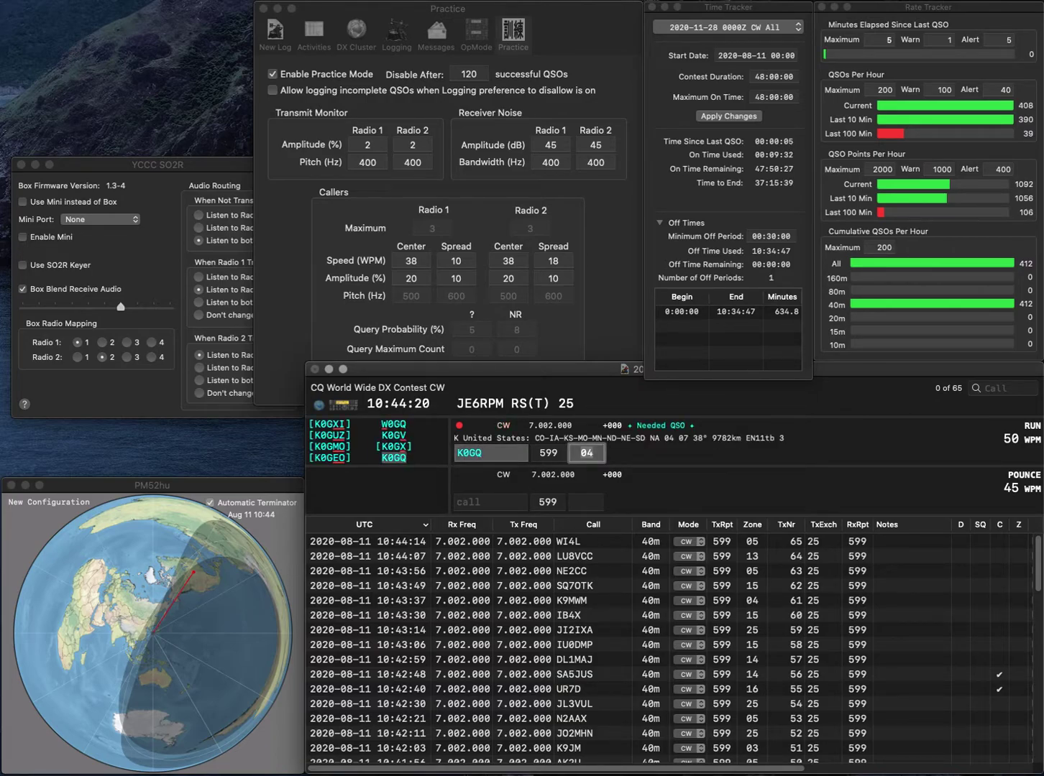
{"action": "key", "text": "Return"}
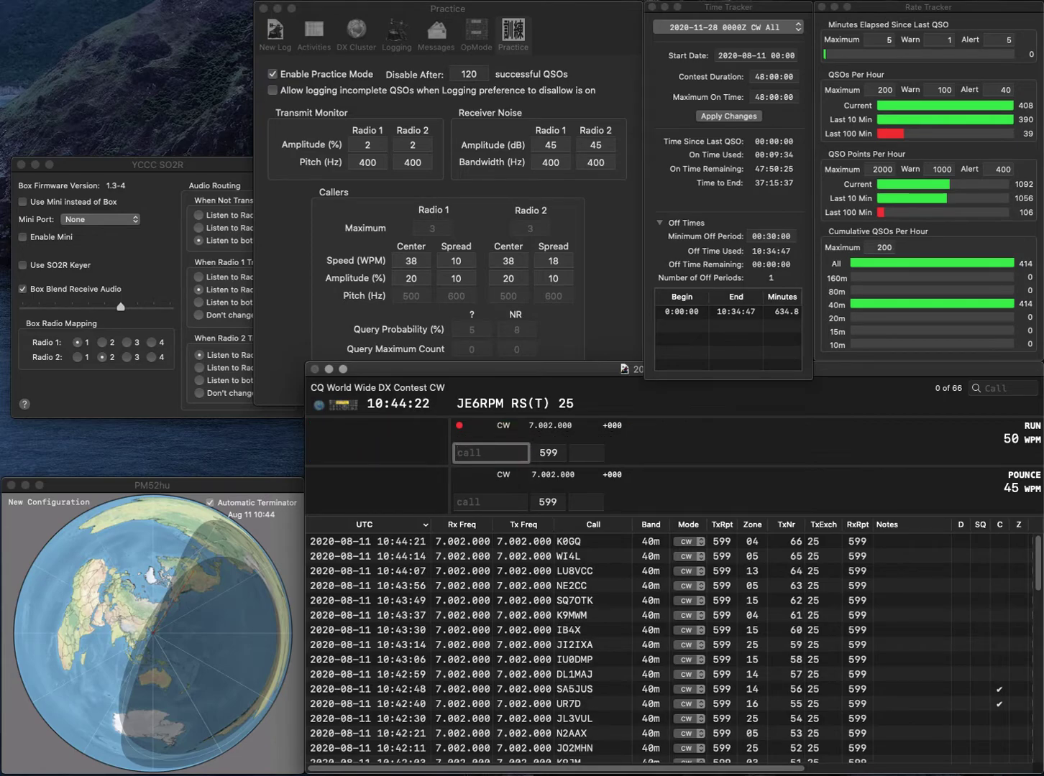
Enter the call MX0ADJ on the run radio and log the contact with report 599 and zone 14.
{"action": "type", "text": "MX0A"}
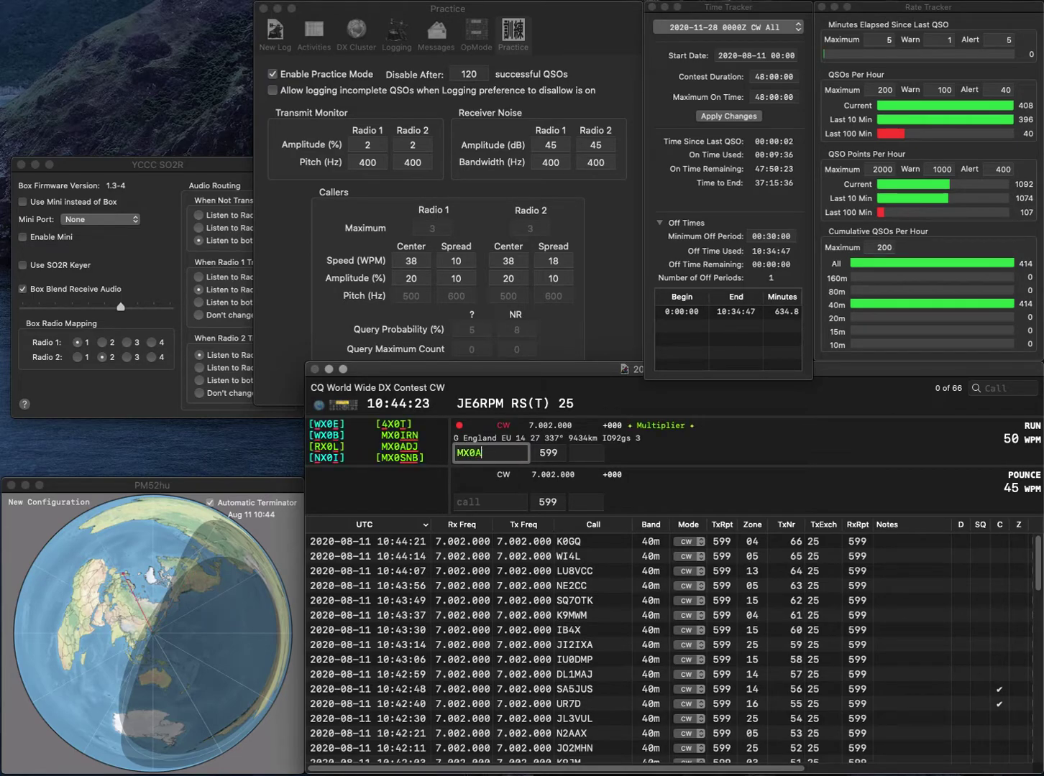
{"action": "type", "text": "DJ"}
{"action": "key", "text": "Tab"}
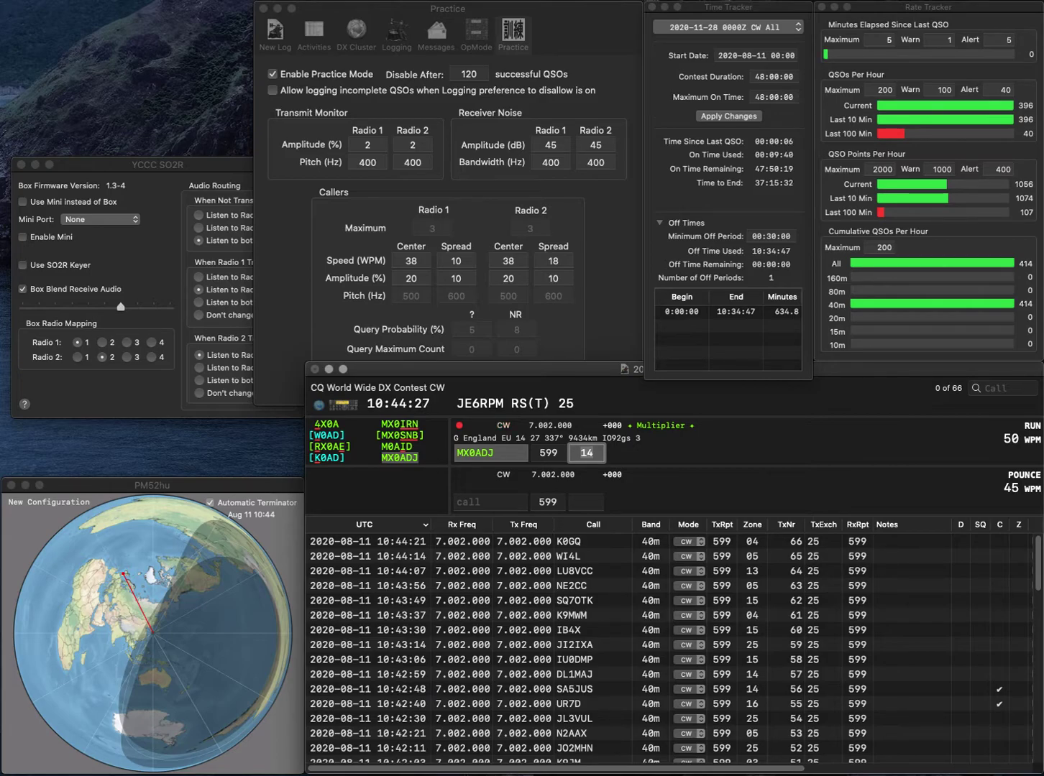
{"action": "key", "text": "Return"}
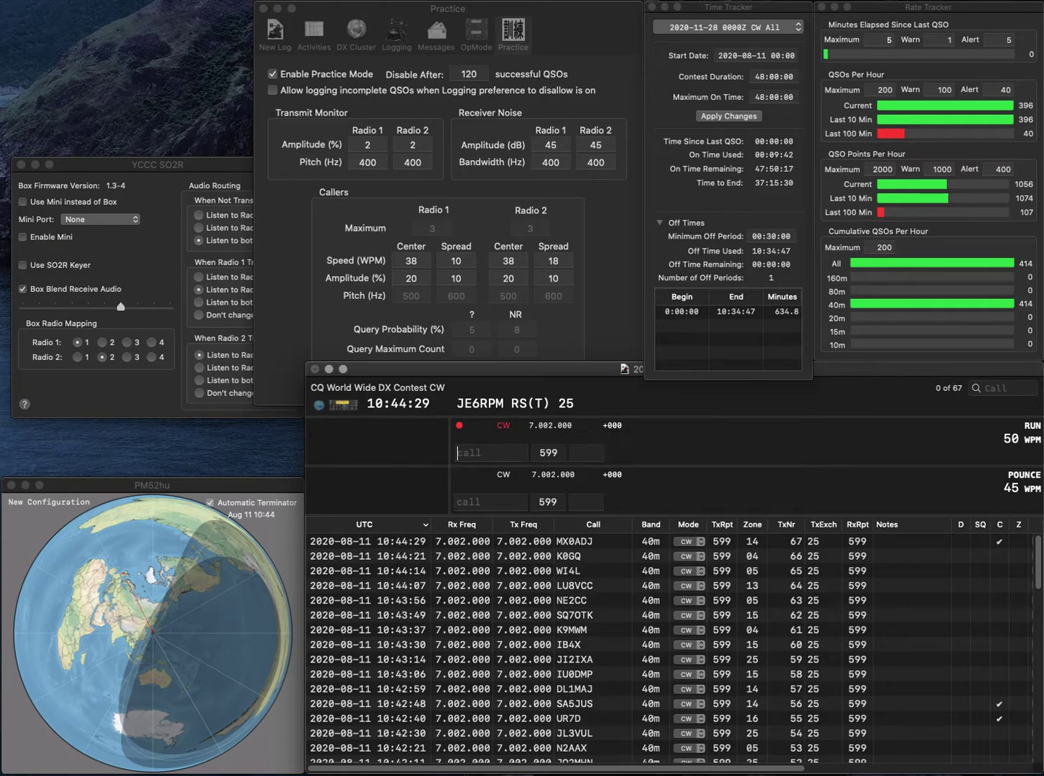
{"action": "type", "text": "K4SYJ"}
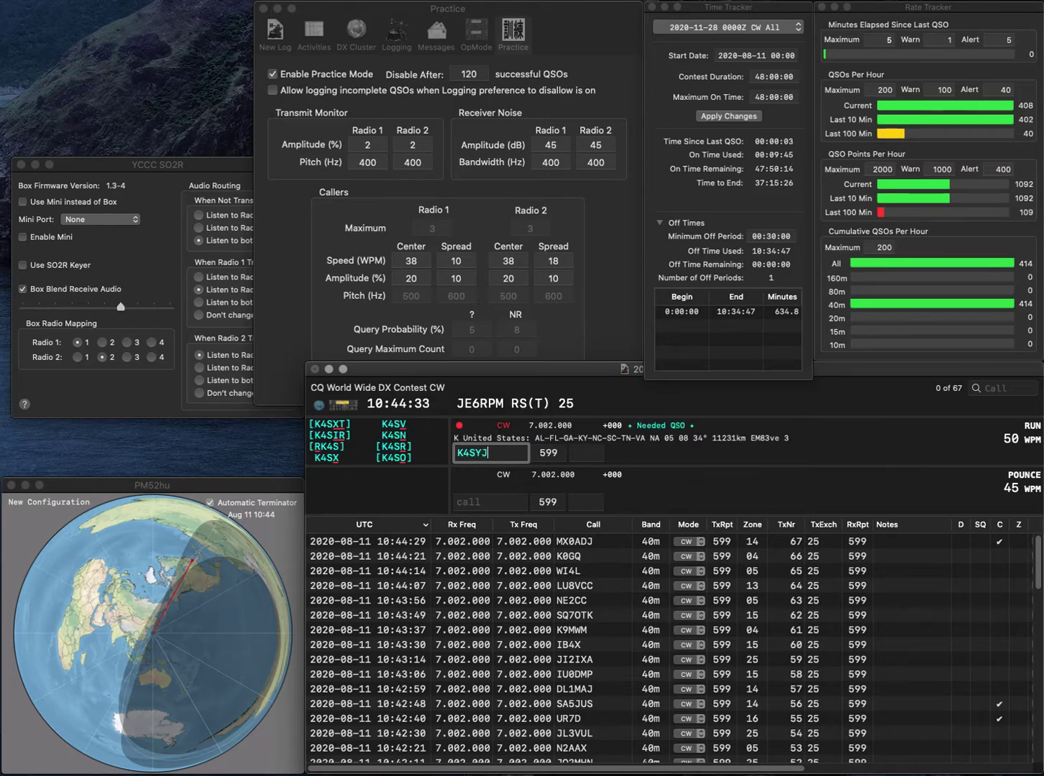
{"action": "key", "text": "Return"}
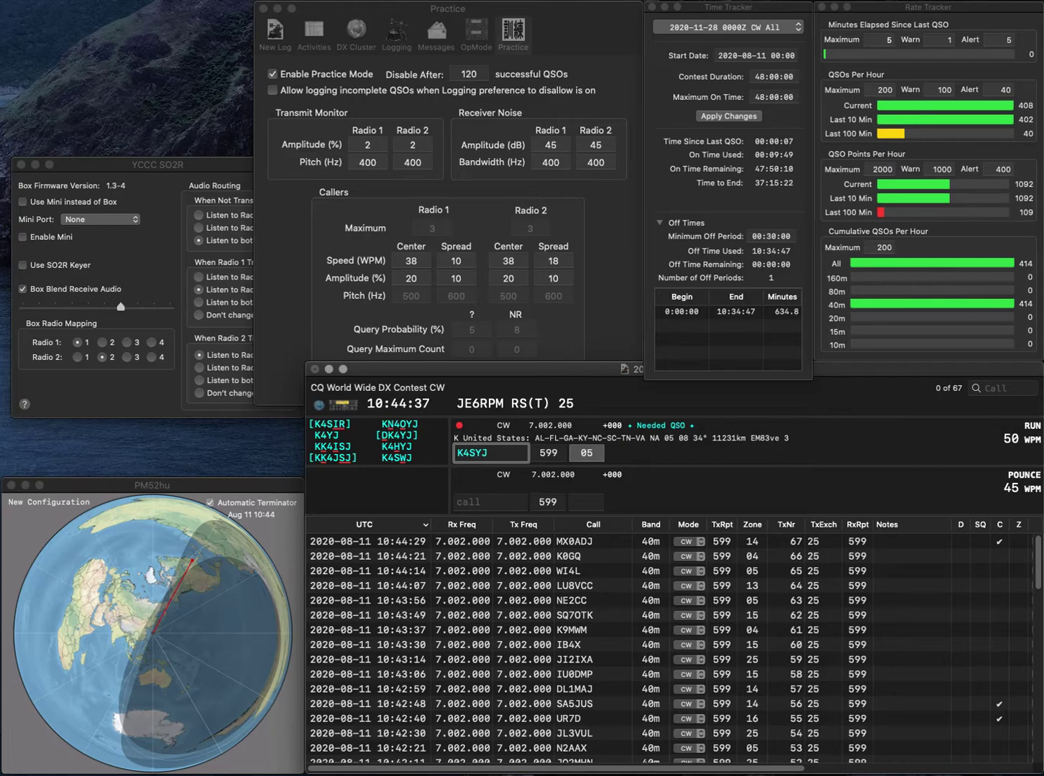
{"action": "key", "text": "Left"}
{"action": "key", "text": "Left"}
{"action": "key", "text": "BackSpace"}
{"action": "type", "text": "H"}
{"action": "key", "text": "Return"}
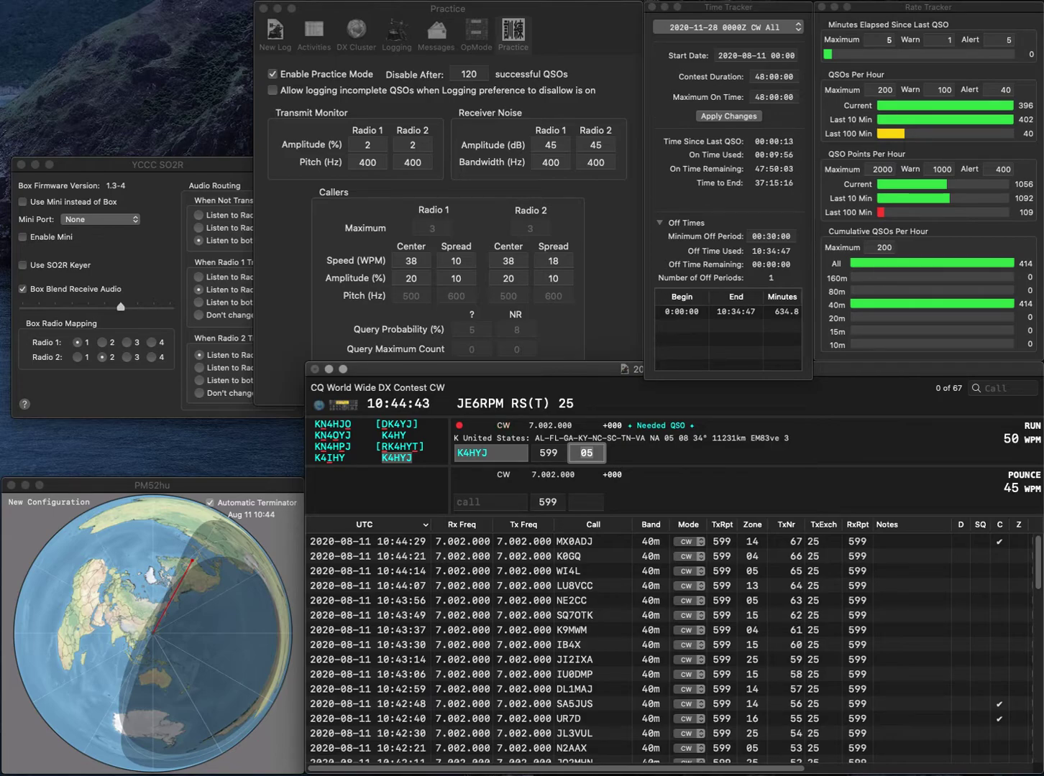
{"action": "key", "text": "Return"}
Enter the call WA2TIY on the run radio and log the contact with report 599 and zone 05.
{"action": "type", "text": "WA2TIY"}
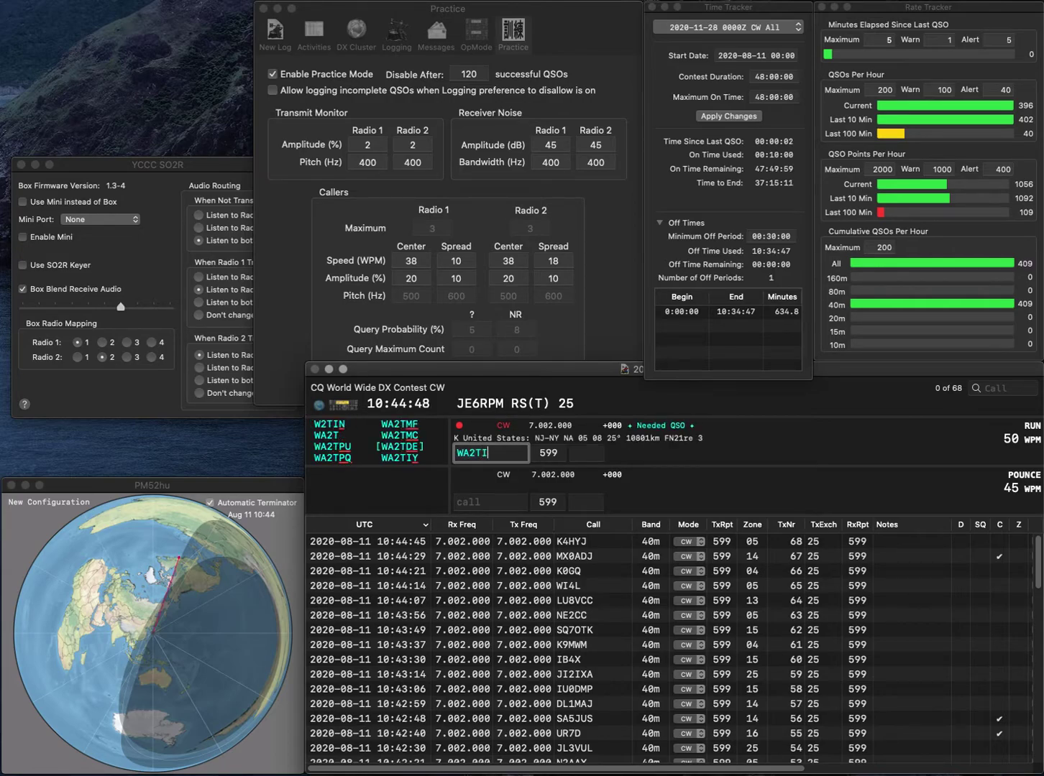
{"action": "key", "text": "Return"}
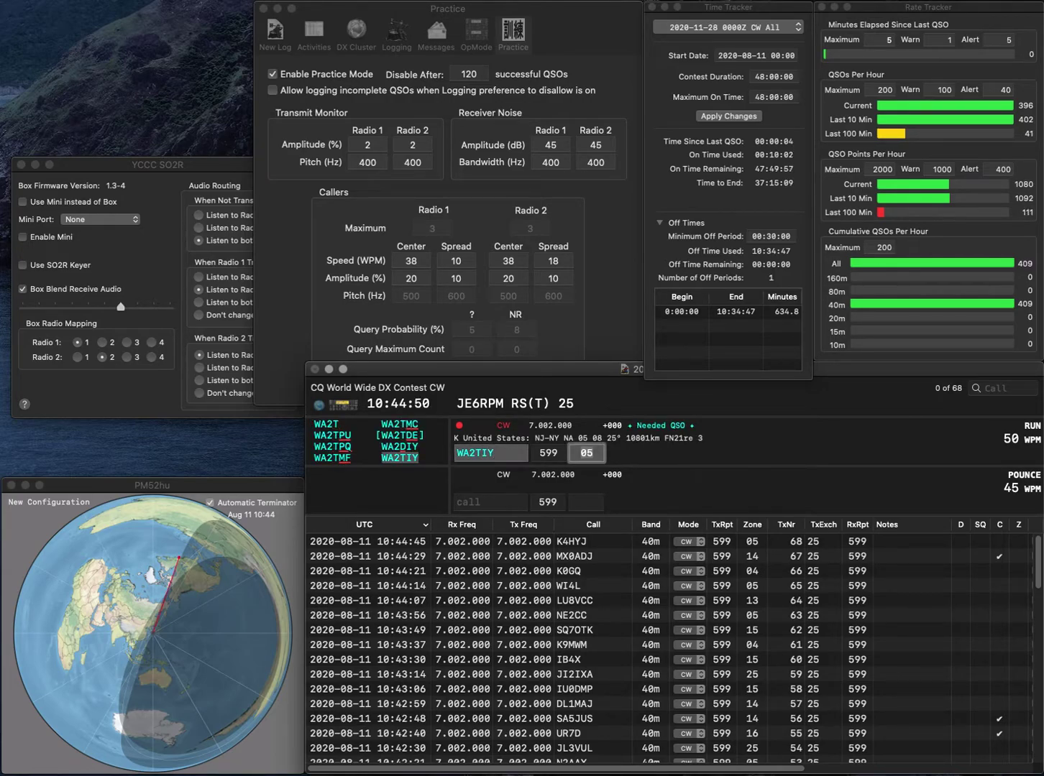
{"action": "key", "text": "Return"}
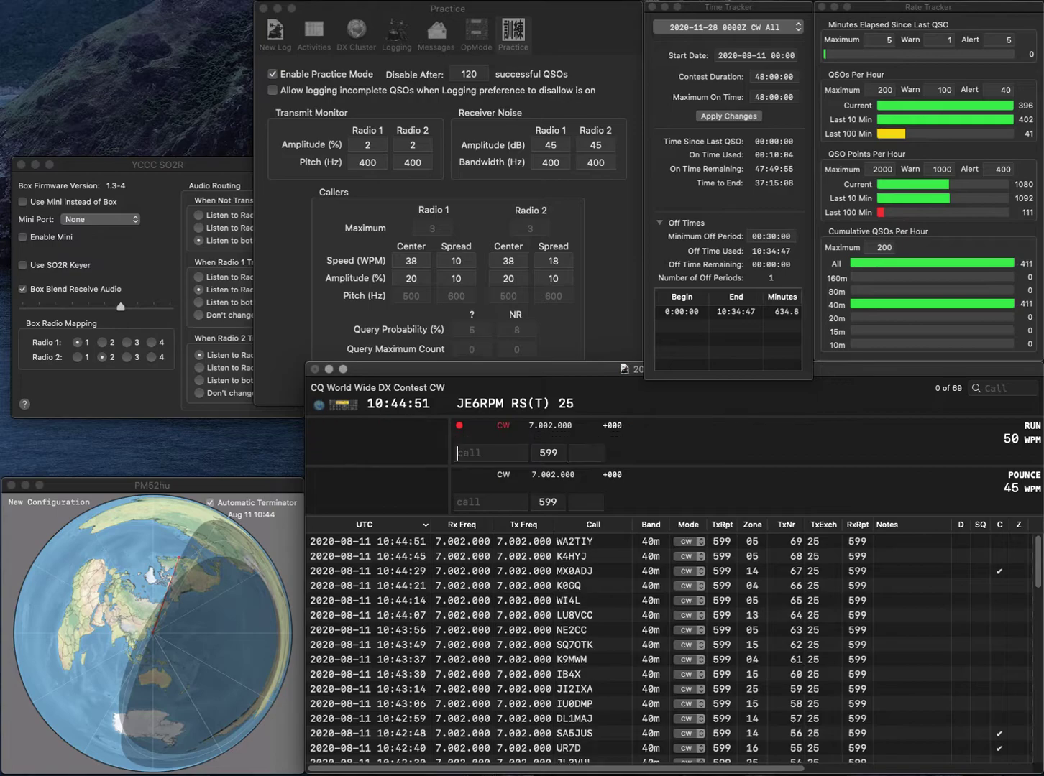
{"action": "type", "text": "L"}
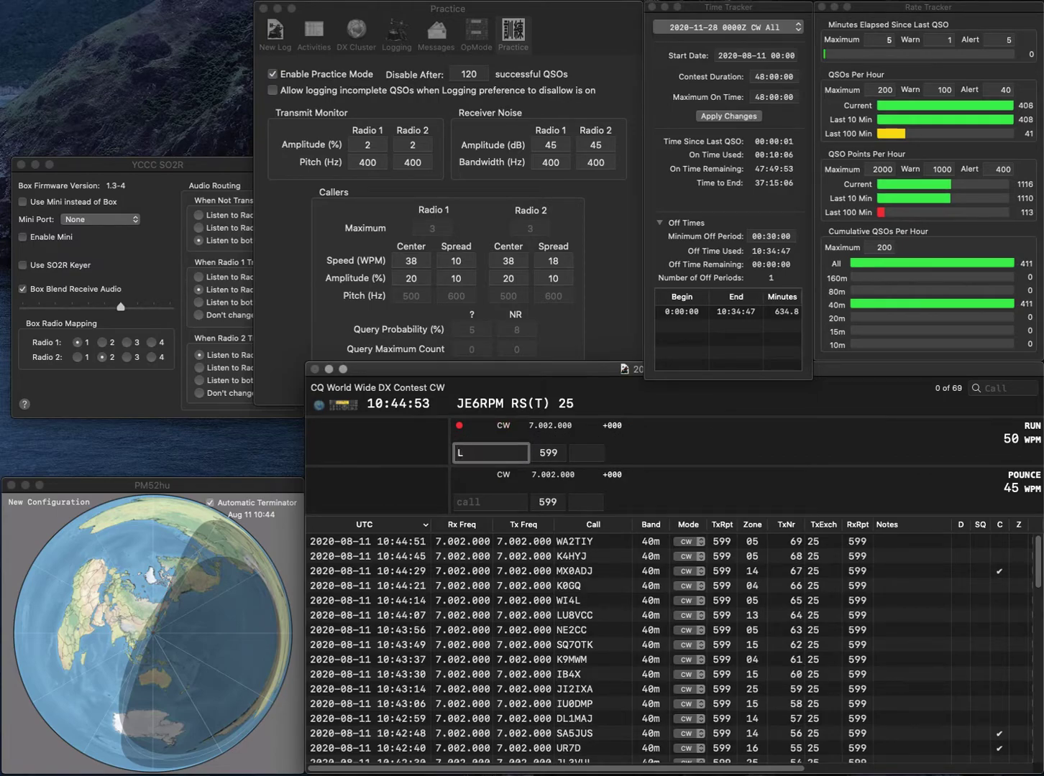
{"action": "type", "text": "PYNY"}
{"action": "key", "text": "Home"}
{"action": "key", "text": "Delete"}
{"action": "key", "text": "Right"}
{"action": "key", "text": "Right"}
{"action": "type", "text": "4"}
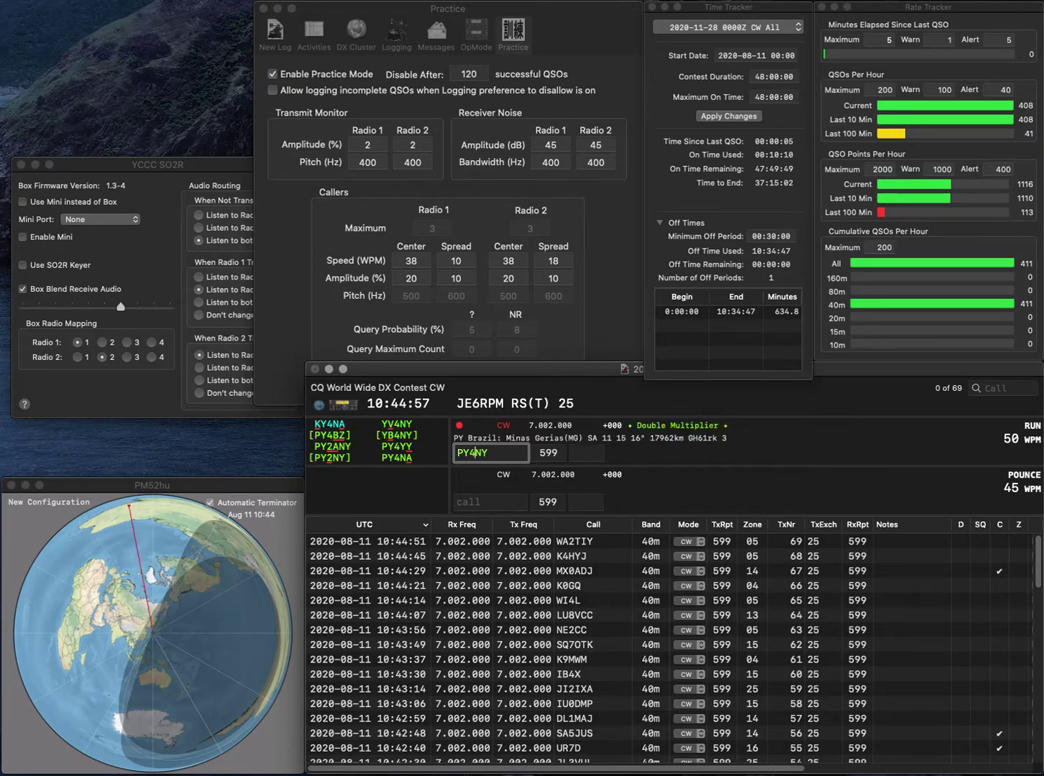
{"action": "key", "text": "Right"}
{"action": "key", "text": "Delete"}
{"action": "type", "text": "A"}
{"action": "key", "text": "space"}
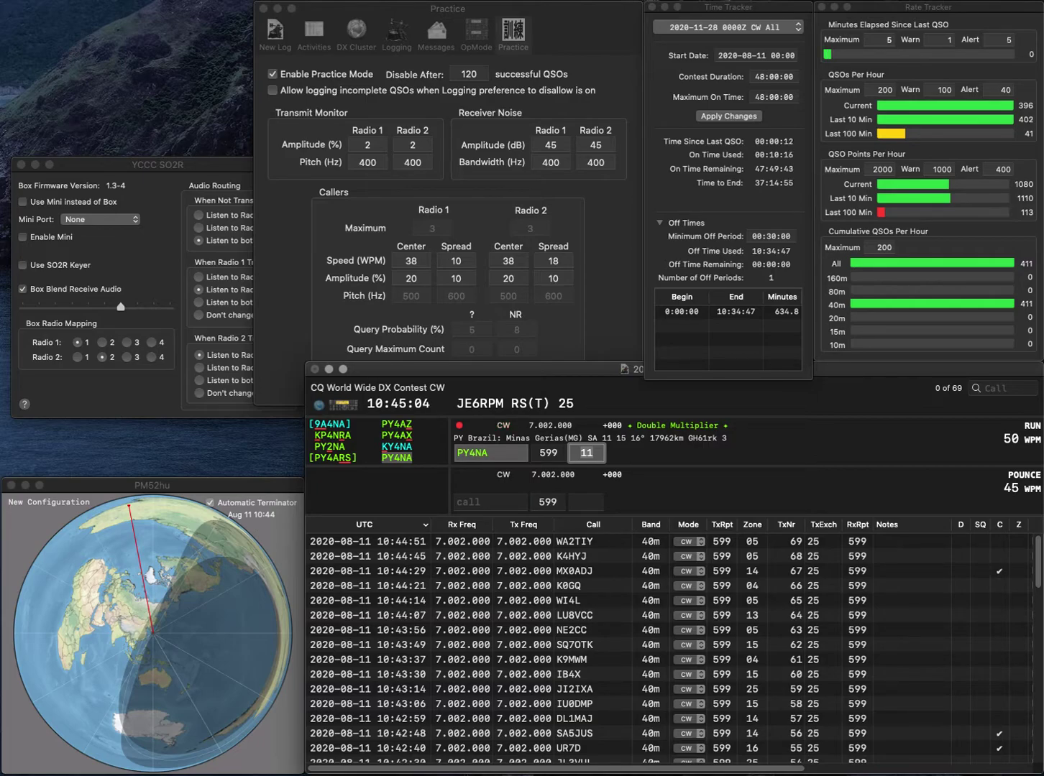
{"action": "key", "text": "Return"}
Enter the call W2DL on the run radio, correct it to W3ZL, and log the contact with report 599 and zone 05.
{"action": "type", "text": "W2BL"}
{"action": "key", "text": "BackSpace"}
{"action": "key", "text": "BackSpace"}
{"action": "type", "text": "DL"}
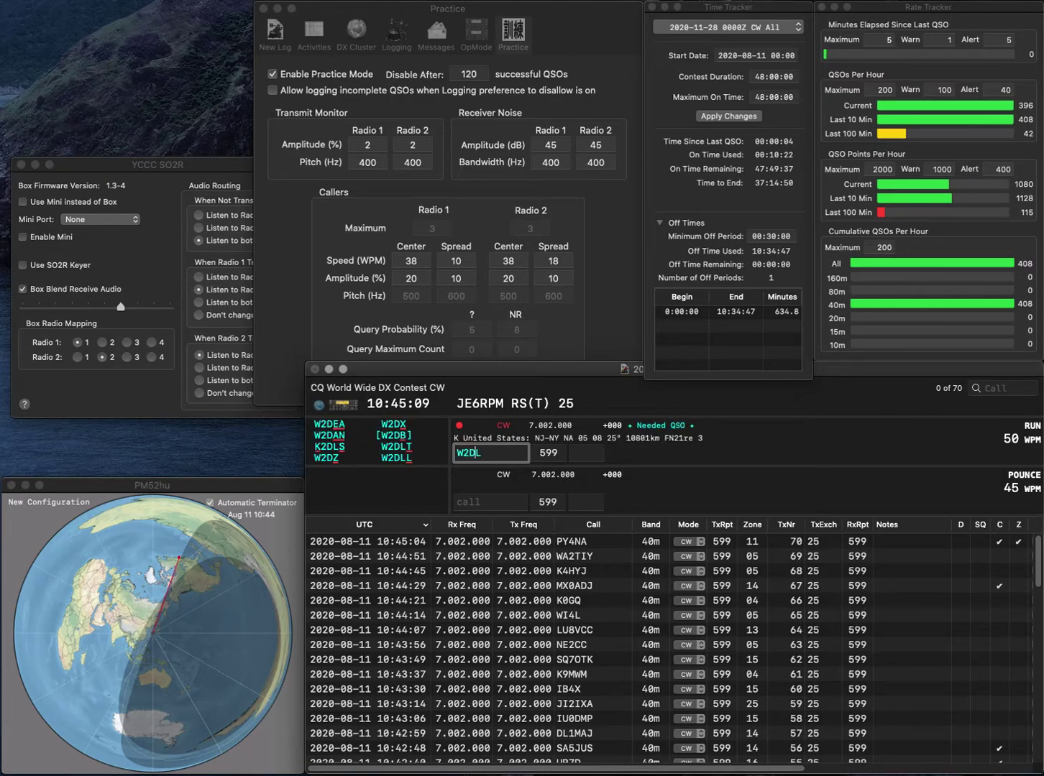
{"action": "key", "text": "BackSpace"}
{"action": "key", "text": "BackSpace"}
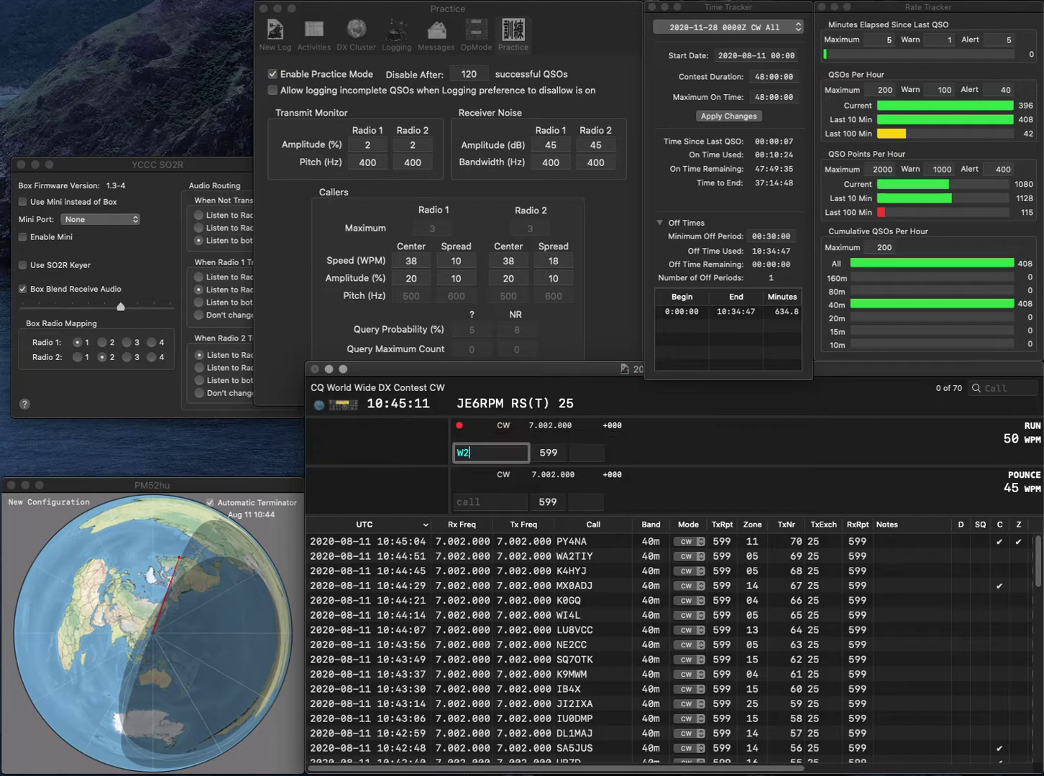
{"action": "key", "text": "BackSpace"}
{"action": "type", "text": "3ZL"}
{"action": "key", "text": "space"}
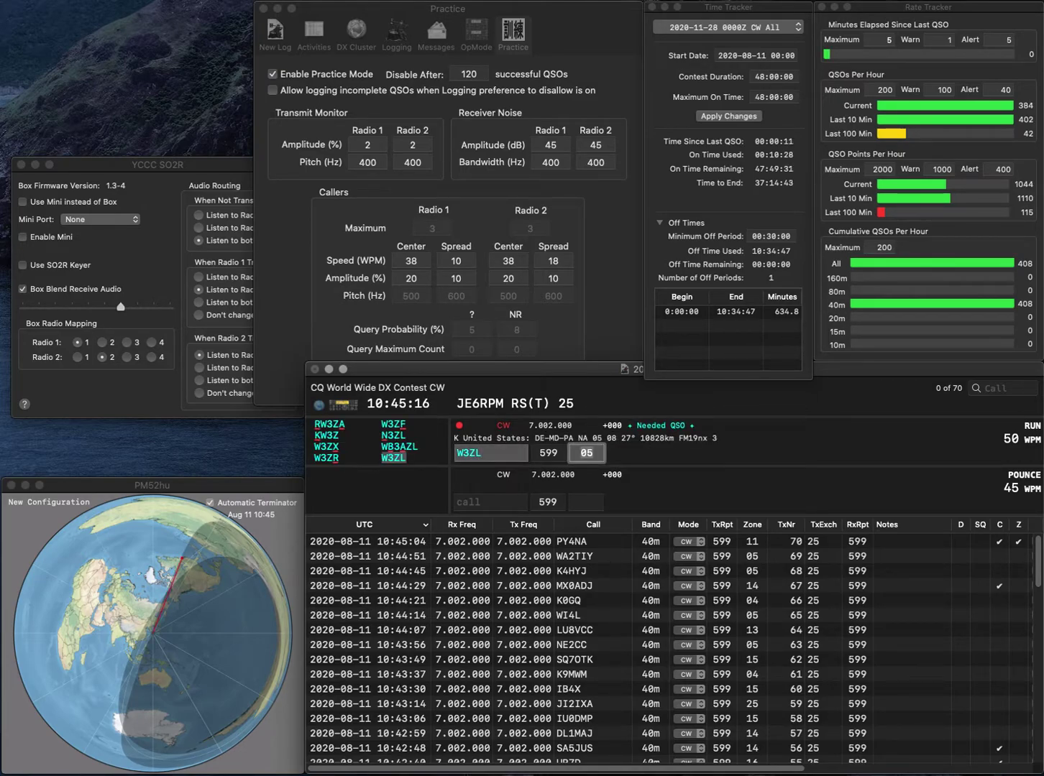
{"action": "key", "text": "Return"}
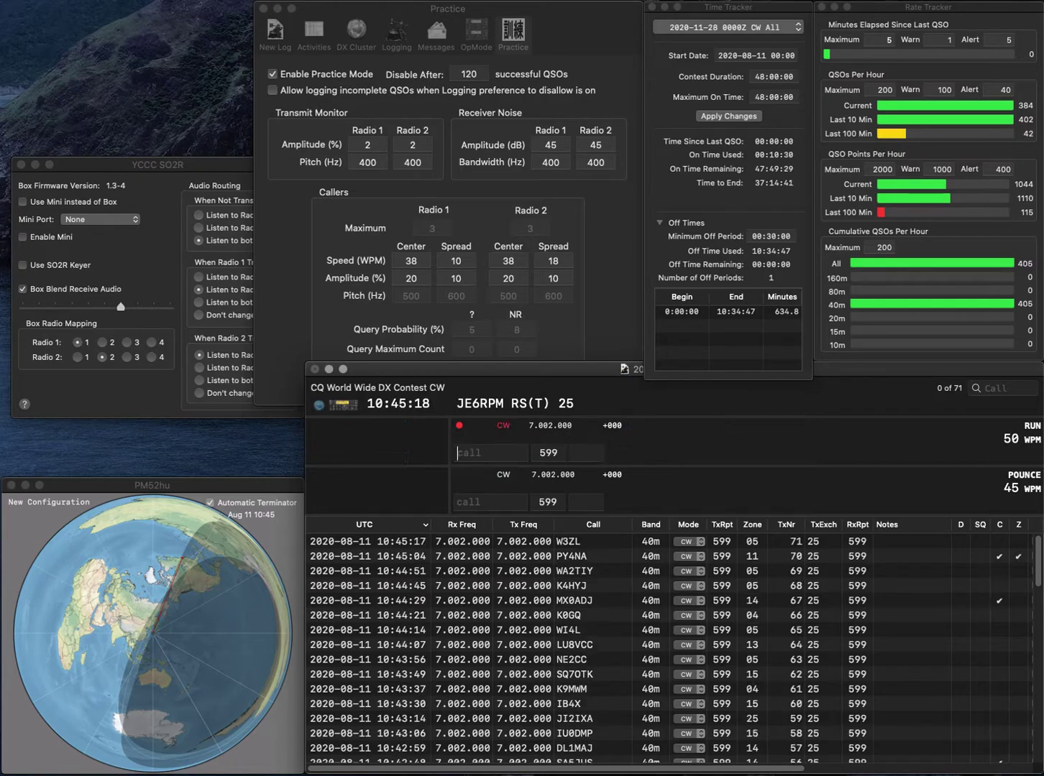
{"action": "type", "text": "LX7"}
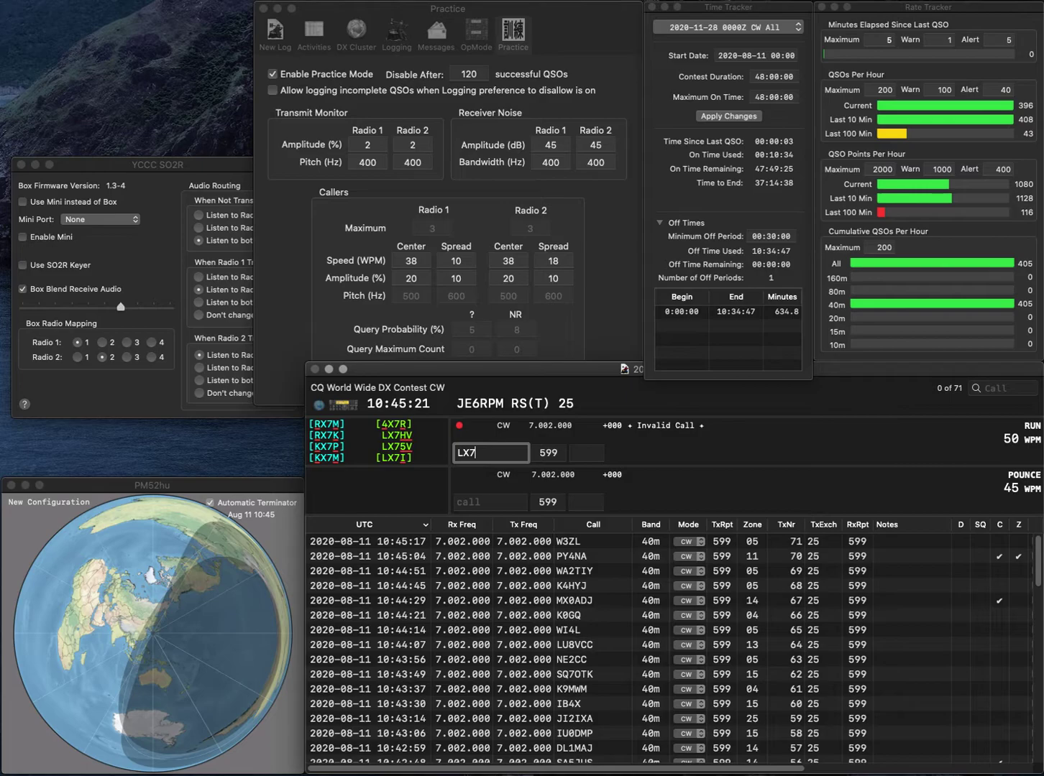
{"action": "type", "text": "HV"}
{"action": "key", "text": "space"}
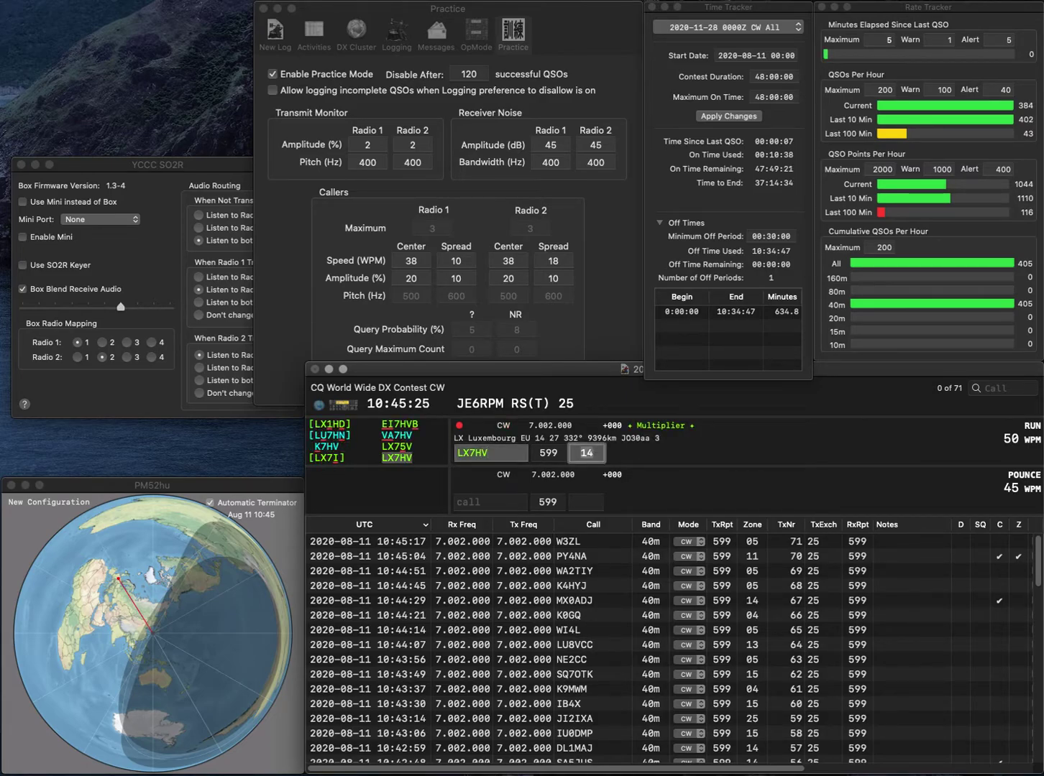
{"action": "key", "text": "Return"}
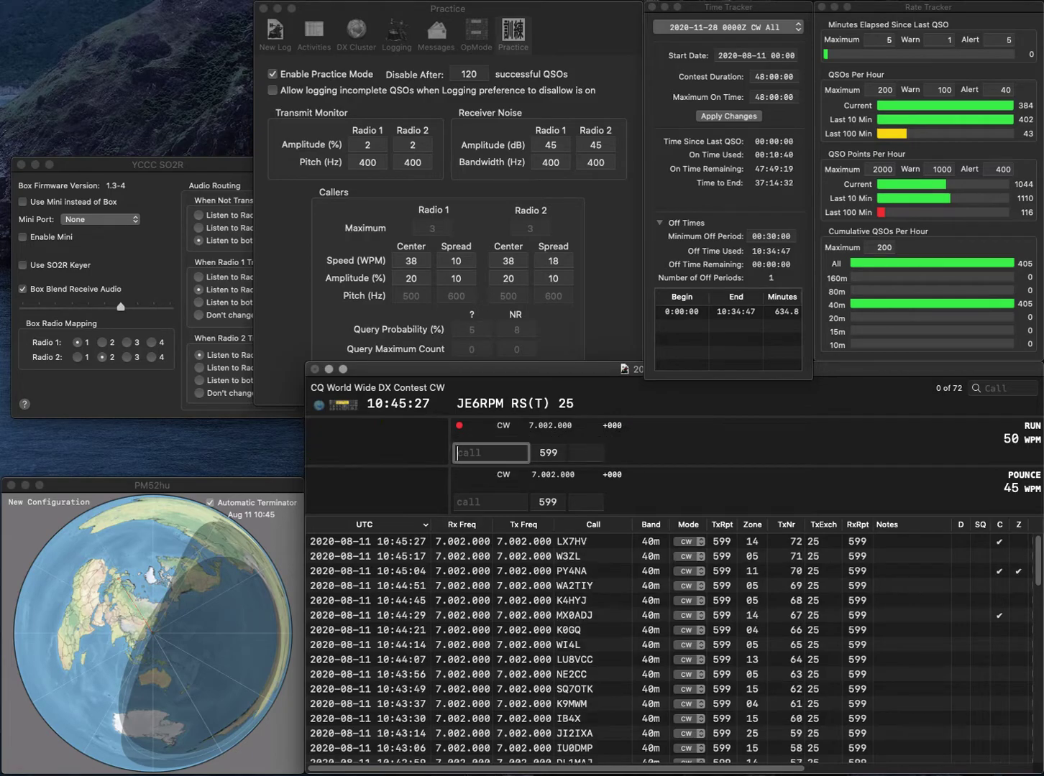
Enter the partial call 6DR on the run radio, complete it to 8P6DR, and log the contact with report 599 and zone 08.
{"action": "type", "text": "9"}
{"action": "key", "text": "BackSpace"}
{"action": "type", "text": "6DR"}
{"action": "key", "text": "Left"}
{"action": "key", "text": "Left"}
{"action": "key", "text": "Left"}
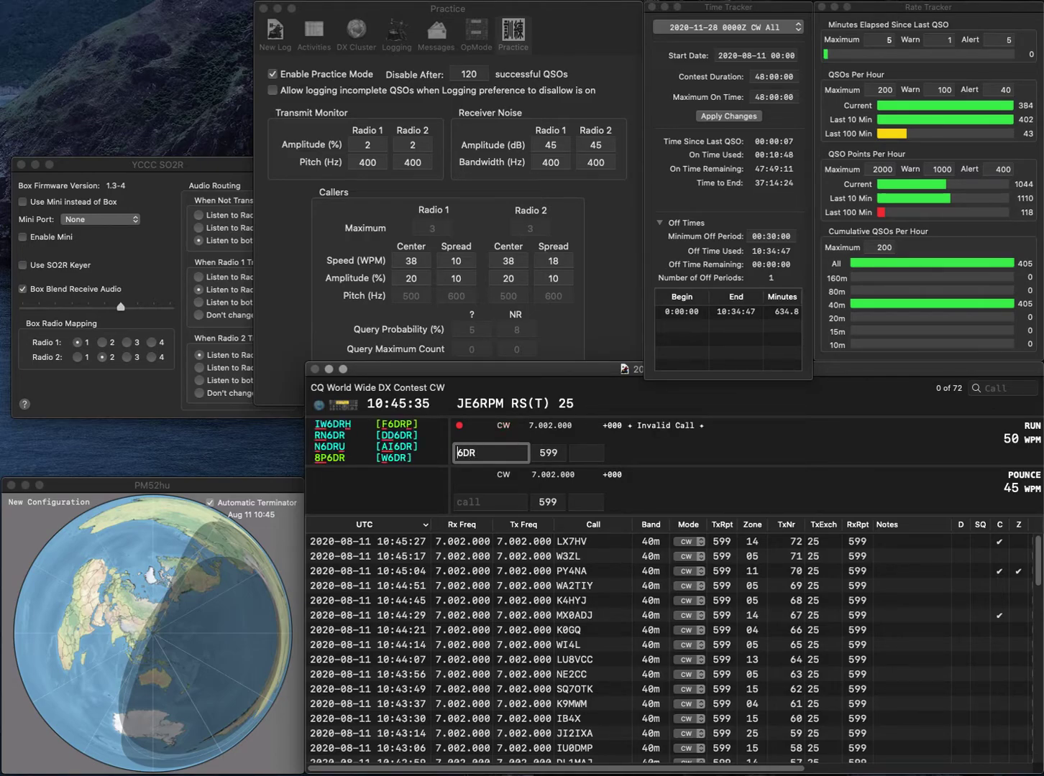
{"action": "type", "text": "8"}
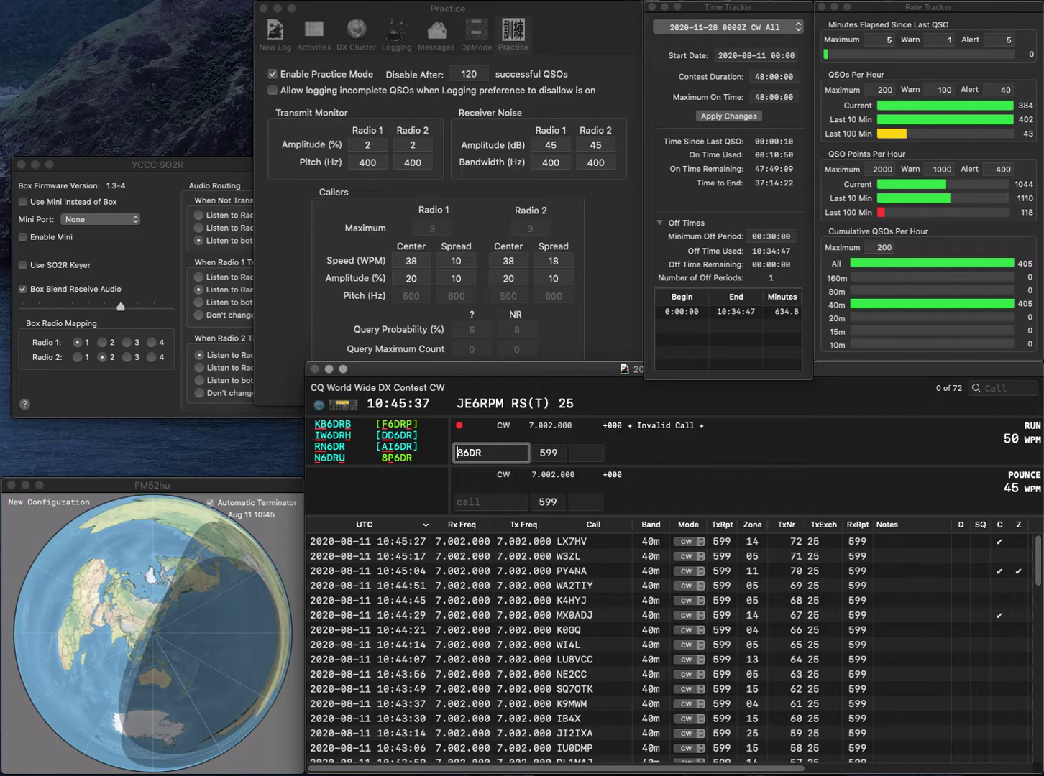
{"action": "type", "text": "P"}
{"action": "key", "text": "Tab"}
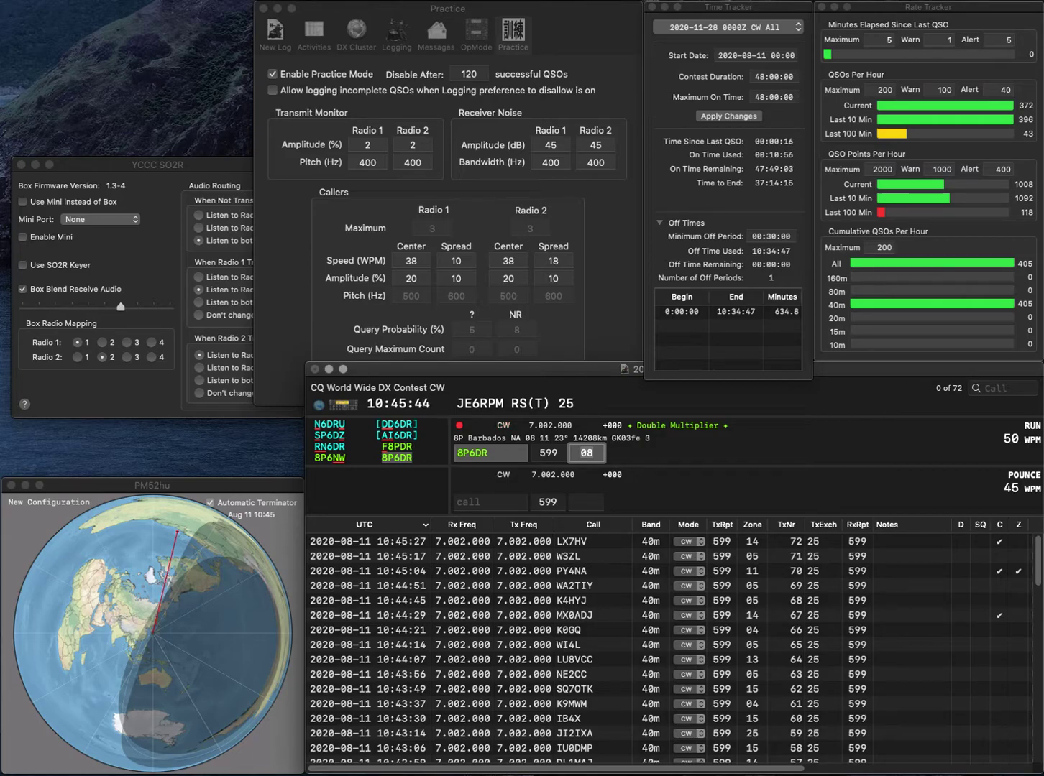
{"action": "key", "text": "Return"}
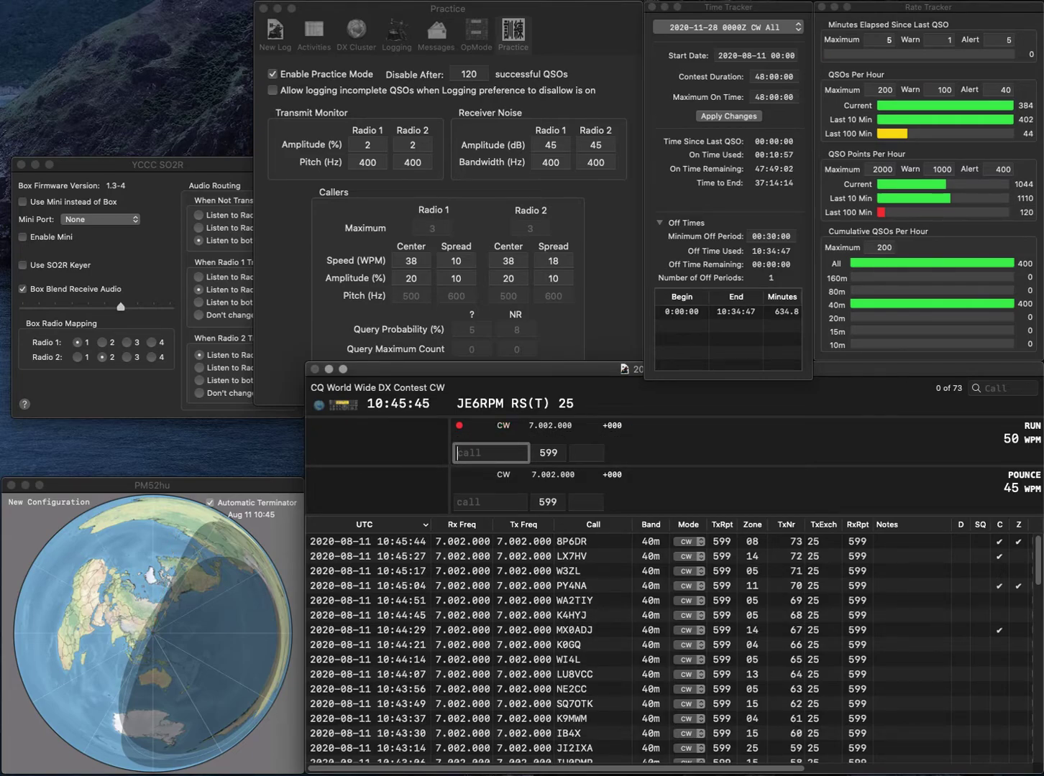
{"action": "type", "text": "OM7"}
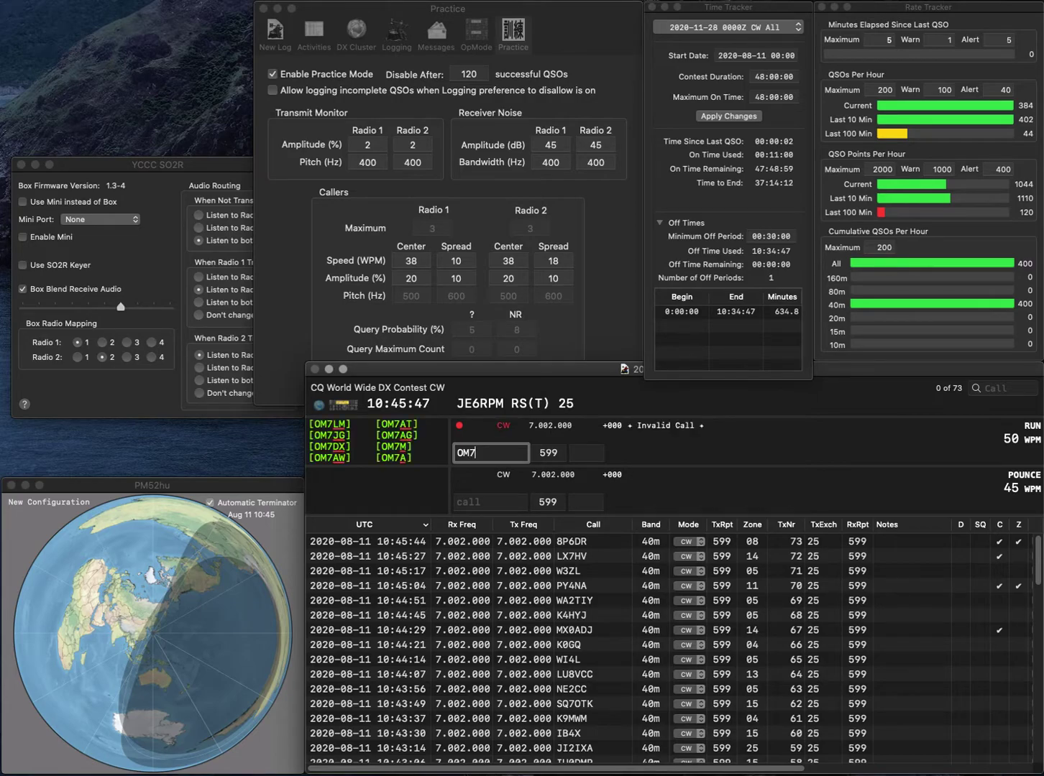
{"action": "type", "text": "F"}
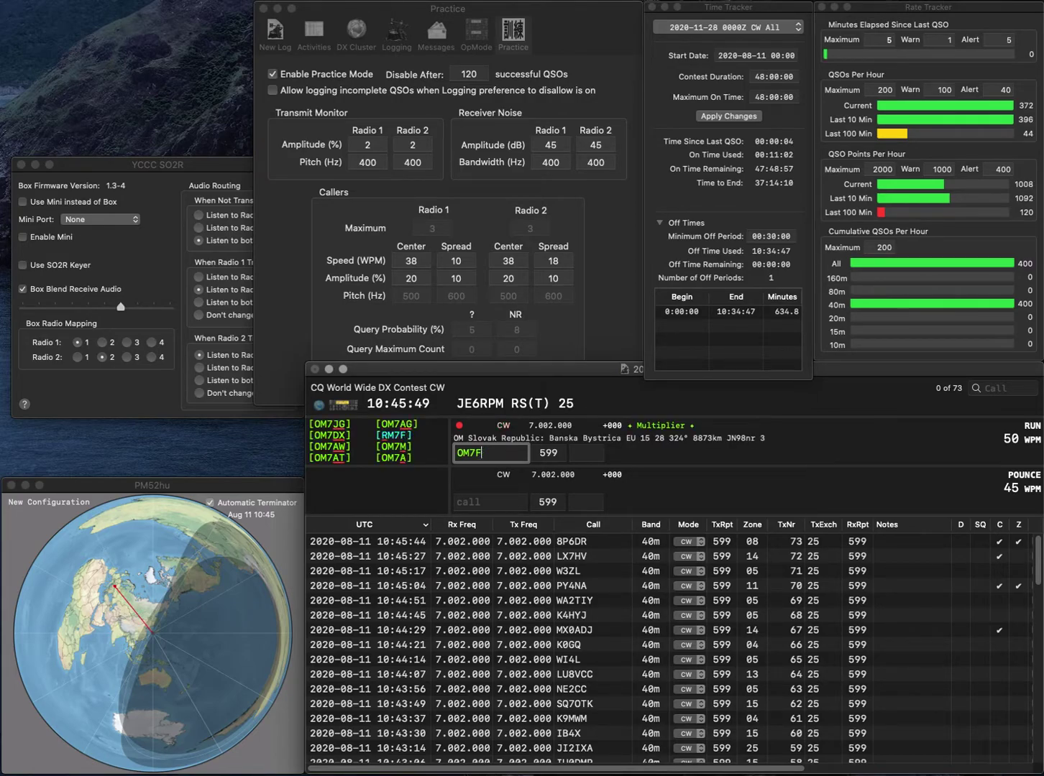
{"action": "key", "text": "Left"}
{"action": "key", "text": "BackSpace"}
{"action": "type", "text": "8"}
{"action": "key", "text": "Right"}
{"action": "type", "text": "R"}
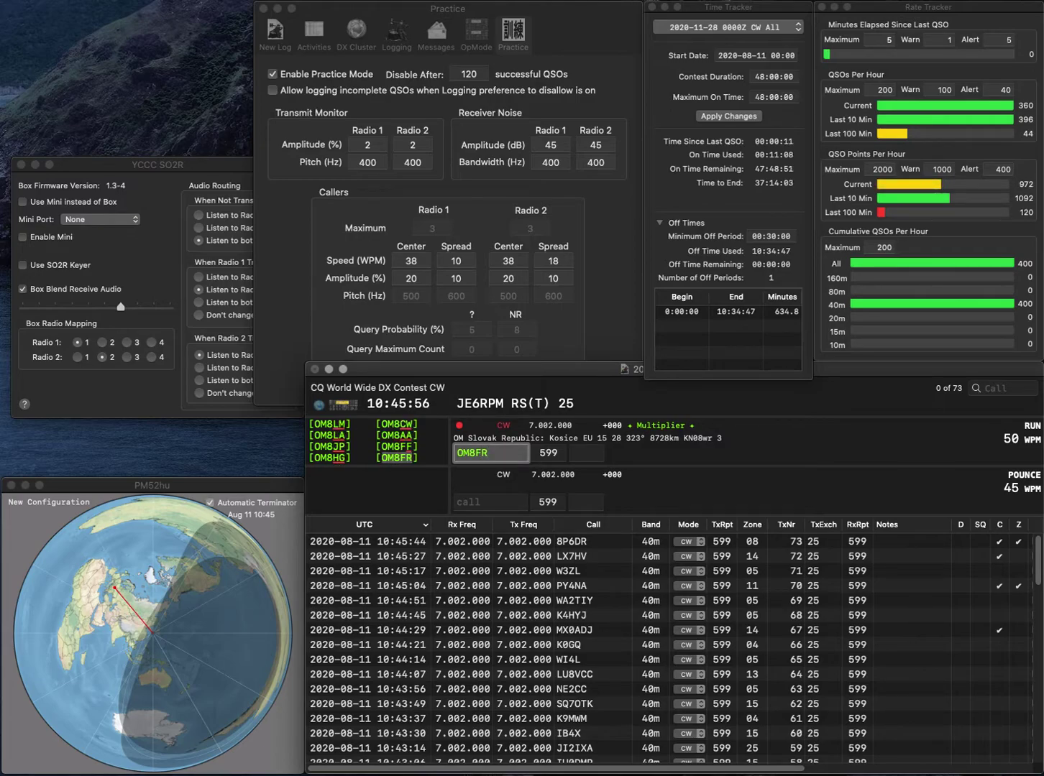
{"action": "key", "text": "space"}
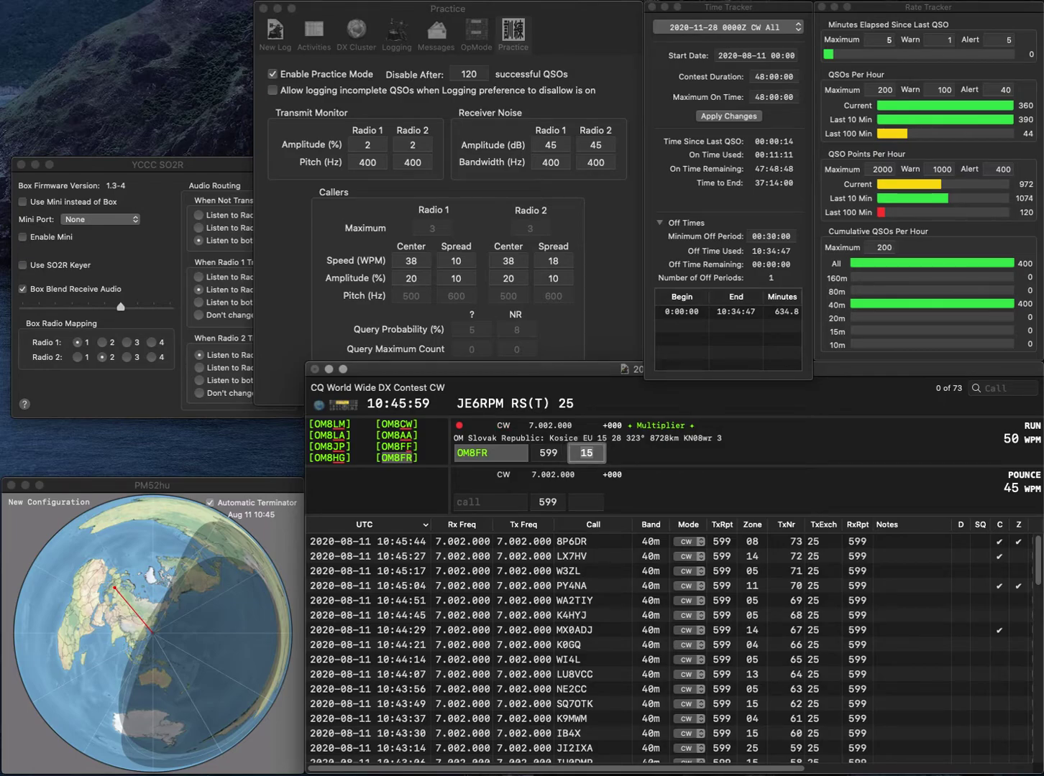
{"action": "key", "text": "Return"}
{"action": "type", "text": "DL"}
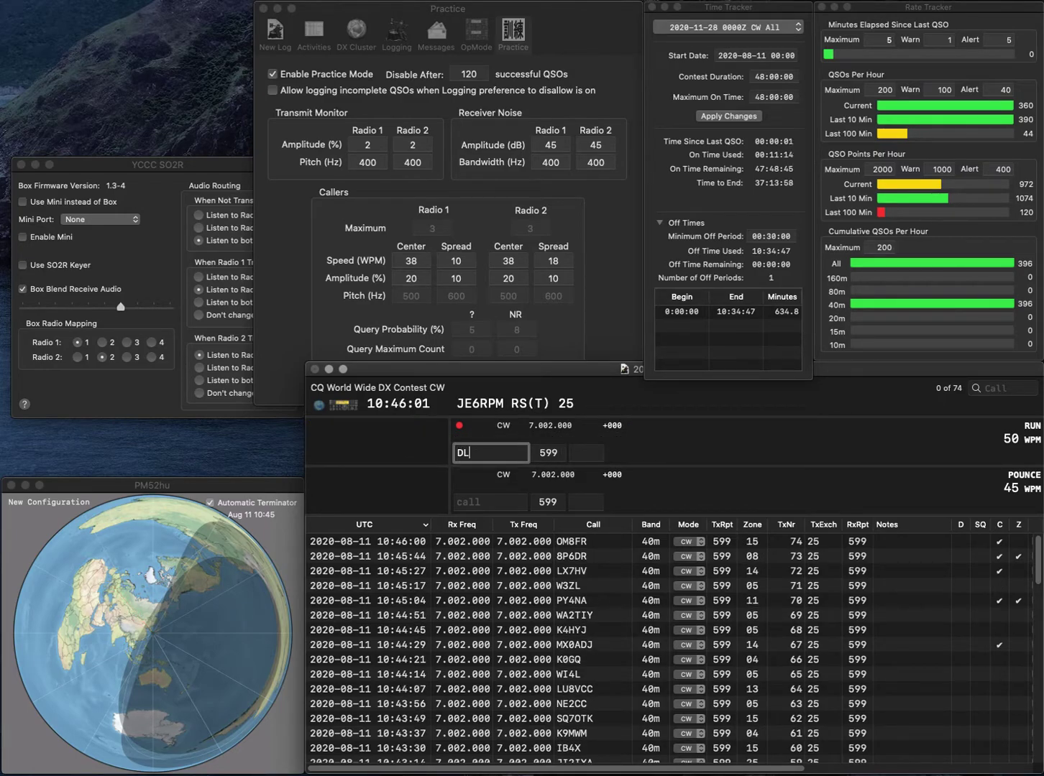
{"action": "type", "text": "5D"}
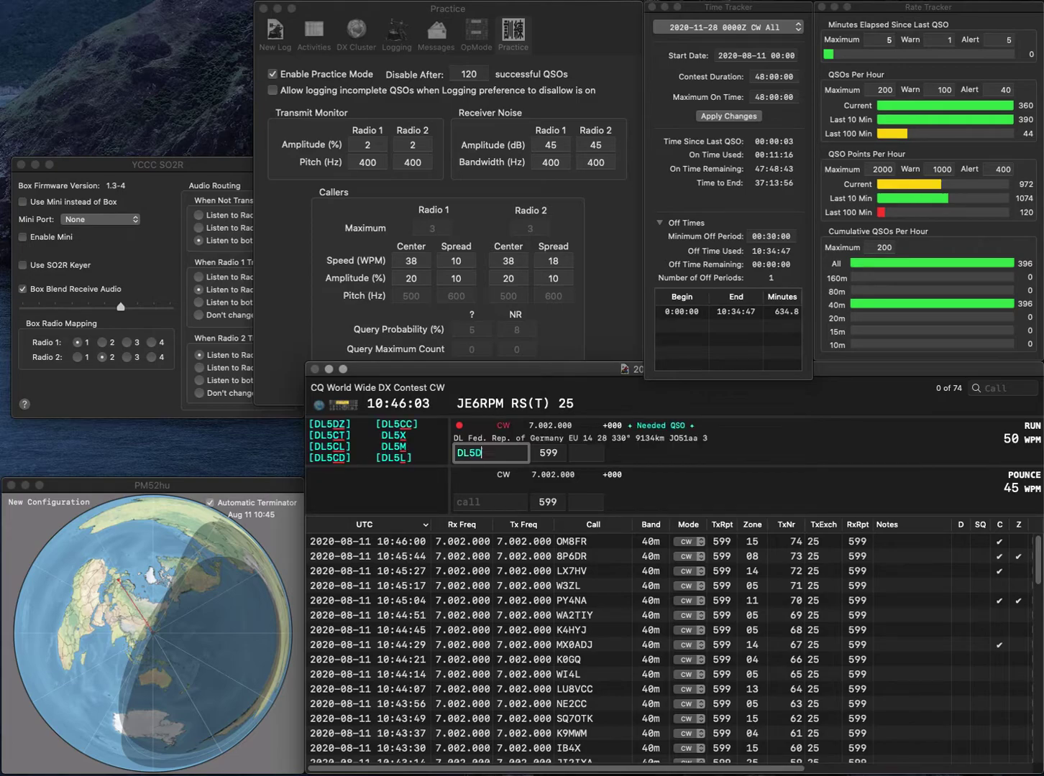
{"action": "type", "text": "XH"}
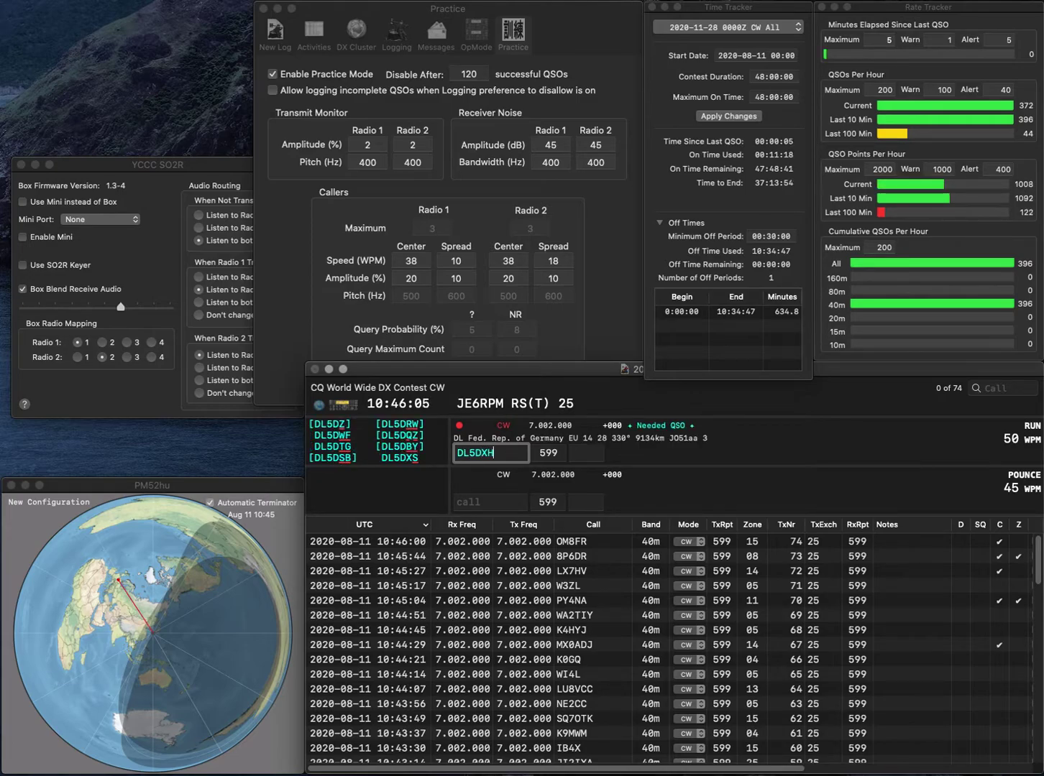
{"action": "key", "text": "BackSpace"}
{"action": "type", "text": "S"}
{"action": "key", "text": "space"}
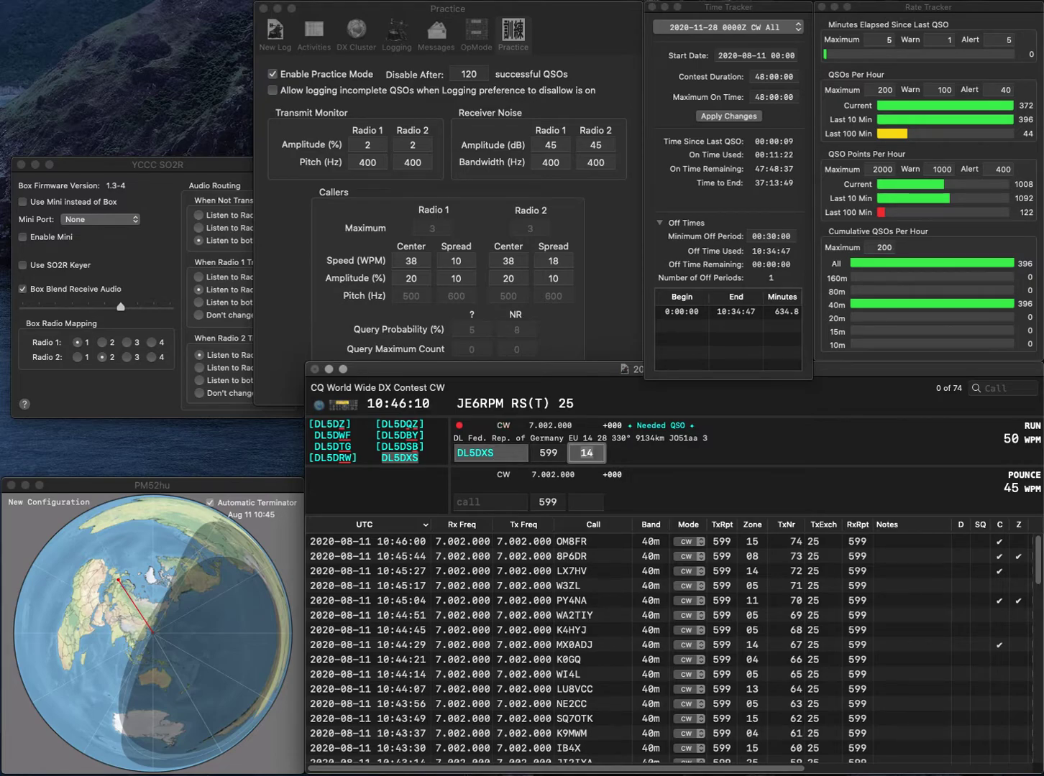
{"action": "key", "text": "Return"}
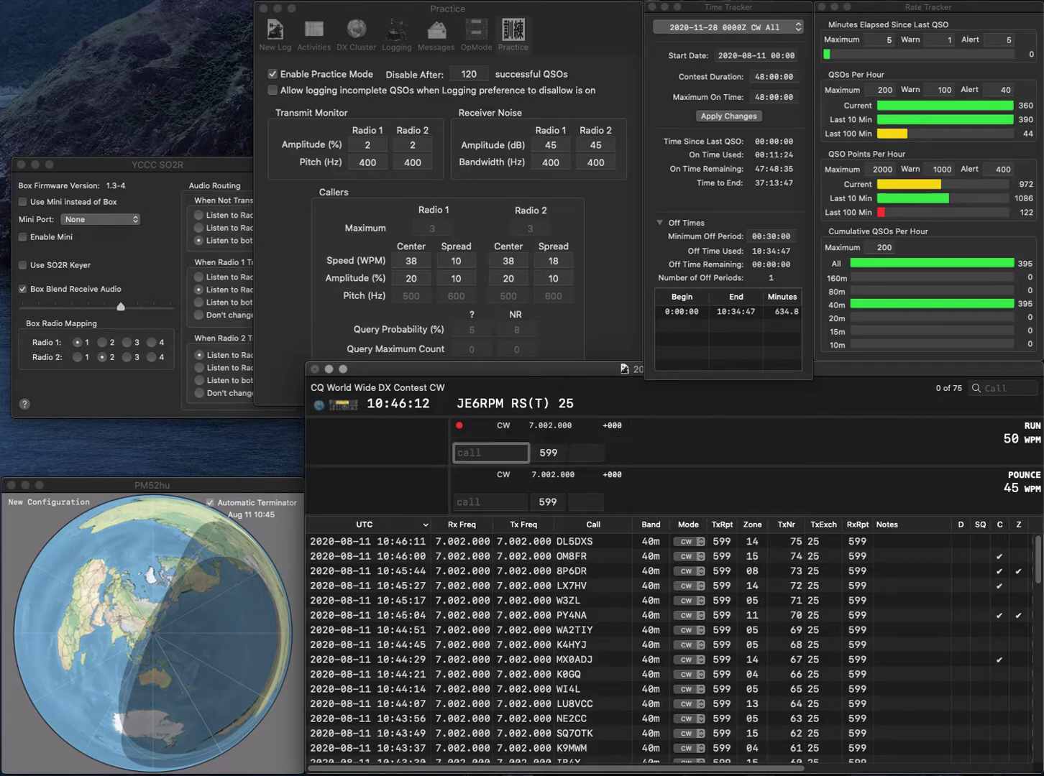
Enter the partial call 3MX on the run radio, complete it to KE3MX, and log the contact with report 599 and zone 05.
{"action": "type", "text": "3MX"}
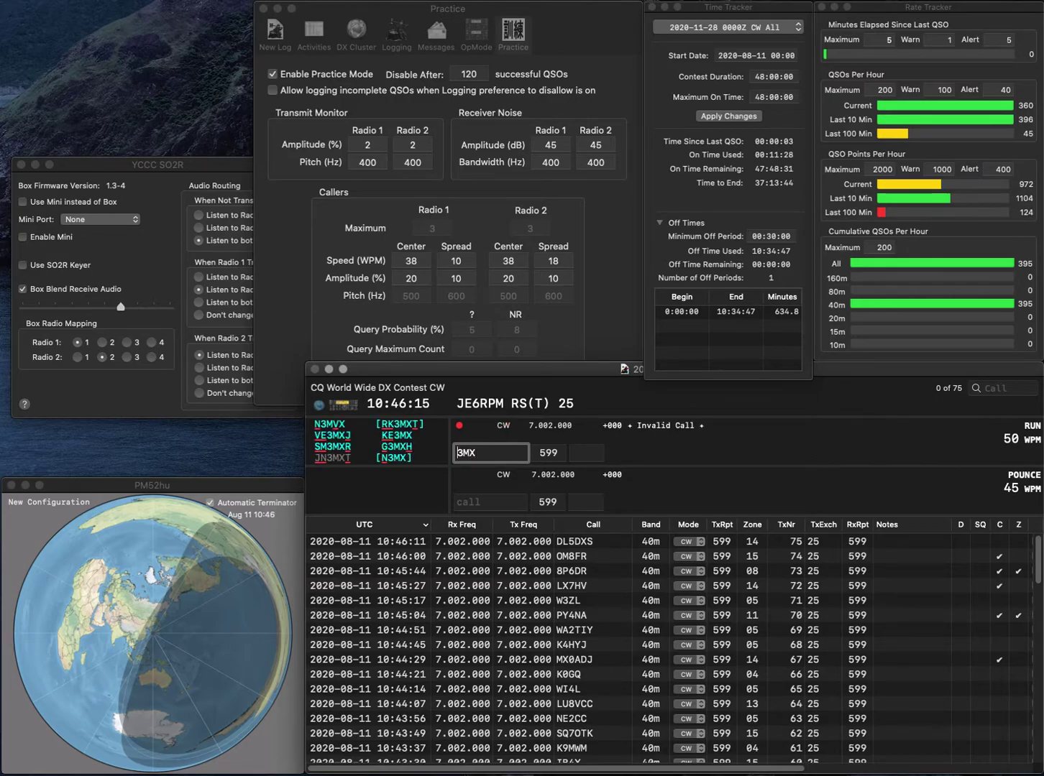
{"action": "key", "text": "Home"}
{"action": "type", "text": "KE"}
{"action": "key", "text": "Return"}
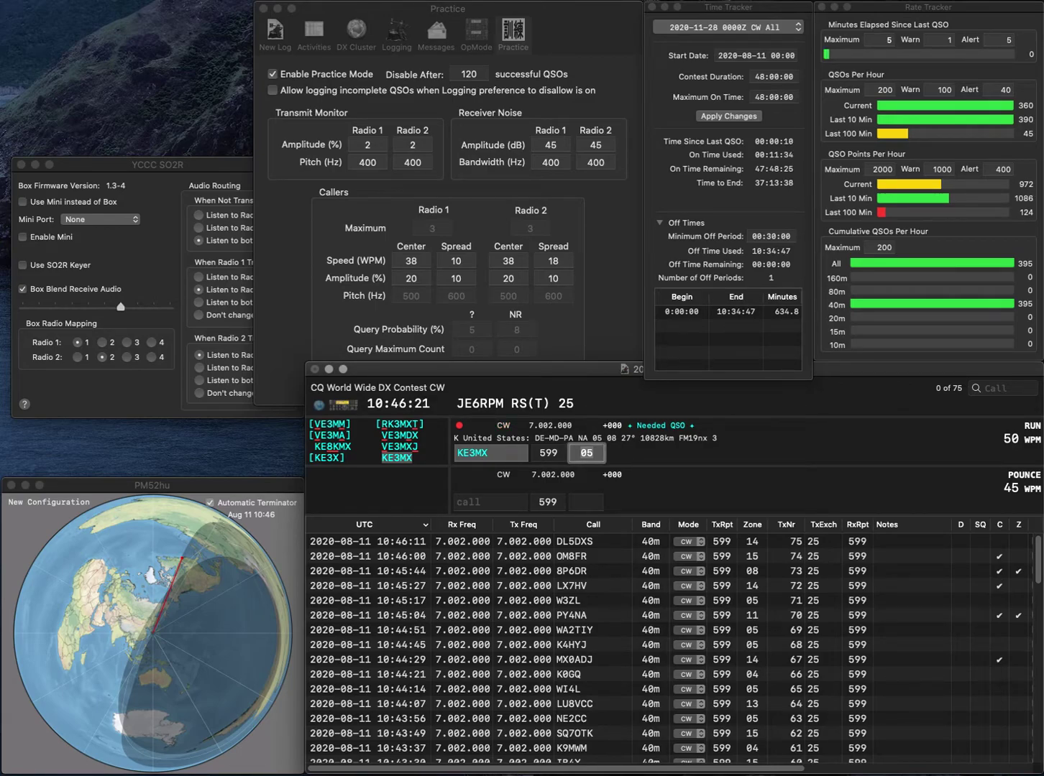
{"action": "key", "text": "Return"}
{"action": "type", "text": "W"}
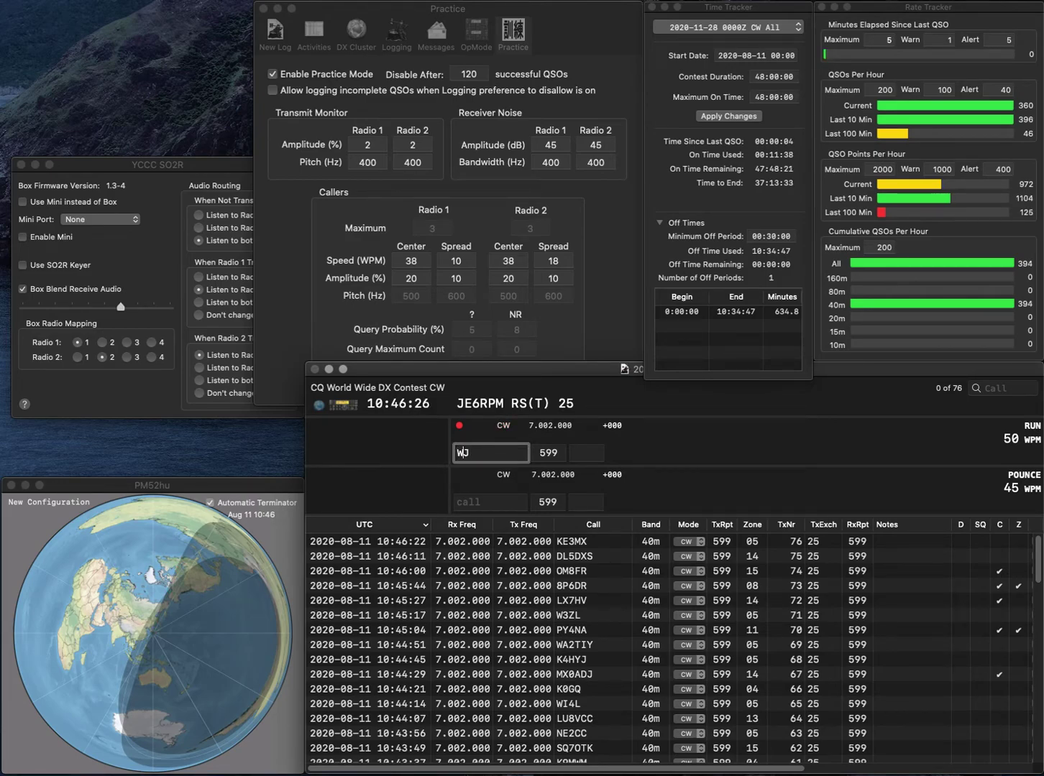
{"action": "type", "text": "R5"}
{"action": "key", "text": "Return"}
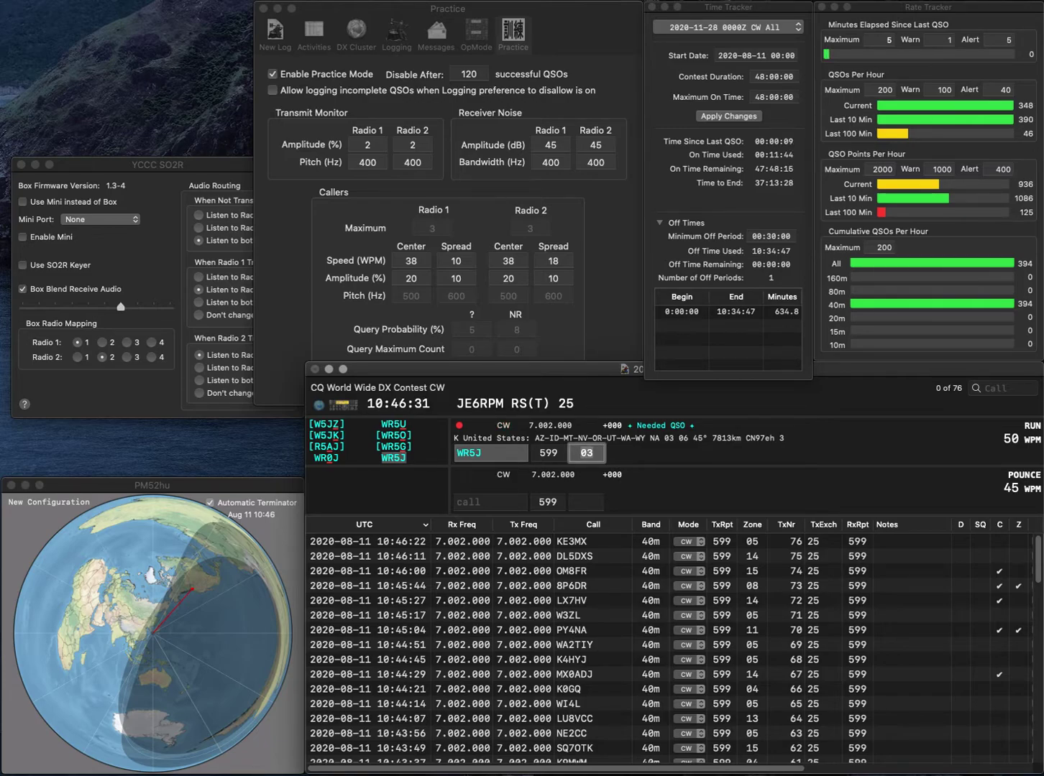
{"action": "key", "text": "Return"}
{"action": "type", "text": "K7PI"}
{"action": "key", "text": "space"}
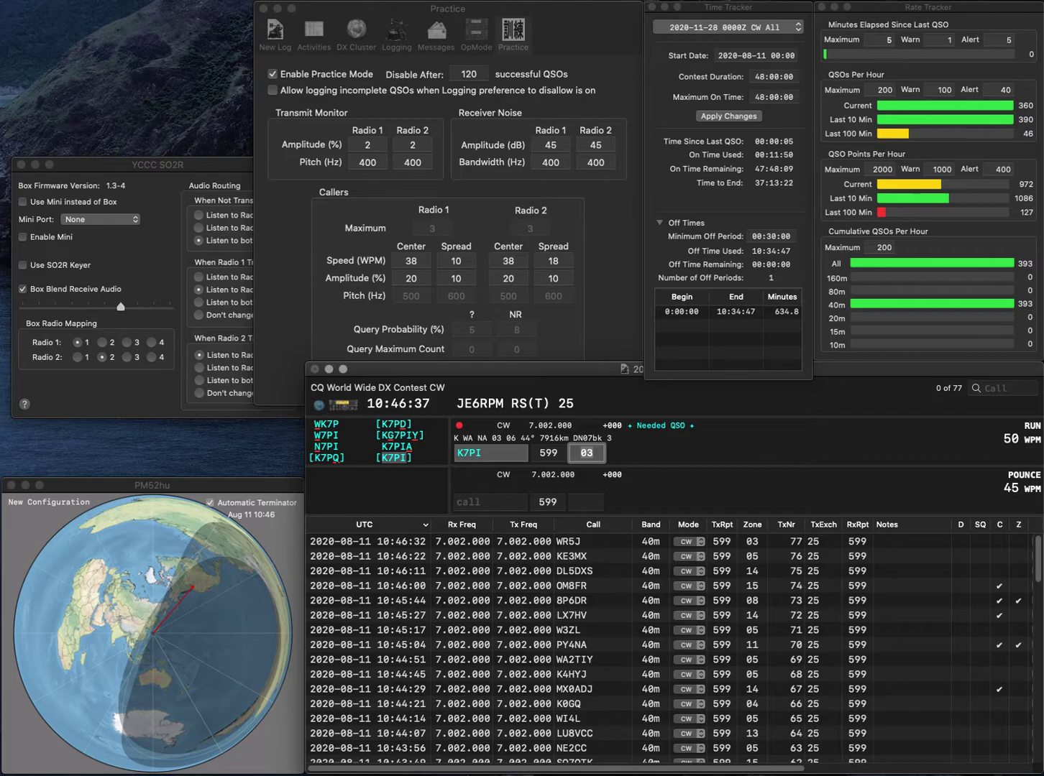
{"action": "key", "text": "Return"}
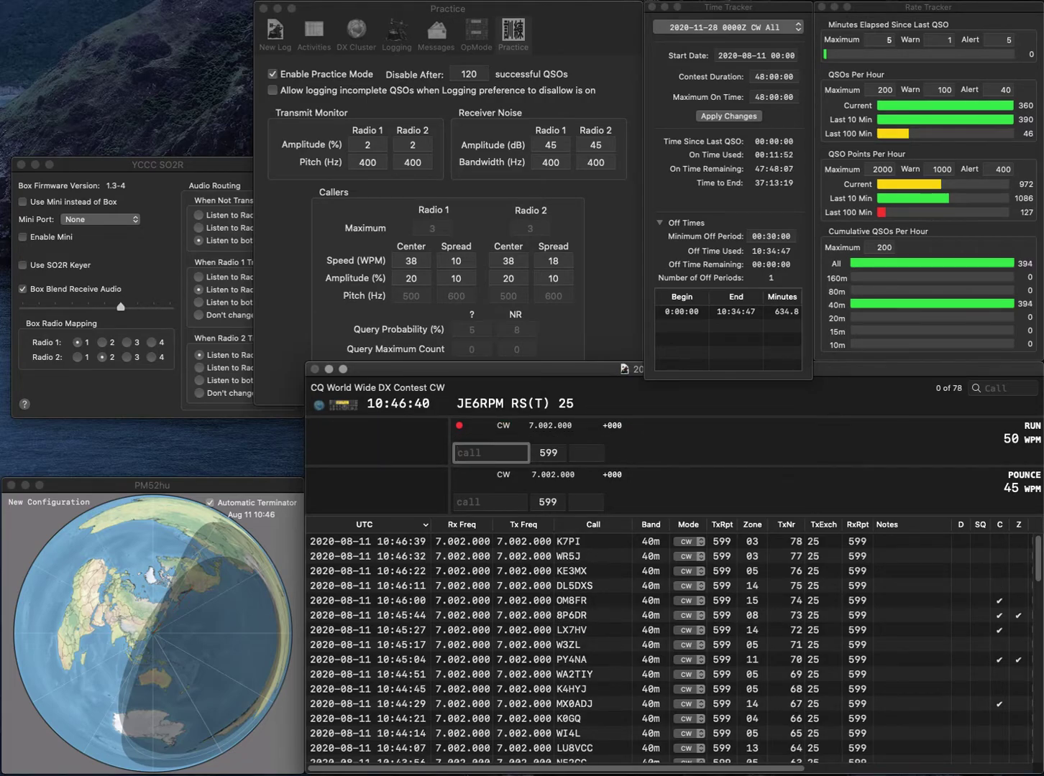
{"action": "type", "text": "YT1WA"}
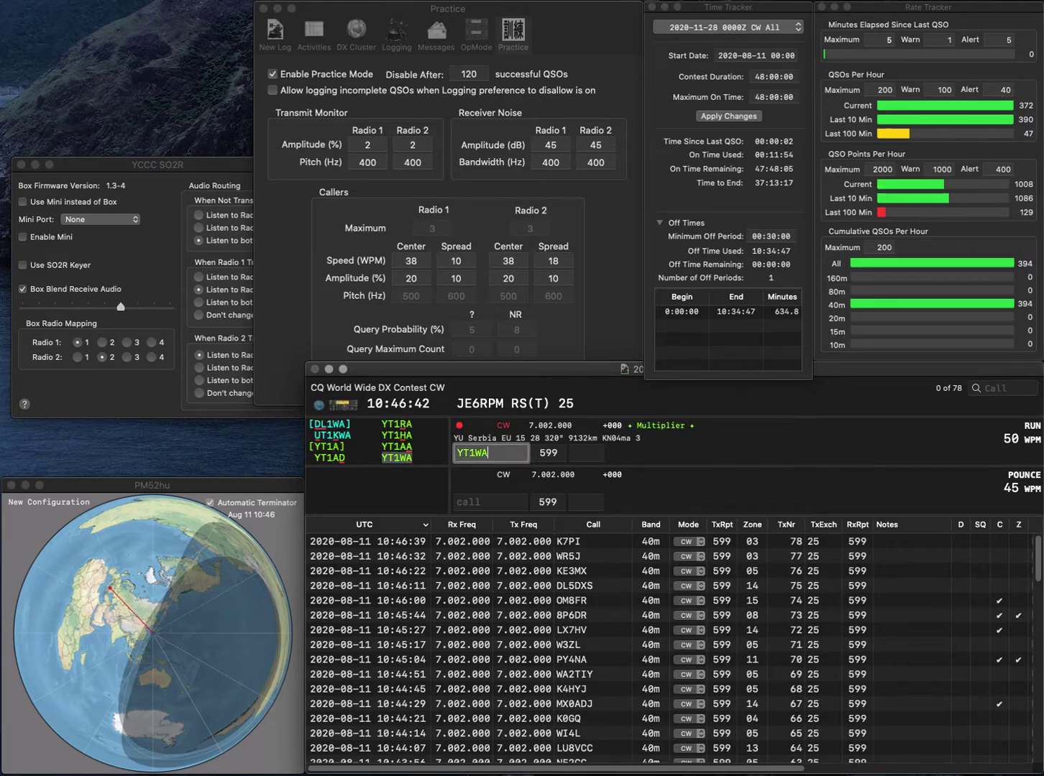
{"action": "key", "text": "Return"}
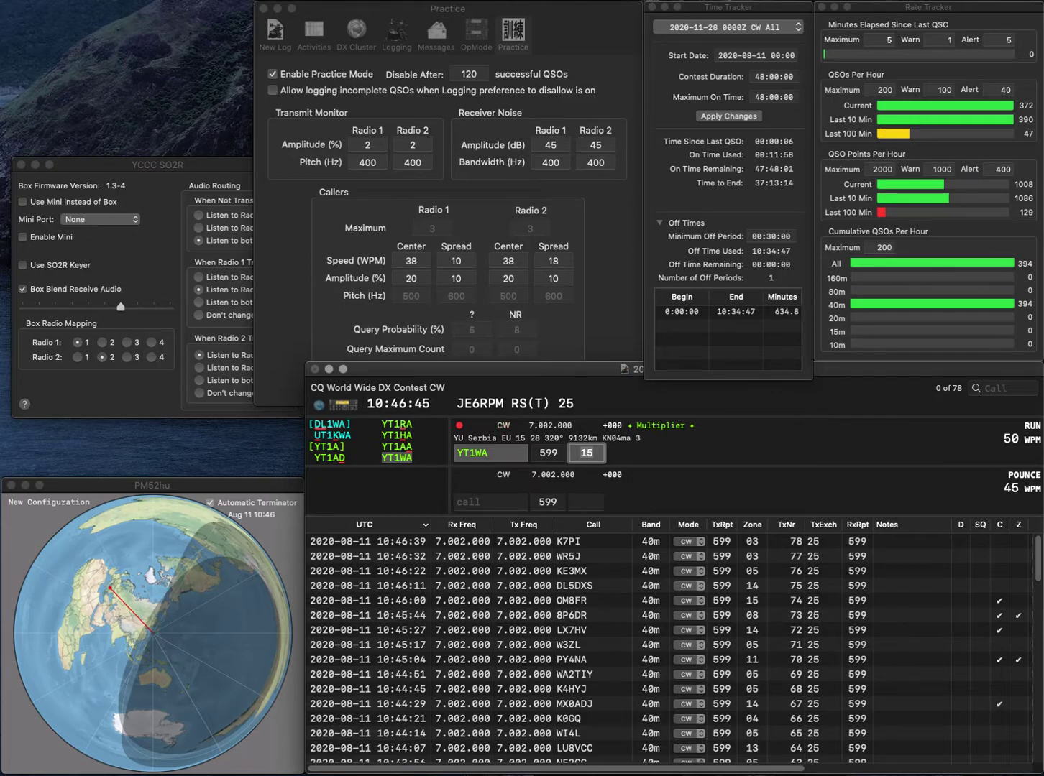
{"action": "key", "text": "Return"}
Log two run radio contacts with report 599: N7VZU in zone 03 and RU9AC in zone 17.
{"action": "type", "text": "N7VZU"}
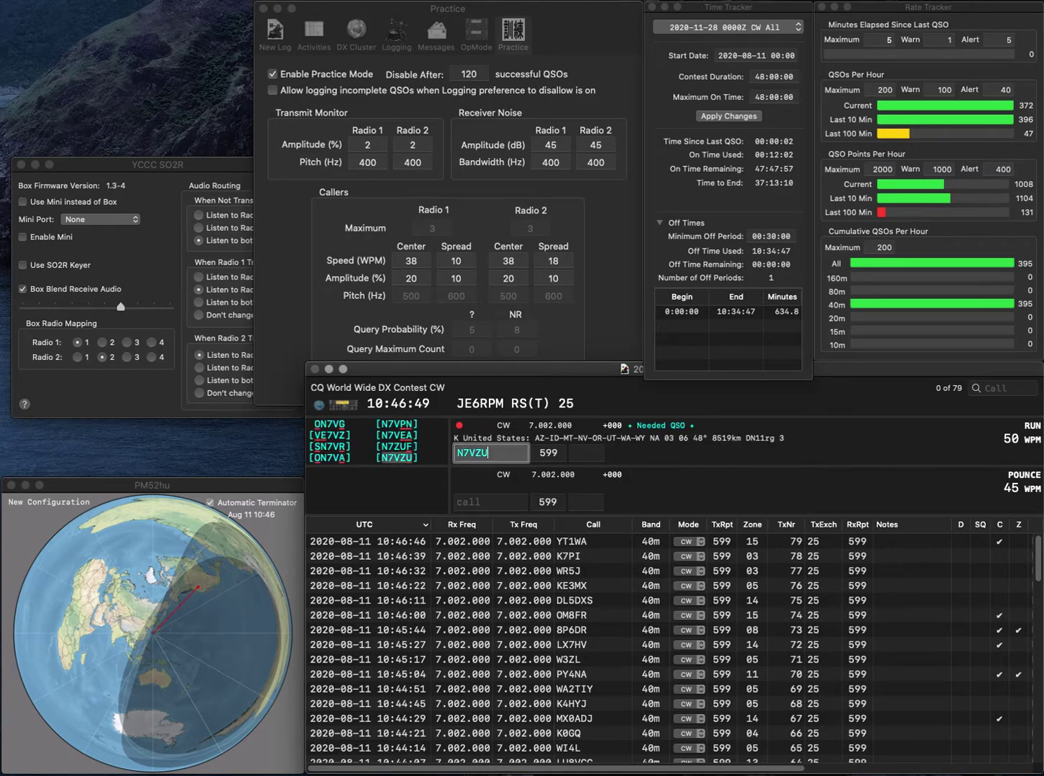
{"action": "key", "text": "Return"}
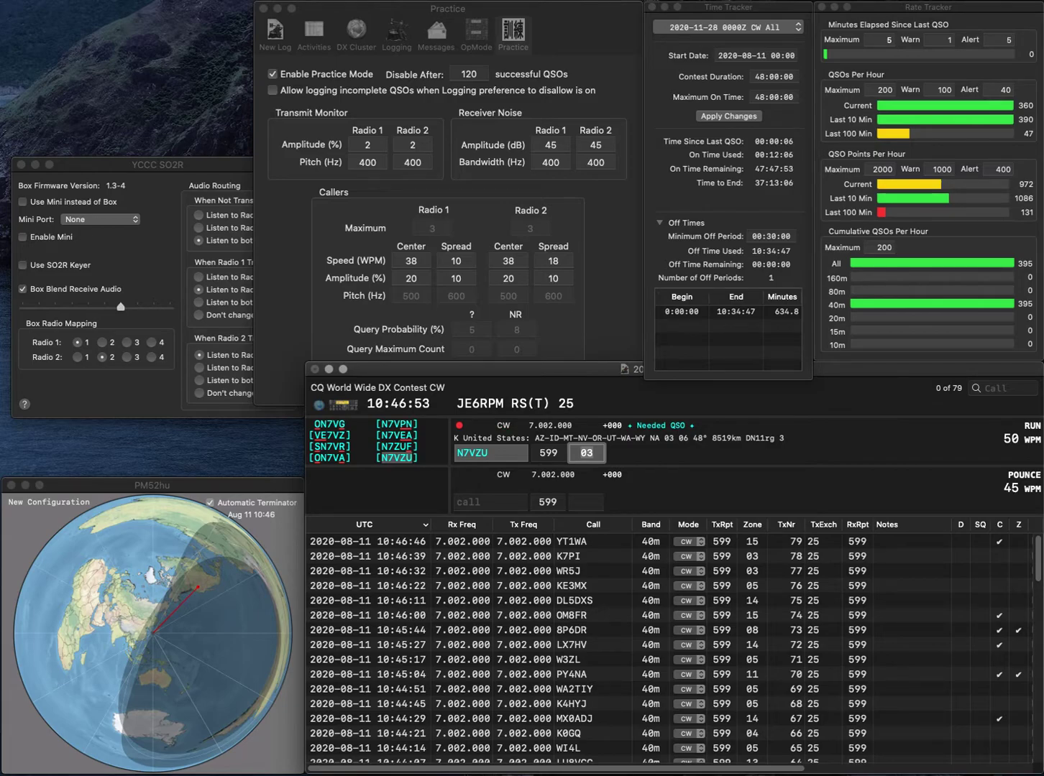
{"action": "key", "text": "Return"}
{"action": "type", "text": "RU9AC"}
{"action": "key", "text": "Return"}
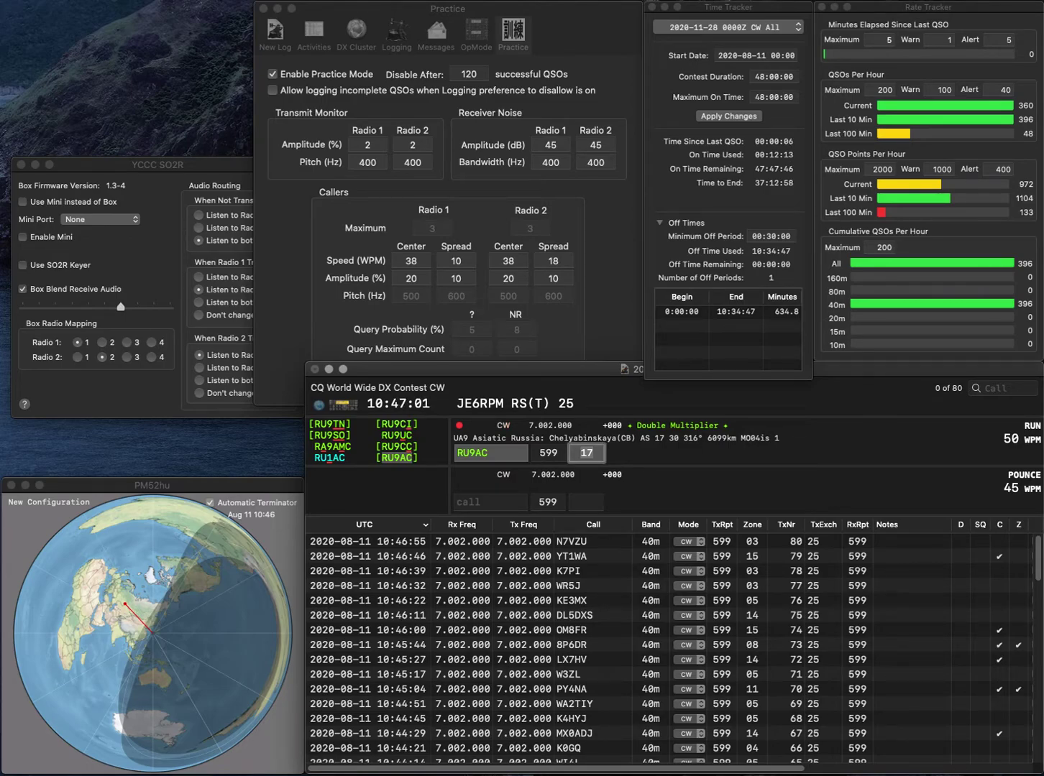
{"action": "key", "text": "Return"}
Enter the call YB8AD on the run radio, extend it to YB8ADX, and log the contact with report 599 and zone 28.
{"action": "type", "text": "YB8AD"}
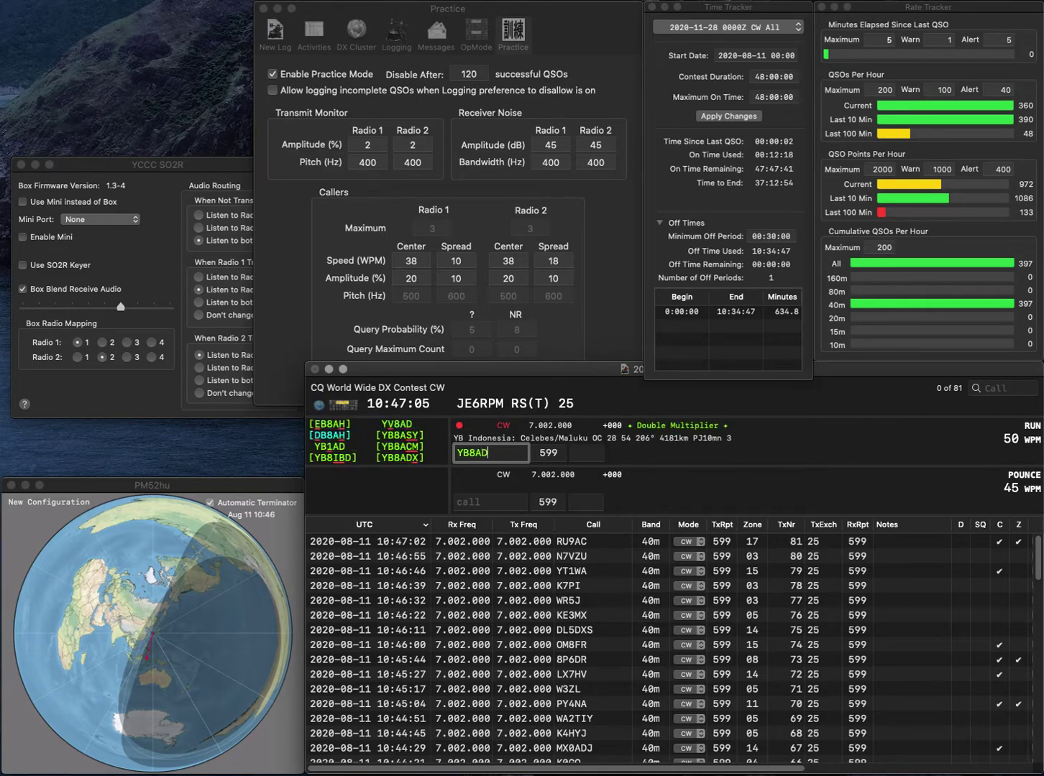
{"action": "type", "text": "X"}
{"action": "key", "text": "space"}
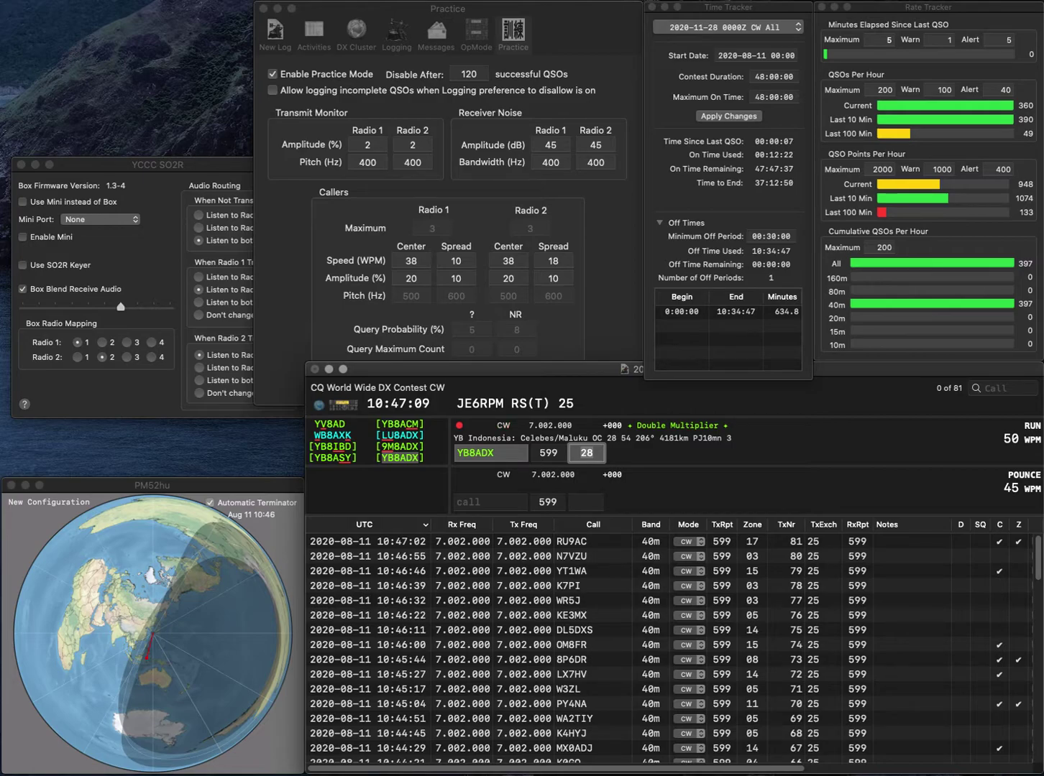
{"action": "key", "text": "Return"}
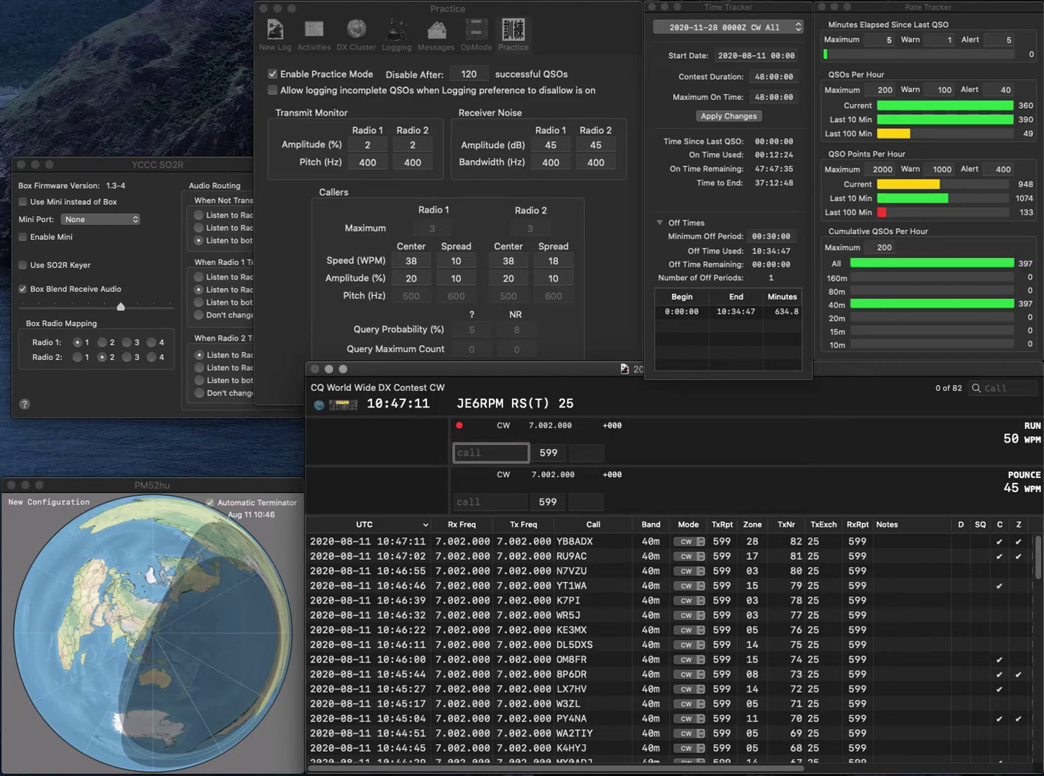
{"action": "type", "text": "OH1C"}
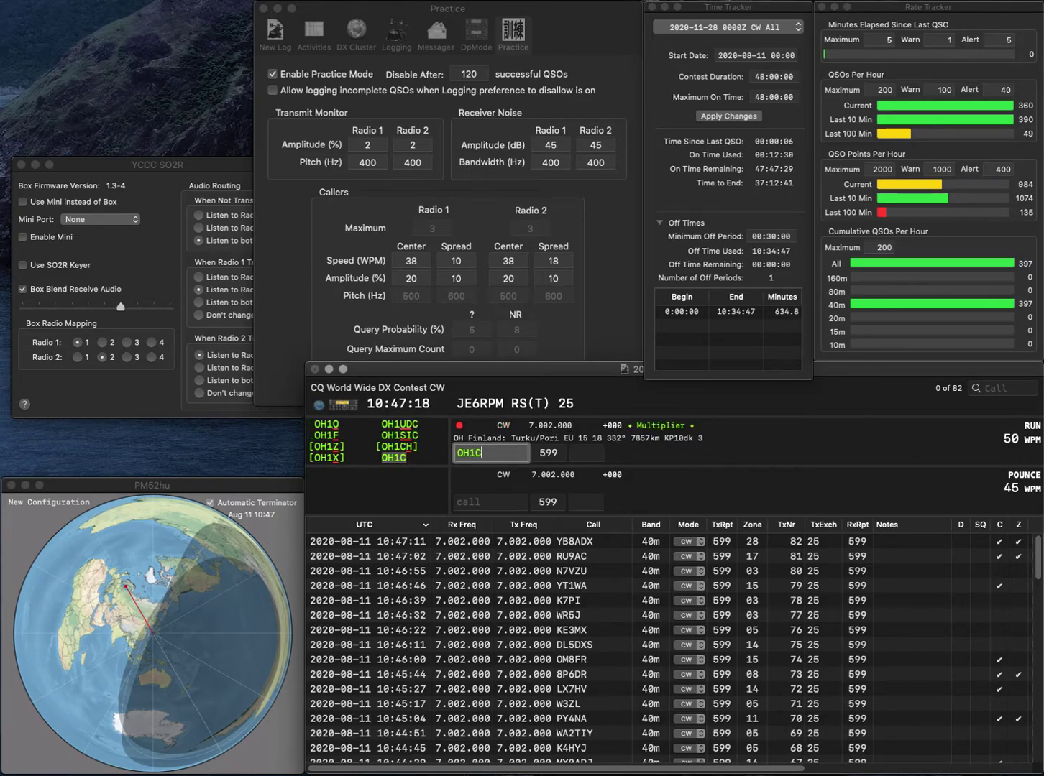
{"action": "key", "text": "Return"}
{"action": "key", "text": "Return"}
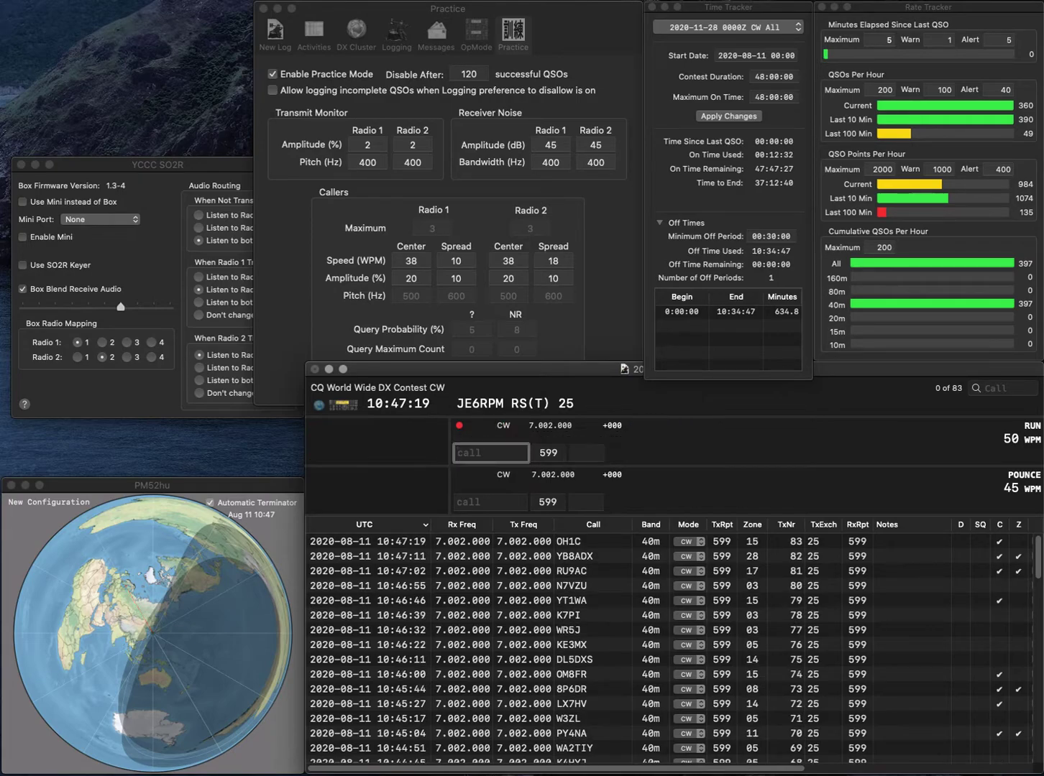
{"action": "type", "text": "G4EUW"}
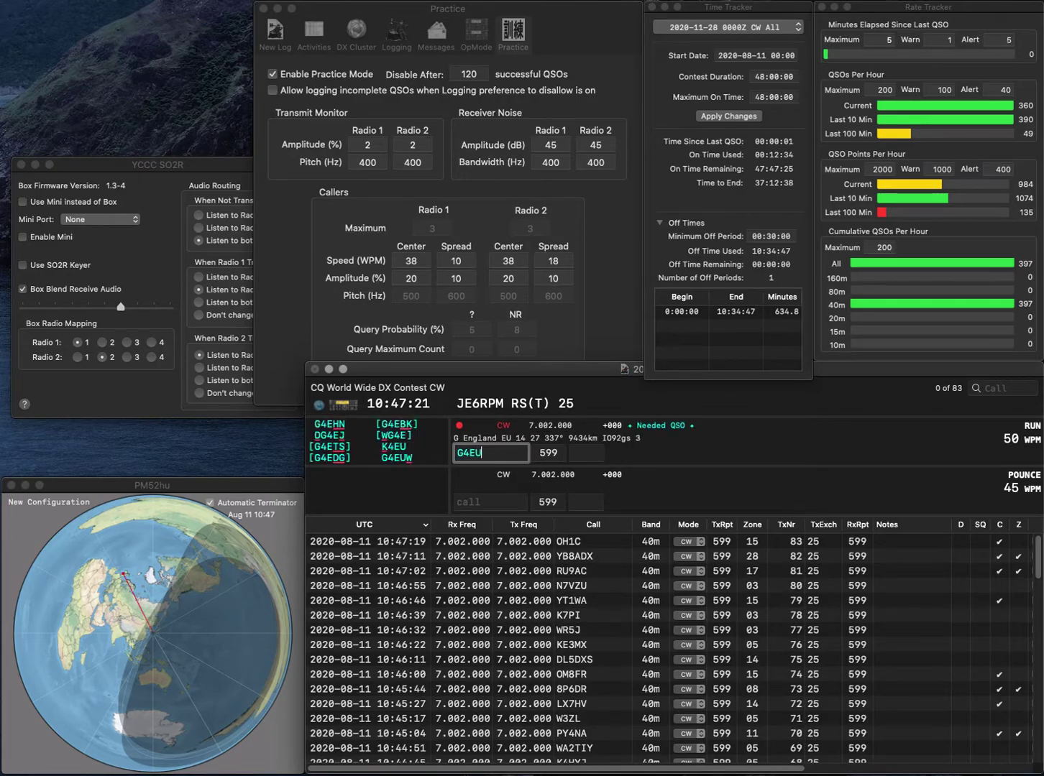
{"action": "key", "text": "Return"}
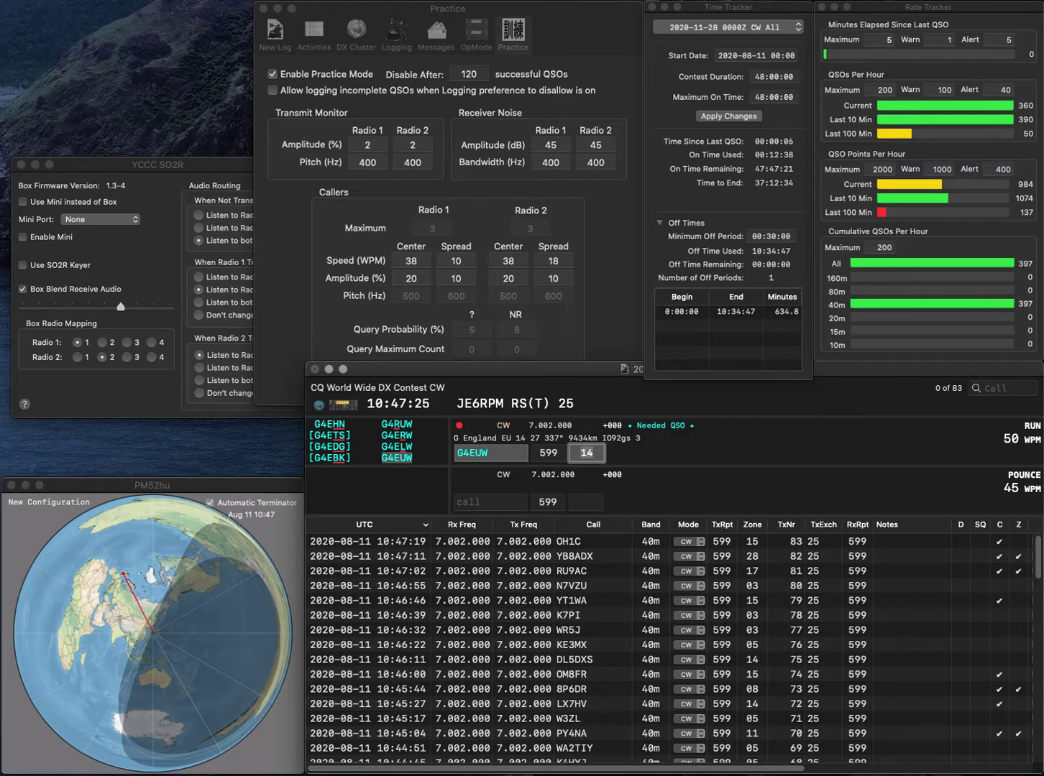
{"action": "key", "text": "Return"}
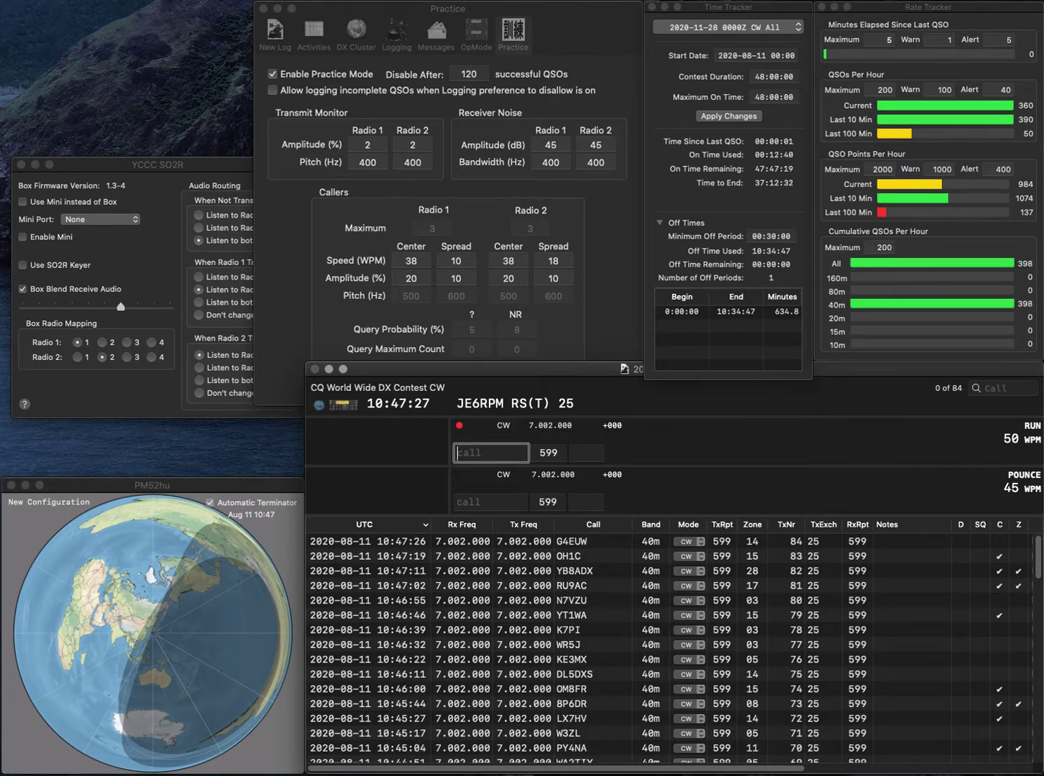
{"action": "type", "text": "JA1XGI"}
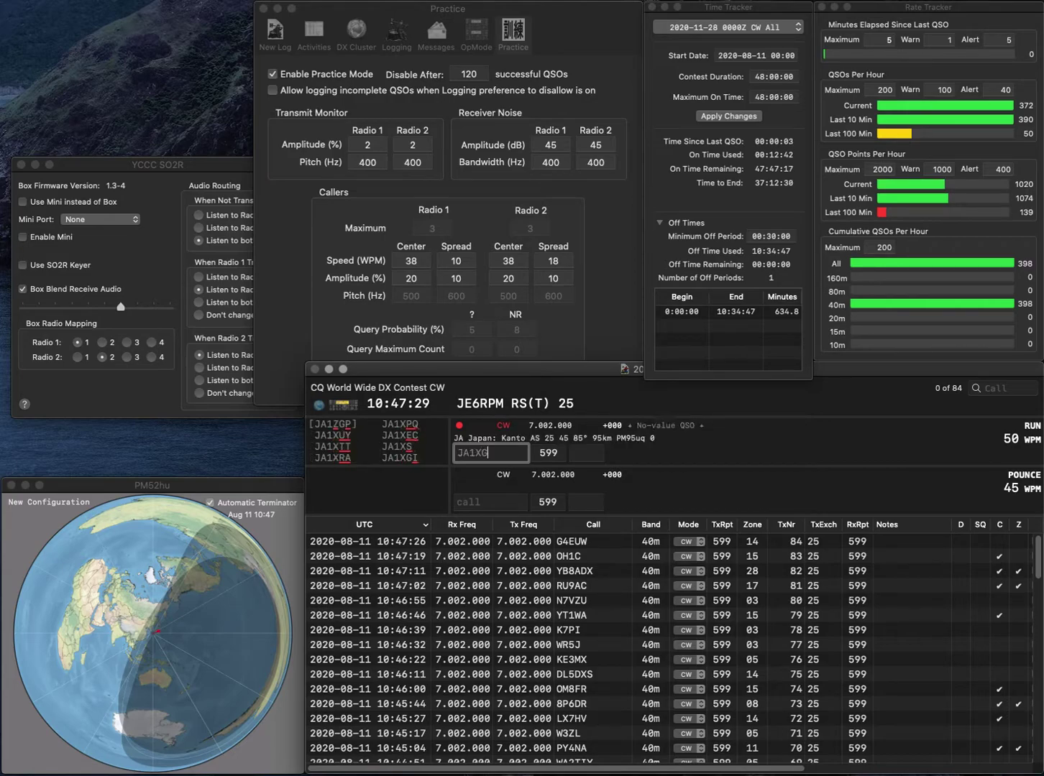
{"action": "key", "text": "Return"}
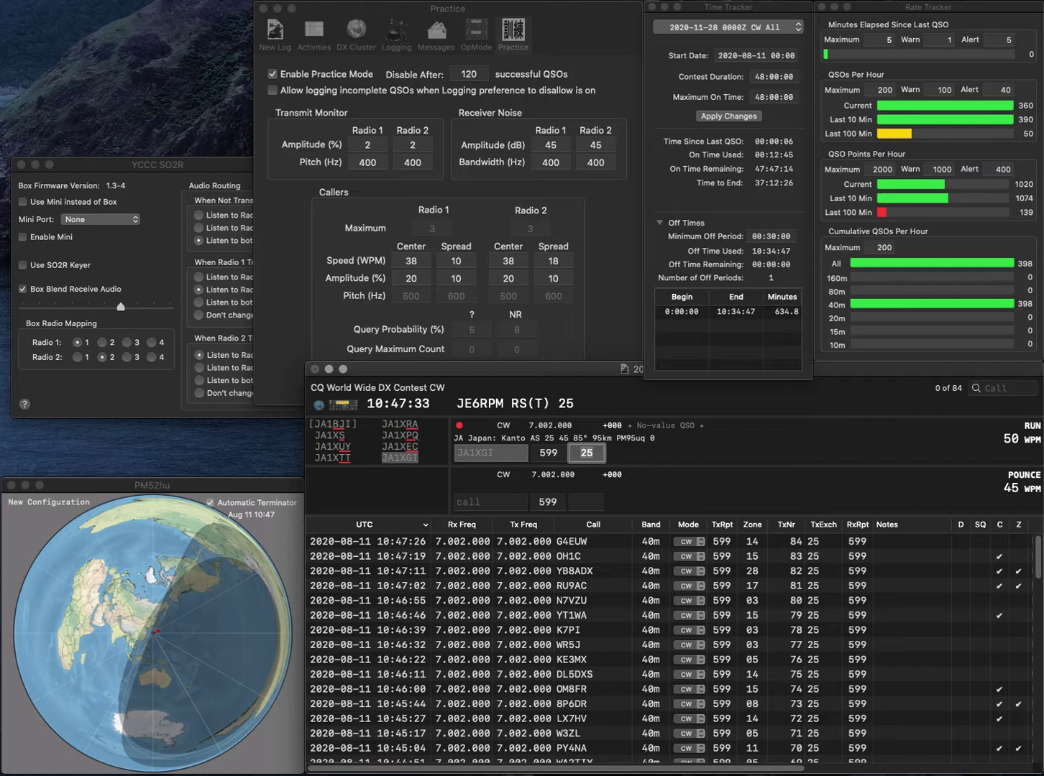
{"action": "key", "text": "Return"}
{"action": "type", "text": "KO2JW"}
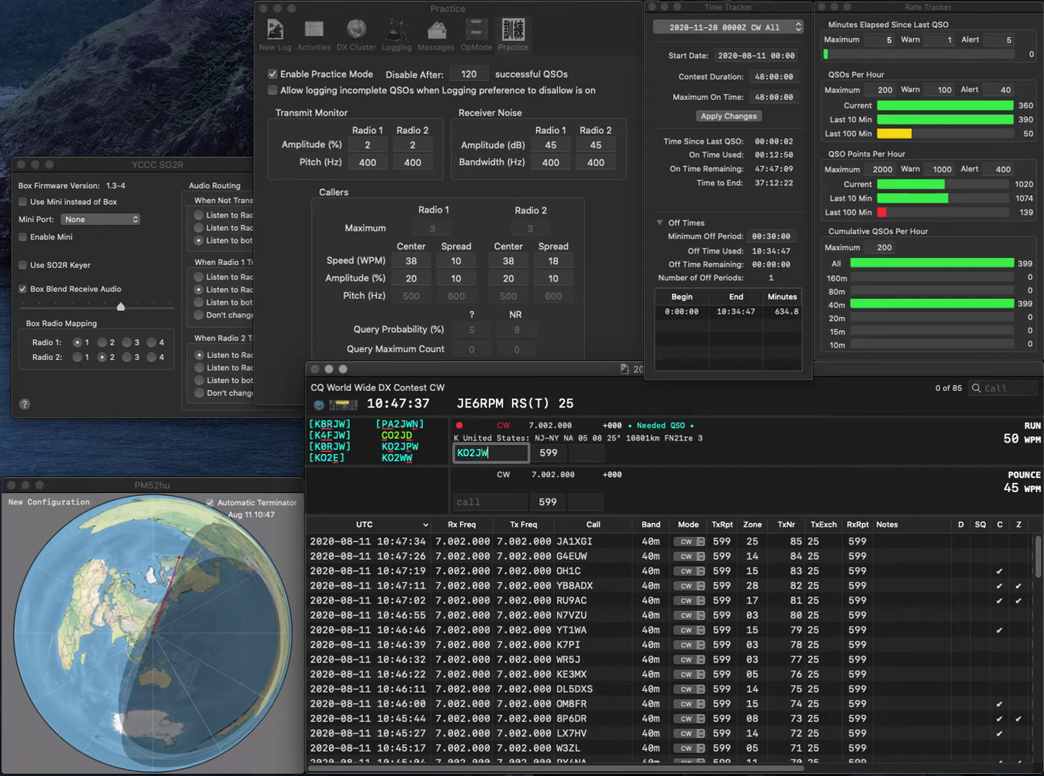
{"action": "key", "text": "BackSpace"}
{"action": "key", "text": "BackSpace"}
{"action": "type", "text": "WW"}
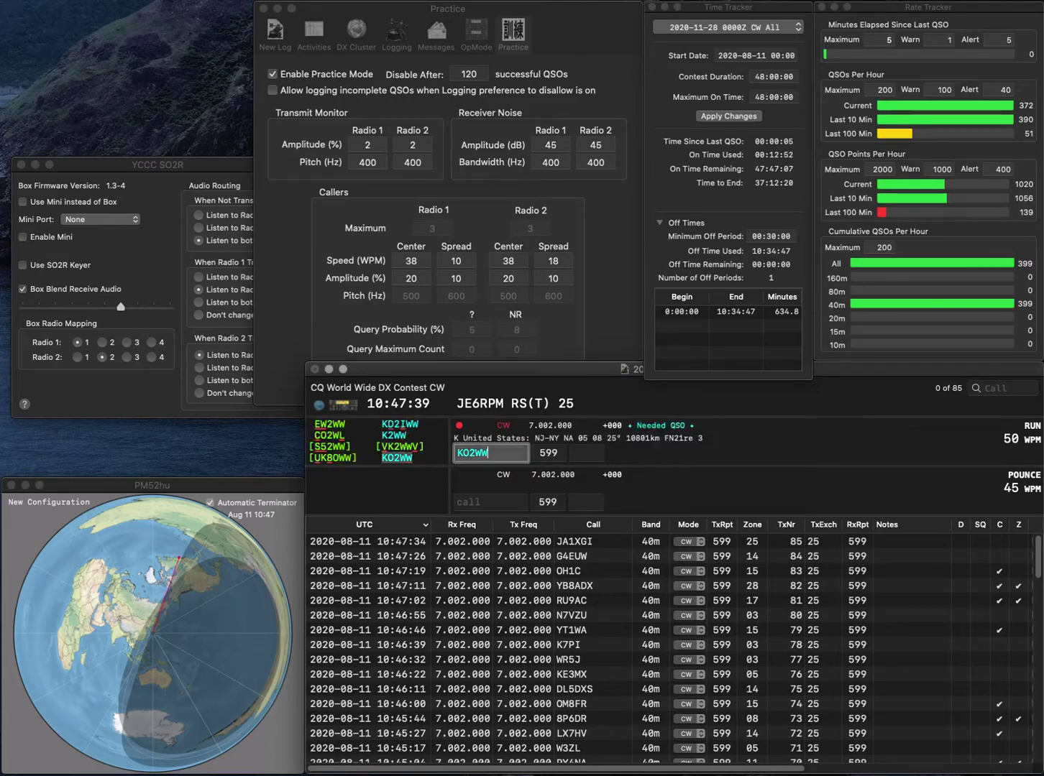
{"action": "key", "text": "space"}
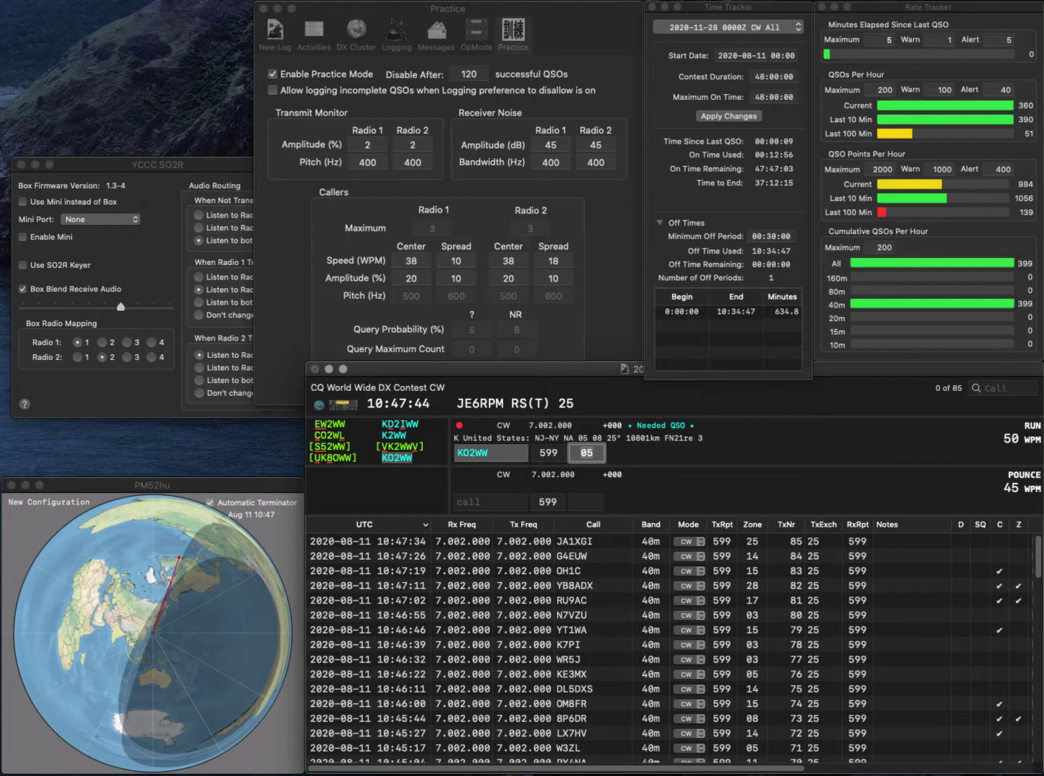
{"action": "key", "text": "space"}
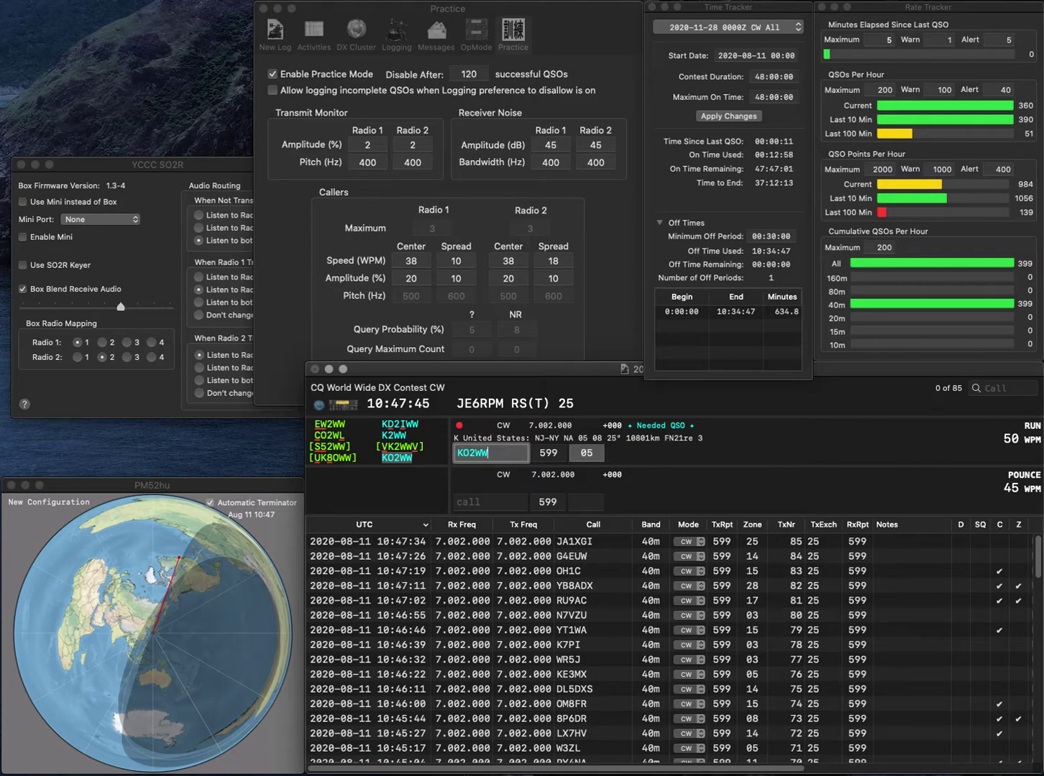
{"action": "key", "text": "space"}
{"action": "key", "text": "Return"}
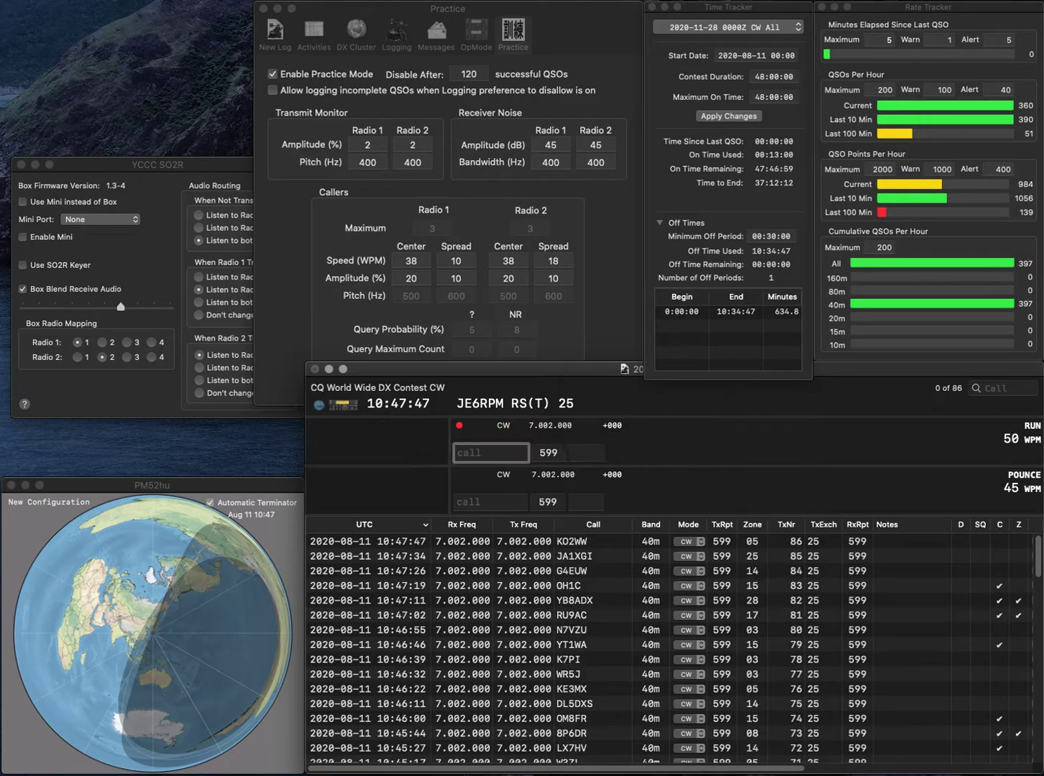
Enter the call KB8HOC on the run radio and log the contact with report 599 and zone 04.
{"action": "type", "text": "KB8"}
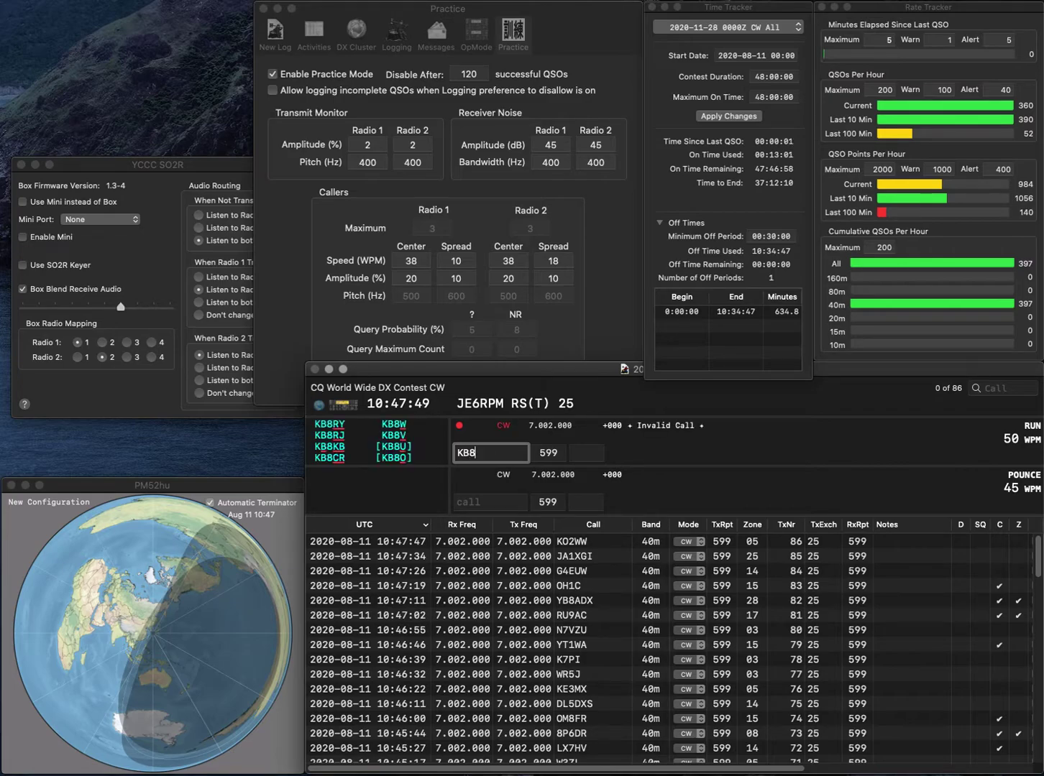
{"action": "type", "text": "HOC"}
{"action": "key", "text": "space"}
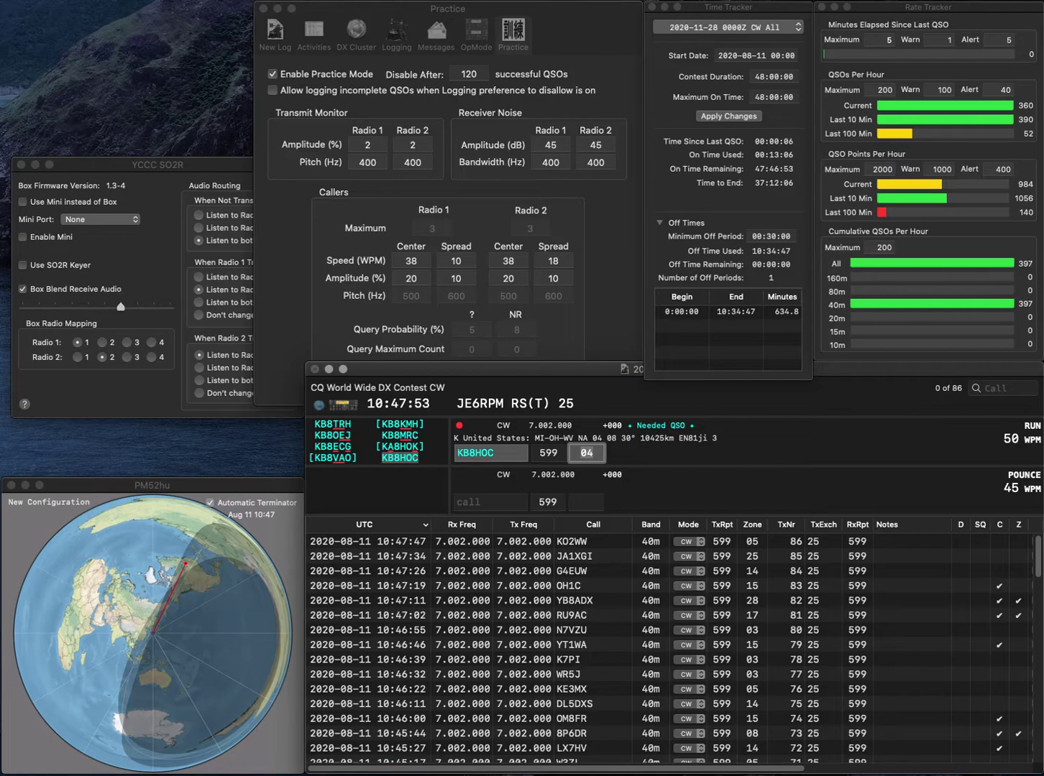
{"action": "key", "text": "Return"}
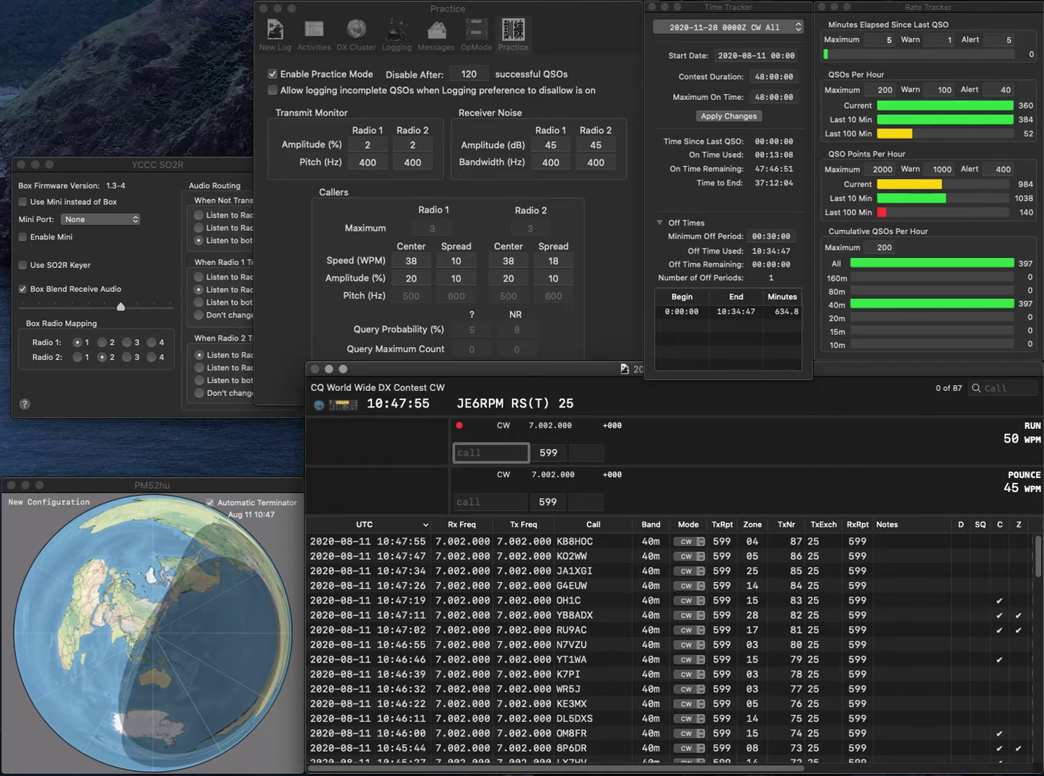
{"action": "type", "text": "VHAZB"}
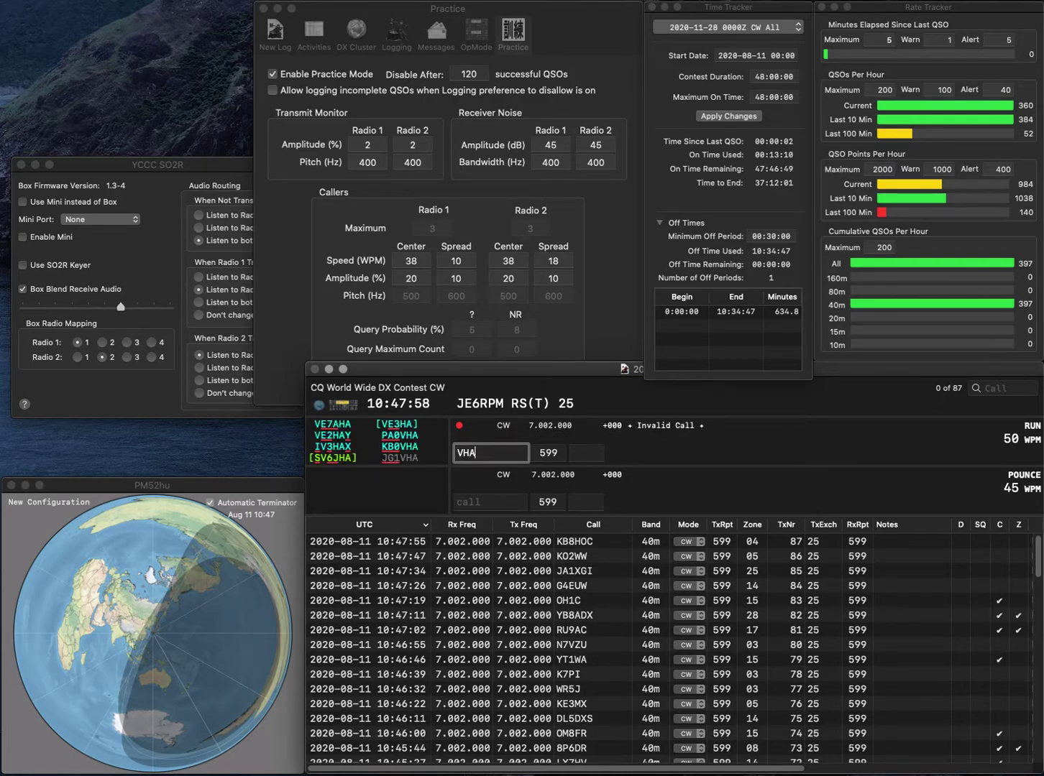
{"action": "key", "text": "Left"}
{"action": "key", "text": "Left"}
{"action": "key", "text": "Left"}
{"action": "key", "text": "Left"}
{"action": "key", "text": "BackSpace"}
{"action": "key", "text": "Right"}
{"action": "key", "text": "Right"}
{"action": "type", "text": "8"}
{"action": "key", "text": "space"}
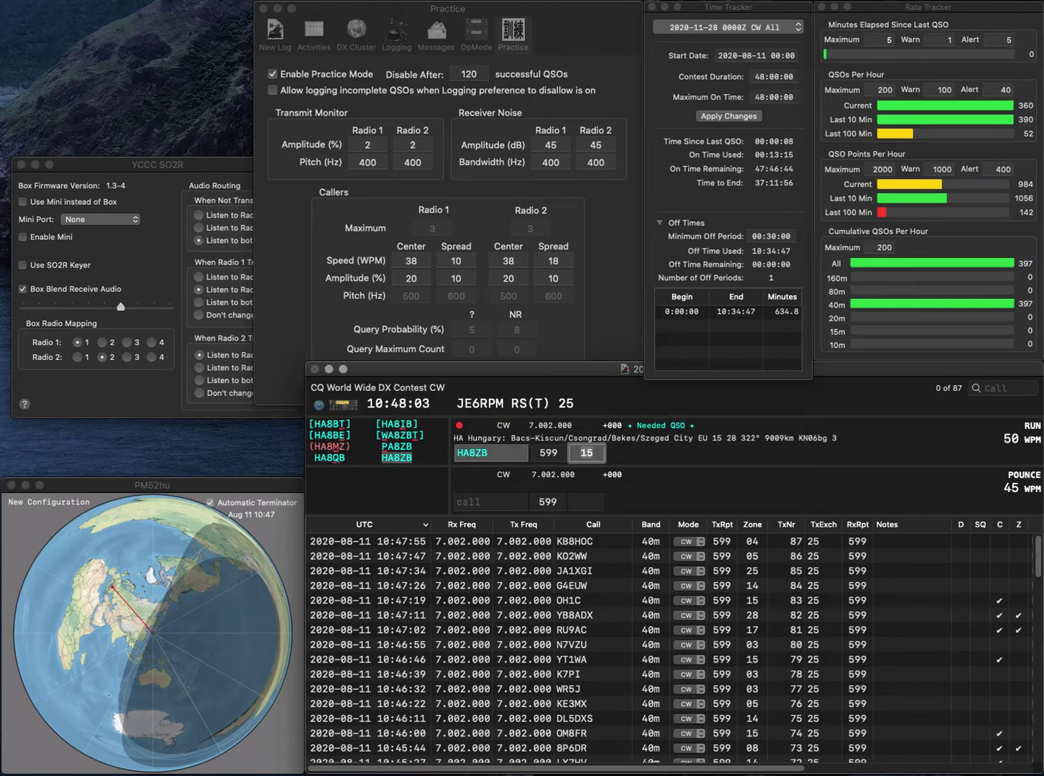
{"action": "key", "text": "Return"}
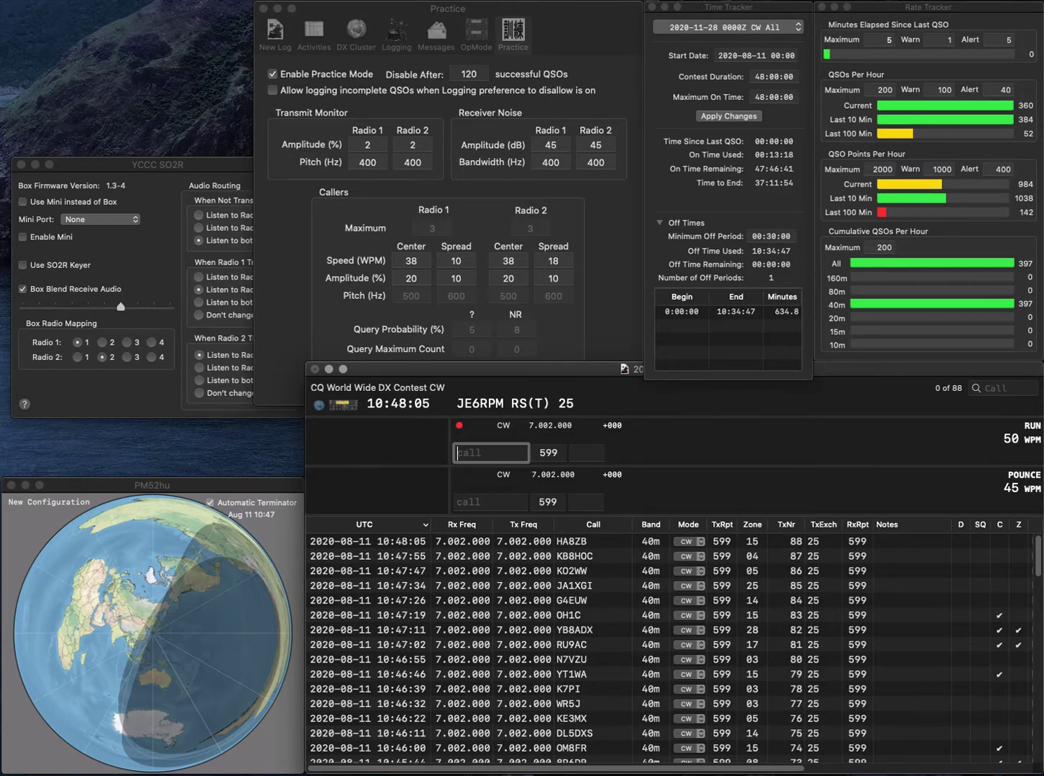
{"action": "type", "text": "KC7KNY"}
{"action": "key", "text": "Tab"}
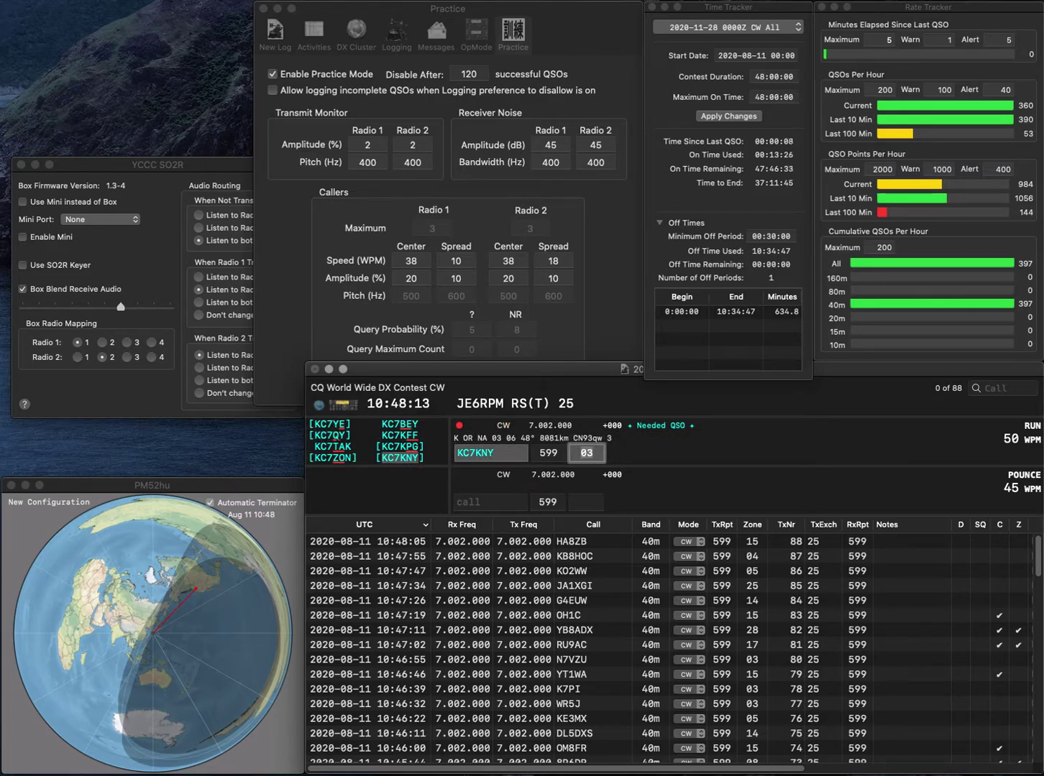
{"action": "key", "text": "Return"}
{"action": "type", "text": "K0JPL"}
{"action": "key", "text": "space"}
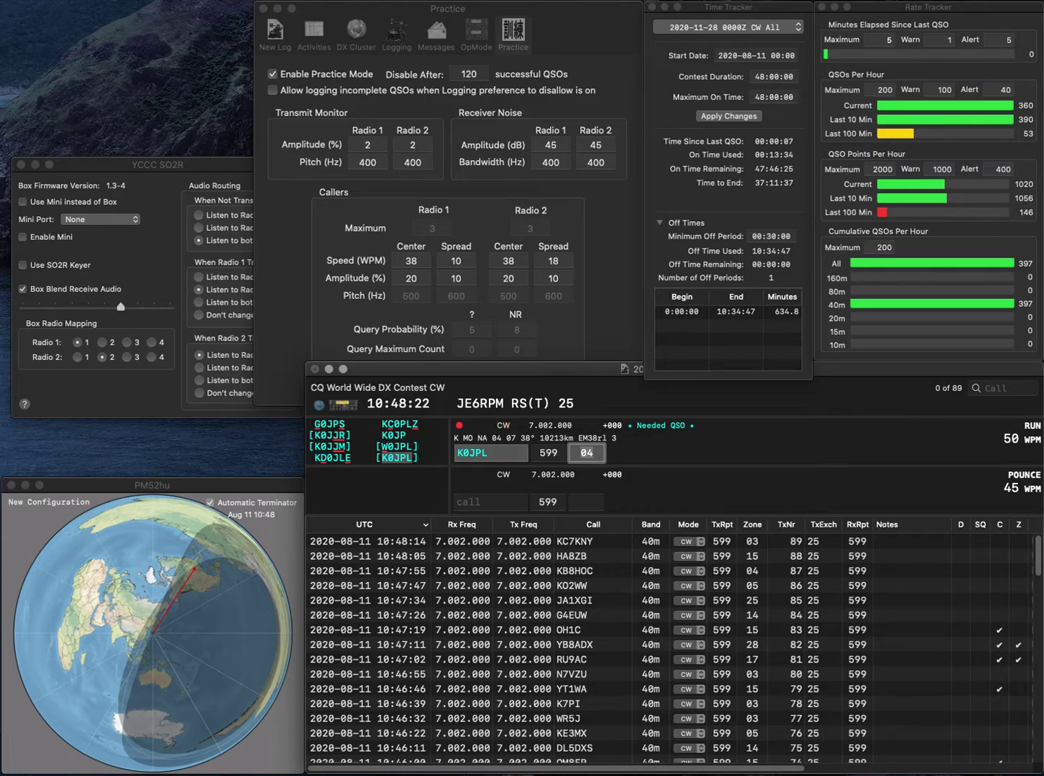
{"action": "key", "text": "Return"}
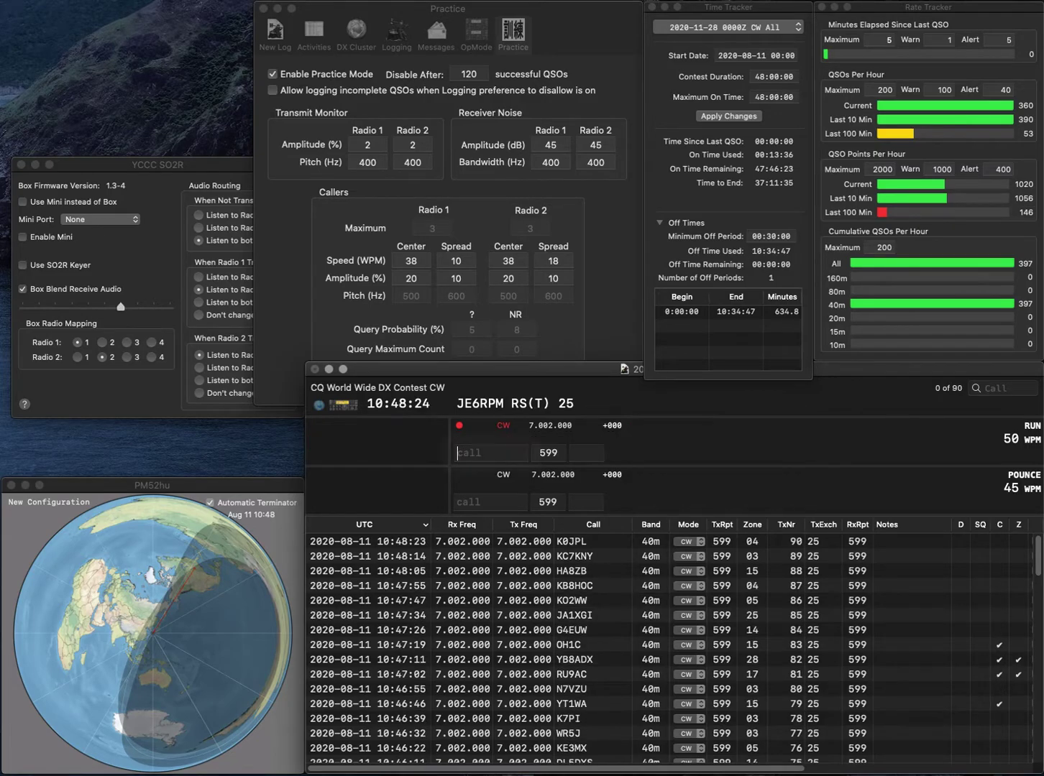
{"action": "type", "text": "AC4SR"}
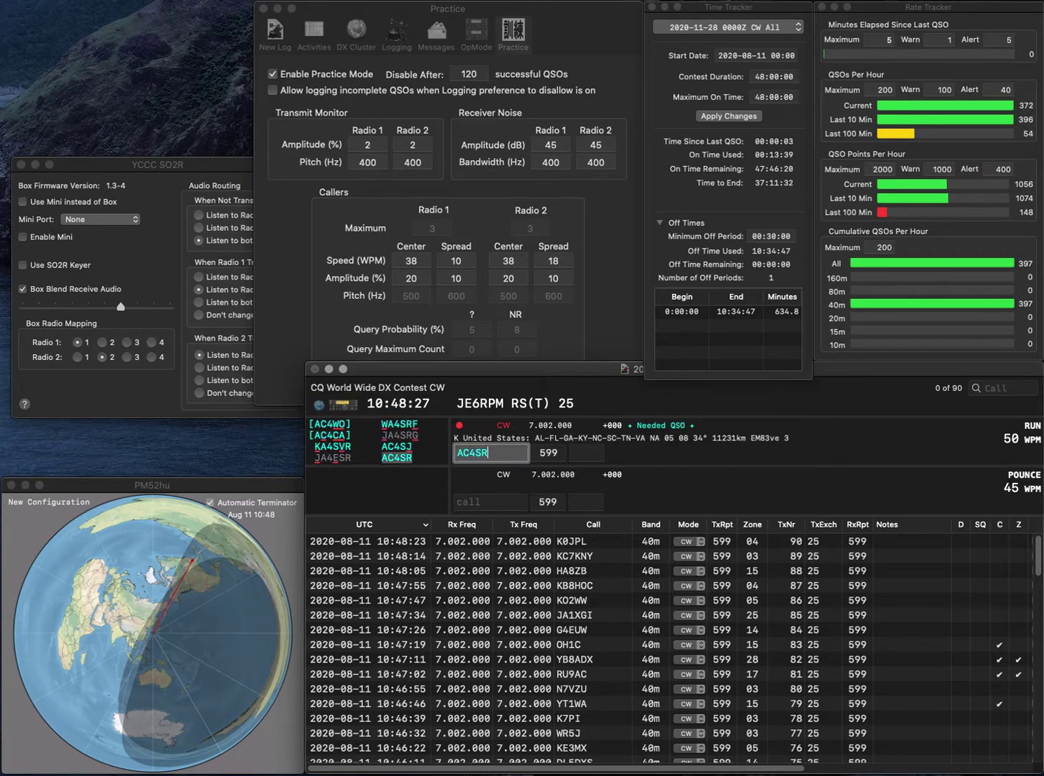
{"action": "key", "text": "Tab"}
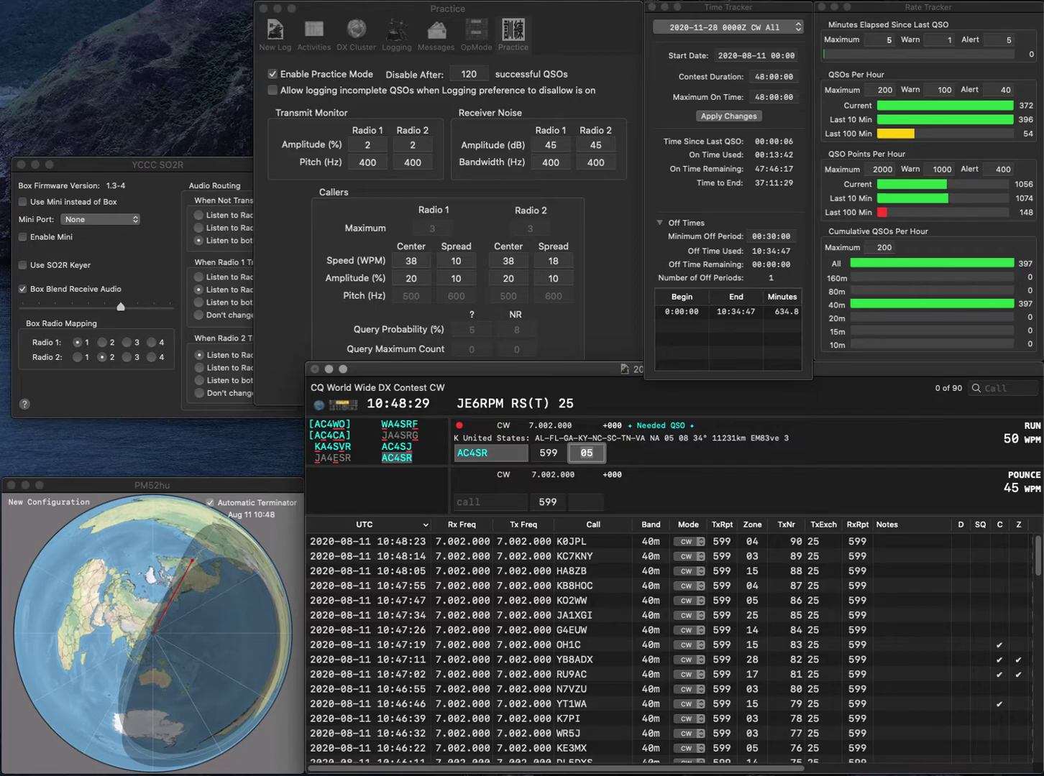
{"action": "key", "text": "Return"}
{"action": "type", "text": "TA3EP"}
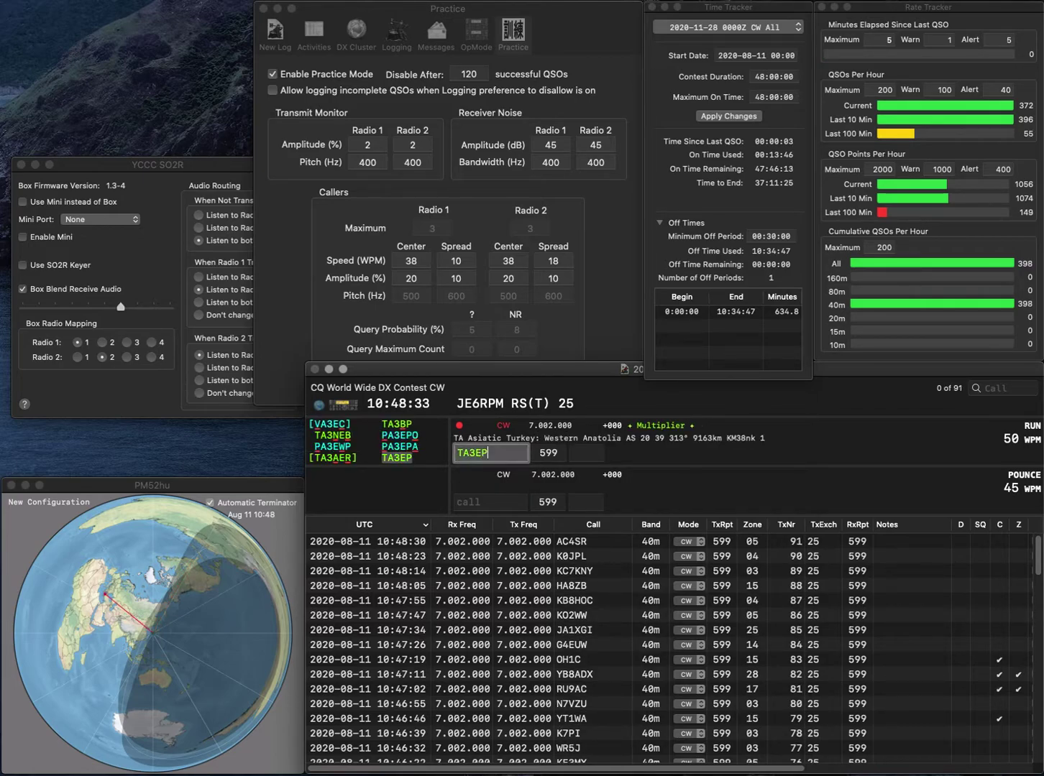
{"action": "key", "text": "space"}
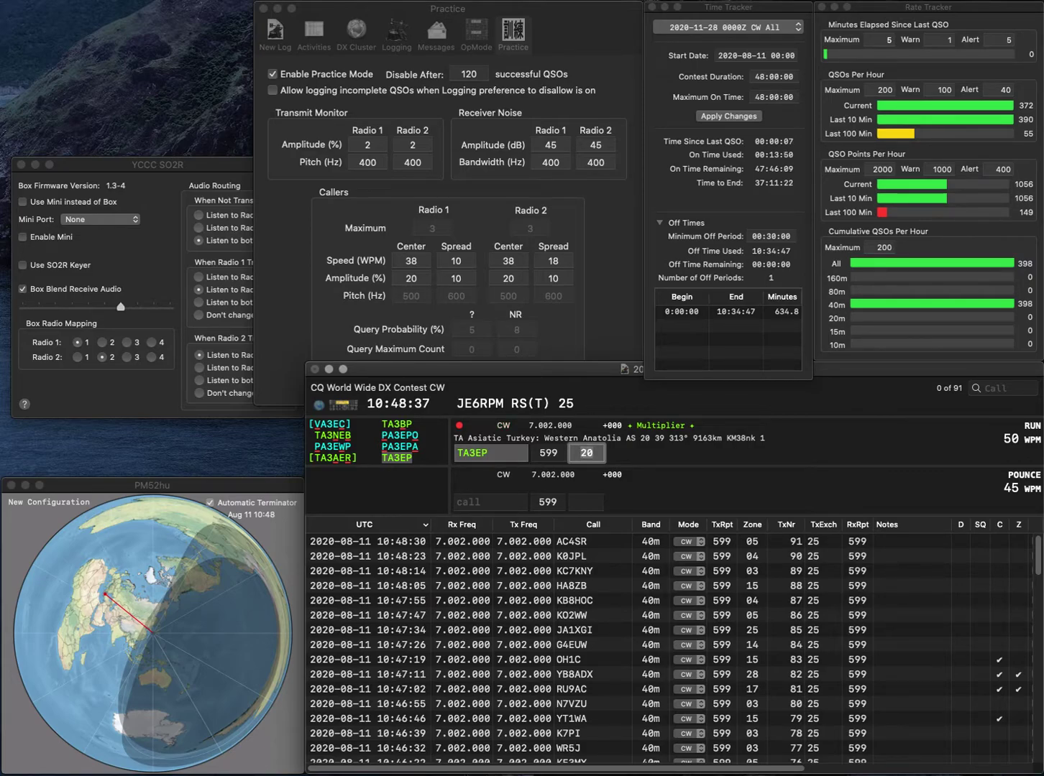
{"action": "key", "text": "Return"}
{"action": "type", "text": "W"}
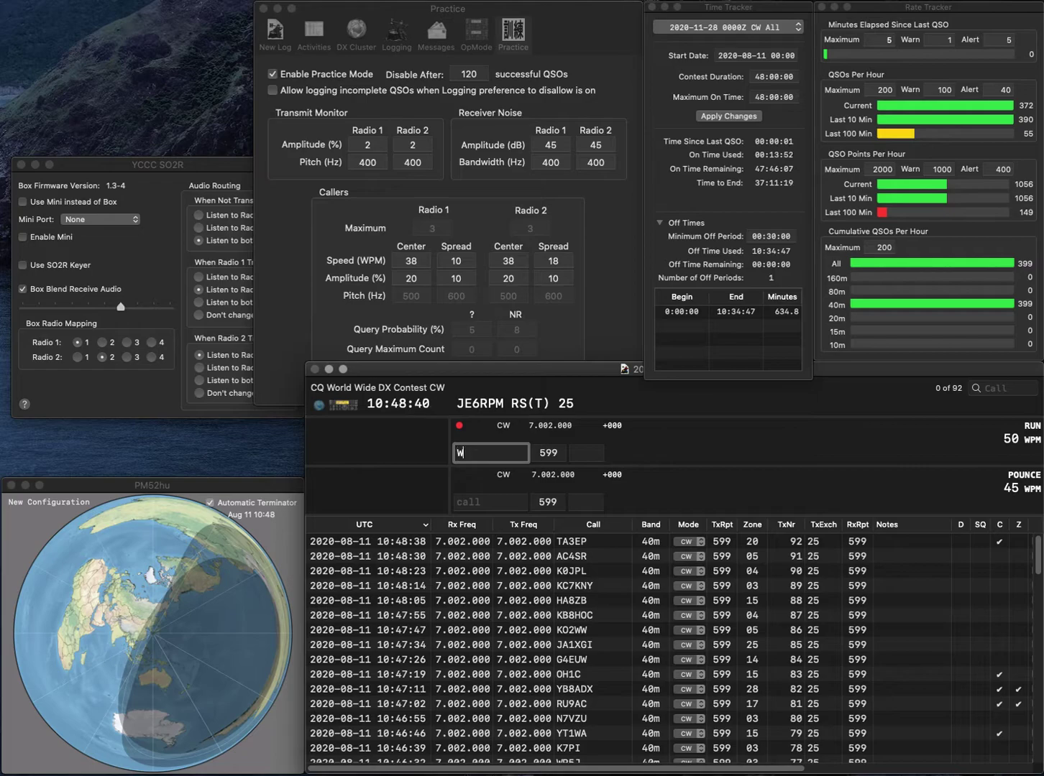
{"action": "type", "text": "B6RCK"}
{"action": "key", "text": "space"}
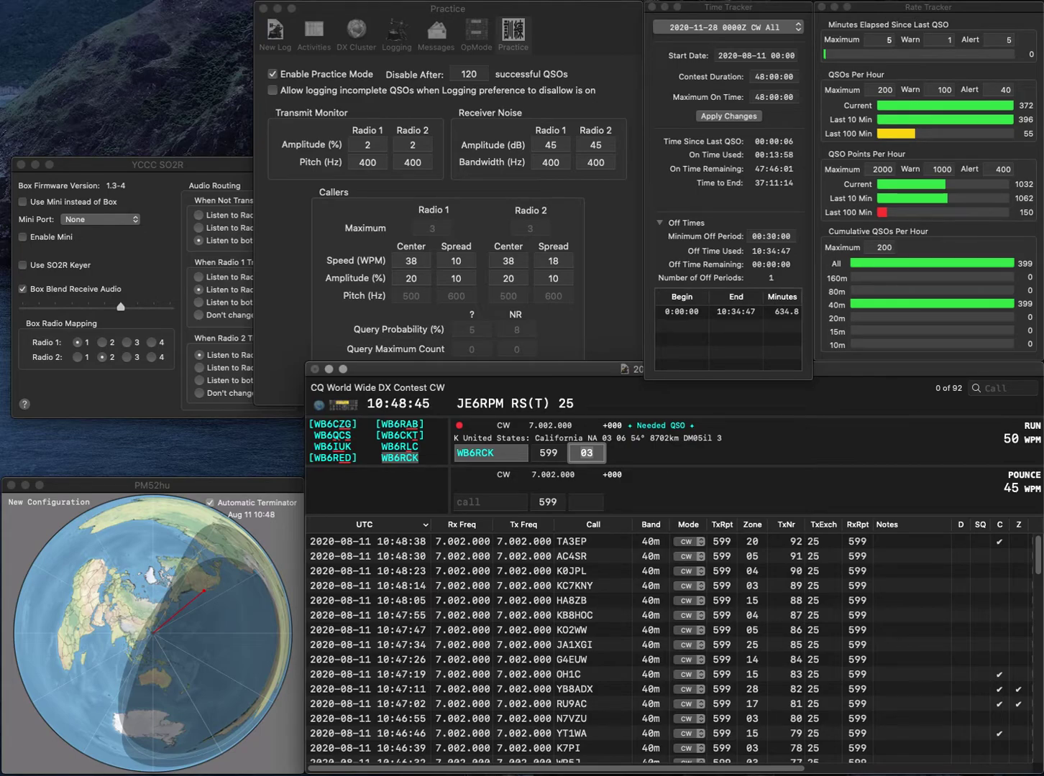
{"action": "key", "text": "Return"}
{"action": "type", "text": "W2"}
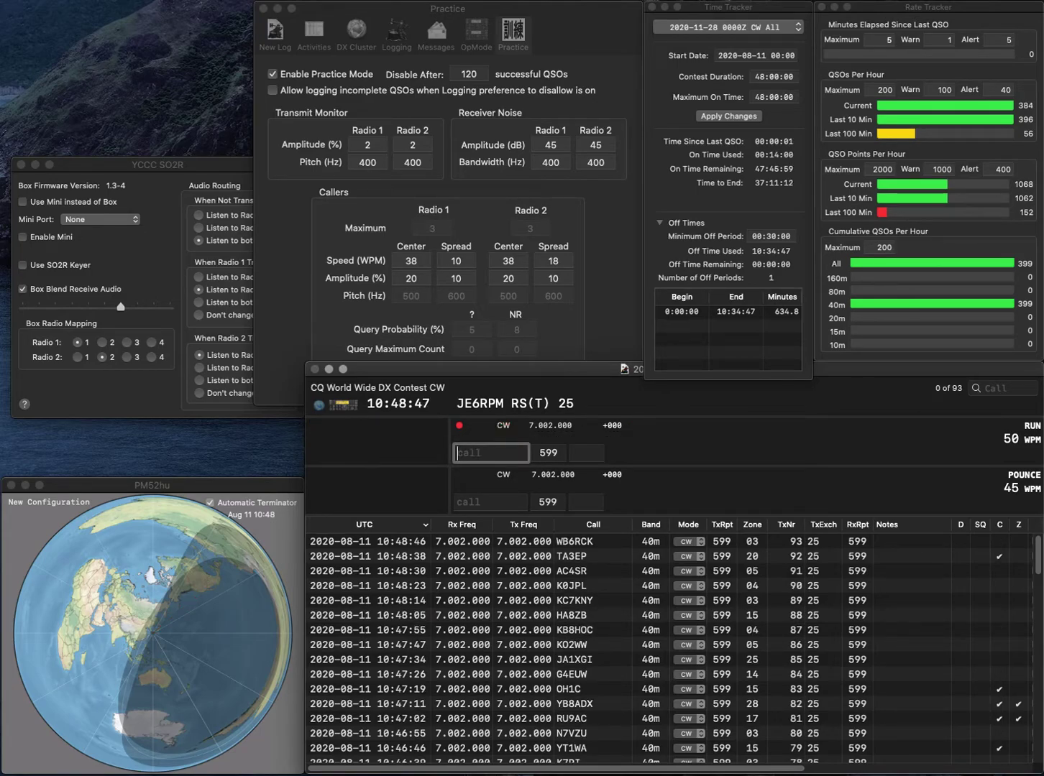
{"action": "type", "text": "GZB"}
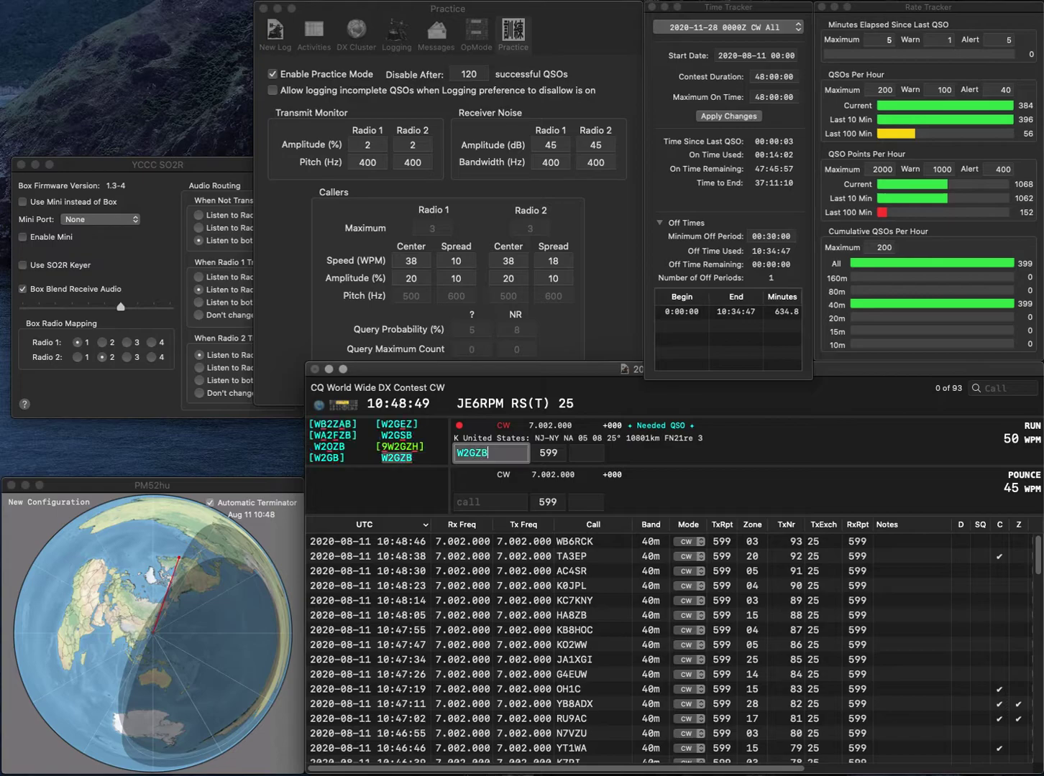
{"action": "key", "text": "space"}
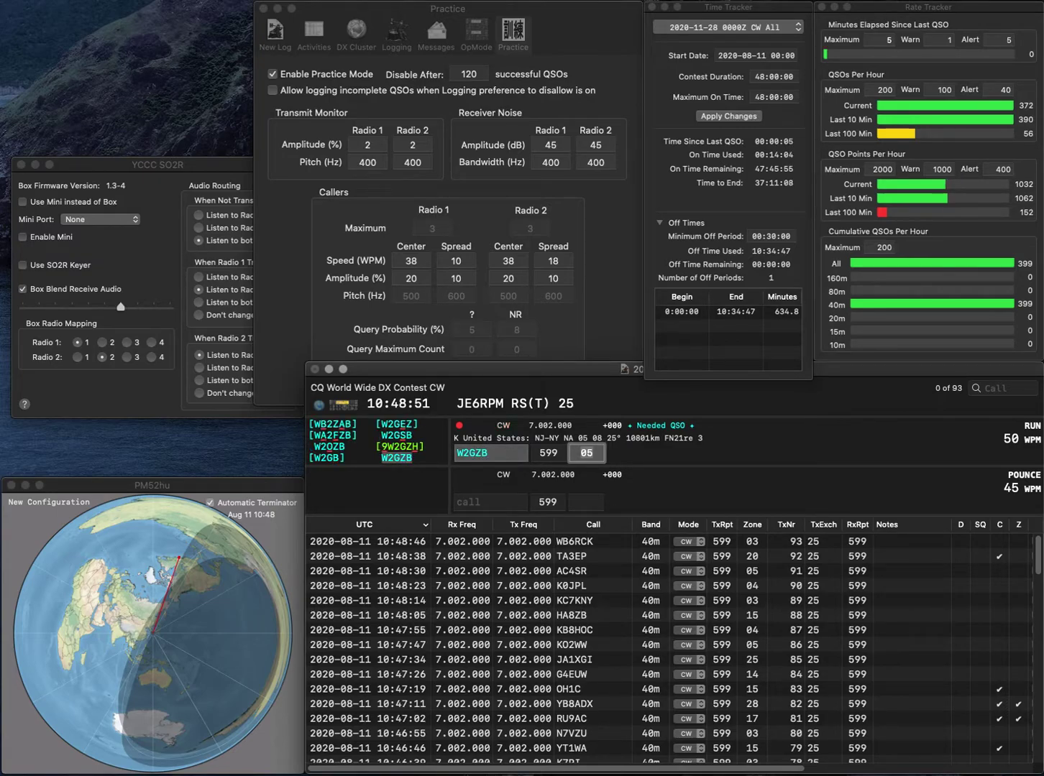
{"action": "key", "text": "Return"}
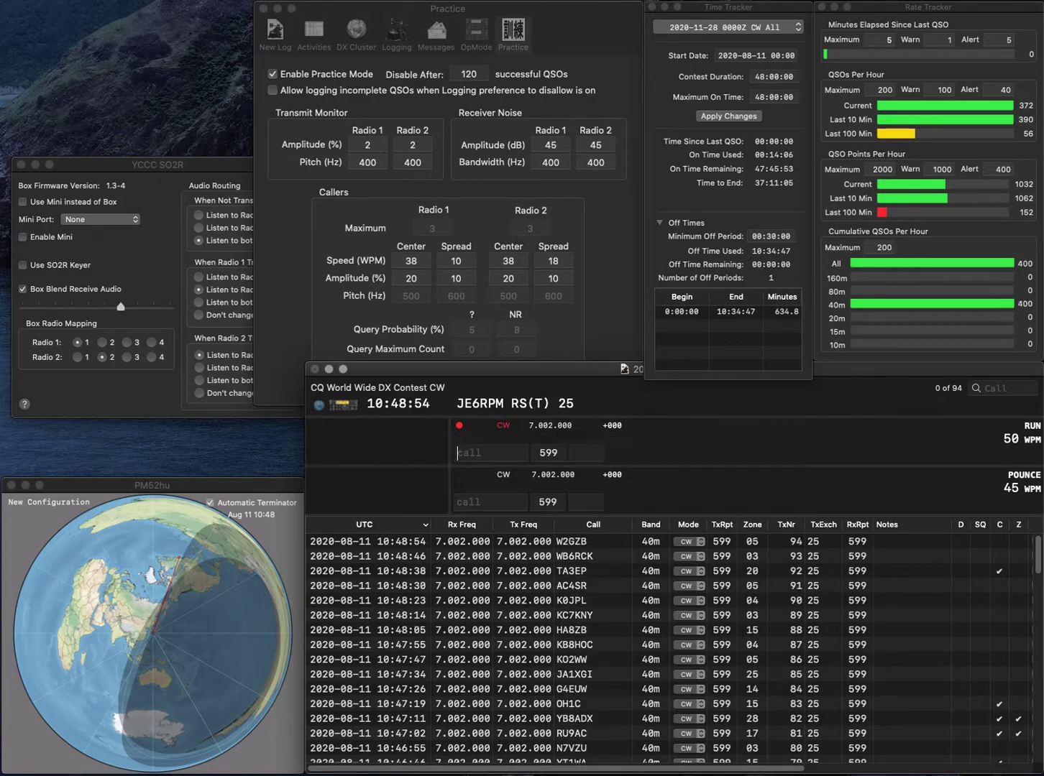
{"action": "type", "text": "EA4"}
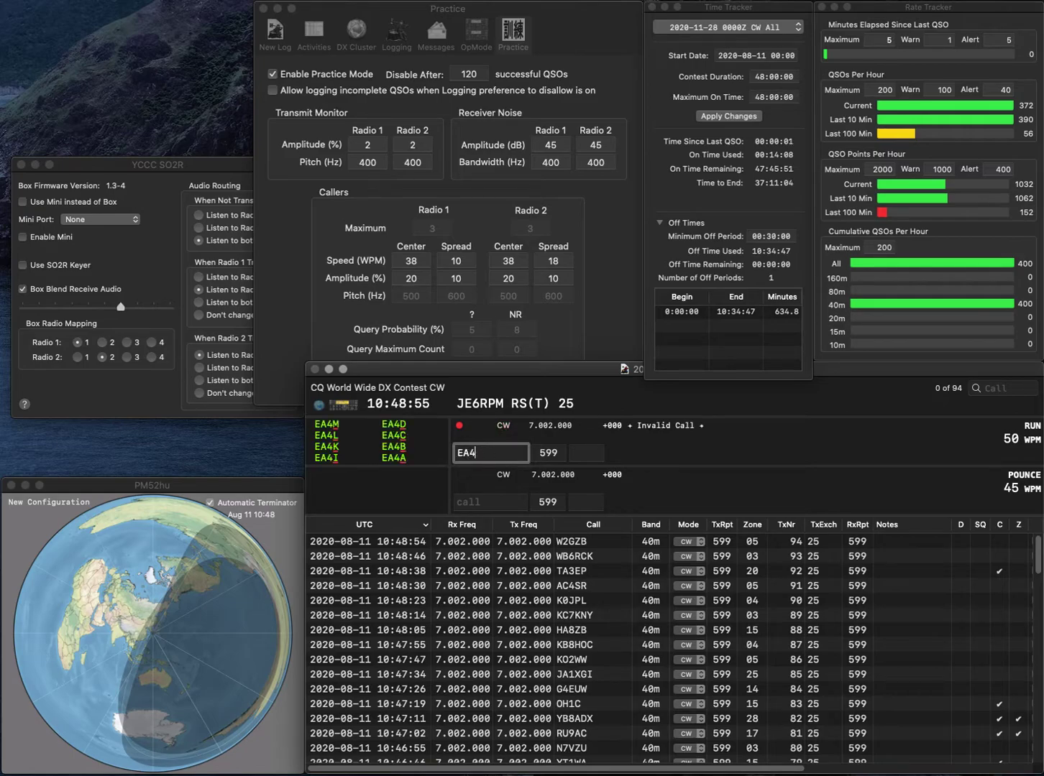
{"action": "key", "text": "BackSpace"}
{"action": "type", "text": "5JPO"}
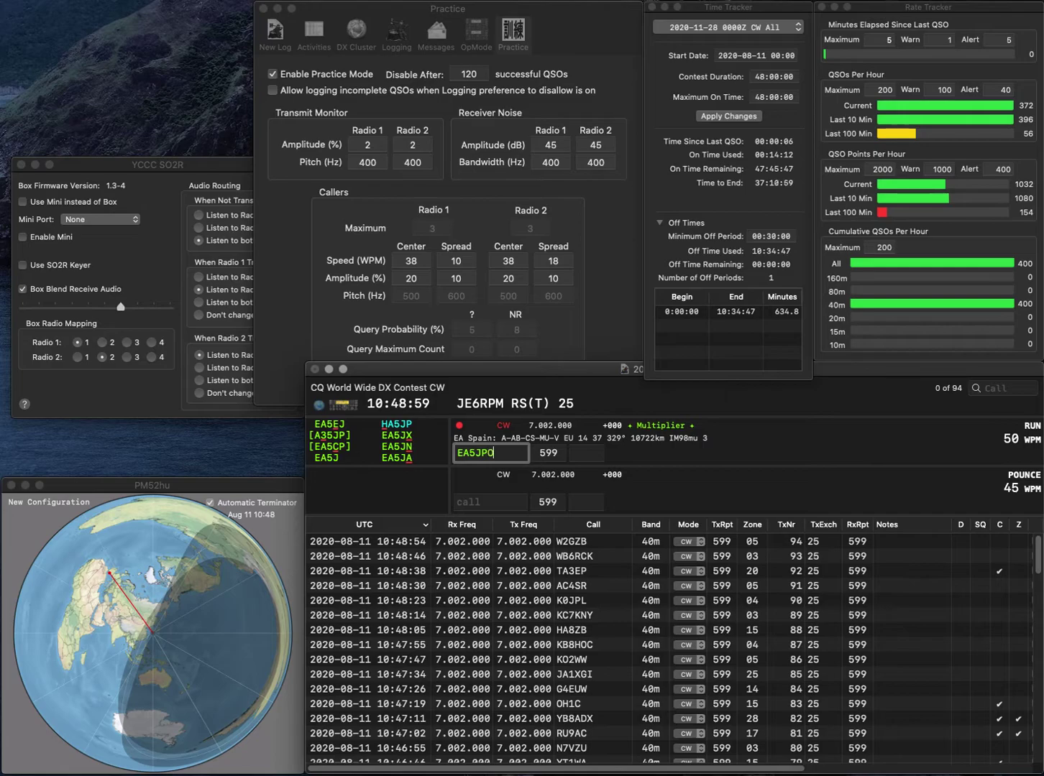
{"action": "key", "text": "Left"}
{"action": "key", "text": "BackSpace"}
{"action": "type", "text": "H"}
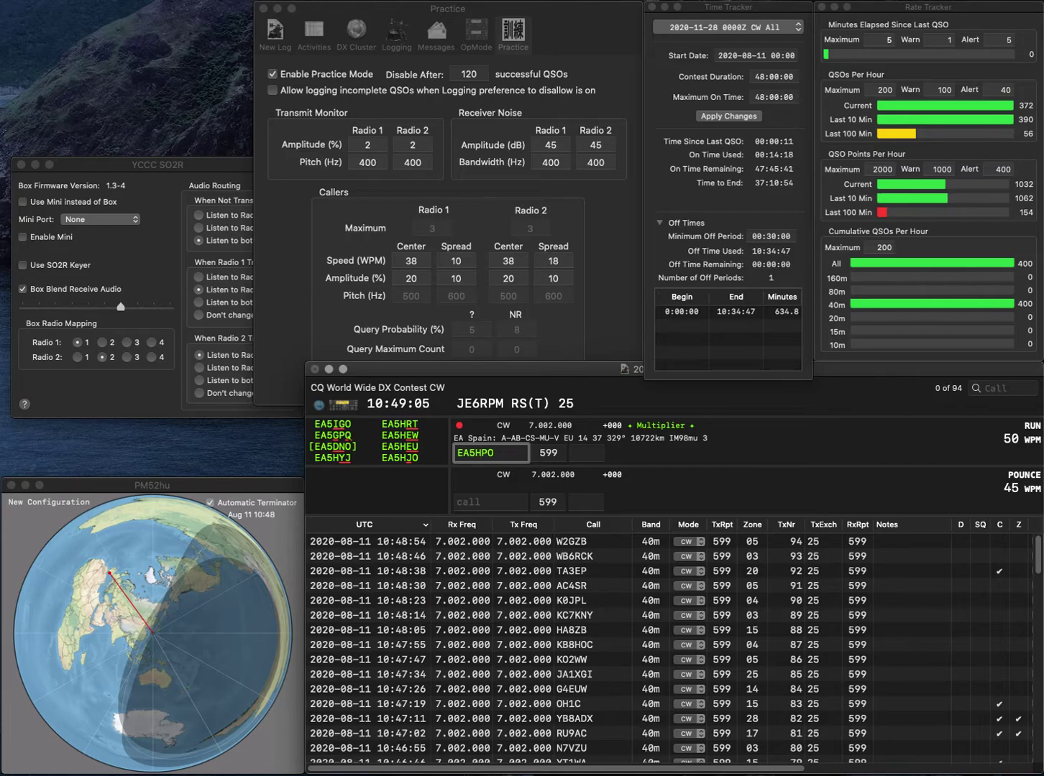
{"action": "key", "text": "Delete"}
{"action": "type", "text": "J"}
{"action": "key", "text": "Return"}
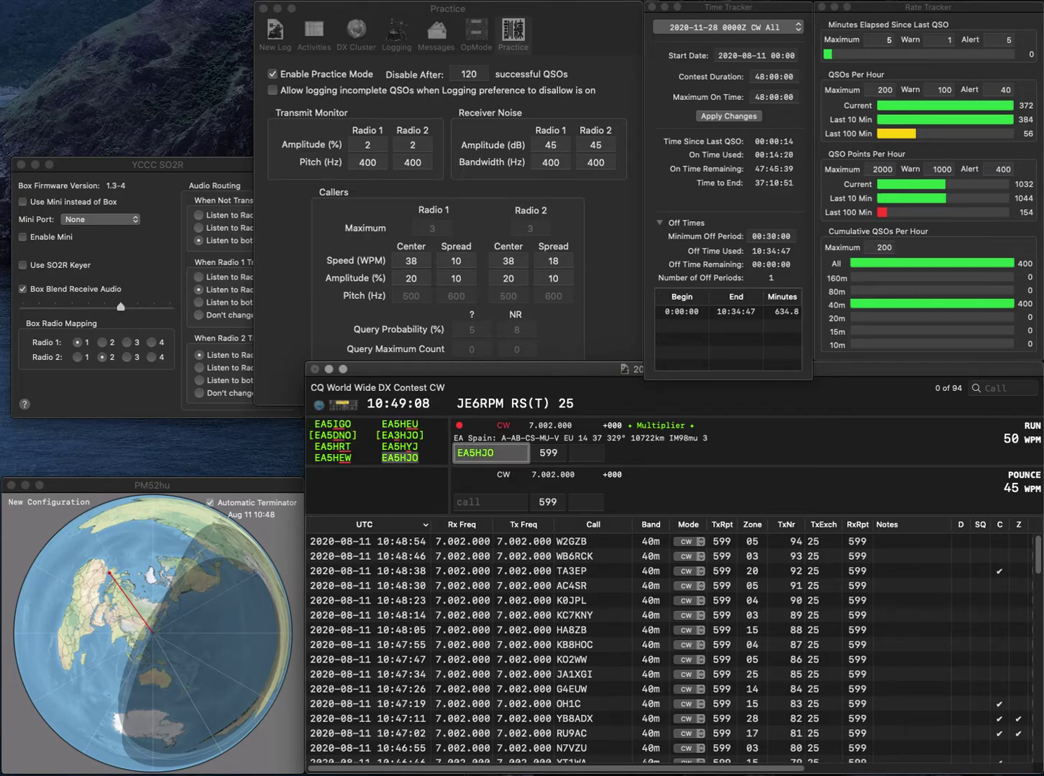
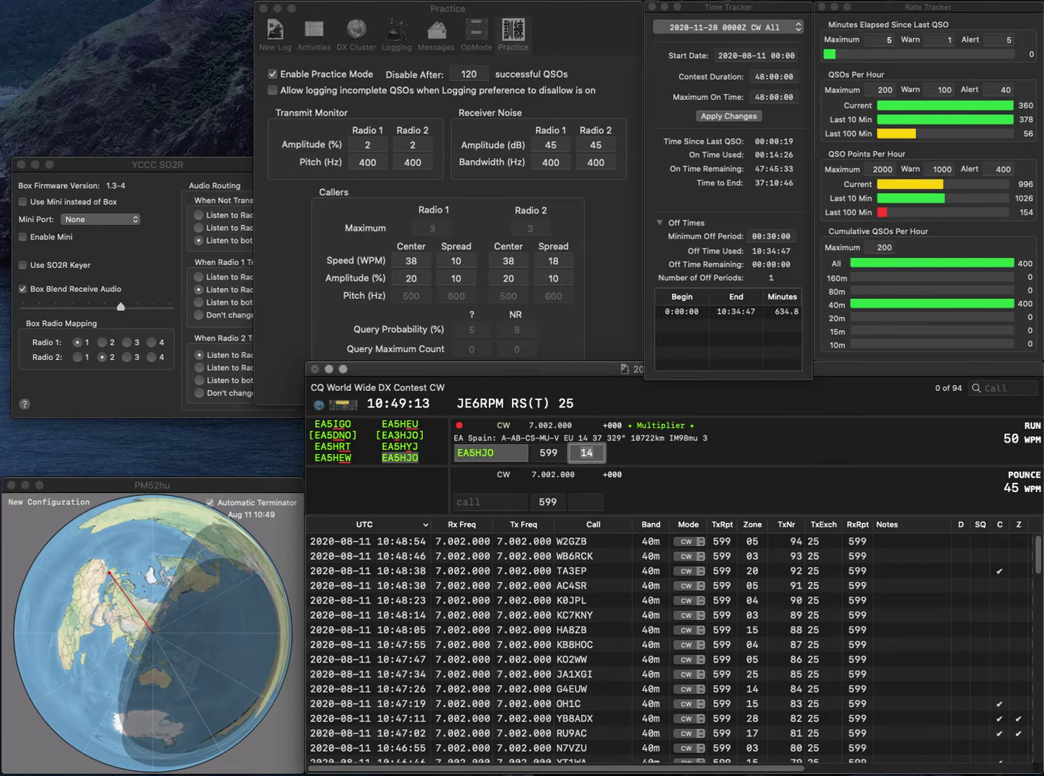
{"action": "key", "text": "Return"}
{"action": "type", "text": "S"}
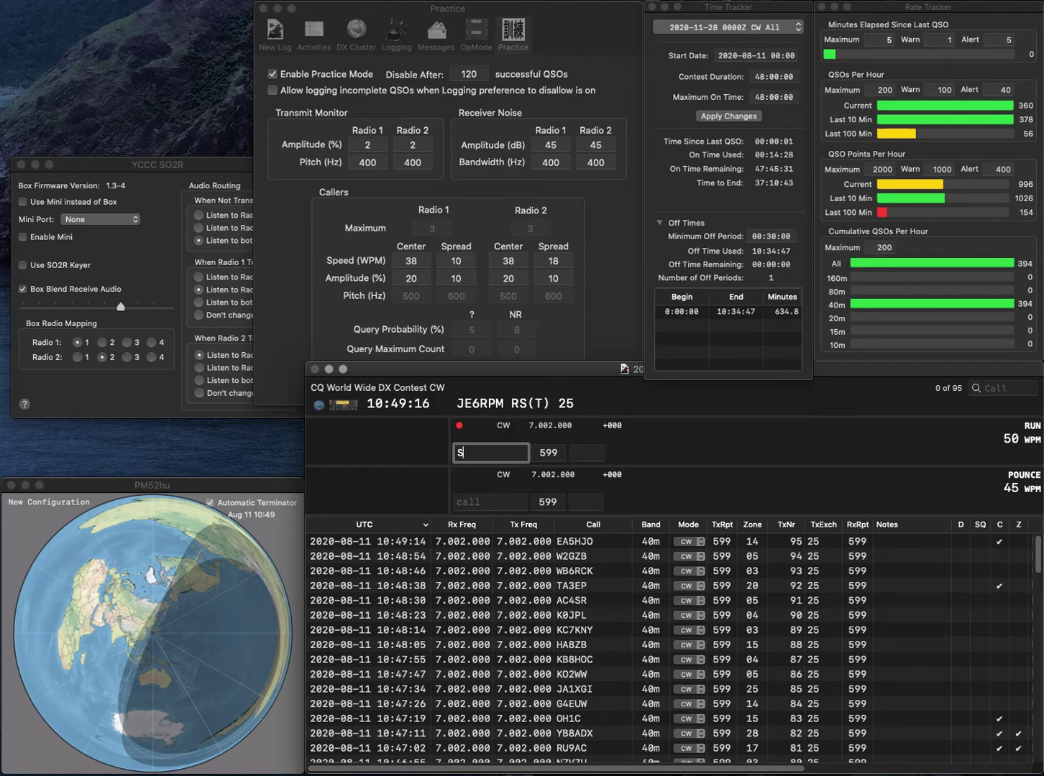
{"action": "type", "text": "M1NJC"}
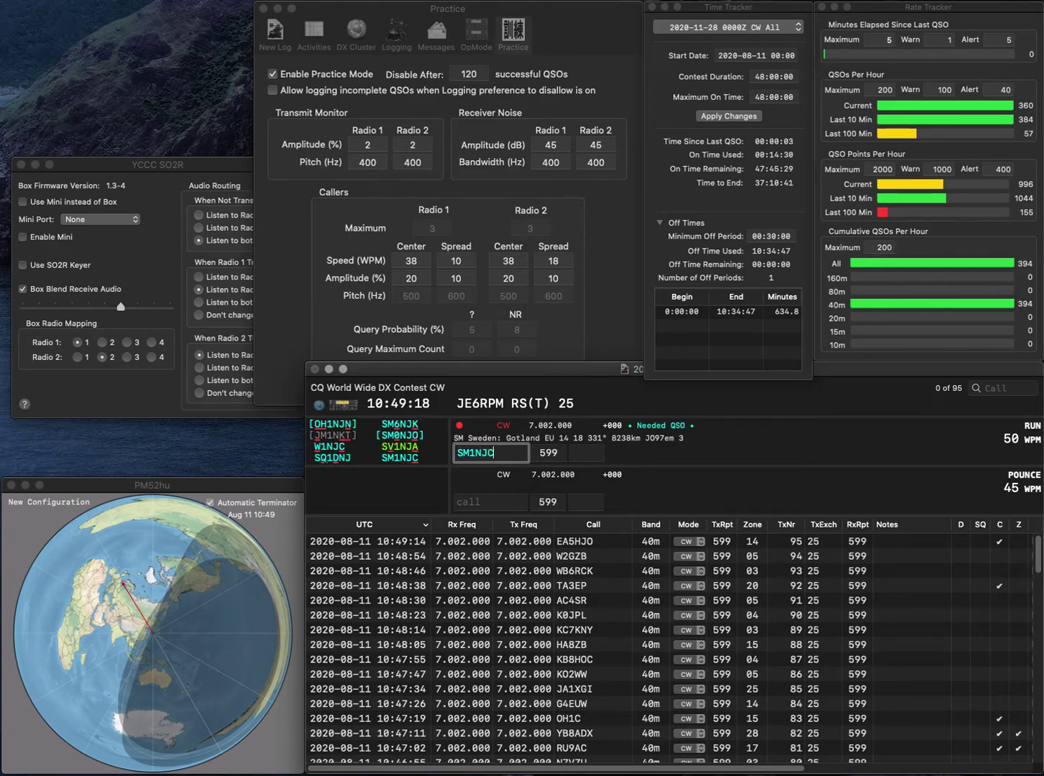
{"action": "key", "text": "space"}
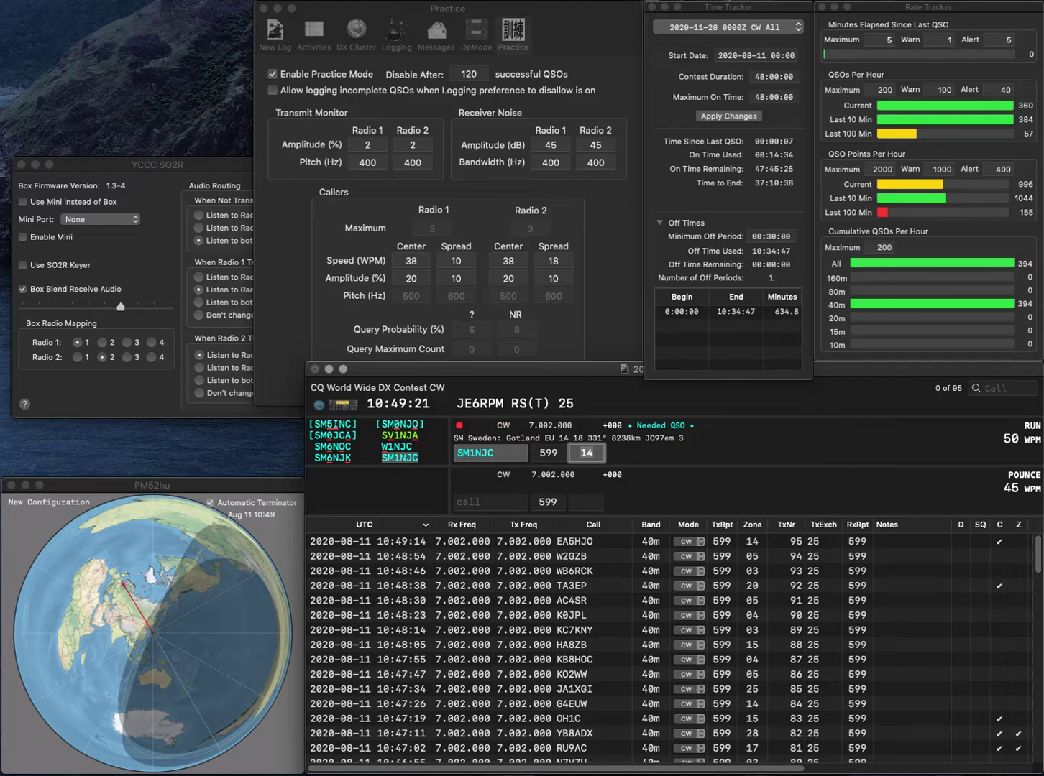
{"action": "key", "text": "Return"}
{"action": "type", "text": "OH2T"}
{"action": "key", "text": "Tab"}
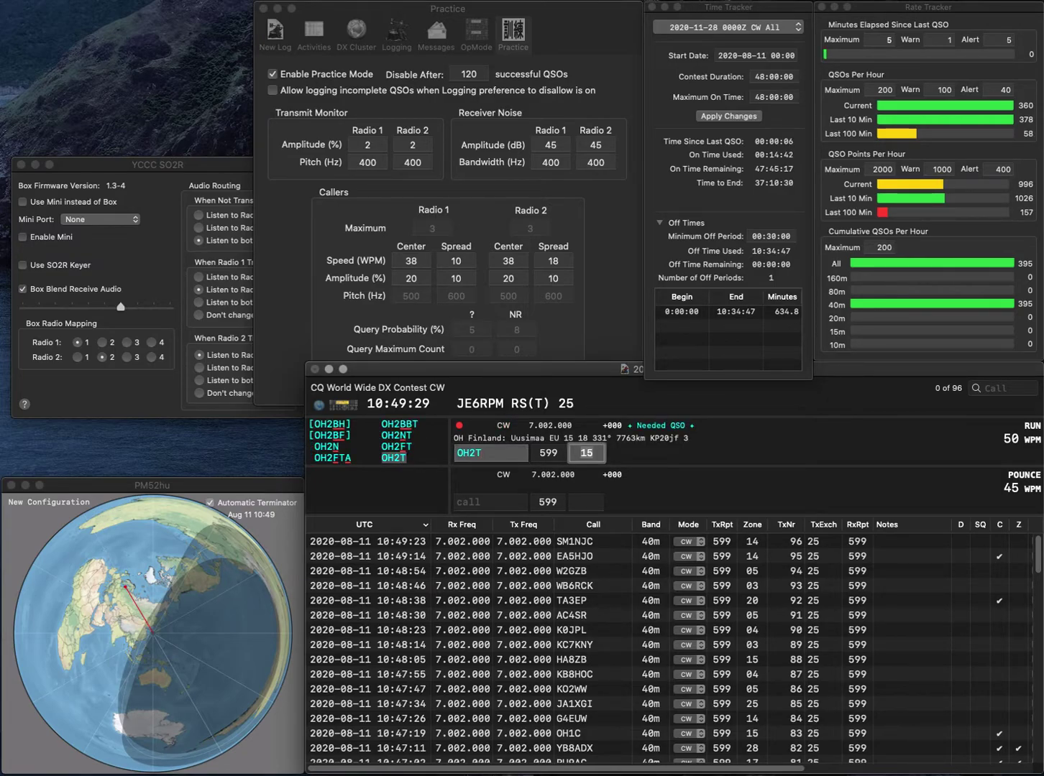
{"action": "key", "text": "Return"}
Enter the call LU7L on the run radio, correct it to RU7L, and log the contact with report 599 and zone 16.
{"action": "type", "text": "LU7L"}
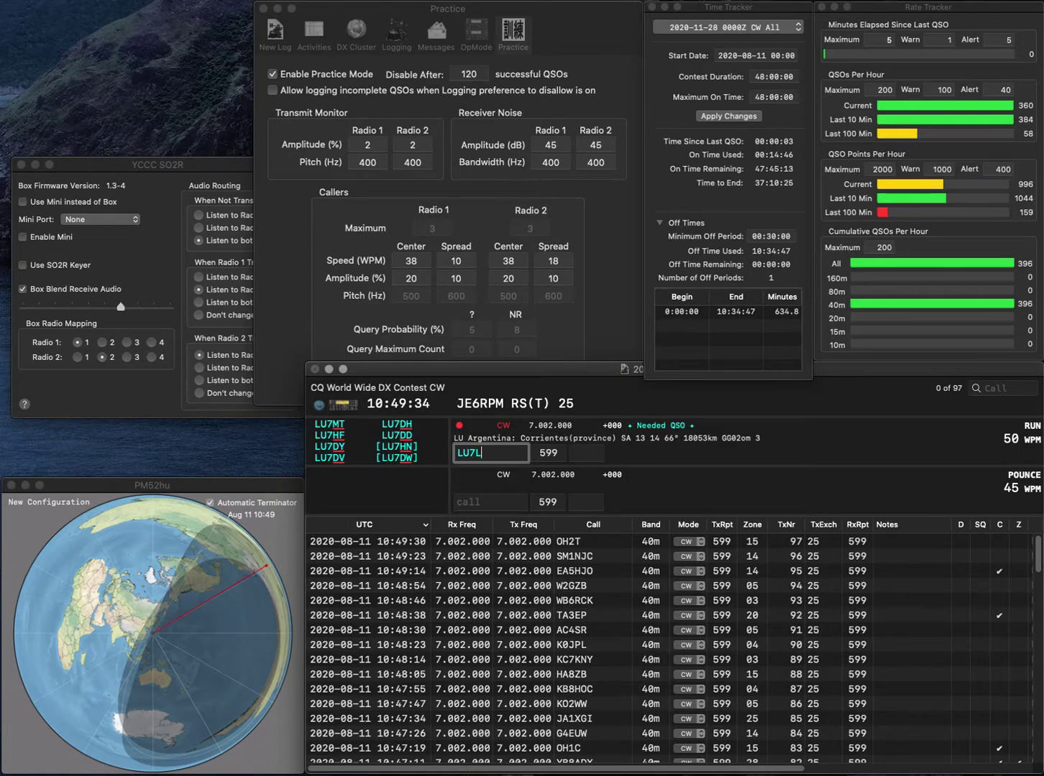
{"action": "key", "text": "Home"}
{"action": "key", "text": "Delete"}
{"action": "type", "text": "R"}
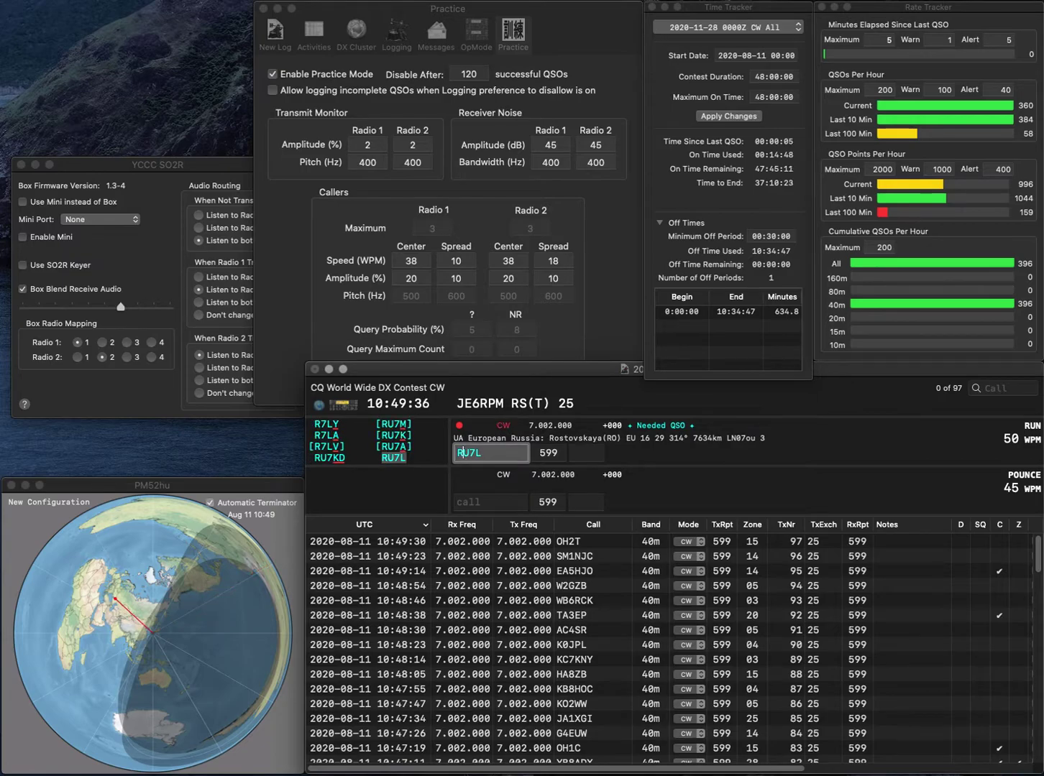
{"action": "key", "text": "space"}
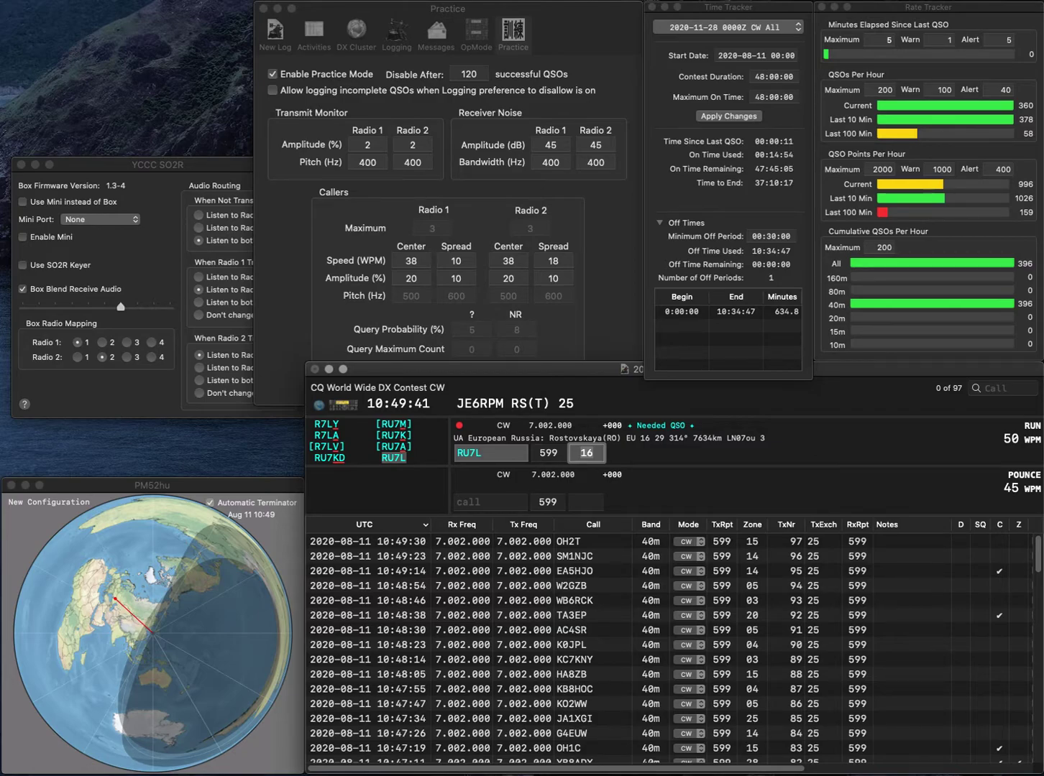
{"action": "key", "text": "Return"}
{"action": "type", "text": "K2AX"}
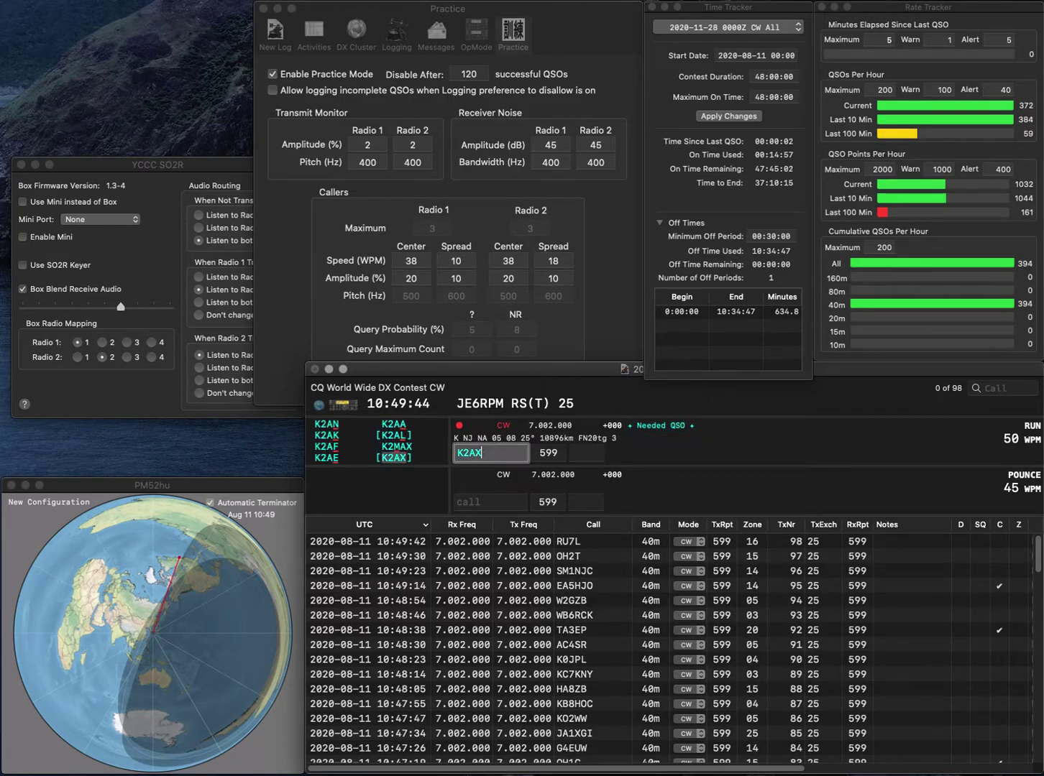
{"action": "key", "text": "space"}
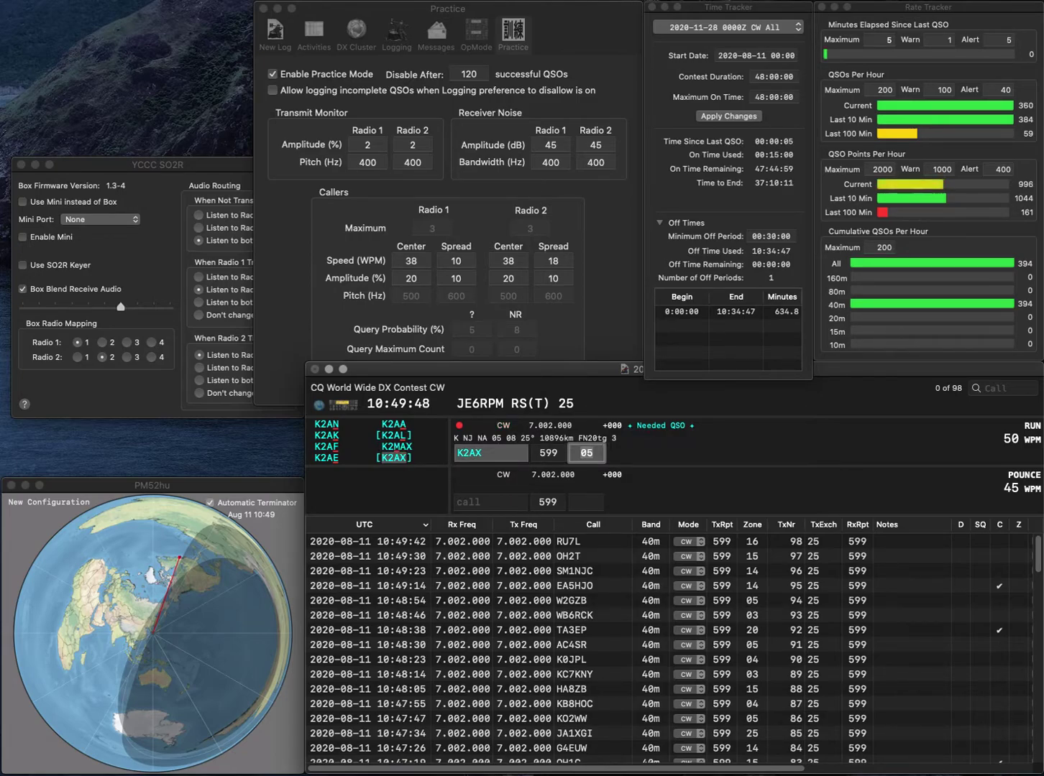
{"action": "key", "text": "Return"}
{"action": "type", "text": "SP8UFY"}
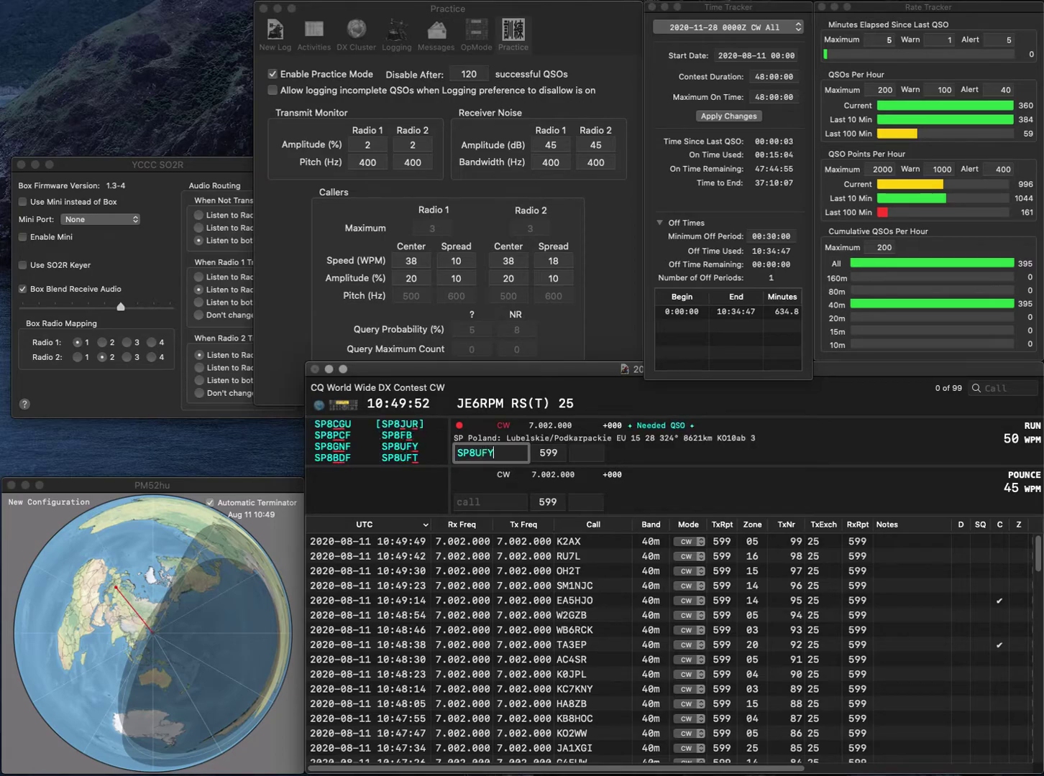
{"action": "key", "text": "Return"}
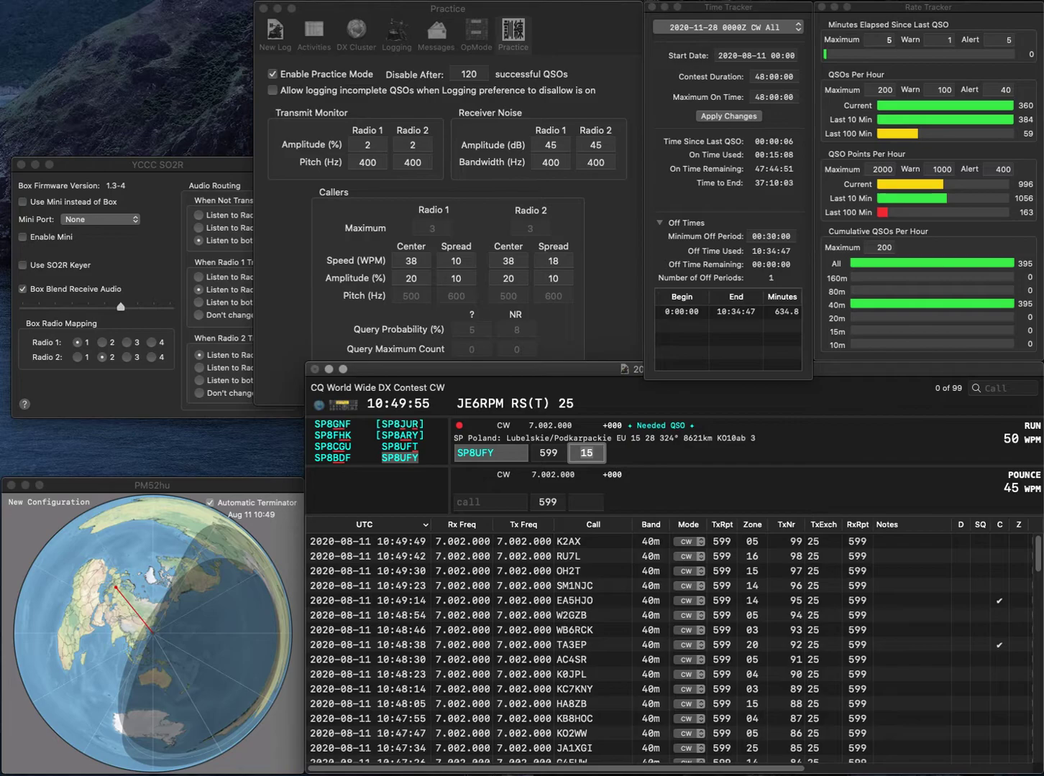
{"action": "key", "text": "Return"}
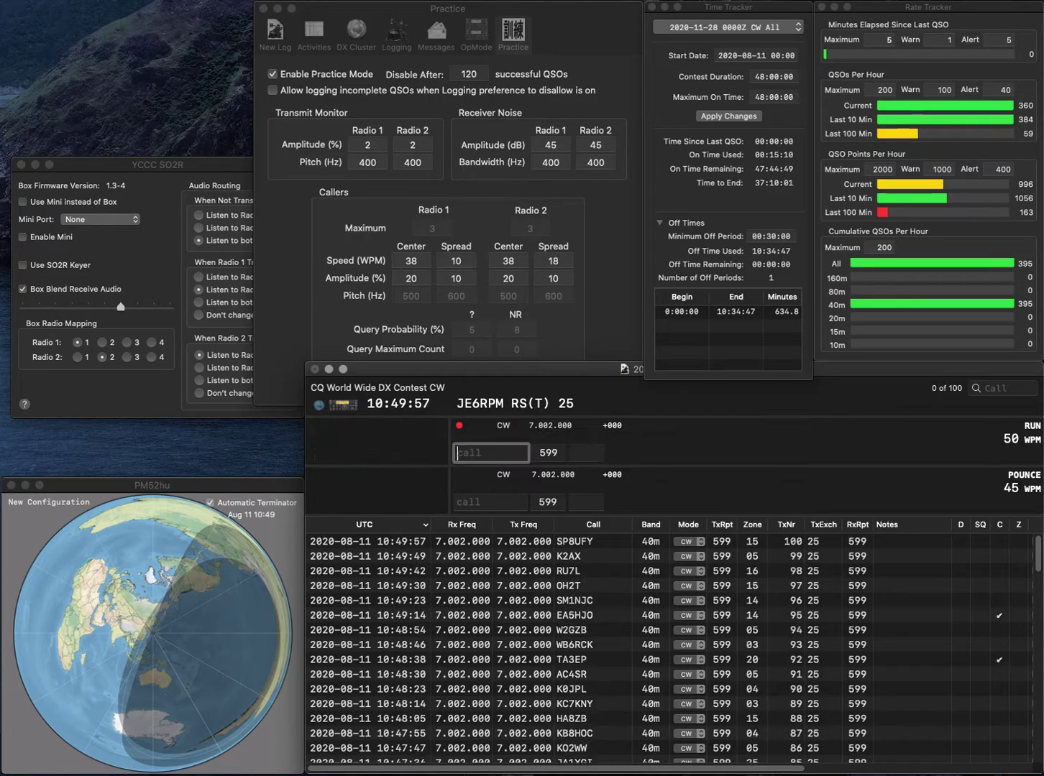
Enter the call SK5A on the run radio and log the contact with report 599 and zone 14.
{"action": "type", "text": "SQ"}
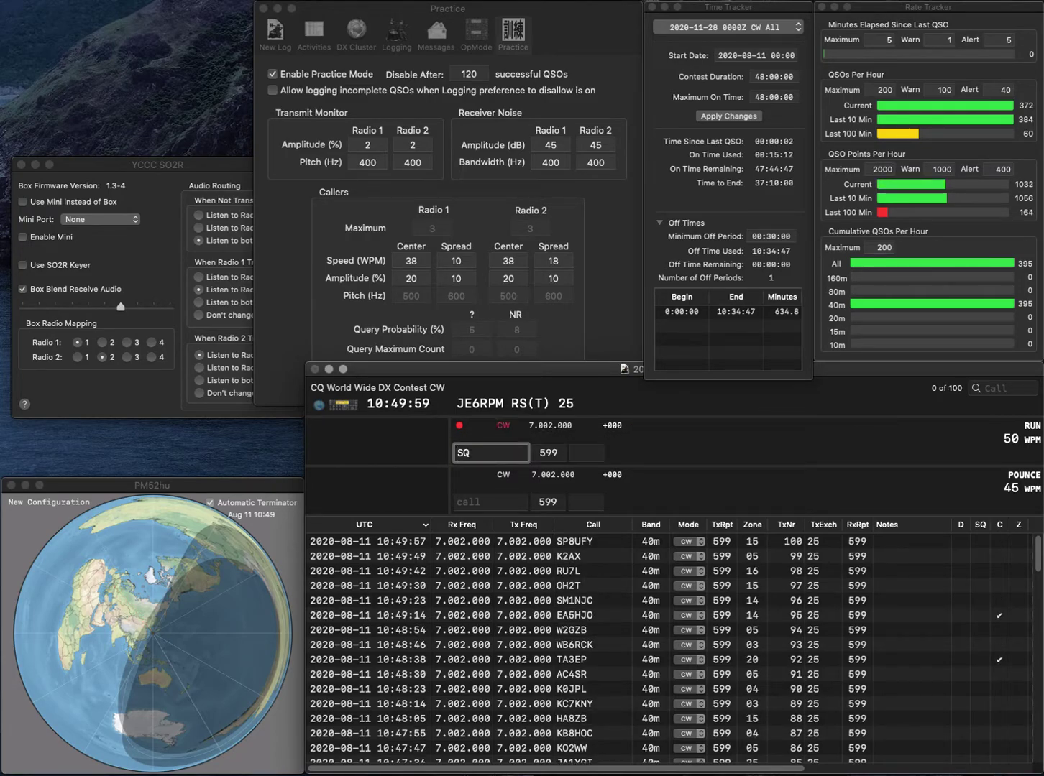
{"action": "key", "text": "BackSpace"}
{"action": "type", "text": "K5A"}
{"action": "key", "text": "space"}
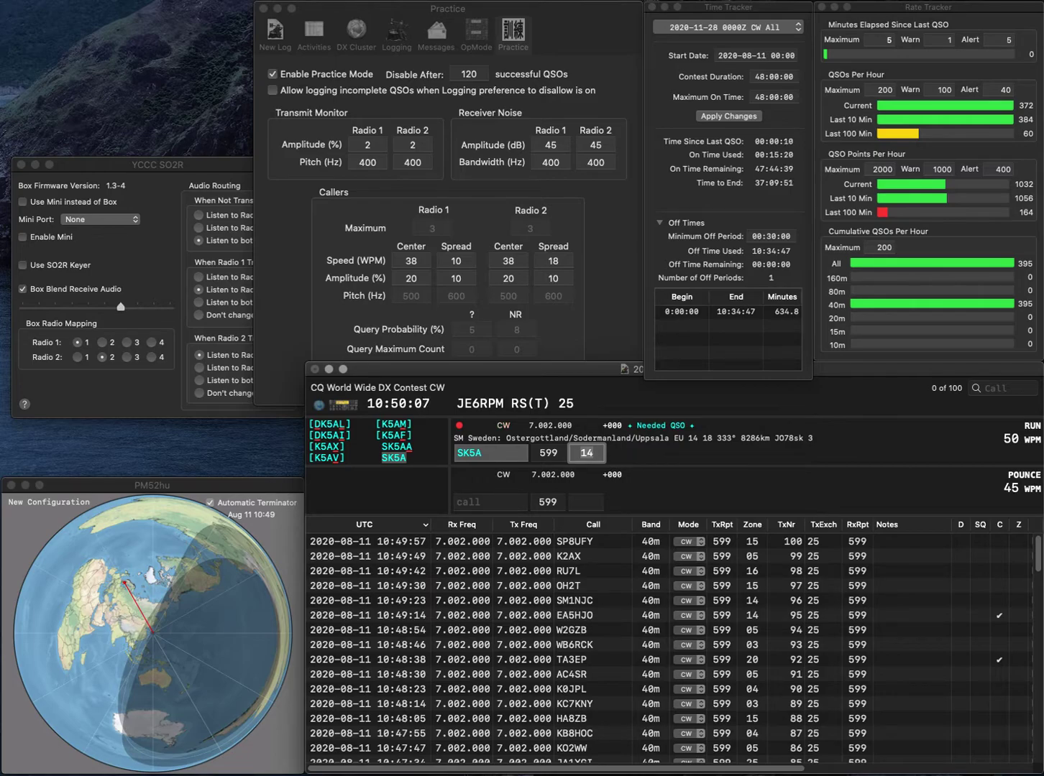
{"action": "key", "text": "Return"}
{"action": "type", "text": "G4RUJ"}
{"action": "key", "text": "space"}
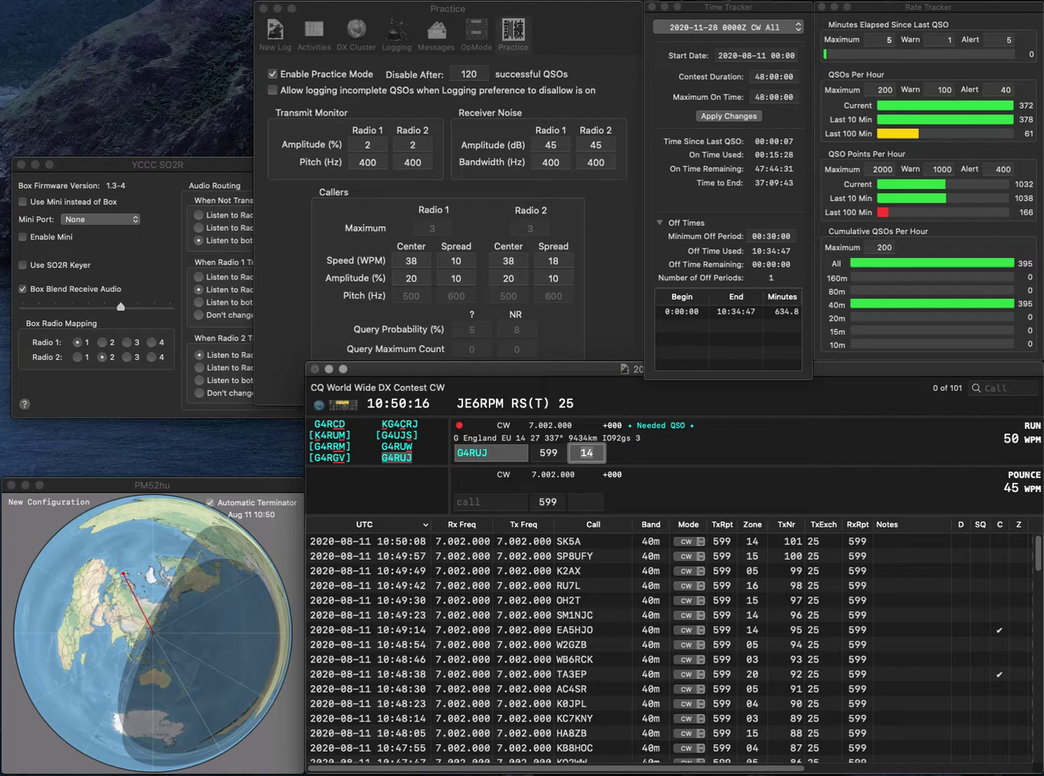
{"action": "key", "text": "Return"}
{"action": "type", "text": "U"}
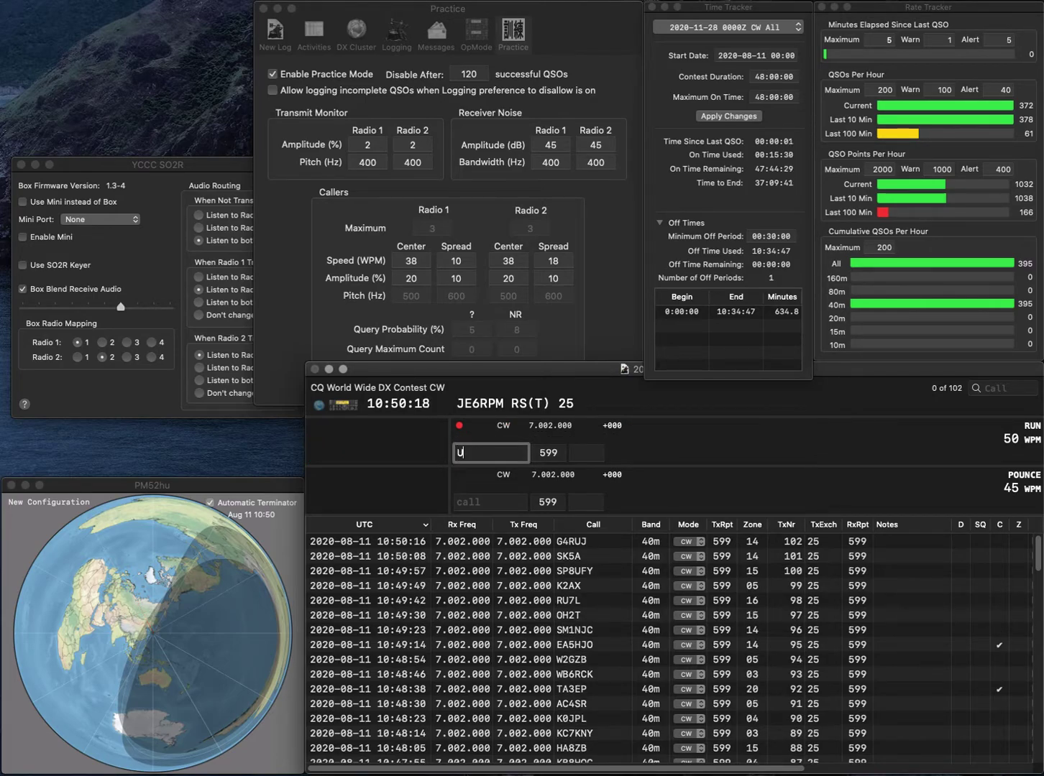
{"action": "type", "text": "Z5UA"}
{"action": "key", "text": "Tab"}
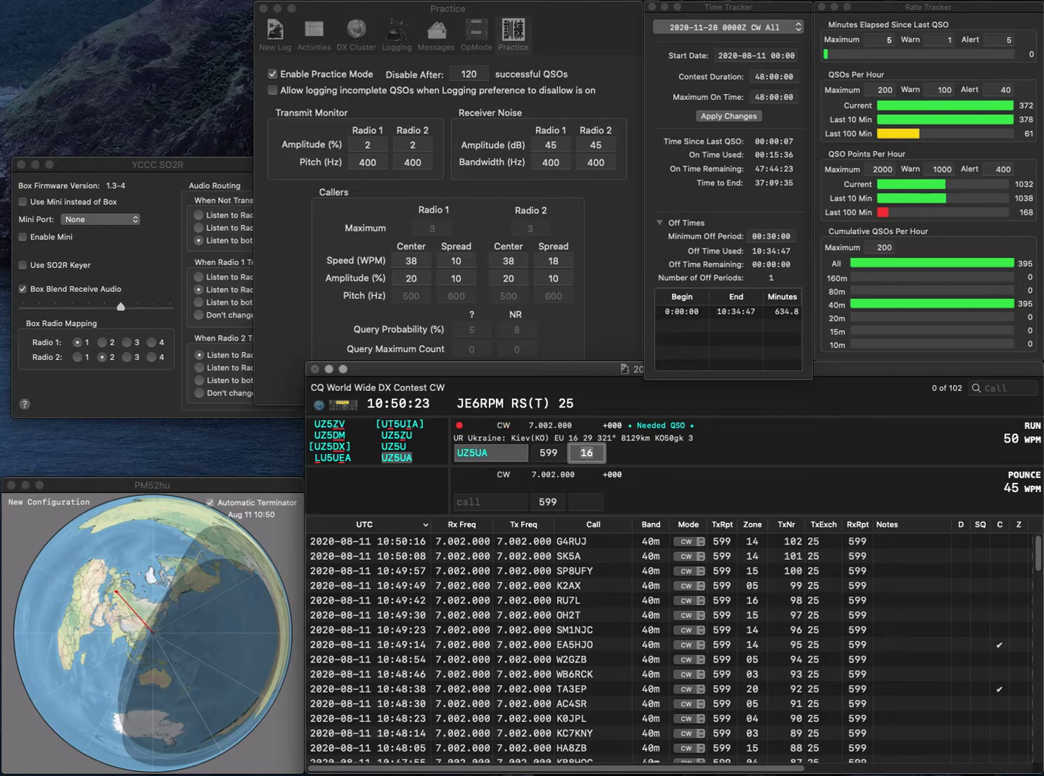
{"action": "key", "text": "Return"}
Enter the call KD8HAM on the run radio and log the contact with report 599 and zone 04.
{"action": "type", "text": "K"}
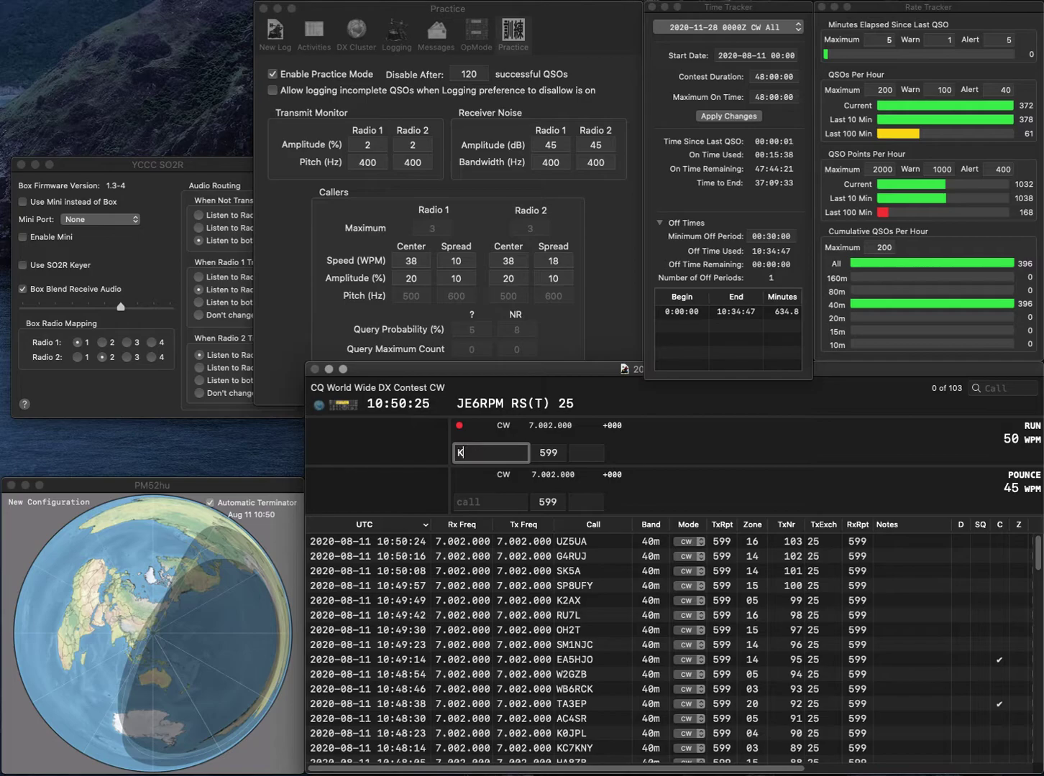
{"action": "type", "text": "D8HAM"}
{"action": "key", "text": "Tab"}
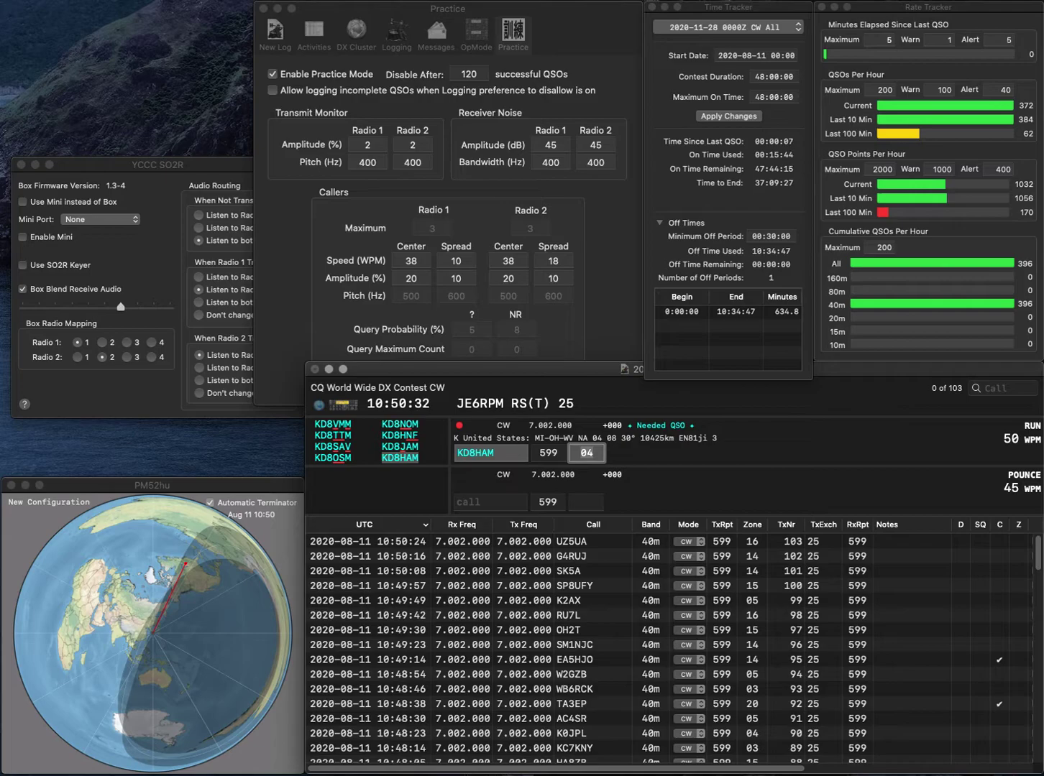
{"action": "key", "text": "Return"}
{"action": "type", "text": "N"}
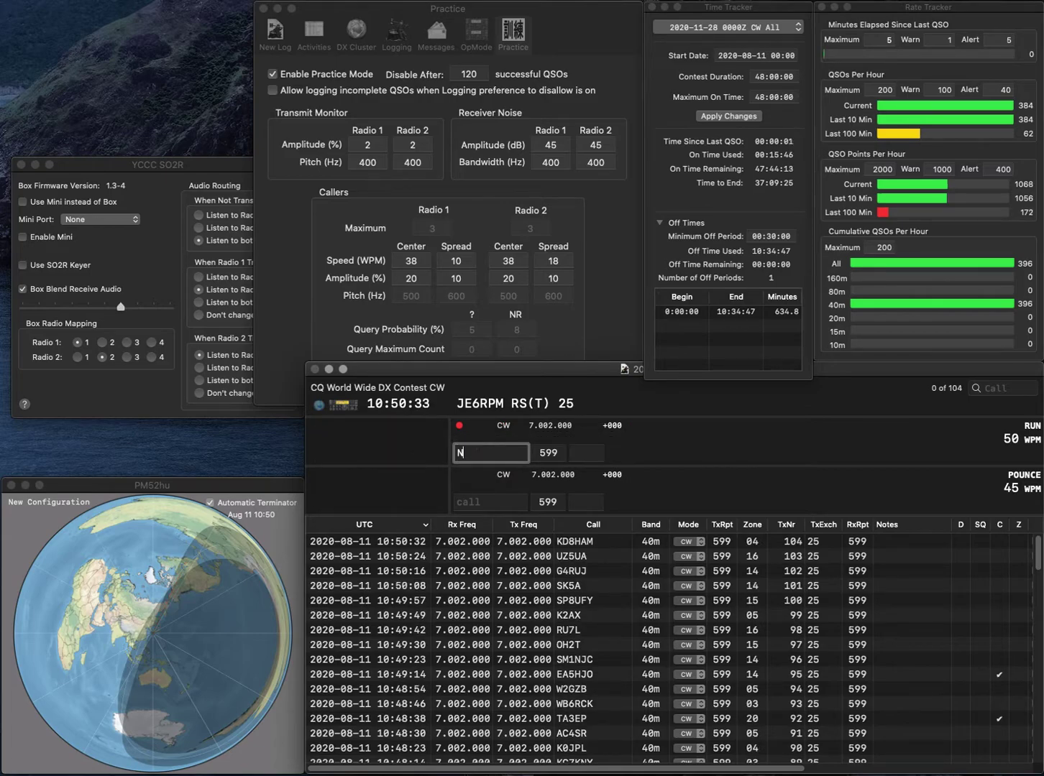
{"action": "type", "text": "Y4N"}
{"action": "key", "text": "space"}
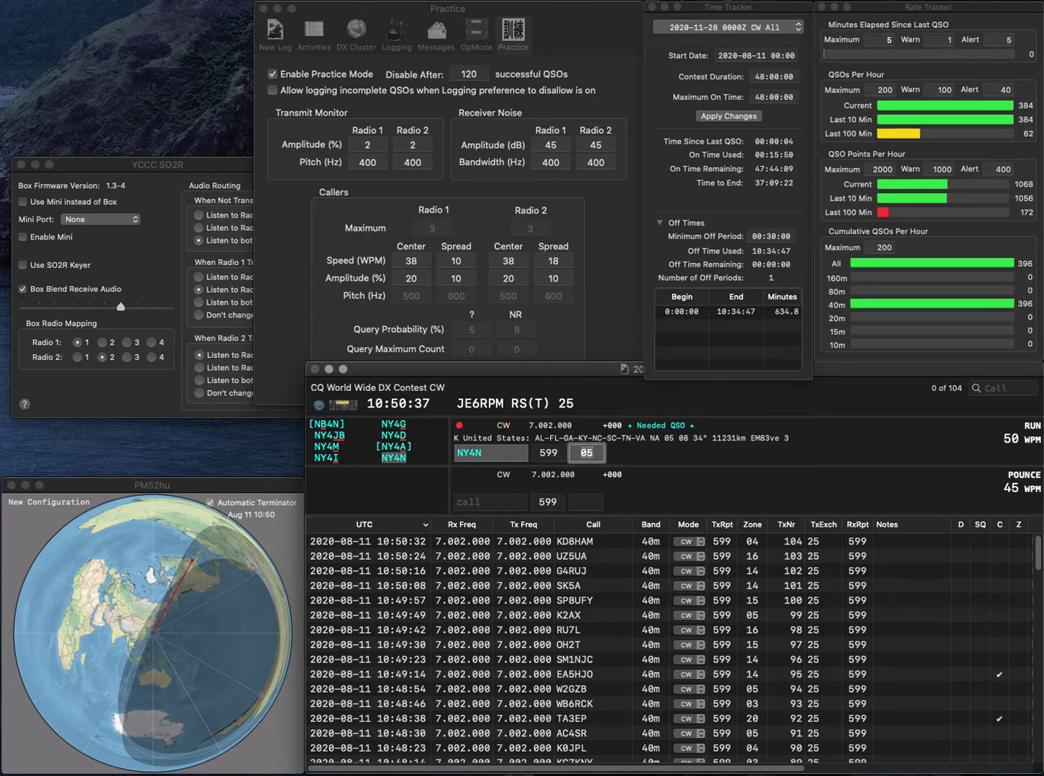
{"action": "key", "text": "Return"}
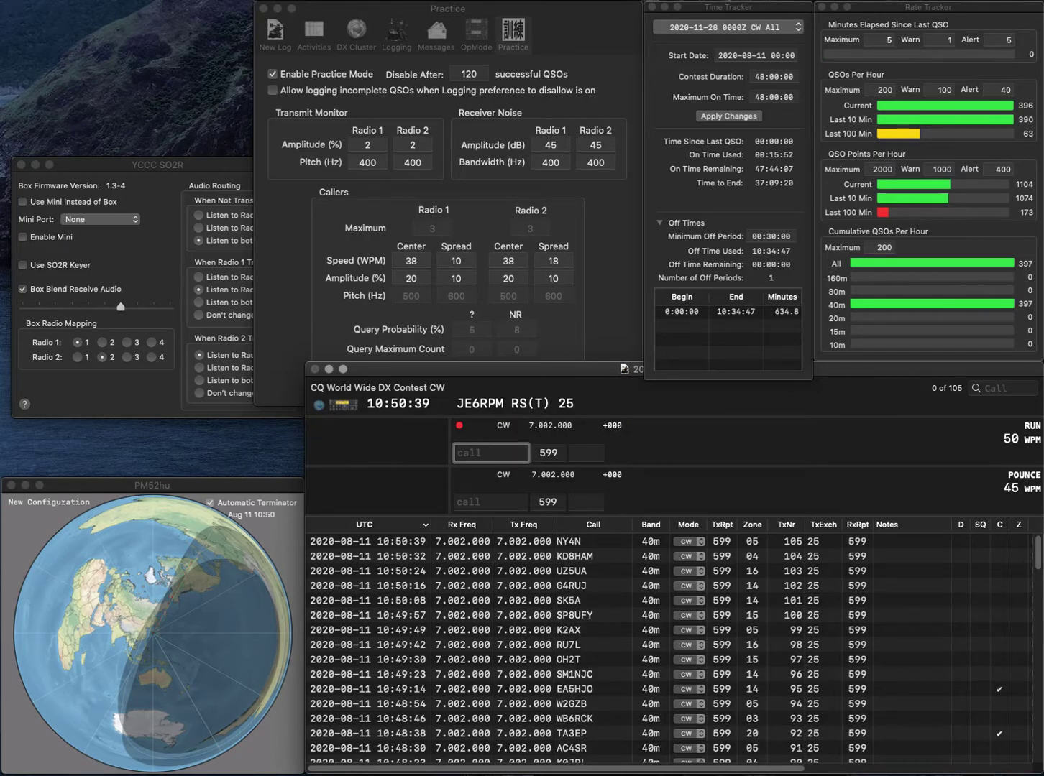
{"action": "type", "text": "DL0"}
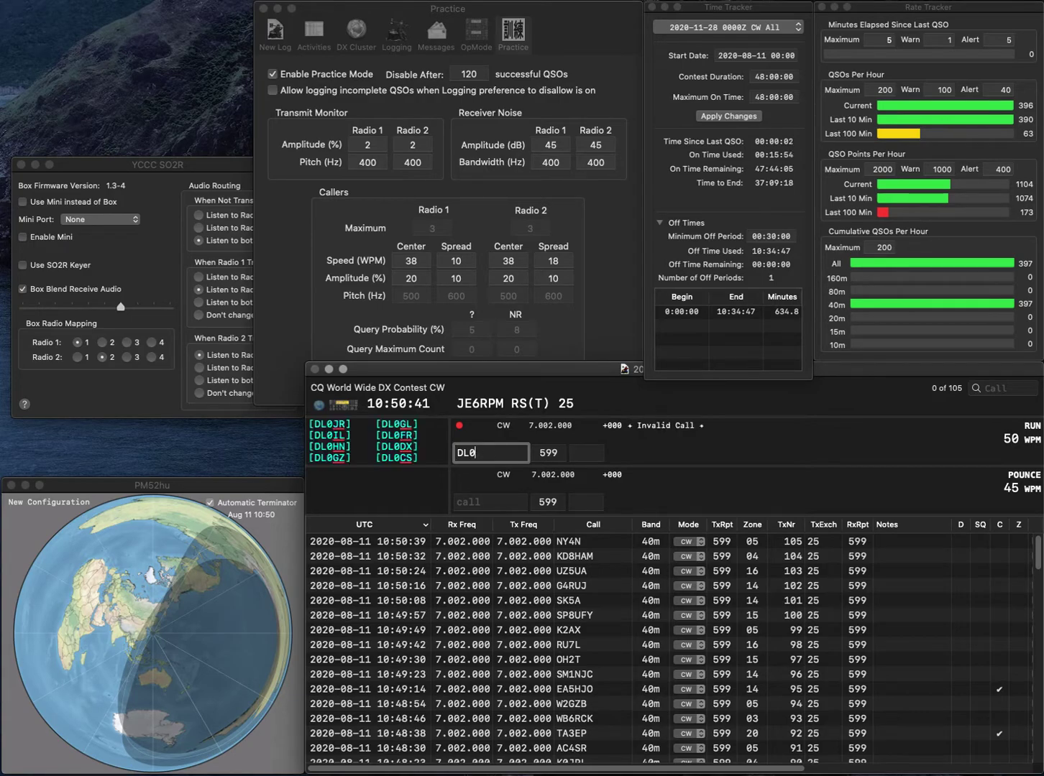
{"action": "type", "text": "AH"}
{"action": "key", "text": "Tab"}
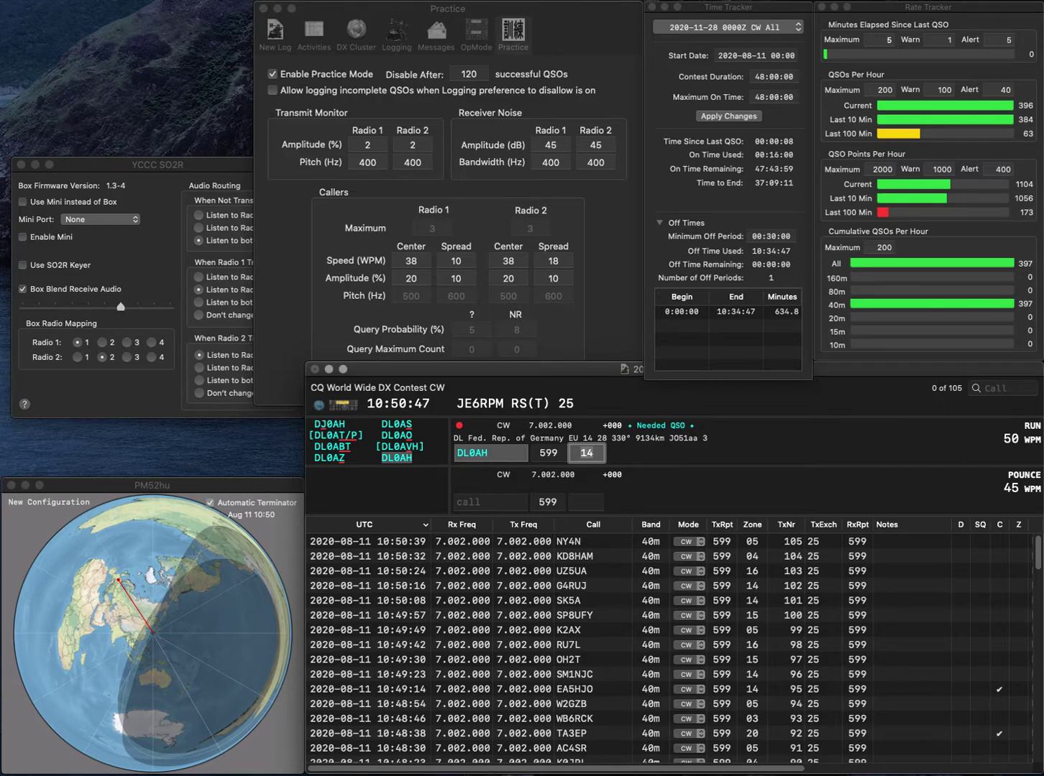
{"action": "key", "text": "Return"}
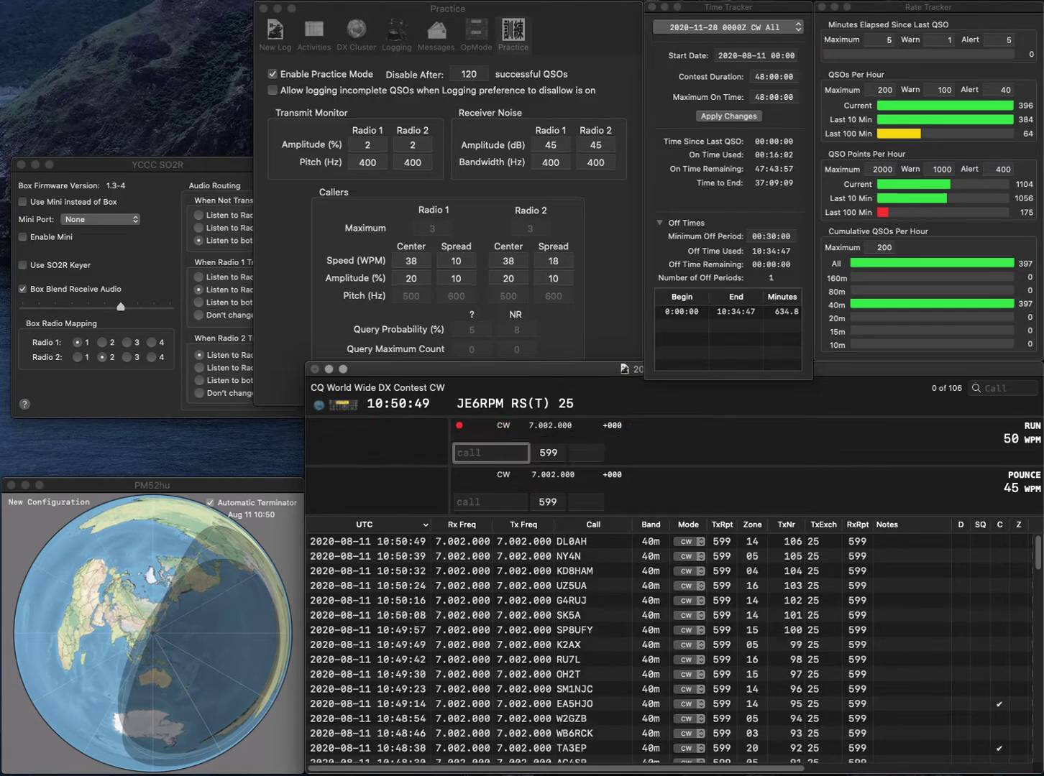
{"action": "type", "text": "Y2AL1"}
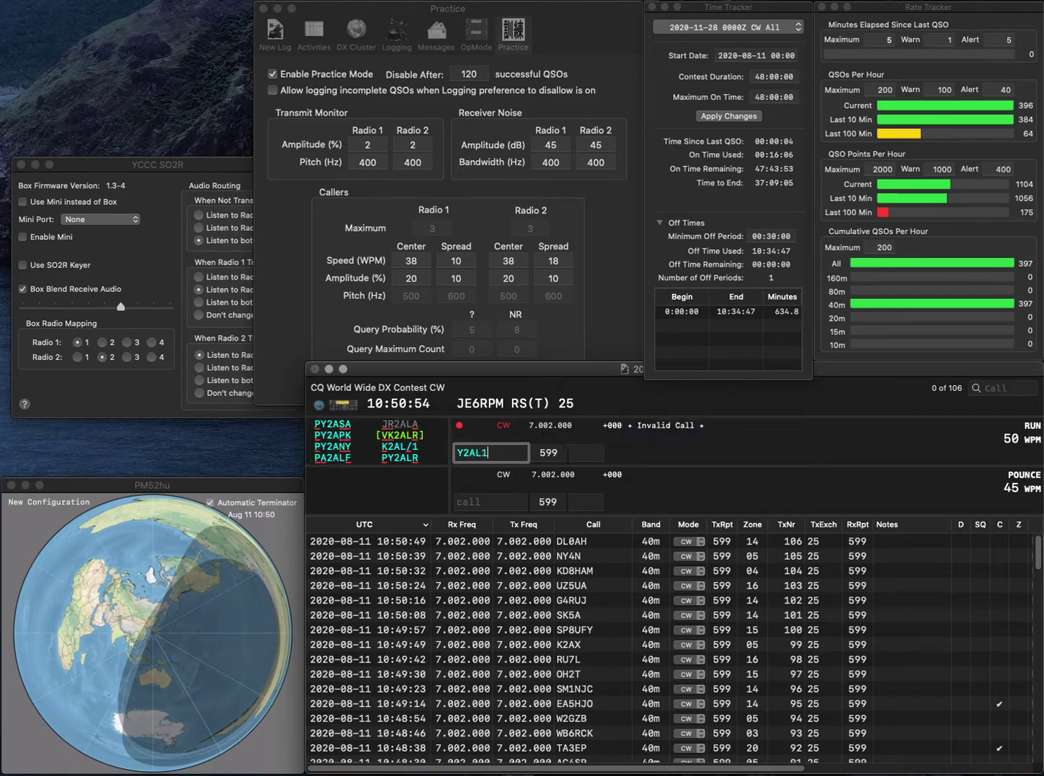
{"action": "type", "text": "K"}
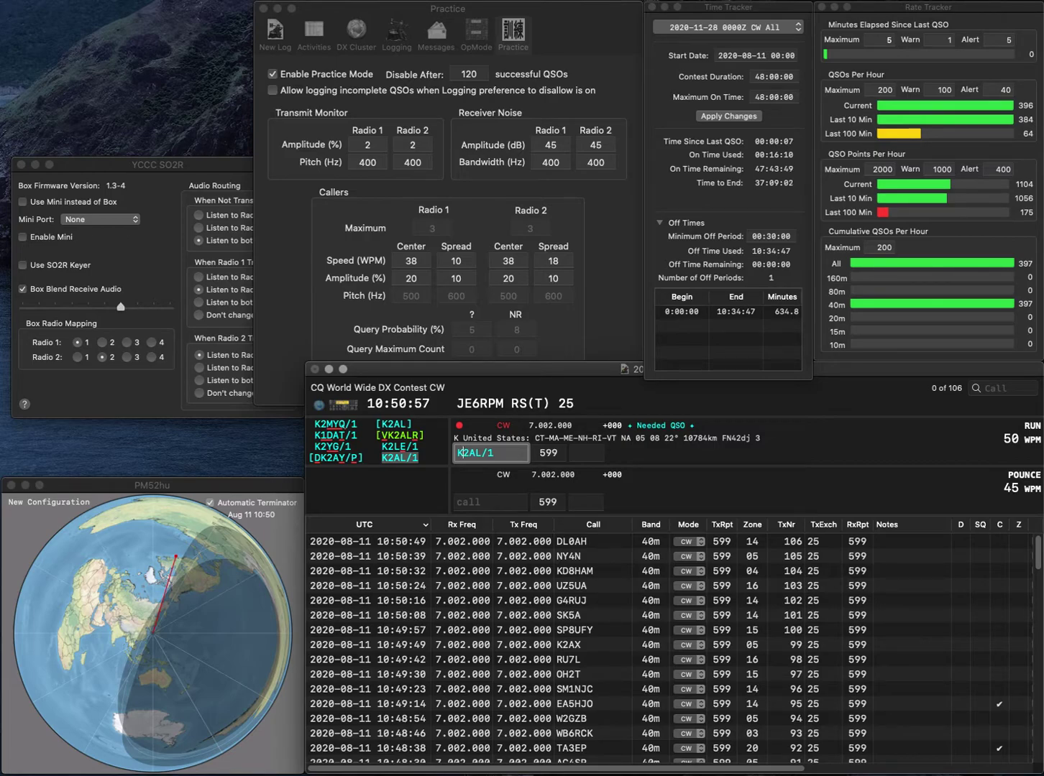
{"action": "key", "text": "Tab"}
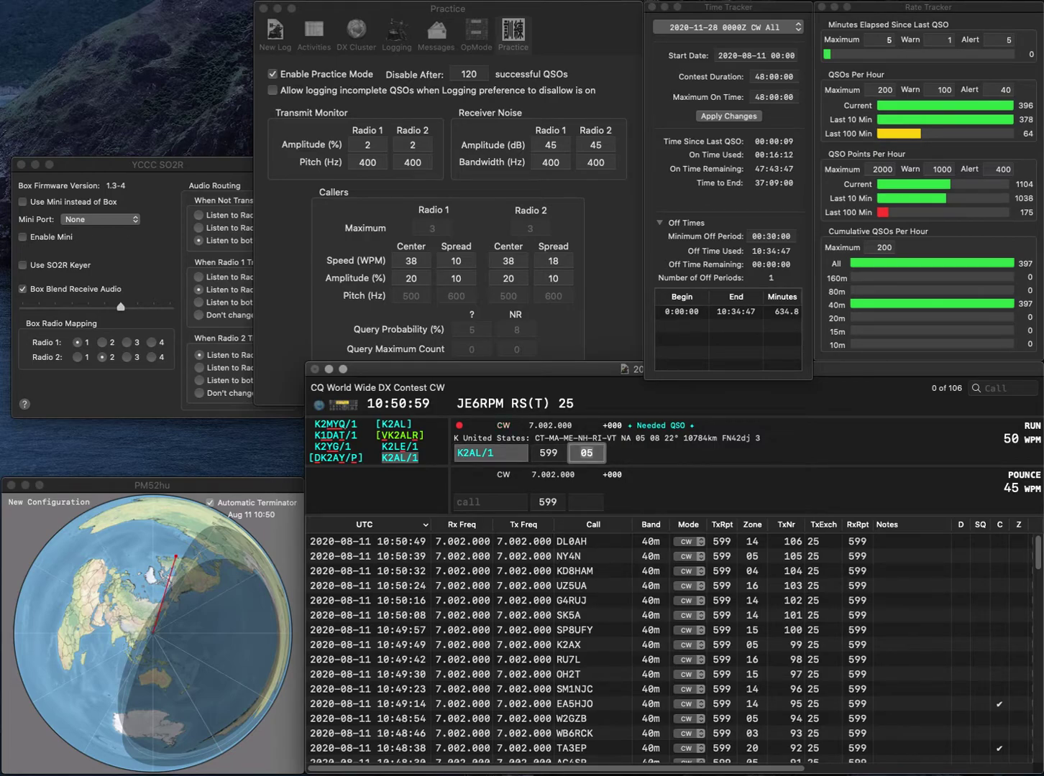
{"action": "key", "text": "Return"}
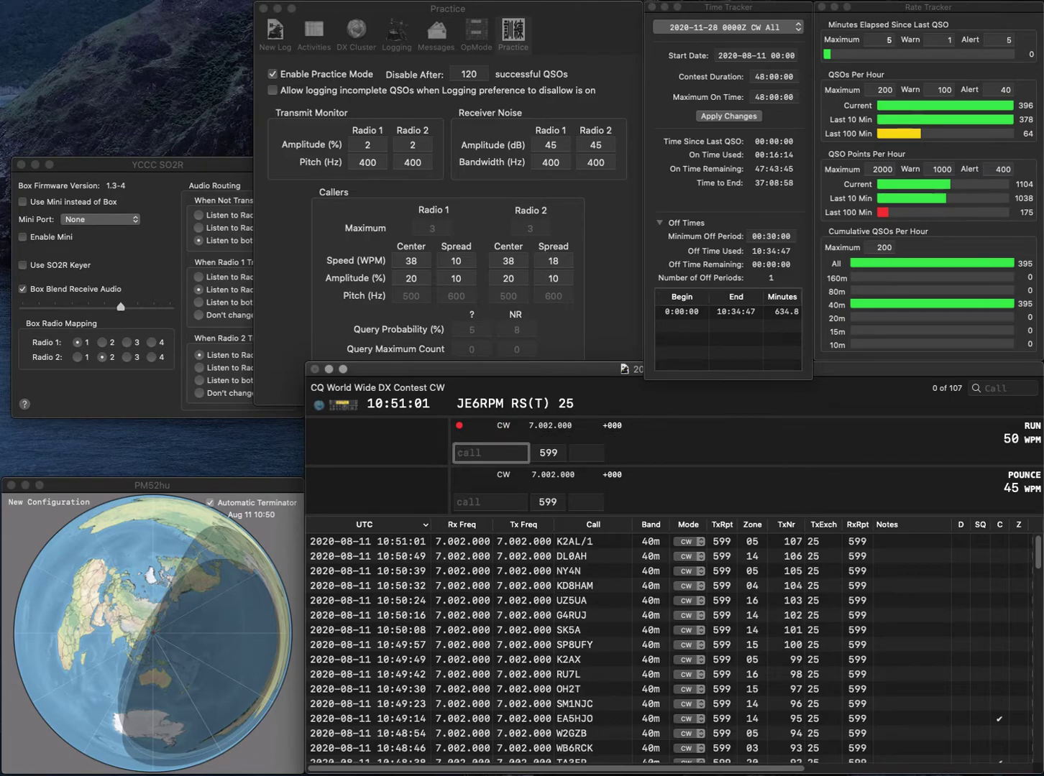
{"action": "type", "text": "TM7A"}
{"action": "key", "text": "Tab"}
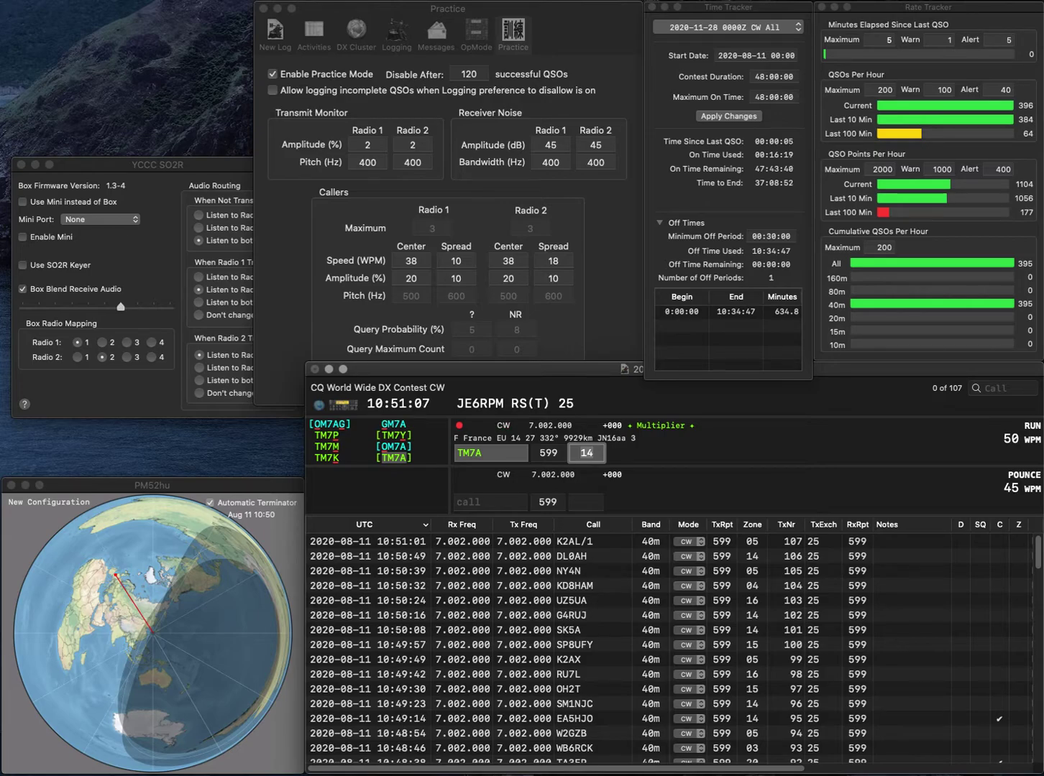
{"action": "key", "text": "Return"}
{"action": "type", "text": "W7"}
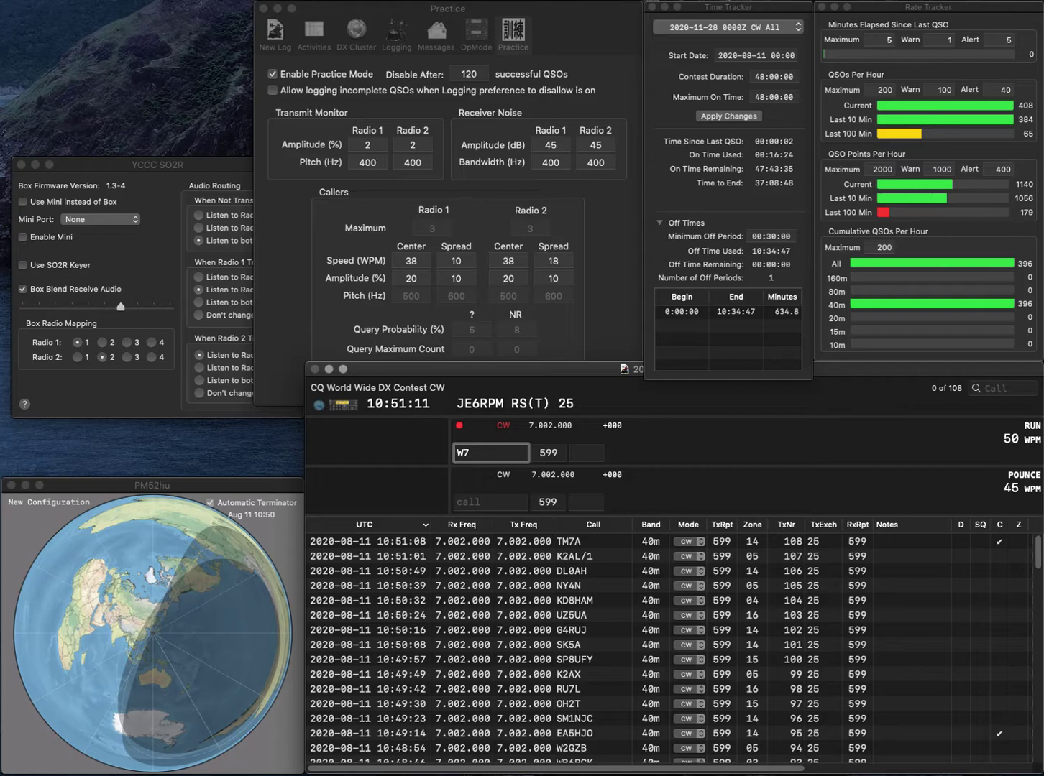
{"action": "type", "text": "Q"}
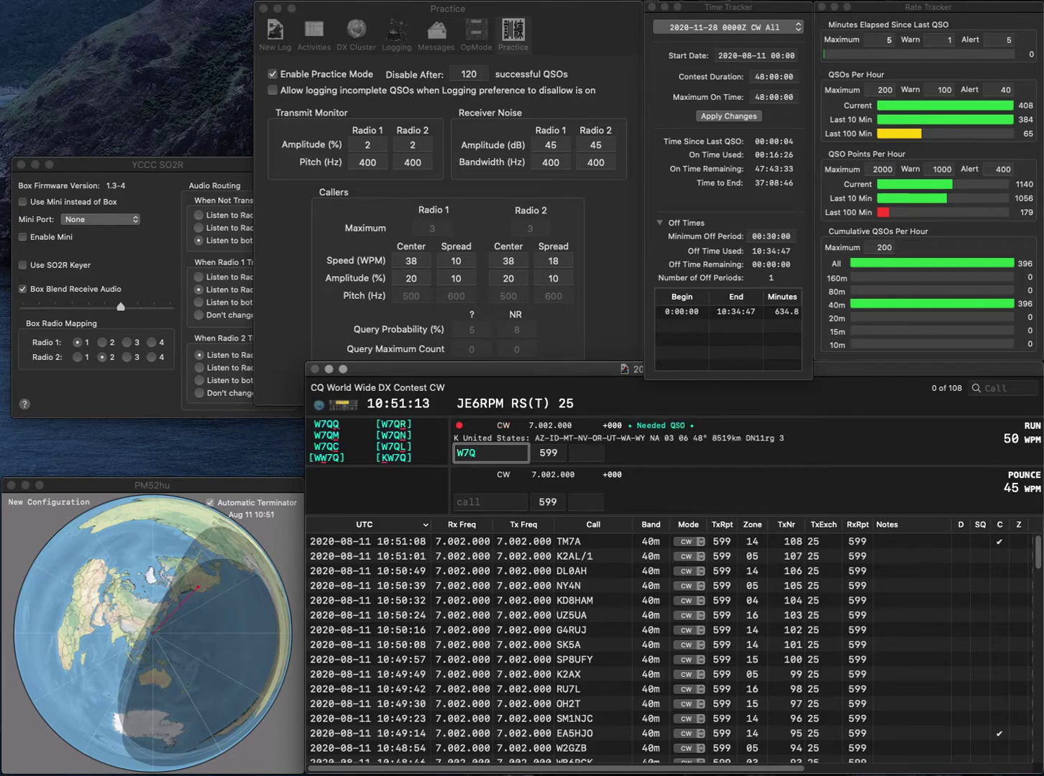
{"action": "type", "text": "HZ"}
{"action": "key", "text": "Tab"}
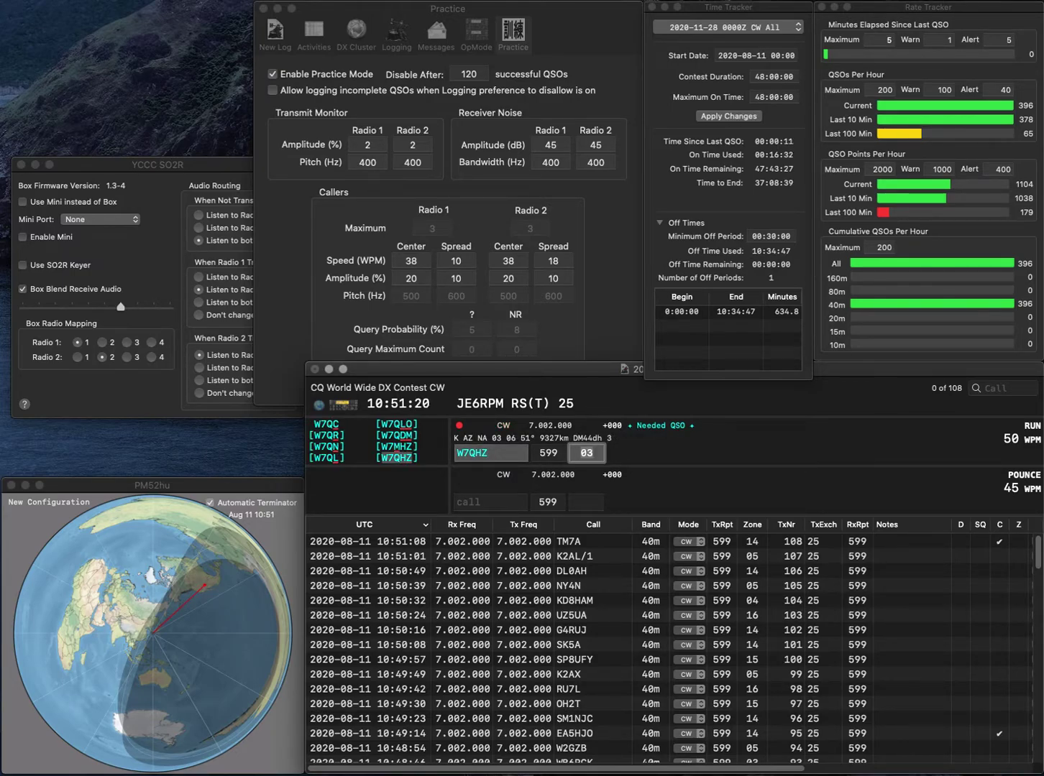
{"action": "key", "text": "Return"}
{"action": "type", "text": "KA3"}
{"action": "type", "text": "S"}
{"action": "key", "text": "space"}
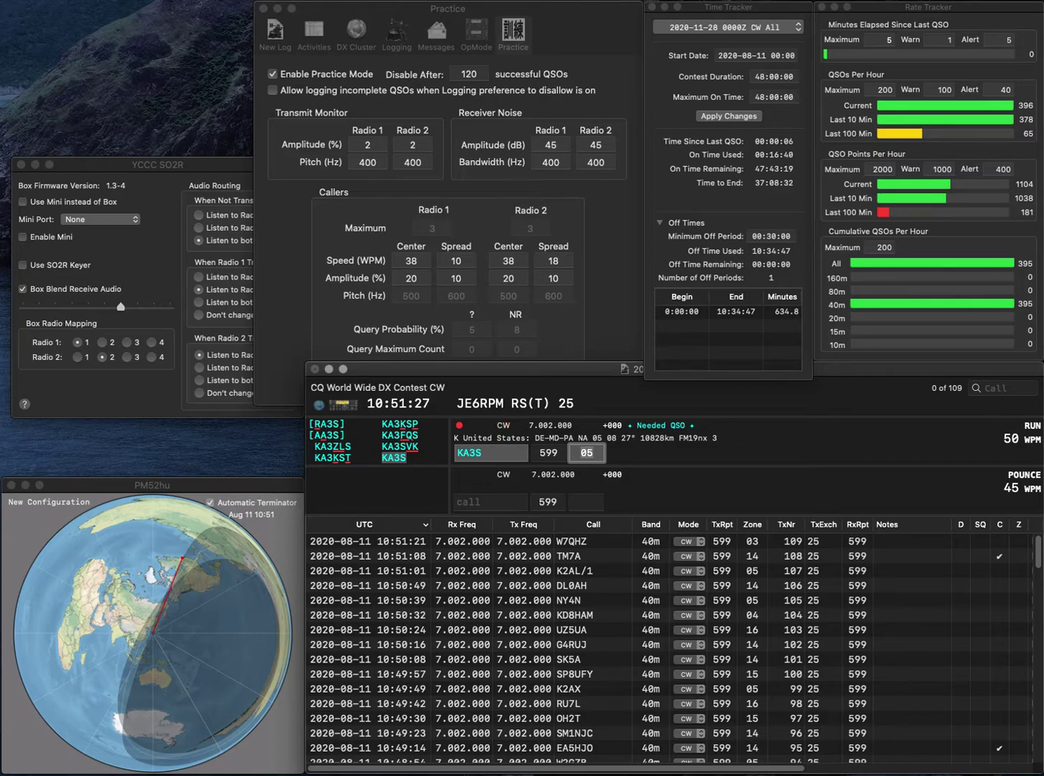
{"action": "key", "text": "Return"}
{"action": "type", "text": "RT4F"}
{"action": "key", "text": "Return"}
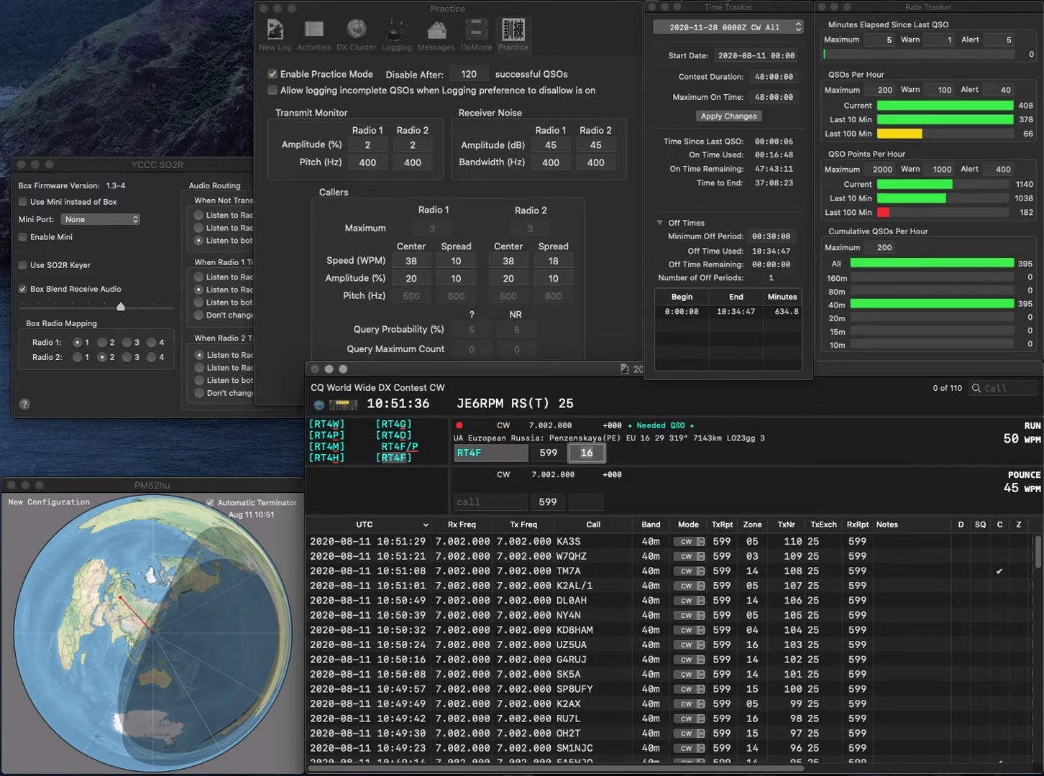
{"action": "key", "text": "Return"}
{"action": "type", "text": "KE7F"}
{"action": "key", "text": "Return"}
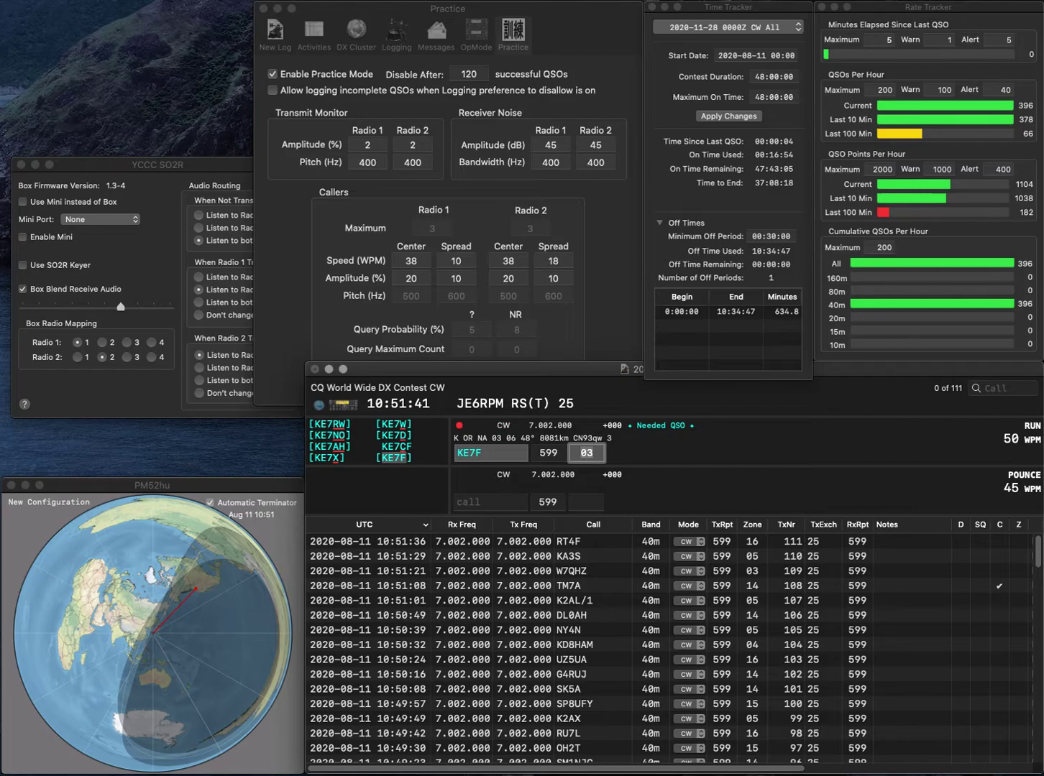
{"action": "key", "text": "Return"}
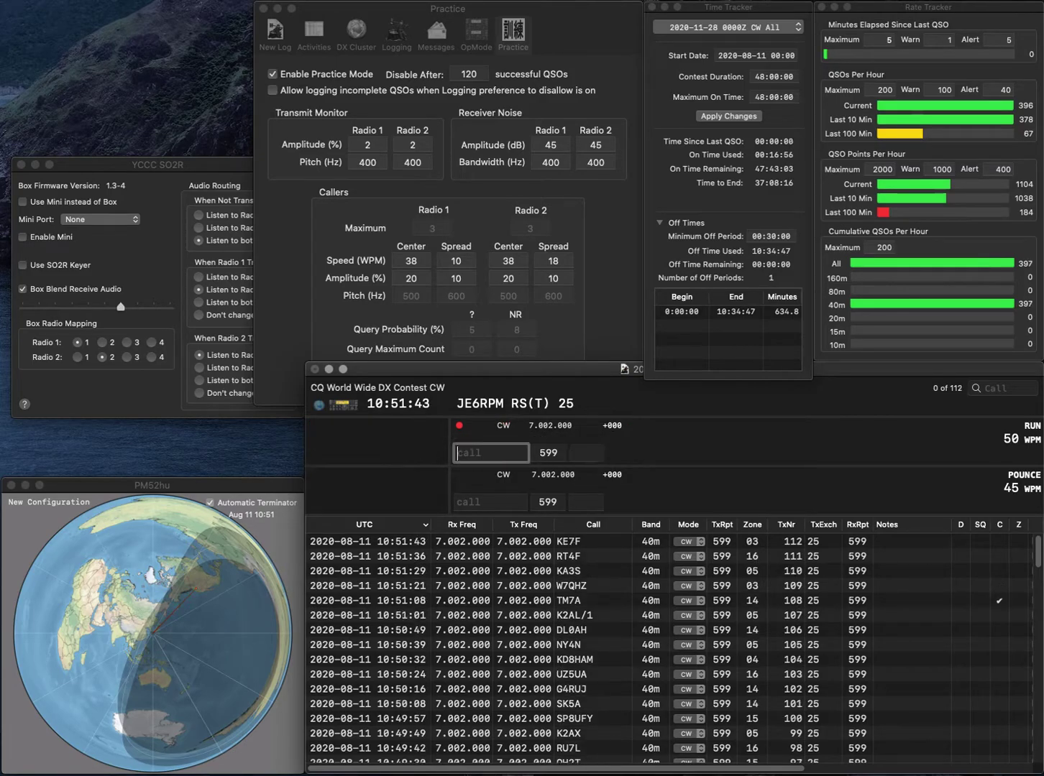
Log two run radio contacts with report 599: F5KHP in zone 14 and SQ3MZM in zone 15.
{"action": "type", "text": "F5KHP"}
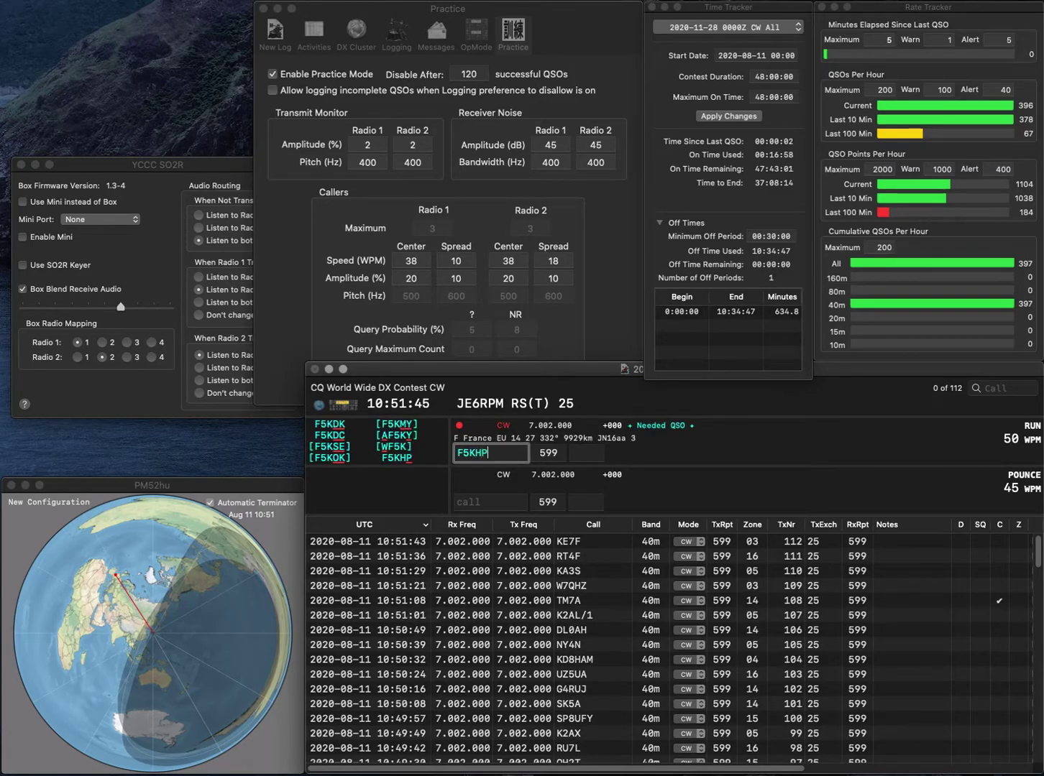
{"action": "key", "text": "space"}
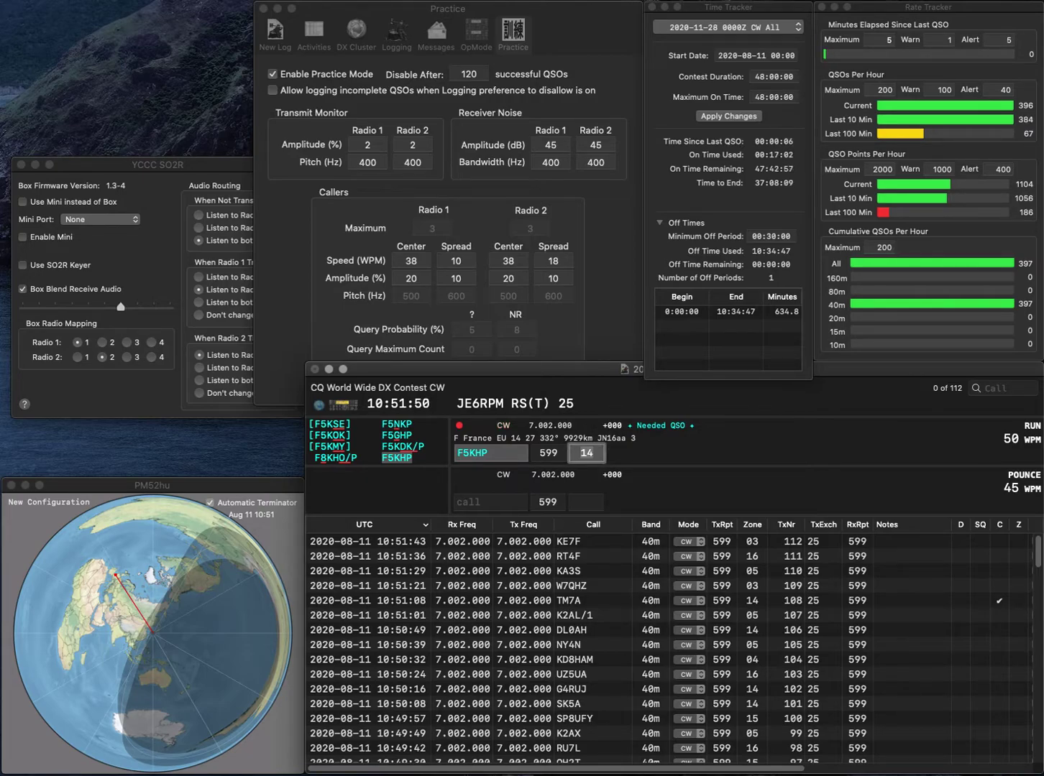
{"action": "key", "text": "Return"}
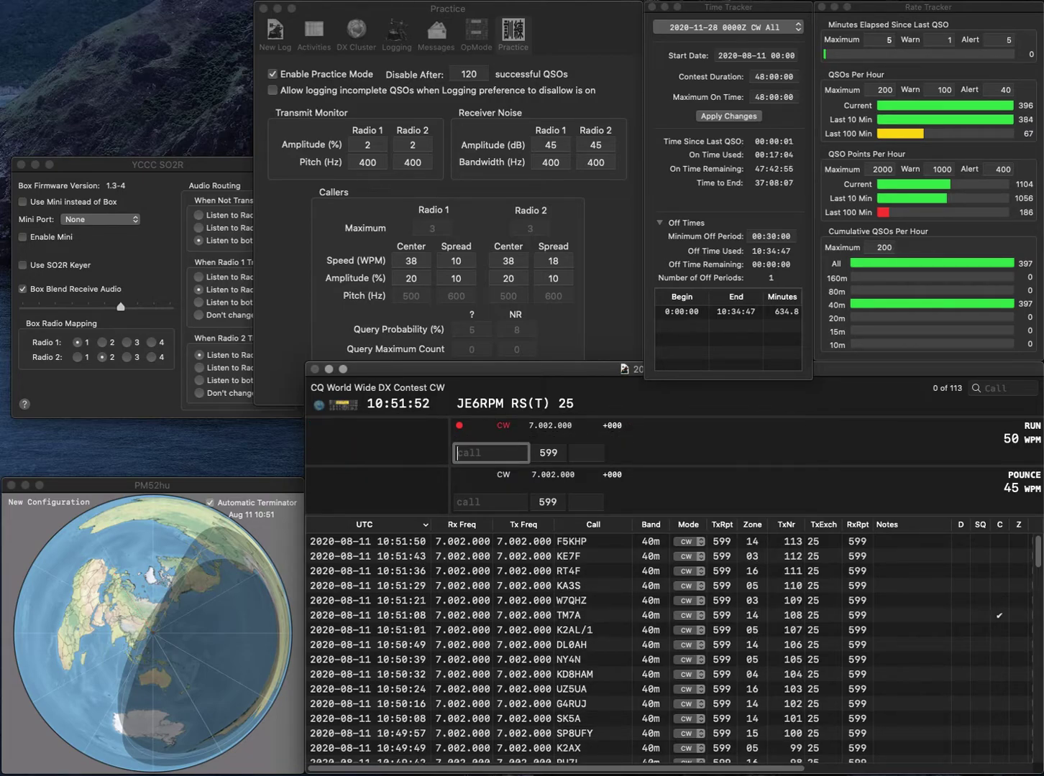
{"action": "type", "text": "SQ3MZM"}
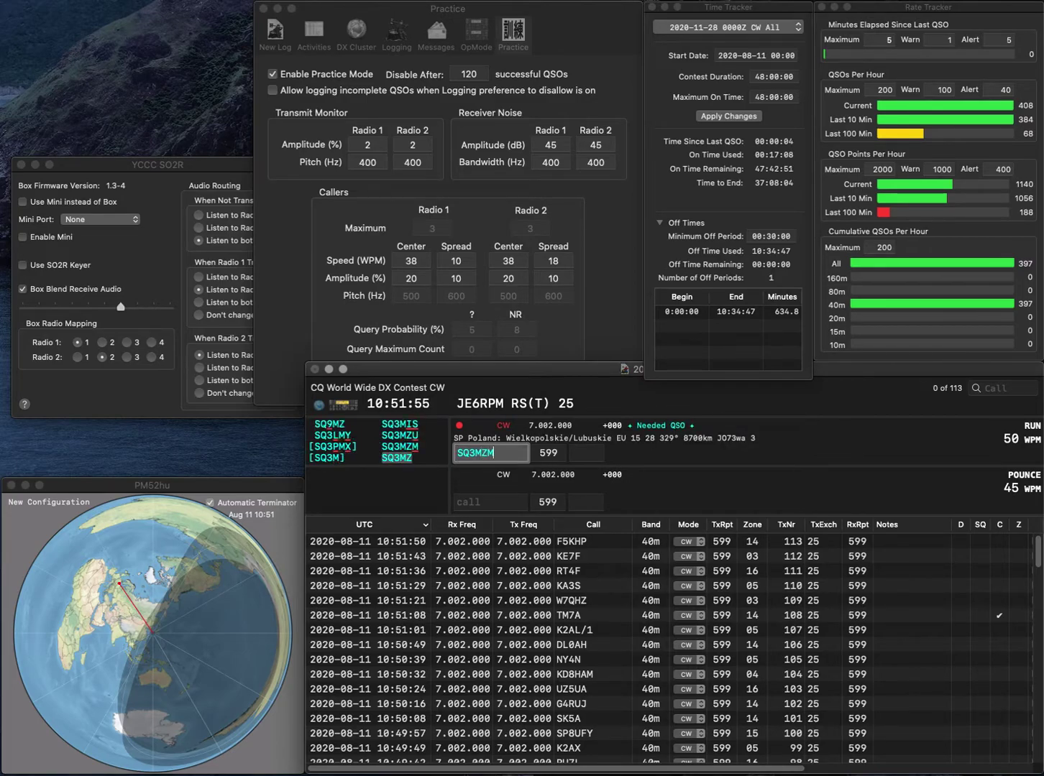
{"action": "key", "text": "space"}
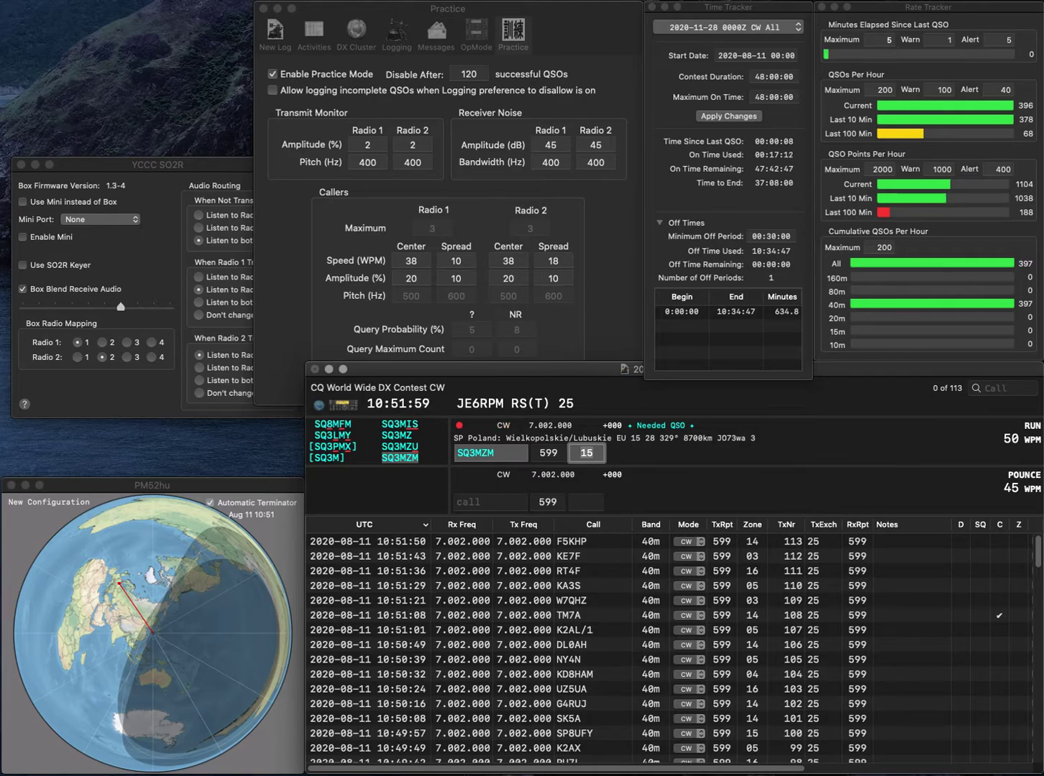
{"action": "key", "text": "Return"}
{"action": "type", "text": "I"}
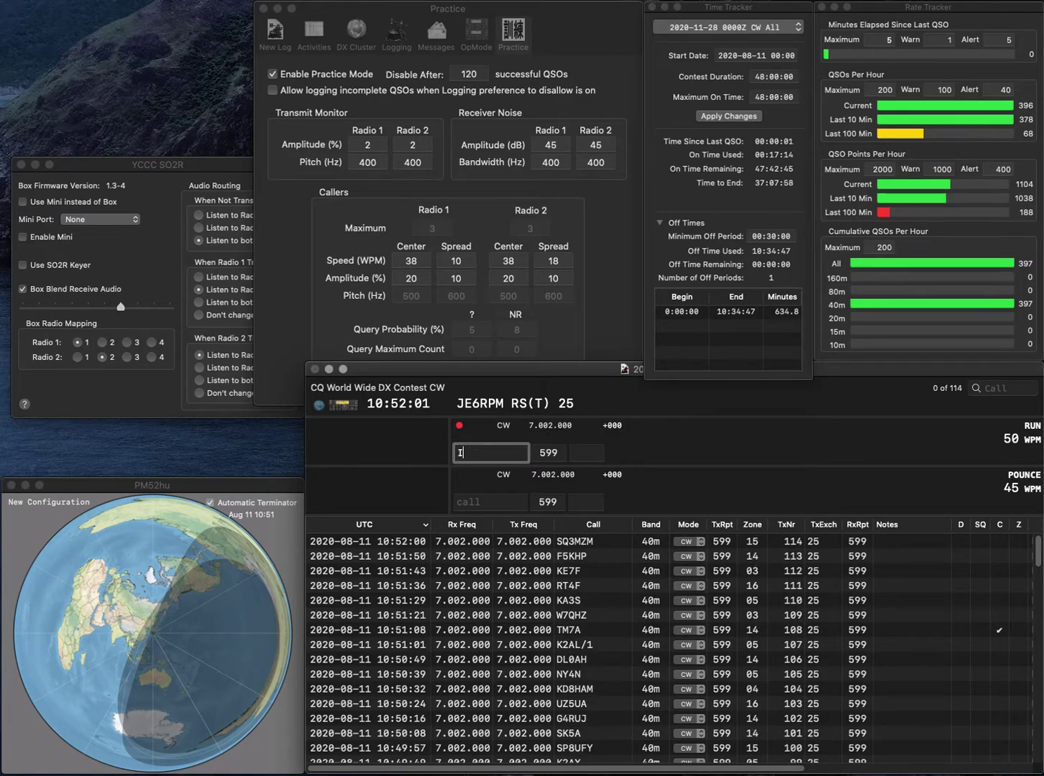
{"action": "type", "text": "K4PCZ"}
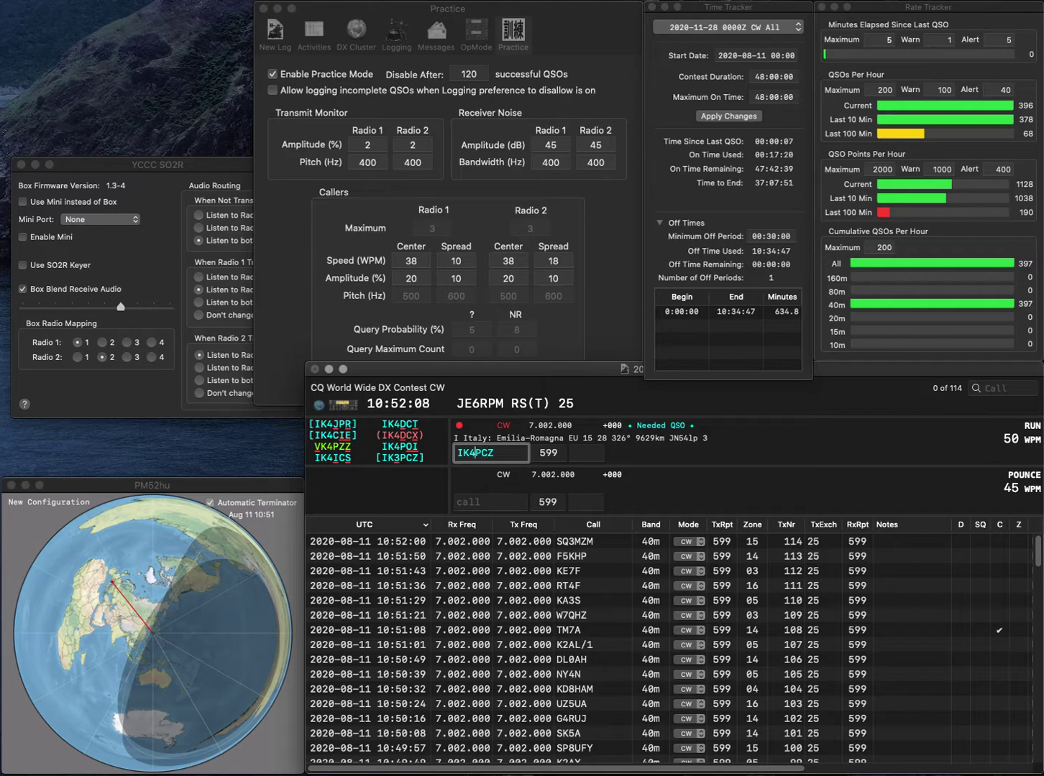
{"action": "key", "text": "Left"}
{"action": "key", "text": "BackSpace"}
{"action": "type", "text": "3"}
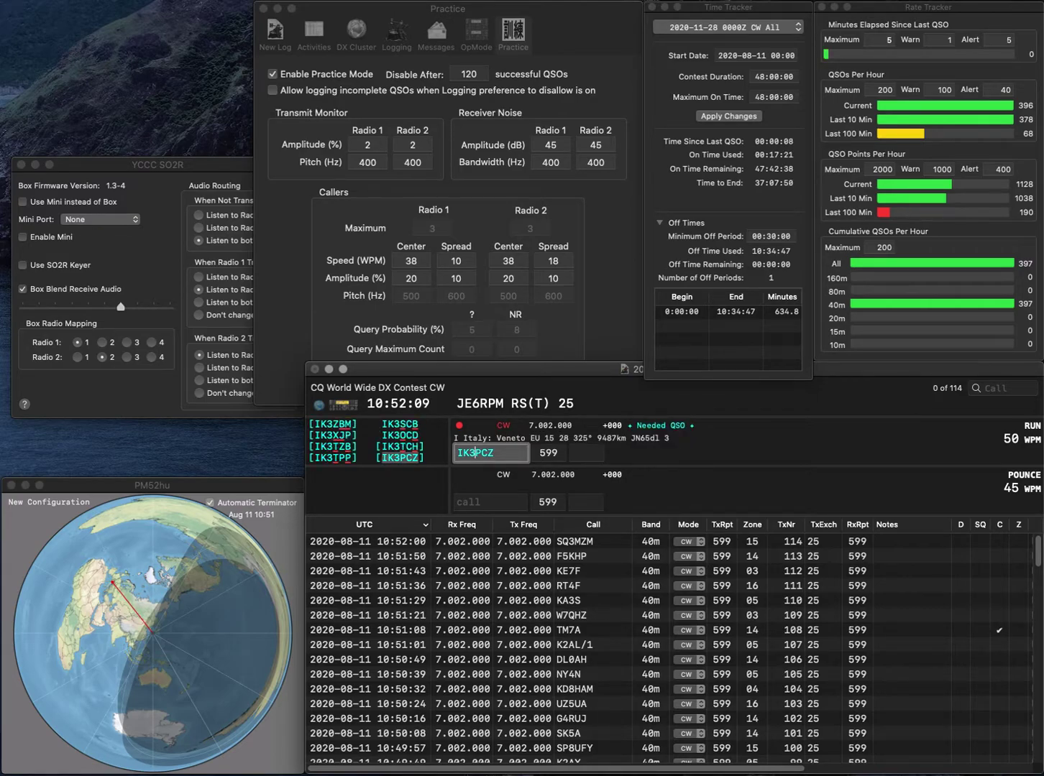
{"action": "key", "text": "Return"}
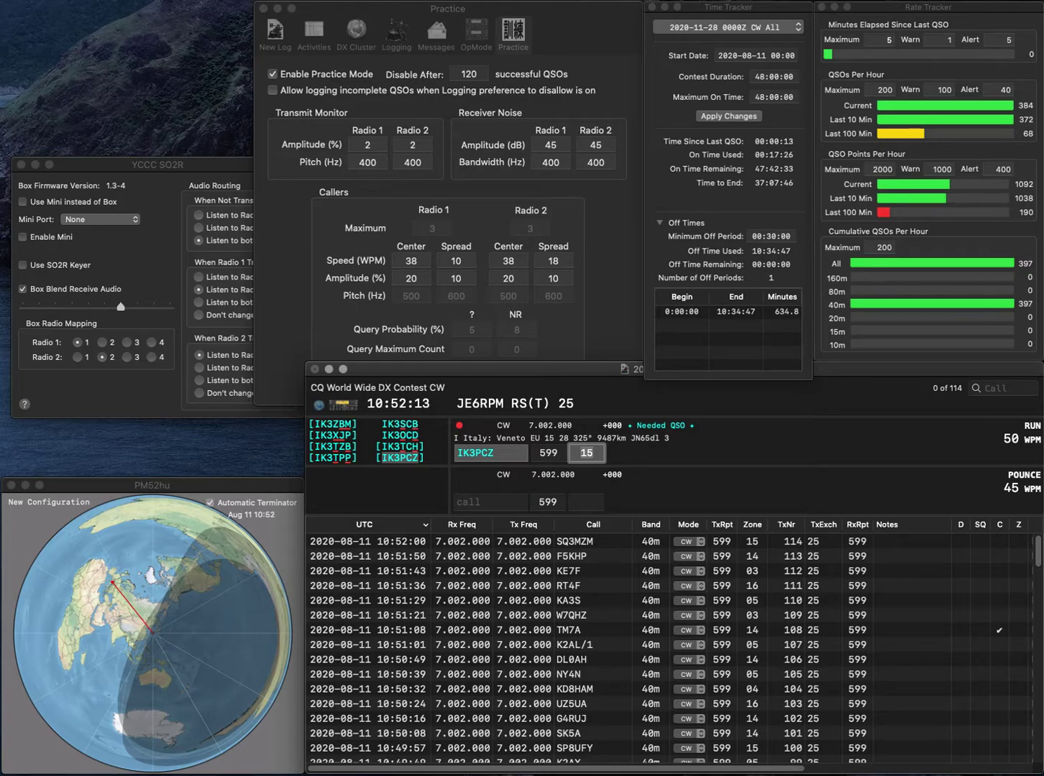
{"action": "key", "text": "Return"}
{"action": "type", "text": "XQ3OP"}
{"action": "key", "text": "Return"}
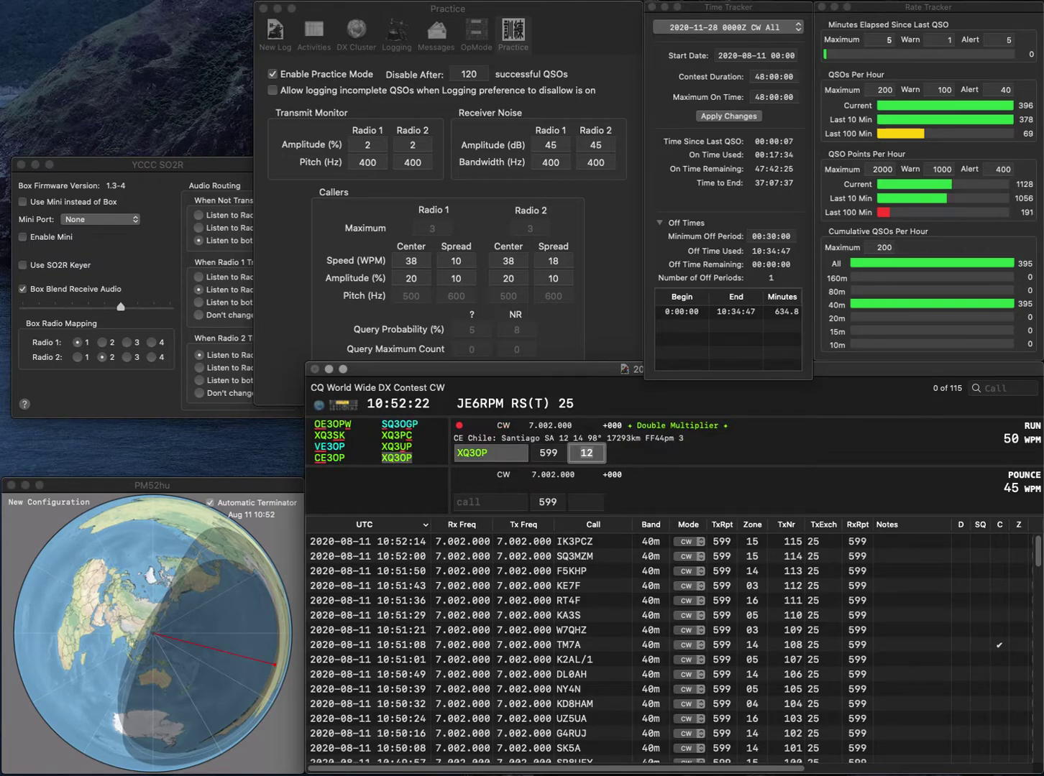
{"action": "key", "text": "Return"}
{"action": "type", "text": "W4GKM"}
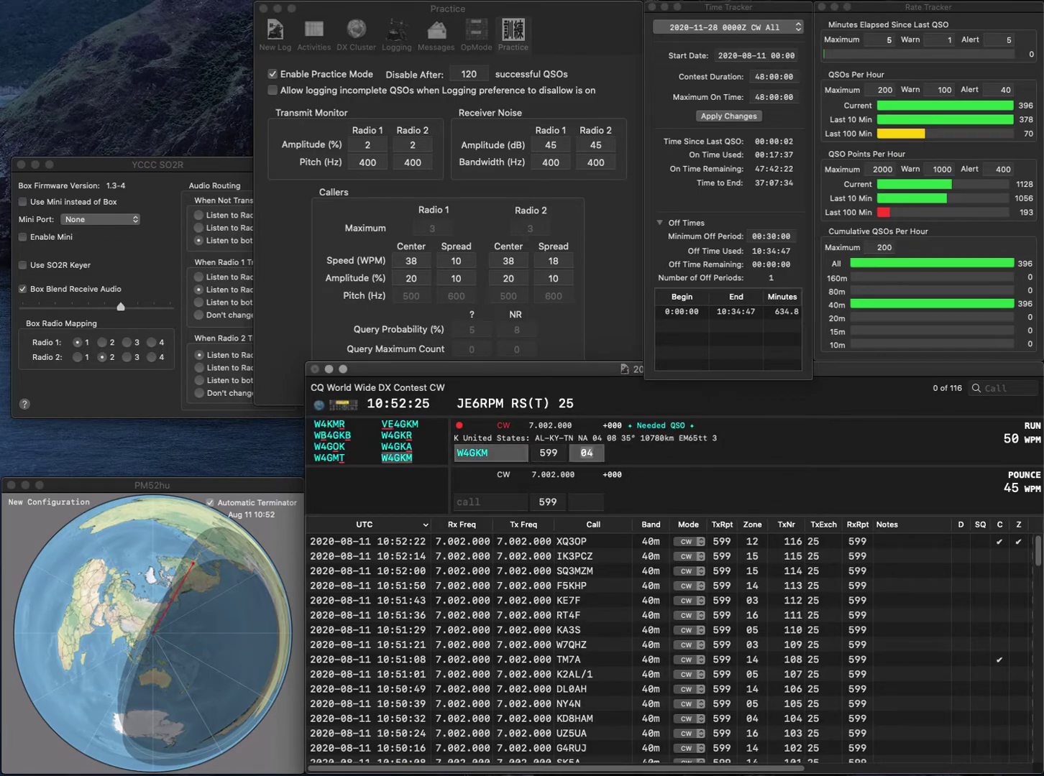
{"action": "key", "text": "Tab"}
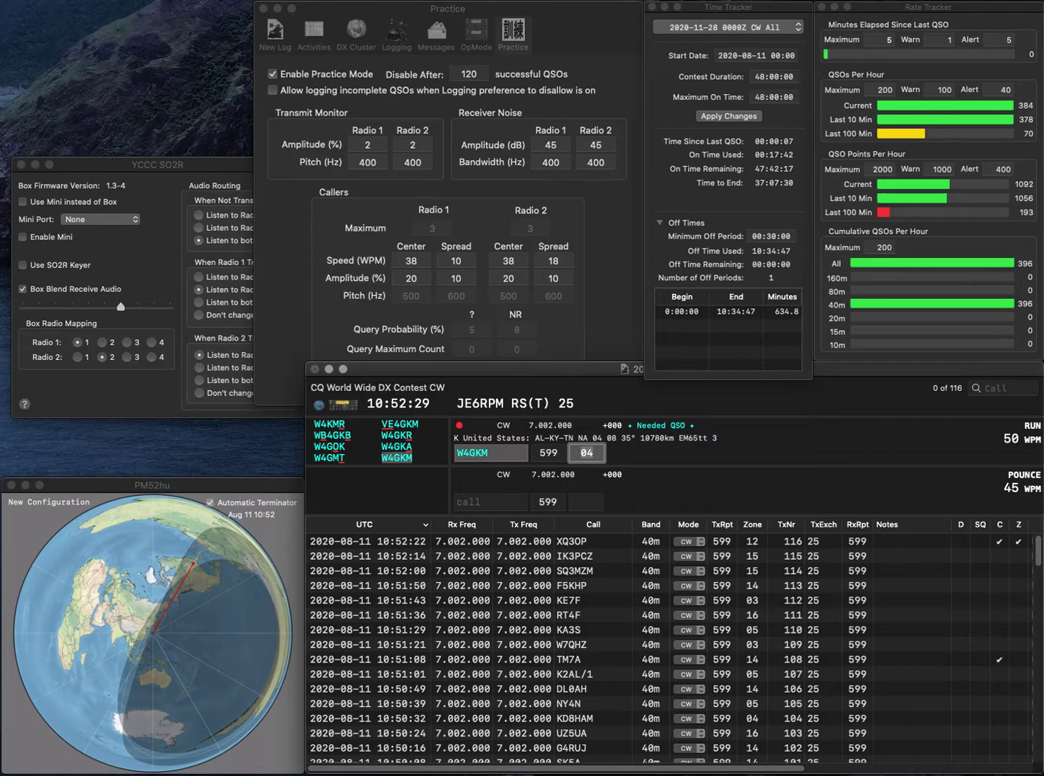
{"action": "key", "text": "Return"}
{"action": "type", "text": "W"}
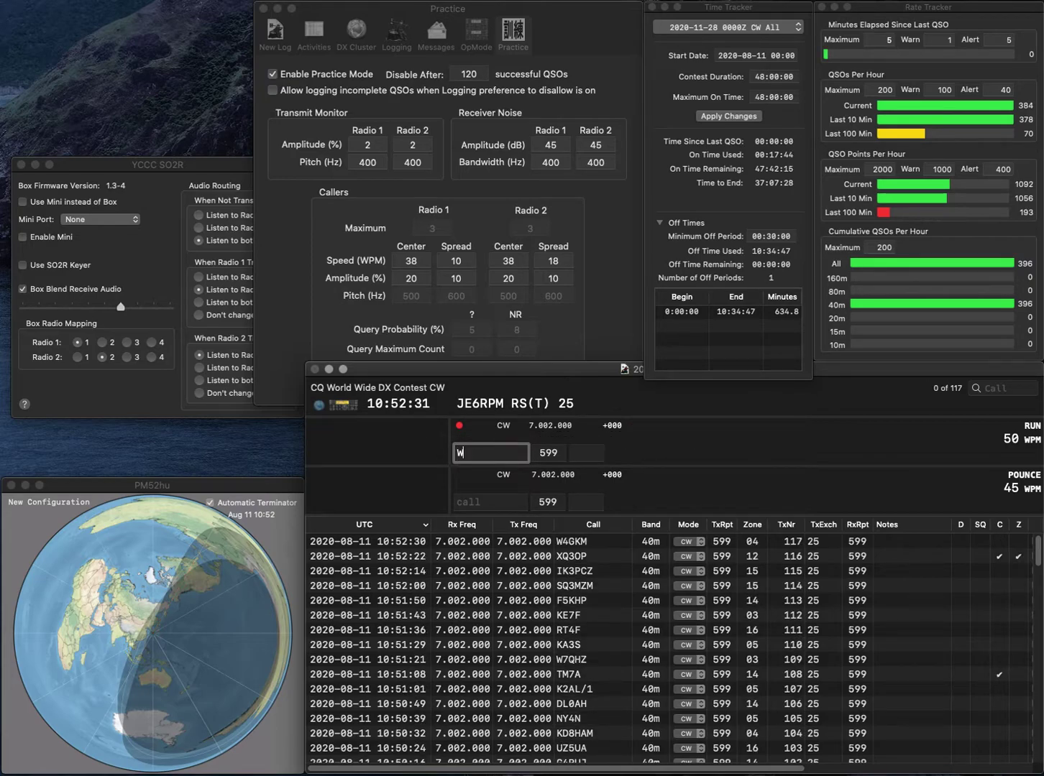
{"action": "type", "text": "6JD"}
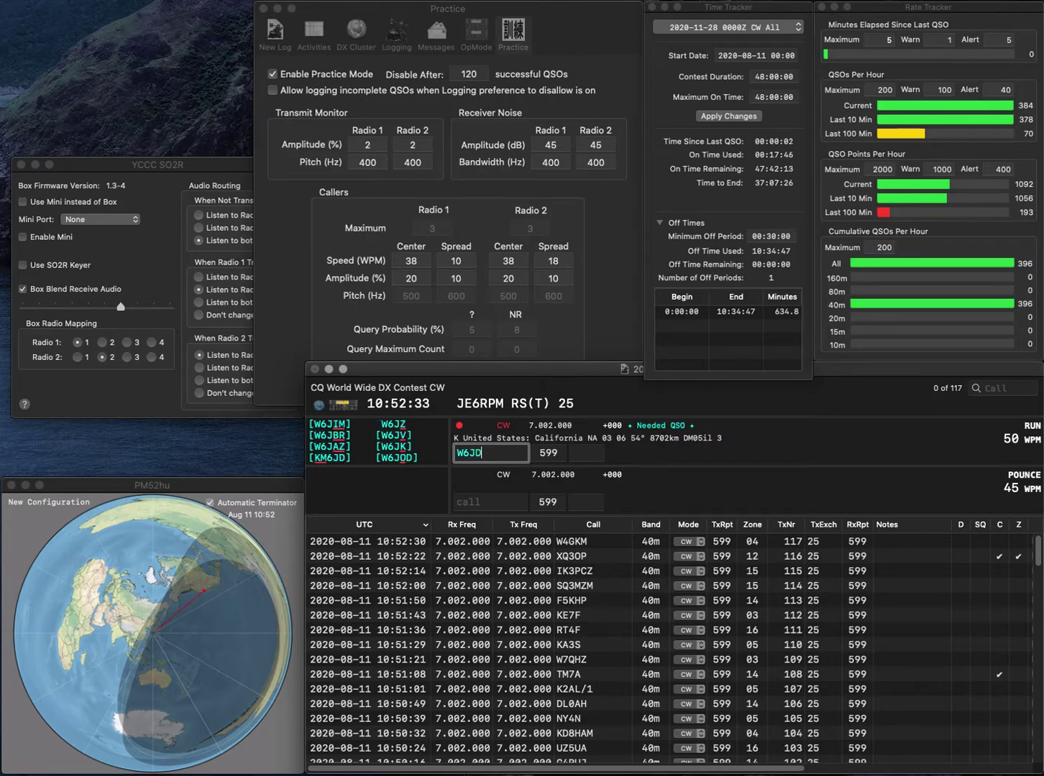
{"action": "key", "text": "BackSpace"}
{"action": "type", "text": "OD"}
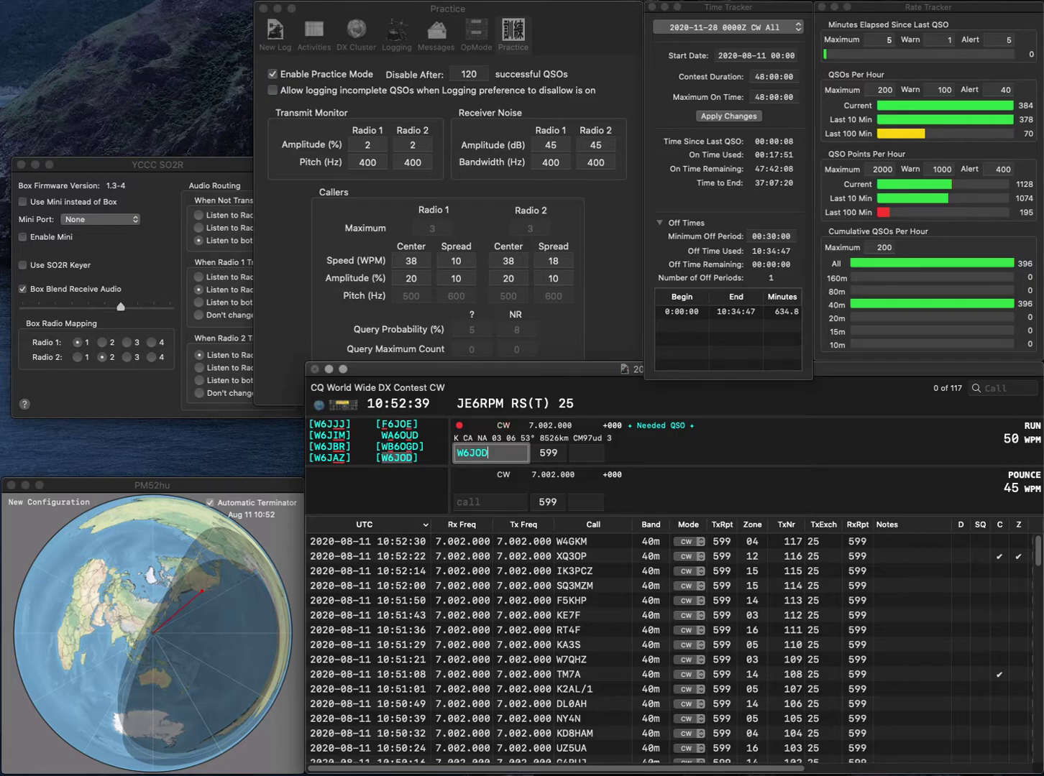
{"action": "left_click", "coordinate": [469, 452]}
{"action": "type", "text": "B"}
{"action": "key", "text": "End"}
{"action": "key", "text": "BackSpace"}
{"action": "key", "text": "BackSpace"}
{"action": "type", "text": "B"}
{"action": "key", "text": "space"}
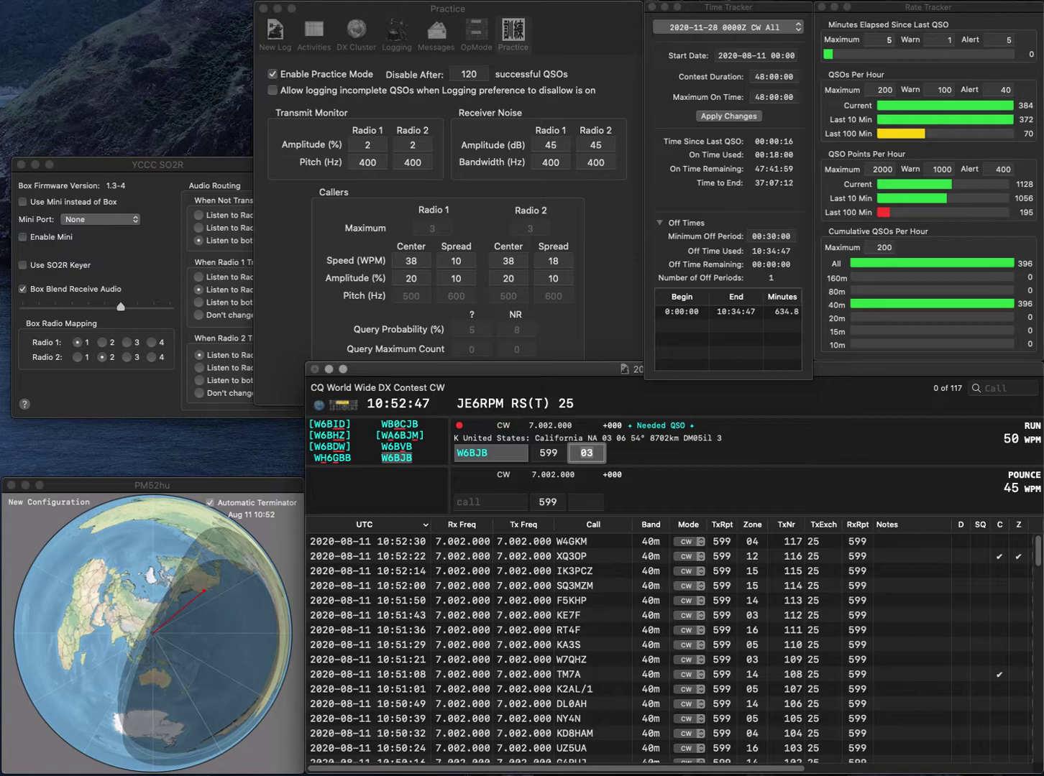
{"action": "key", "text": "Return"}
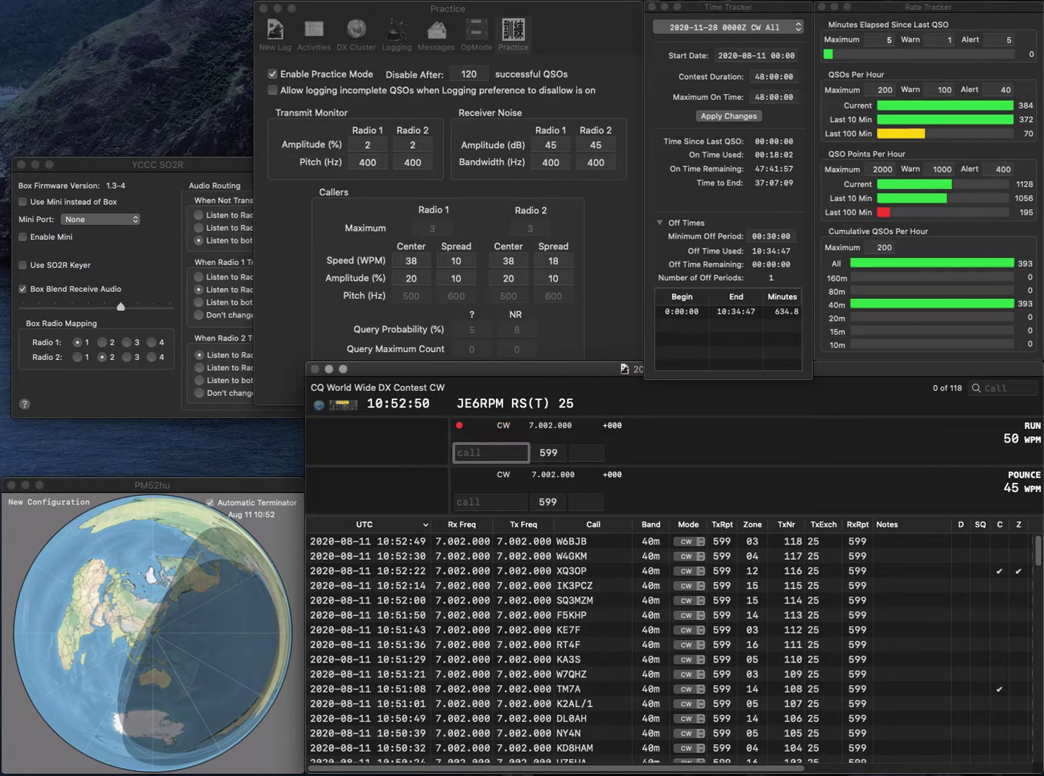
Enter the call on the run radio, correct it to F4ABC, and log the contact with report 599 and zone 14.
{"action": "type", "text": "F4ADC"}
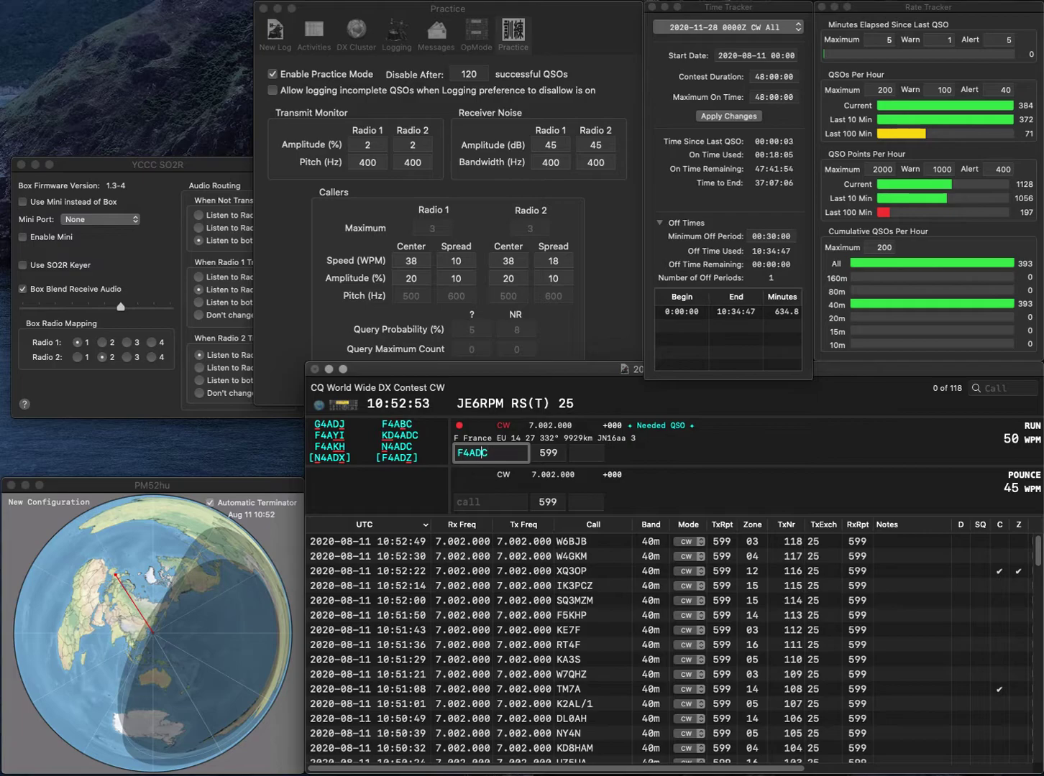
{"action": "key", "text": "BackSpace"}
{"action": "key", "text": "BackSpace"}
{"action": "type", "text": "BC"}
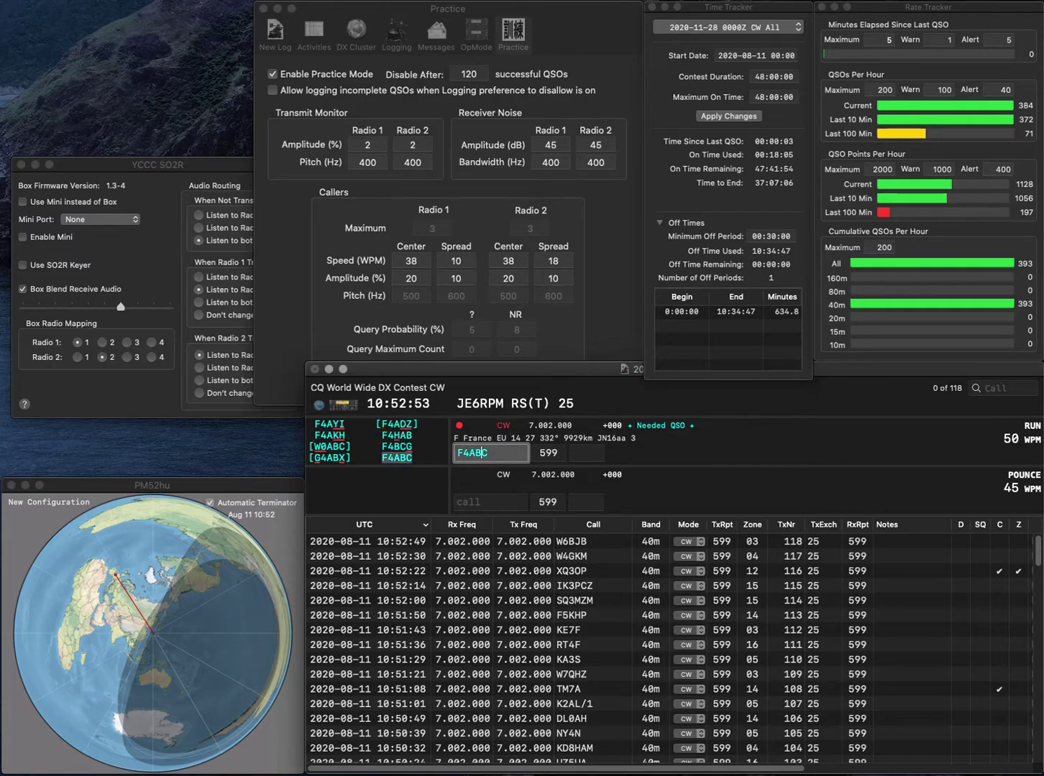
{"action": "key", "text": "space"}
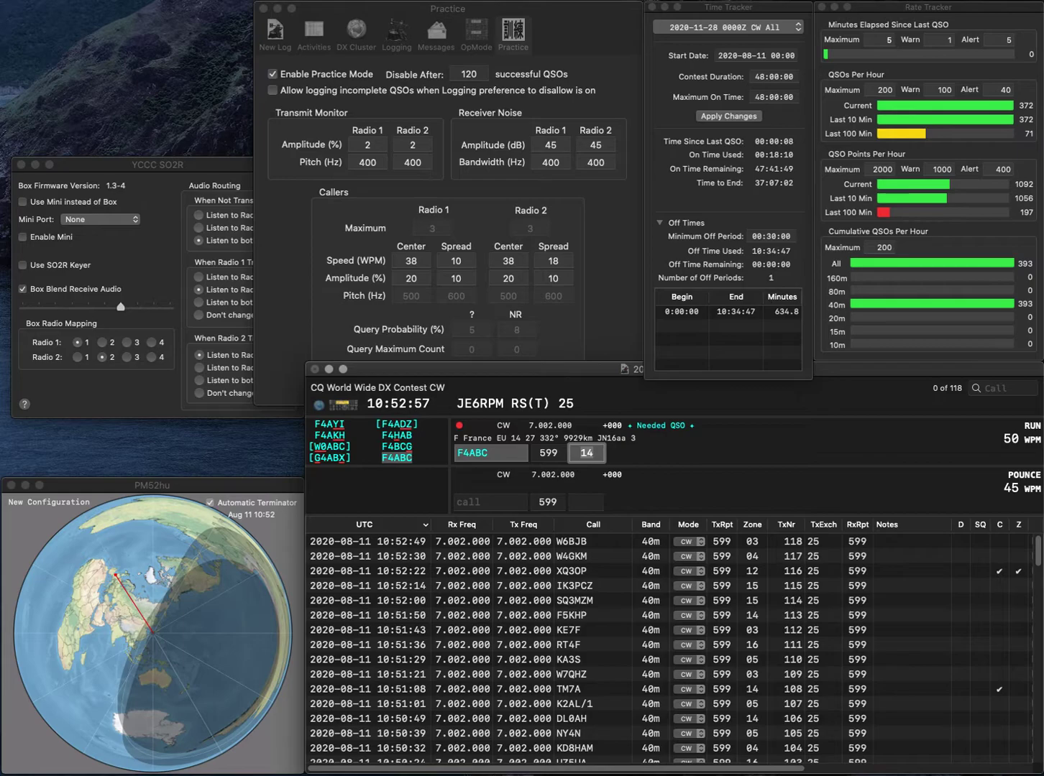
{"action": "key", "text": "Return"}
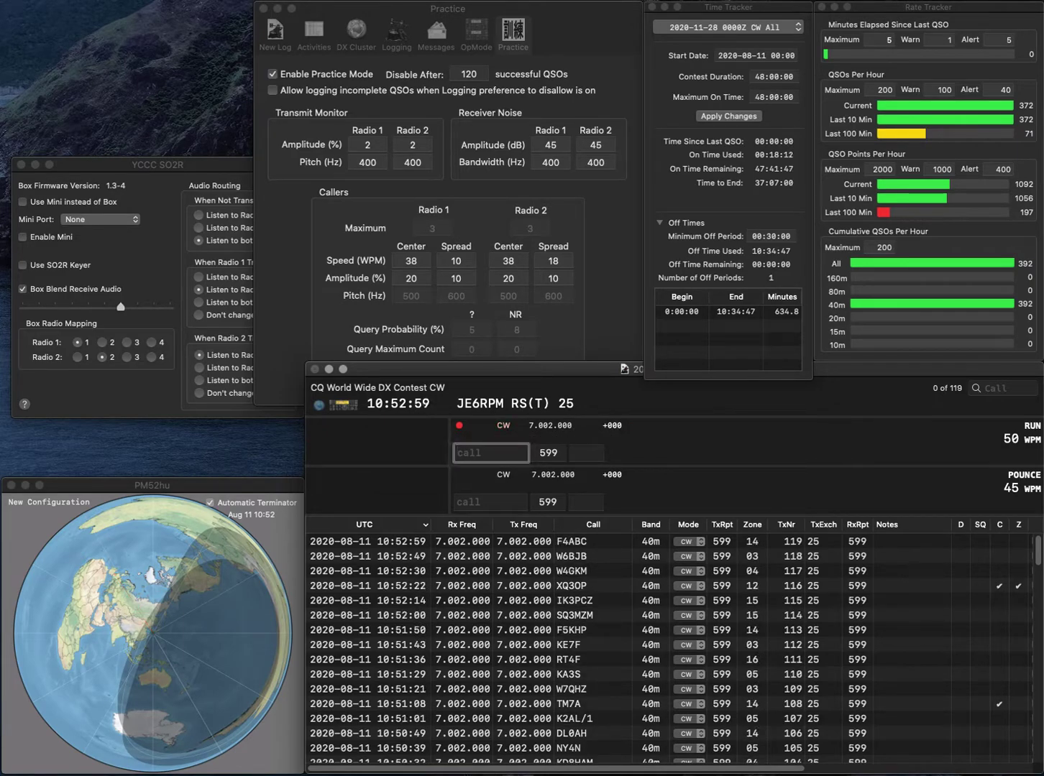
{"action": "type", "text": "KR0N"}
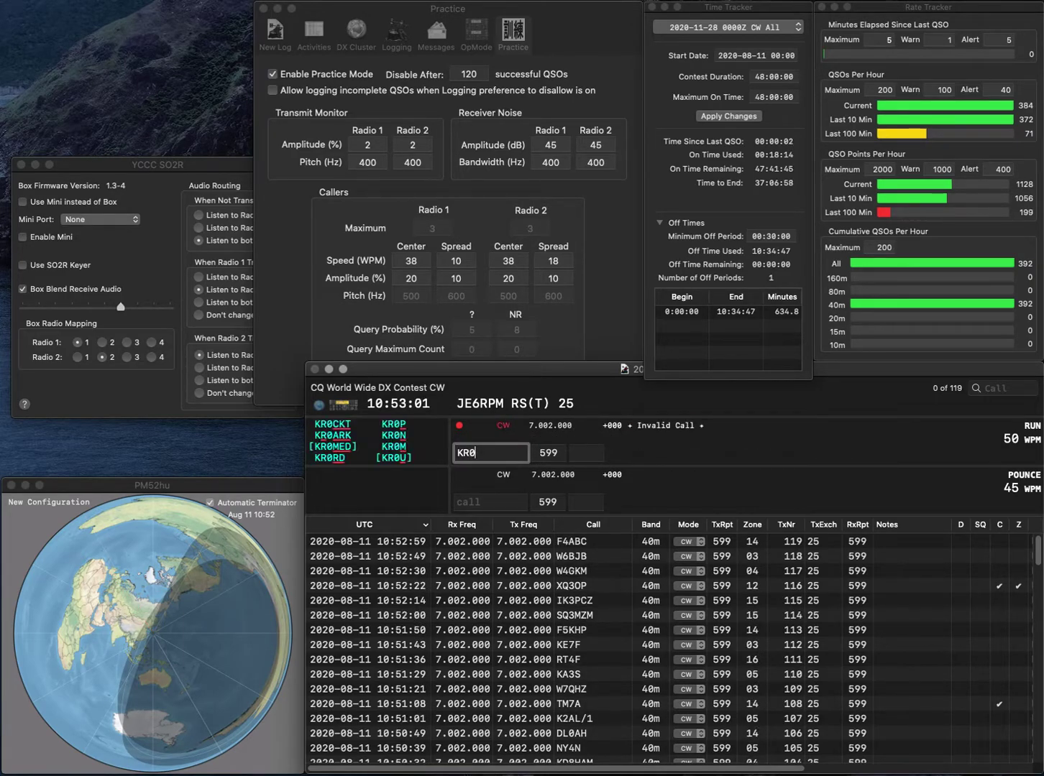
{"action": "key", "text": "space"}
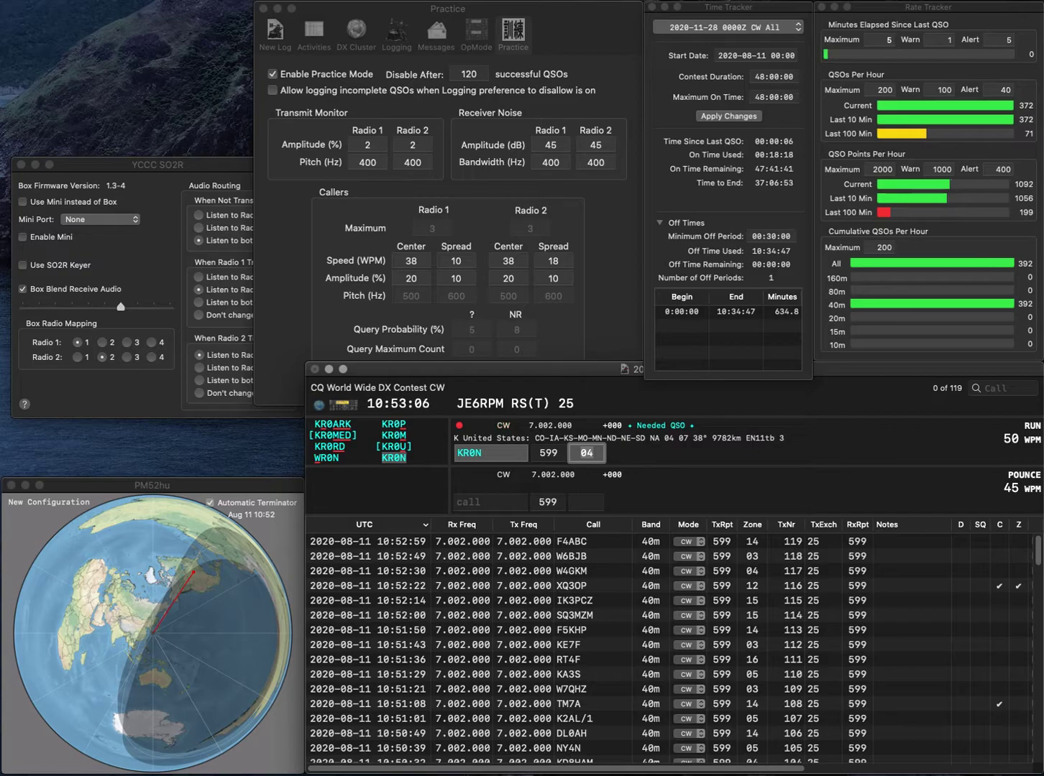
{"action": "key", "text": "Return"}
{"action": "type", "text": "K6III"}
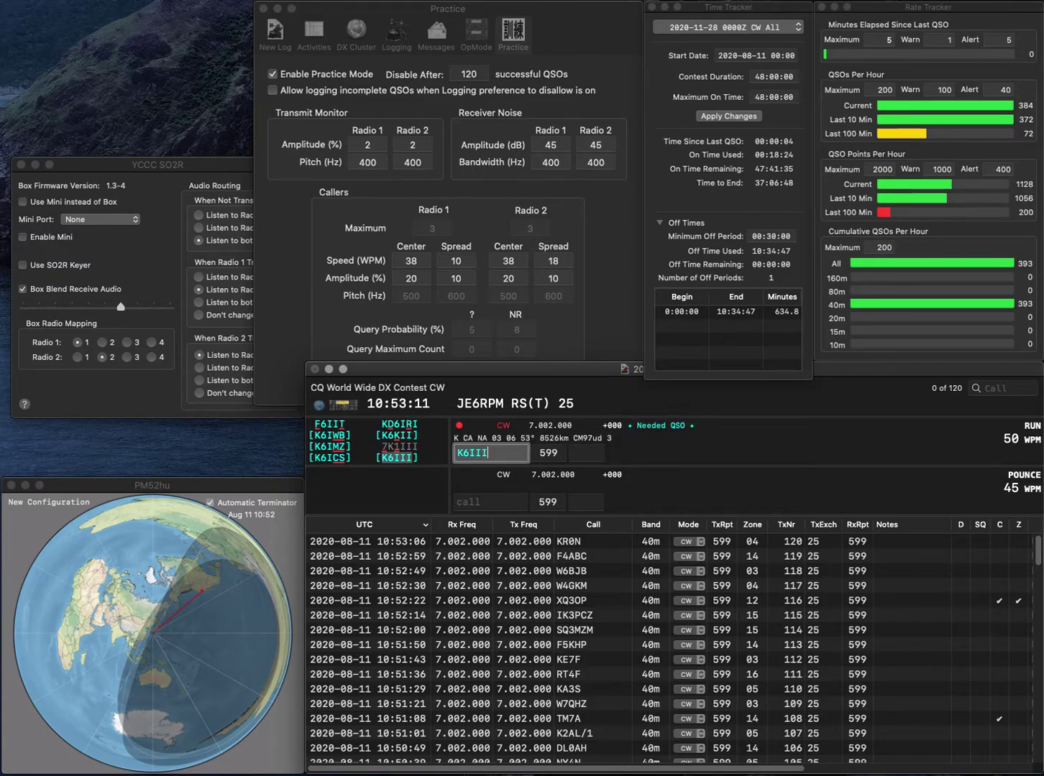
{"action": "key", "text": "space"}
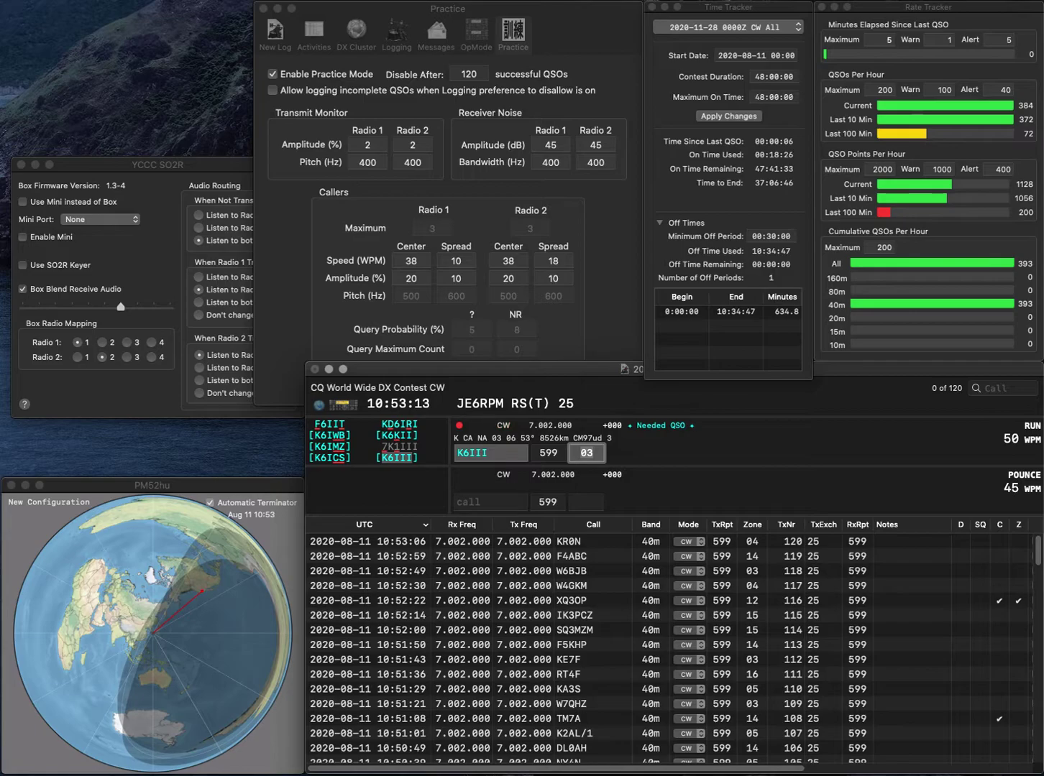
{"action": "key", "text": "Return"}
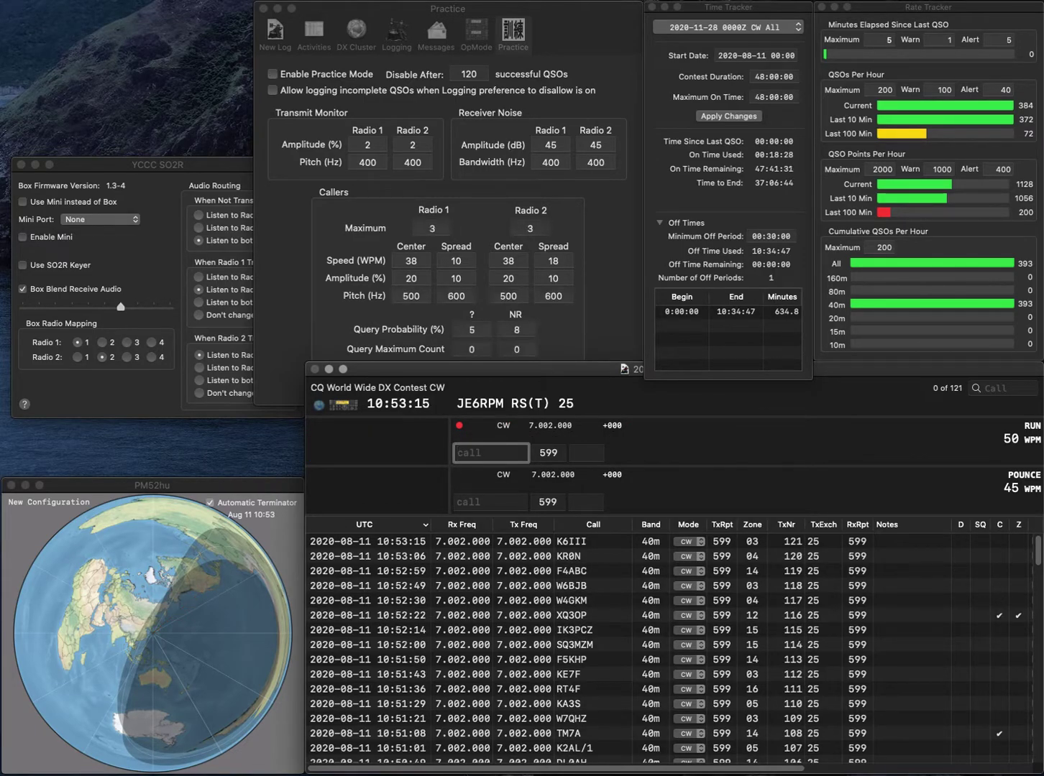